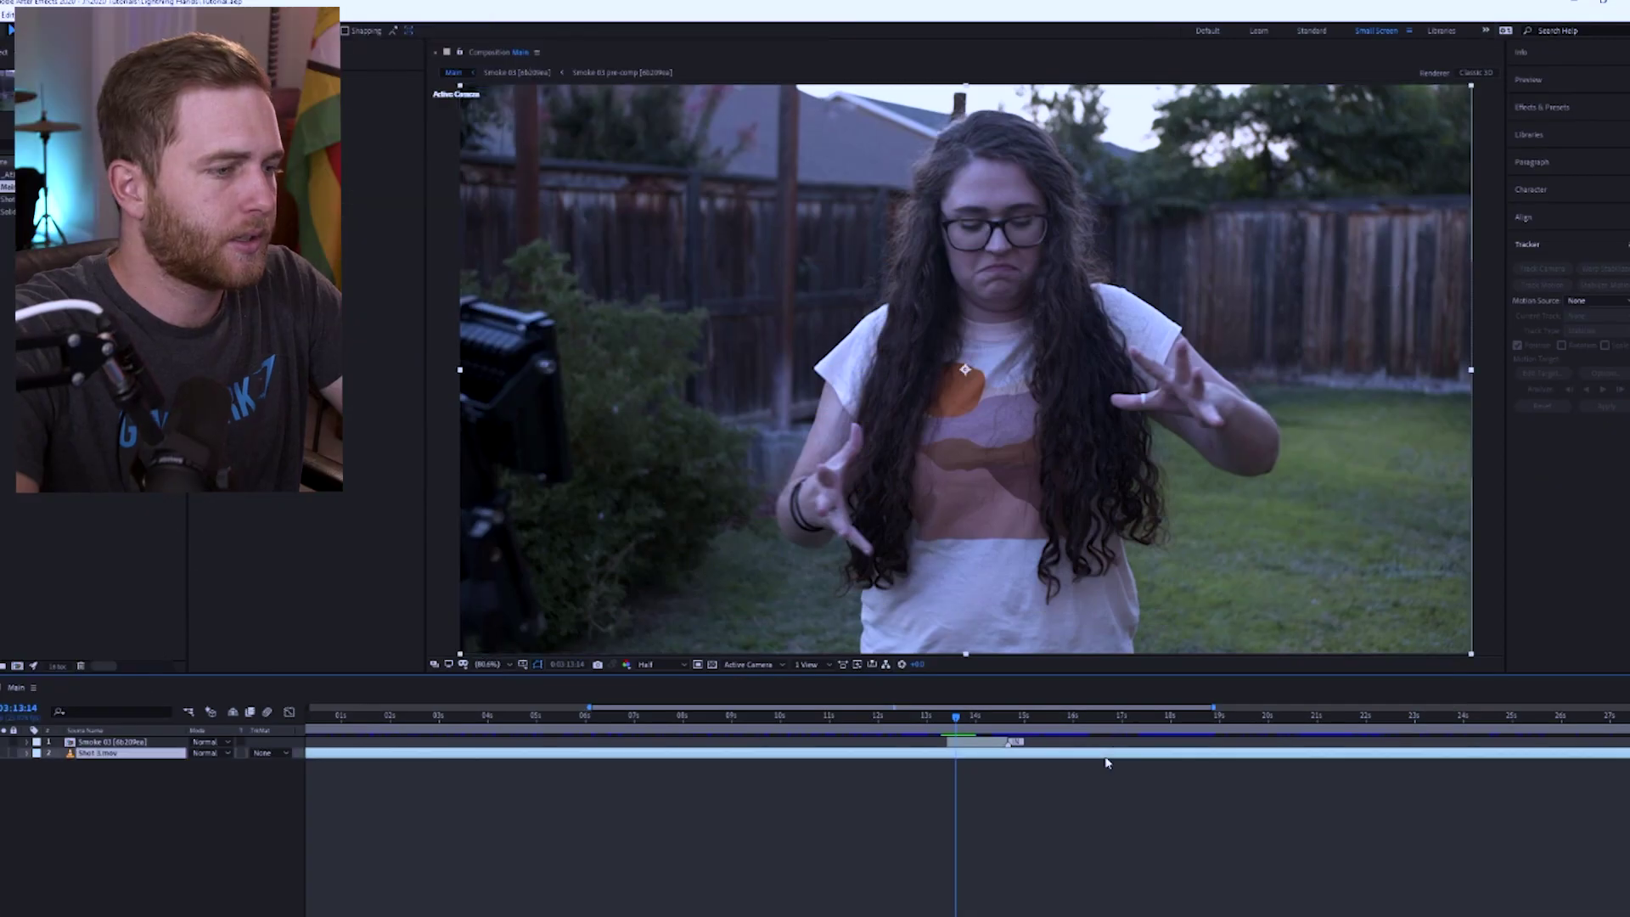
Step: Start a motion track on the Shot 3.mov layer and place the track point on the tip of her right thumb
{"action": "left_click", "coordinate": [1542, 286]}
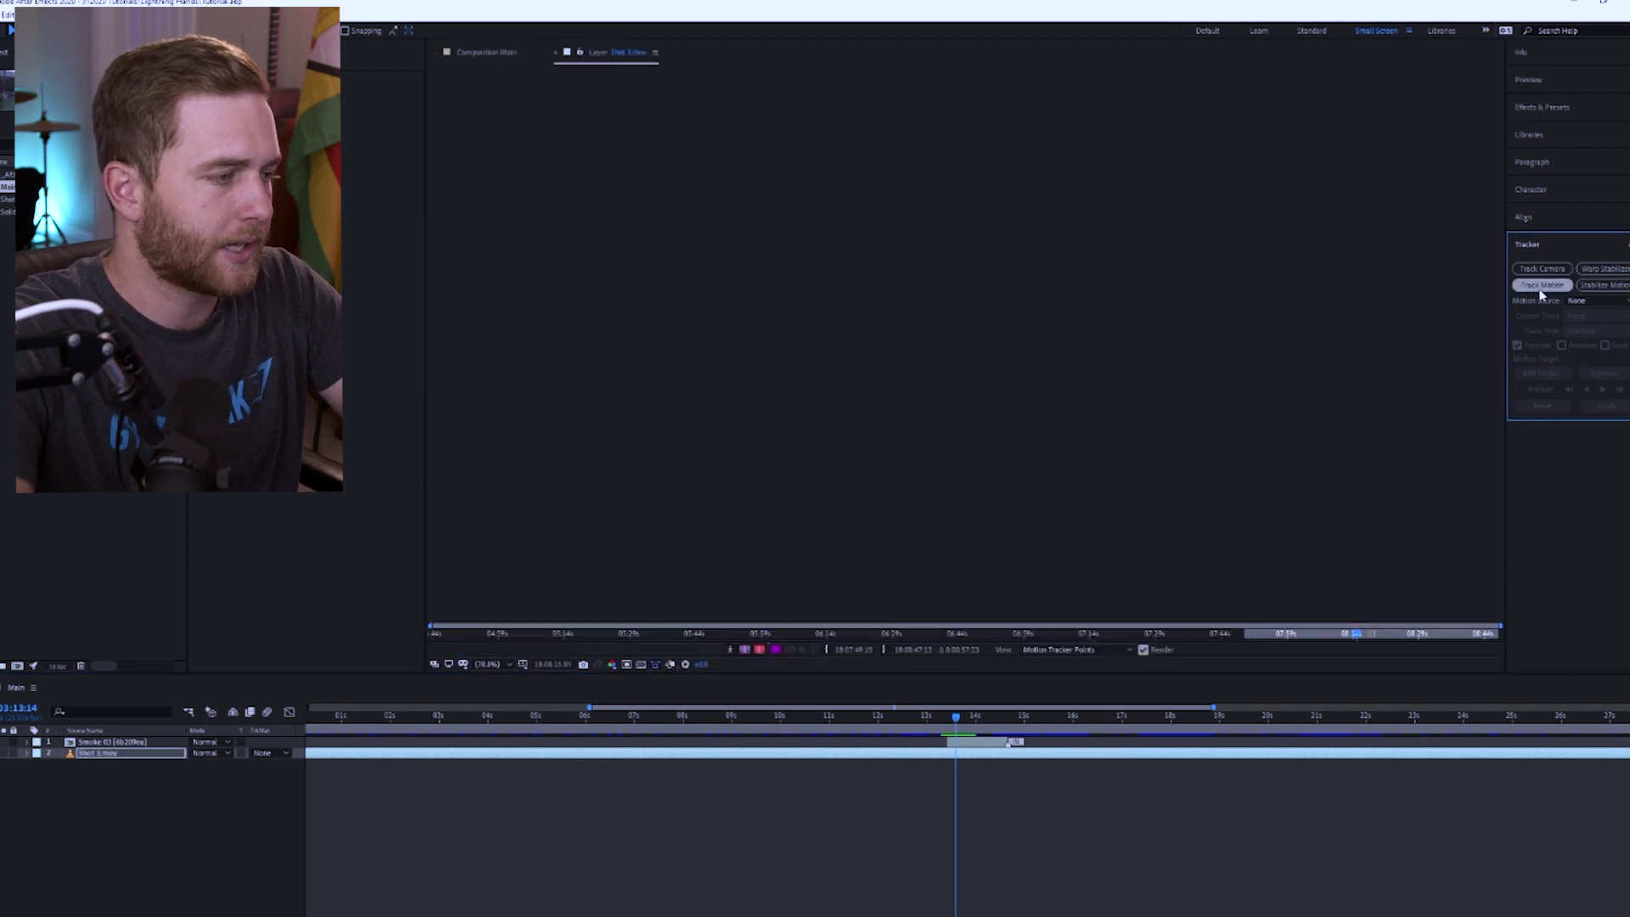
{"action": "key", "text": "period"}
{"action": "key", "text": "period"}
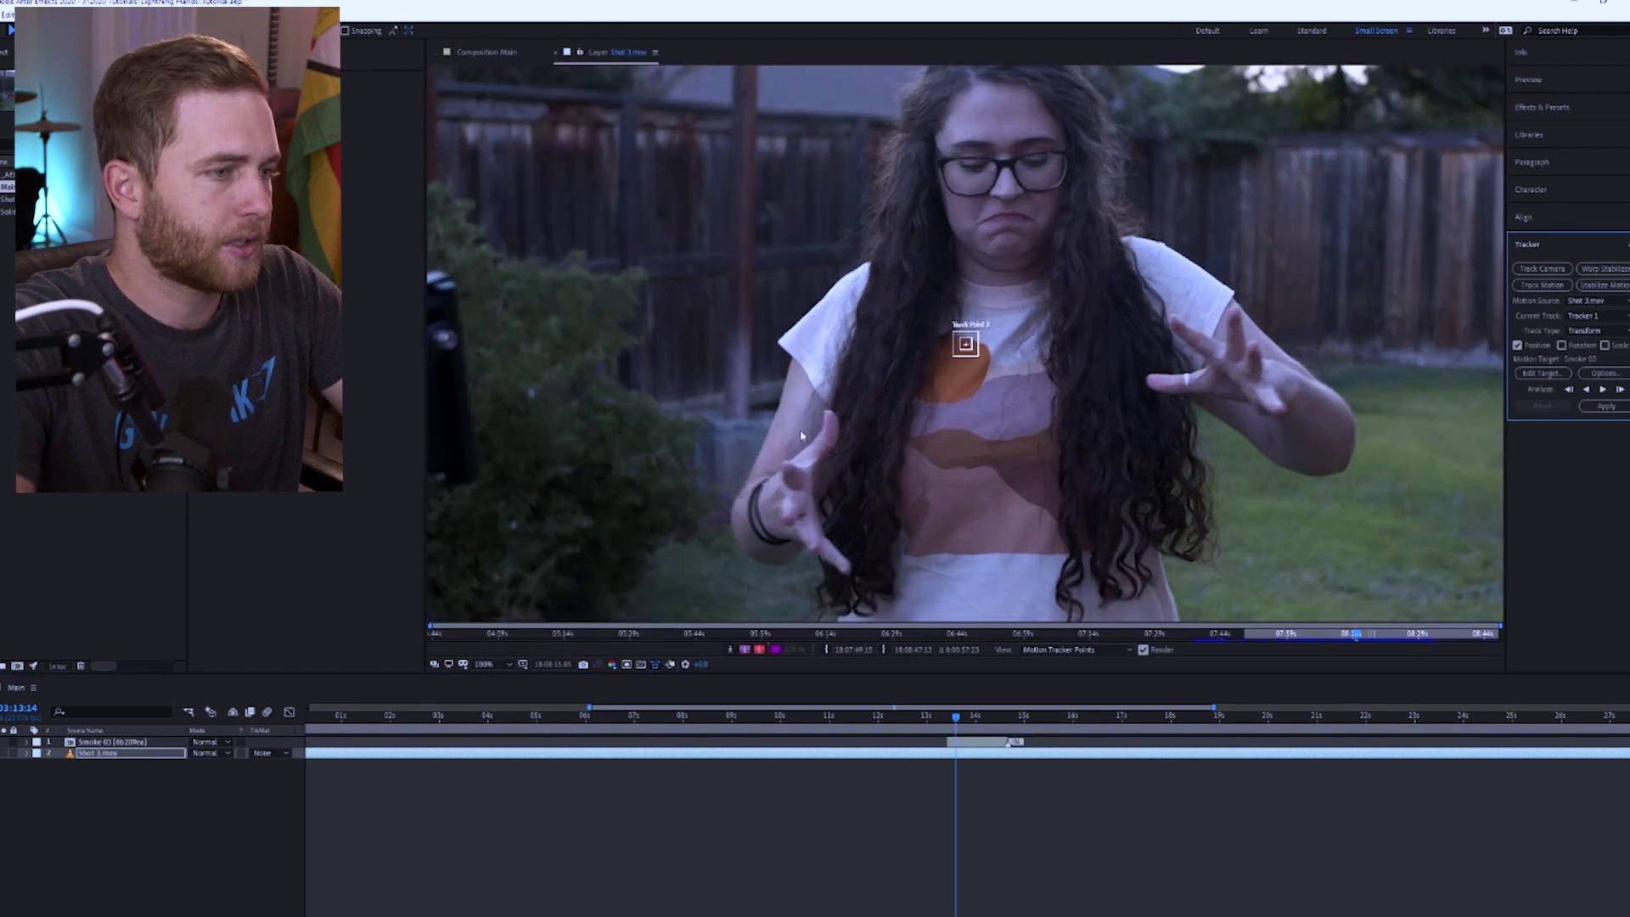
{"action": "left_click_drag", "start_coordinate": [976, 346], "coordinate": [806, 468]}
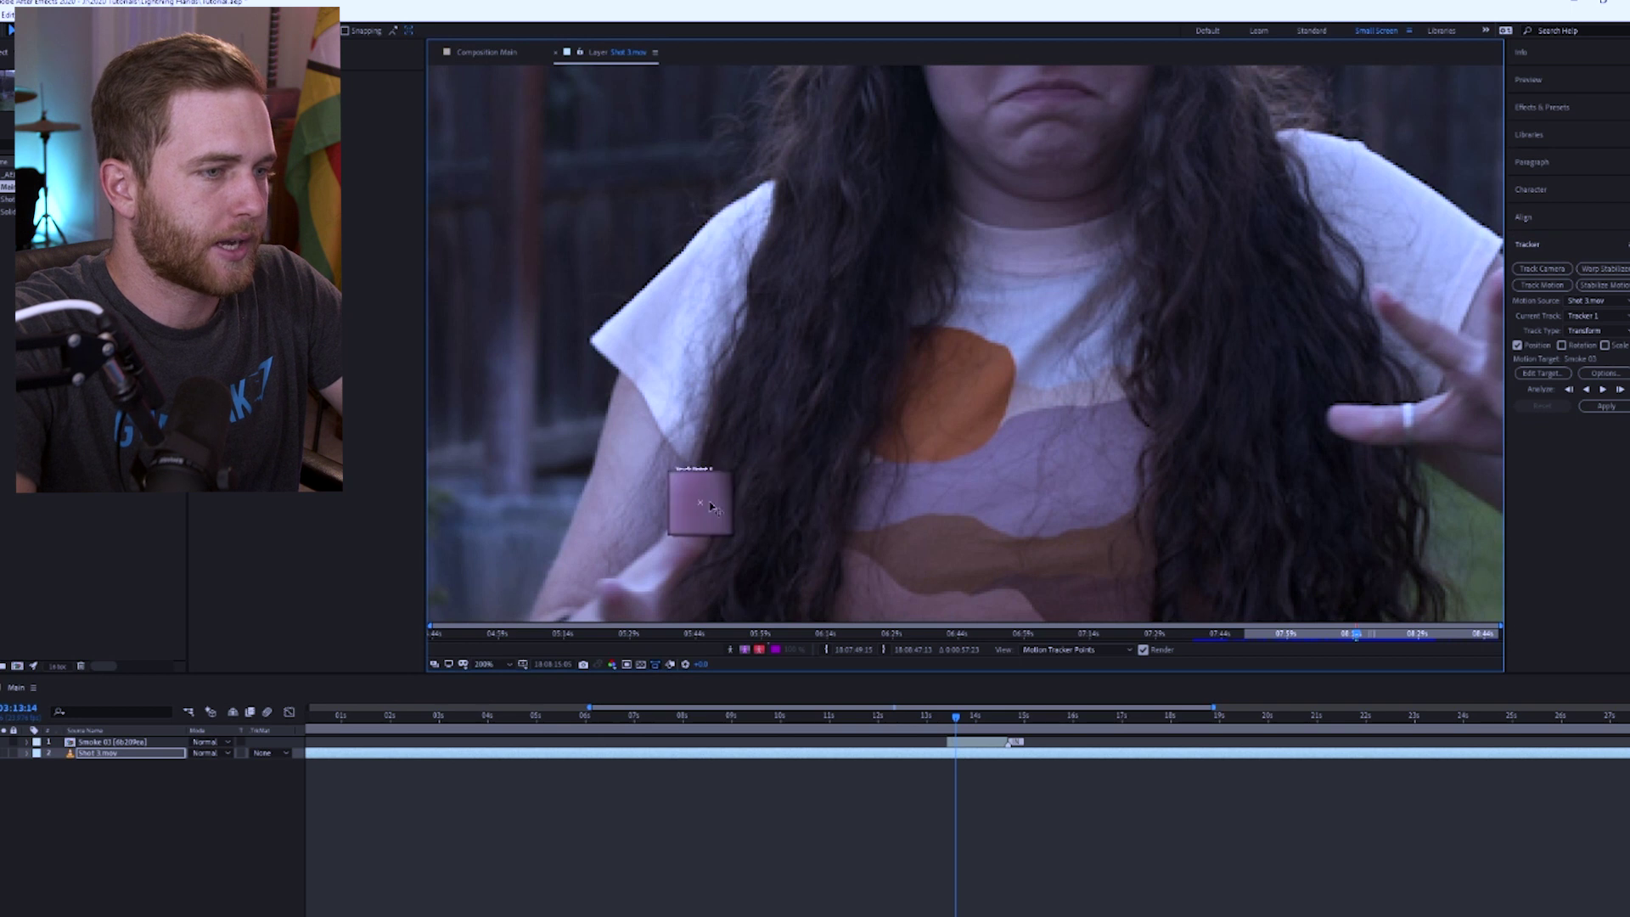
{"action": "left_click_drag", "start_coordinate": [712, 507], "coordinate": [707, 499]}
{"action": "key", "text": "period"}
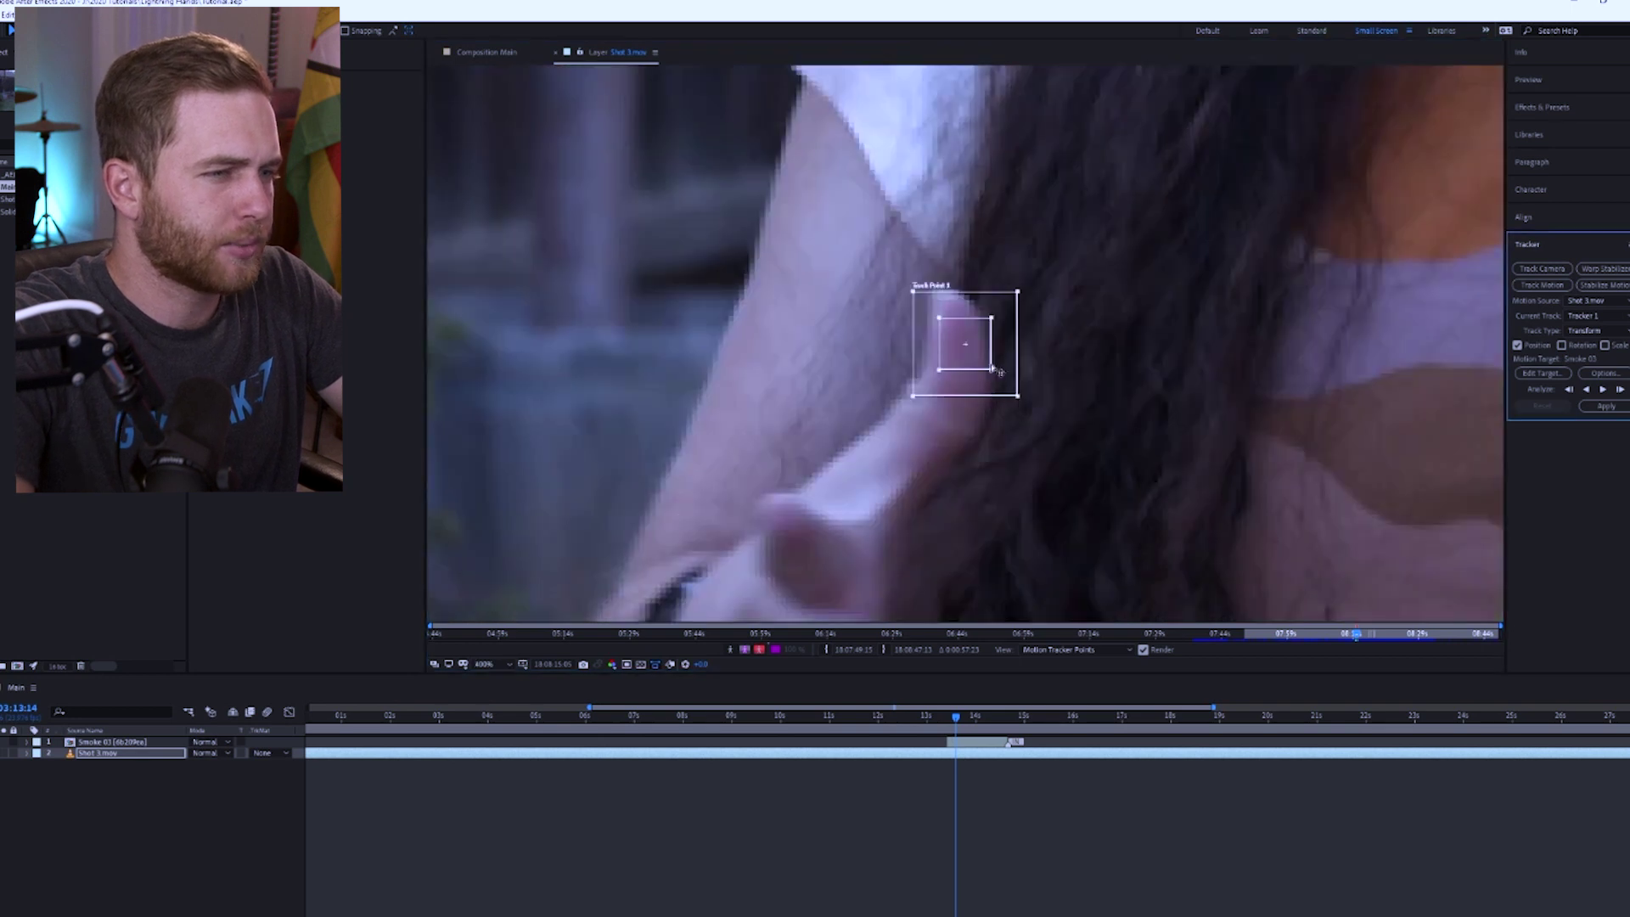
Step: Fit the feature and search regions of the track point around the thumb tip and analyze the motion forward
{"action": "mouse_move", "coordinate": [993, 374]}
{"action": "left_mouse_down"}
{"action": "mouse_move", "coordinate": [1054, 415]}
{"action": "mouse_move", "coordinate": [1022, 416]}
{"action": "mouse_move", "coordinate": [977, 371]}
{"action": "left_mouse_up"}
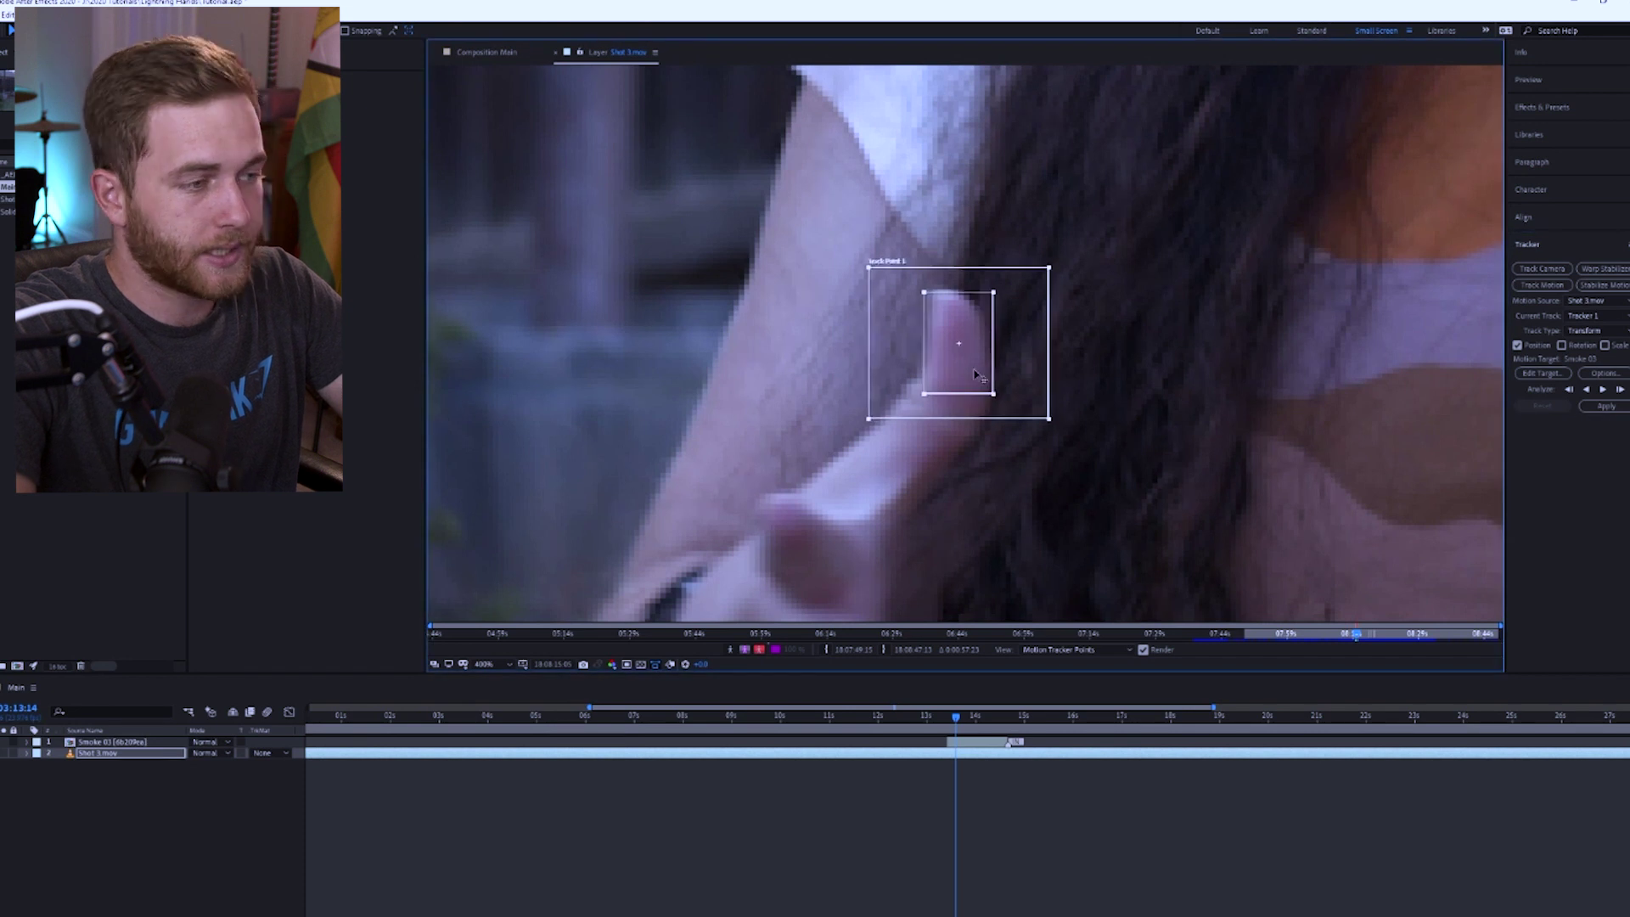
{"action": "left_click", "coordinate": [998, 397]}
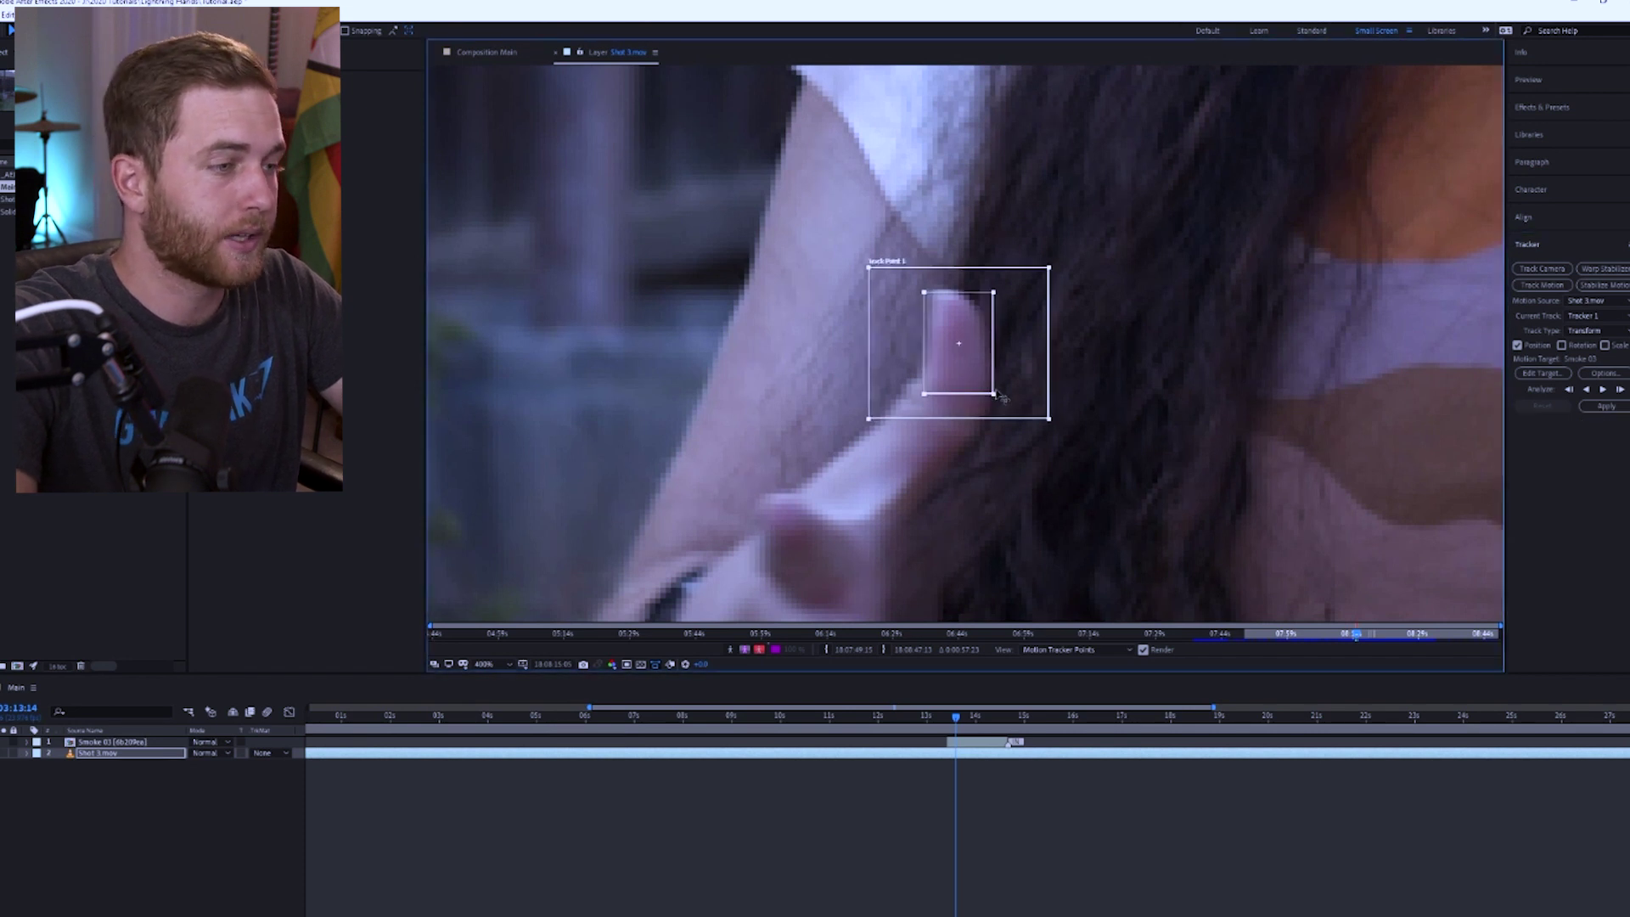
{"action": "left_click_drag", "start_coordinate": [1000, 397], "coordinate": [994, 388]}
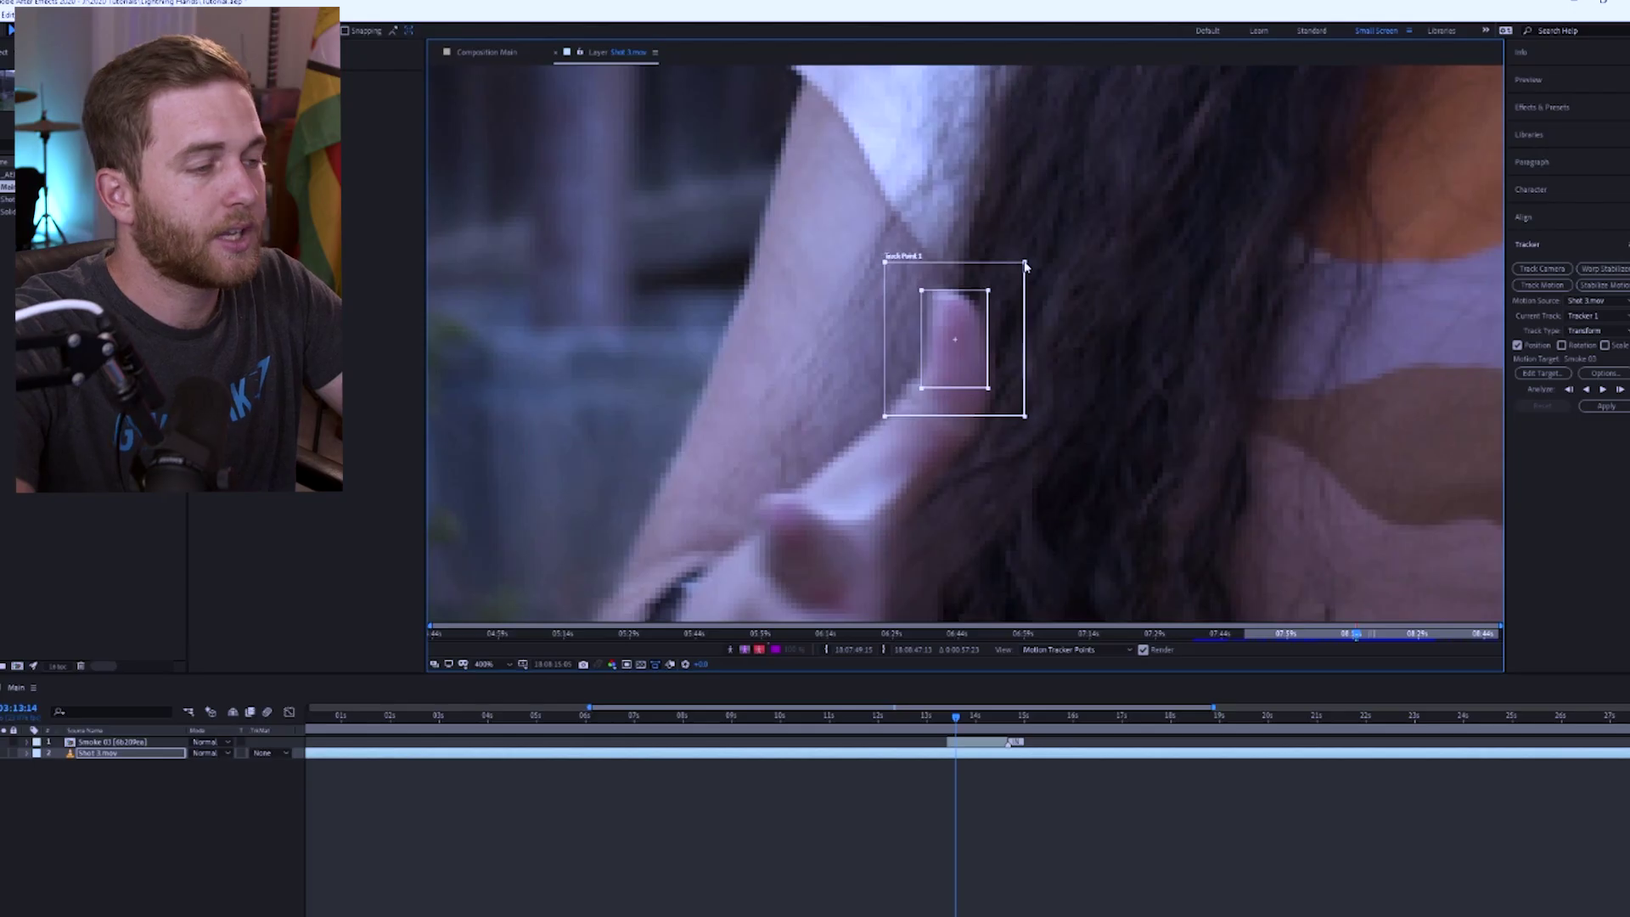
{"action": "left_click_drag", "start_coordinate": [1024, 260], "coordinate": [1025, 258]}
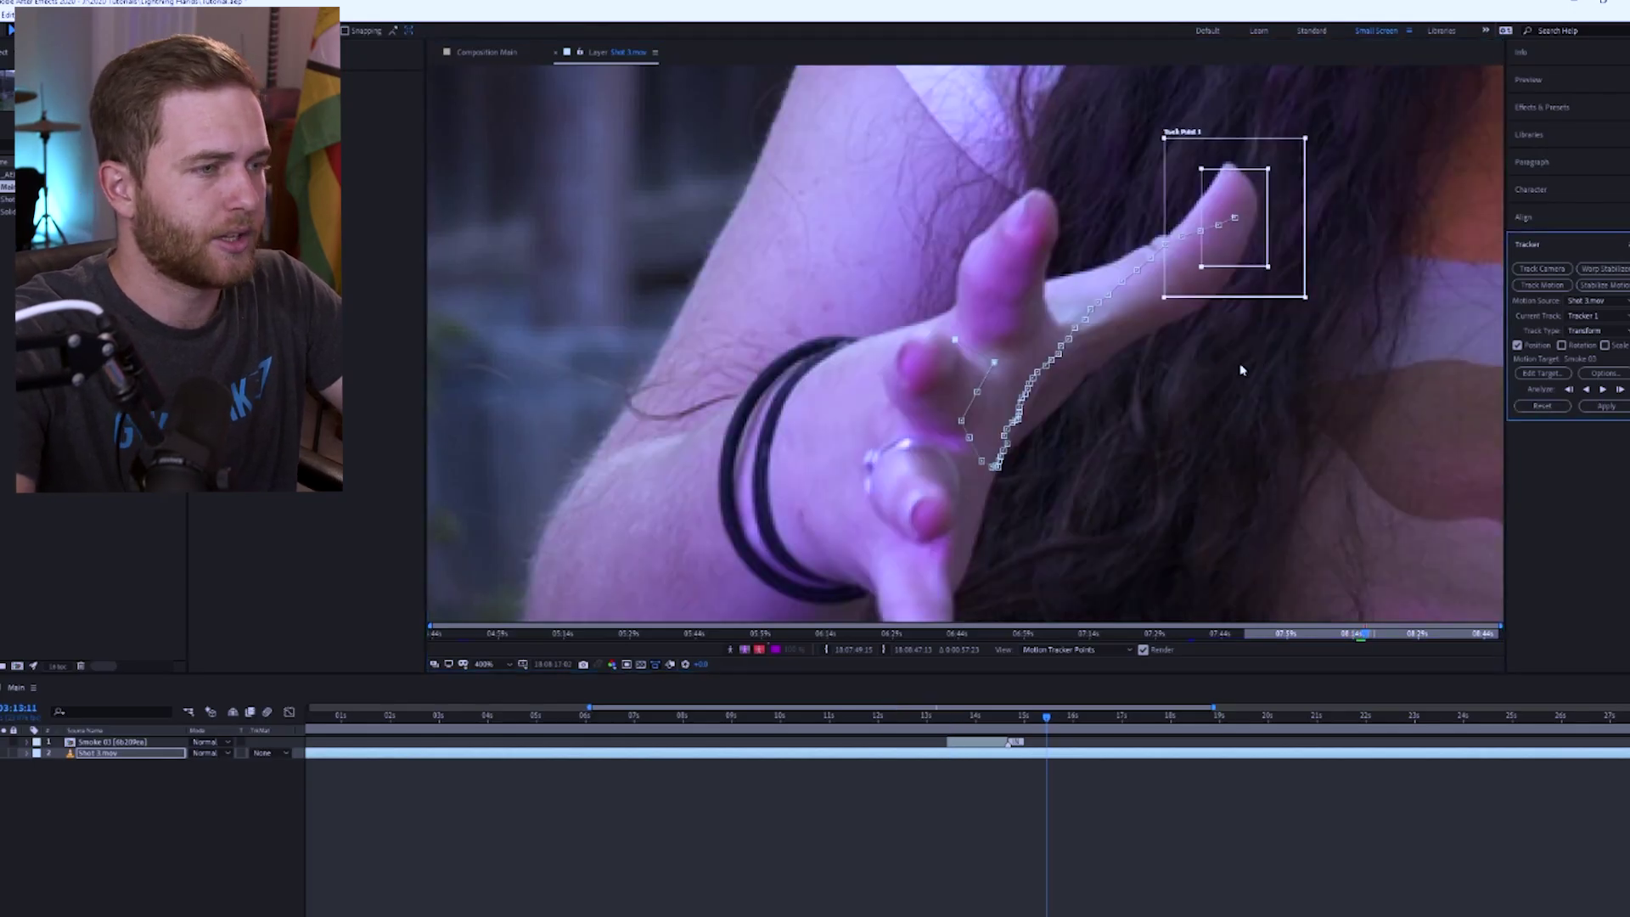
{"action": "left_click_drag", "start_coordinate": [1240, 367], "coordinate": [1002, 456]}
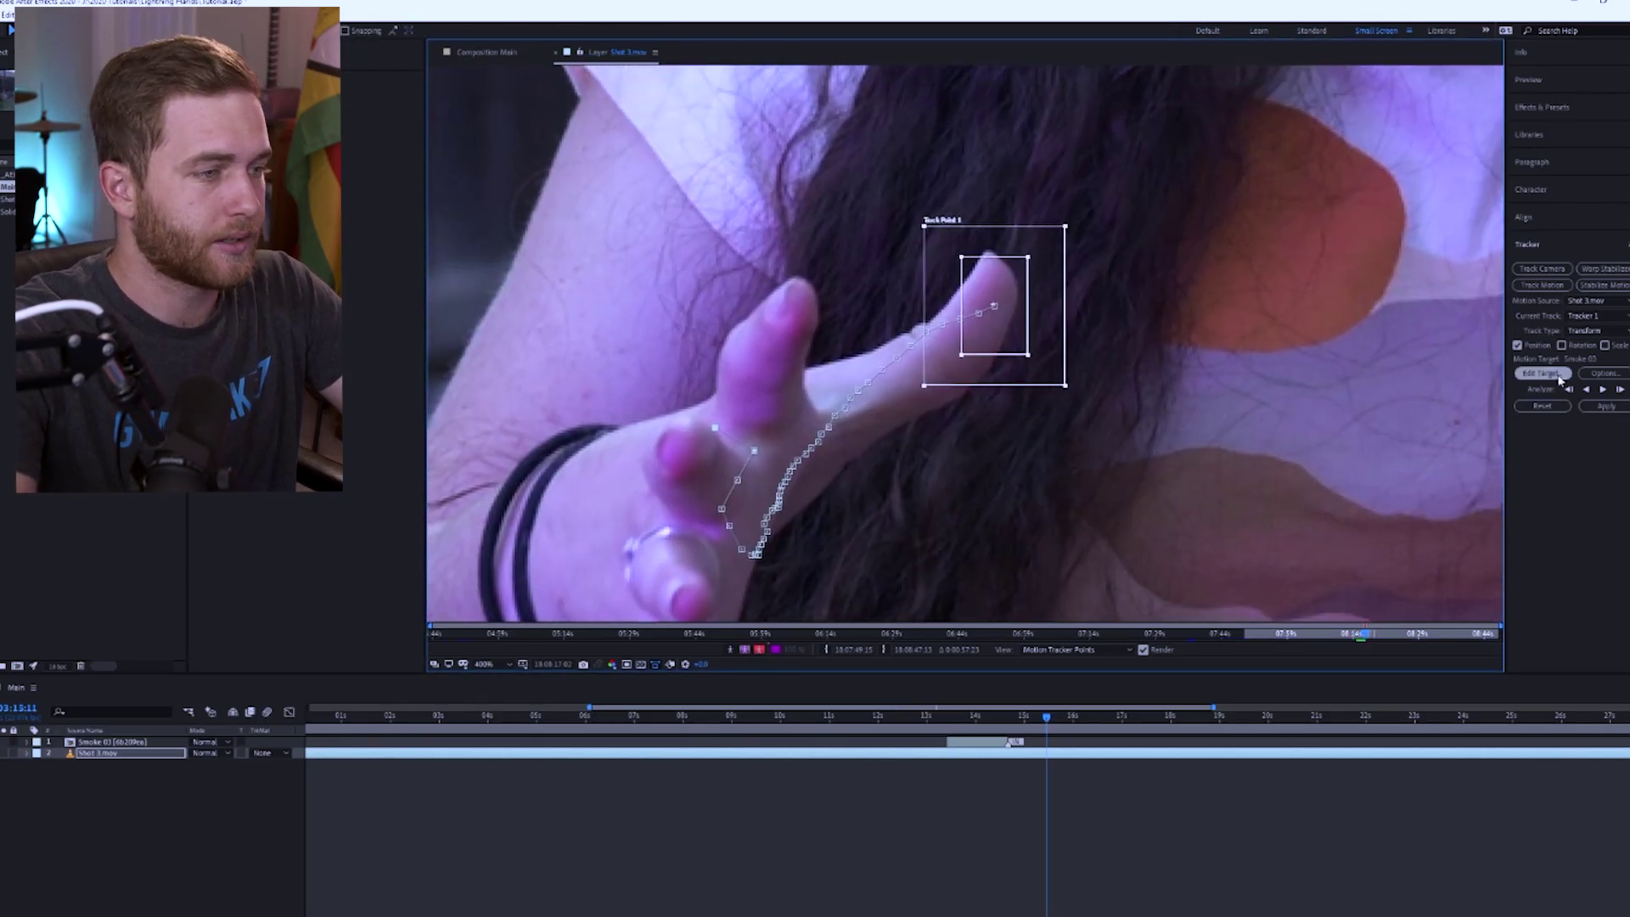
{"action": "left_click", "coordinate": [1602, 389]}
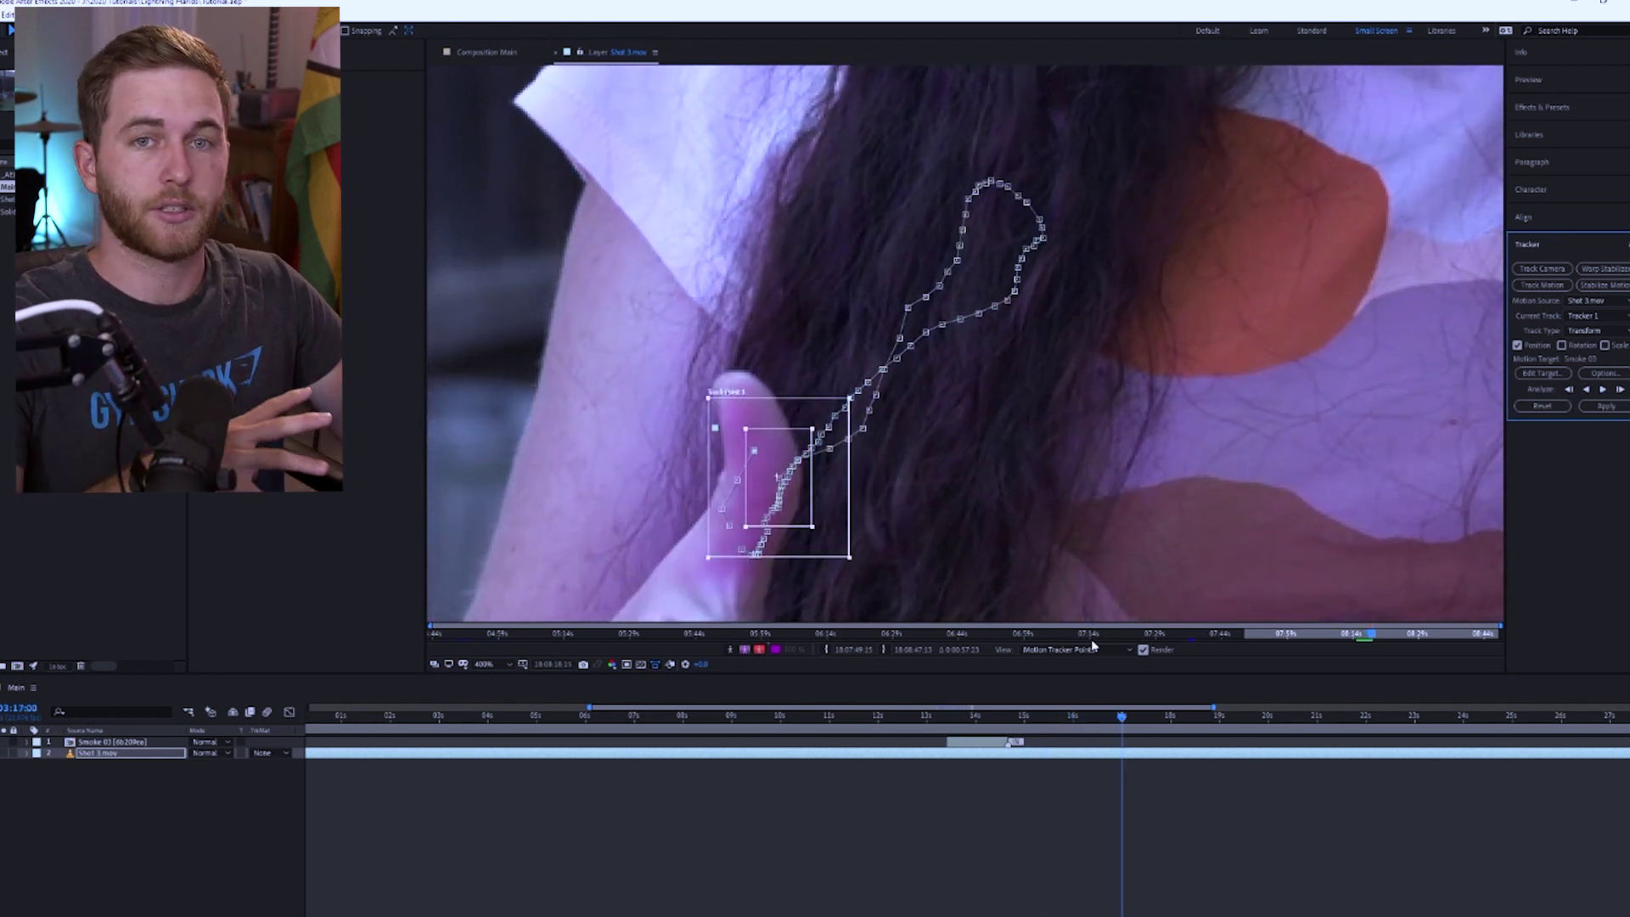
Step: Return to about 16:10 in the track and realign the track point with the thumb tip frame by frame
{"action": "left_click_drag", "start_coordinate": [1119, 719], "coordinate": [1094, 720]}
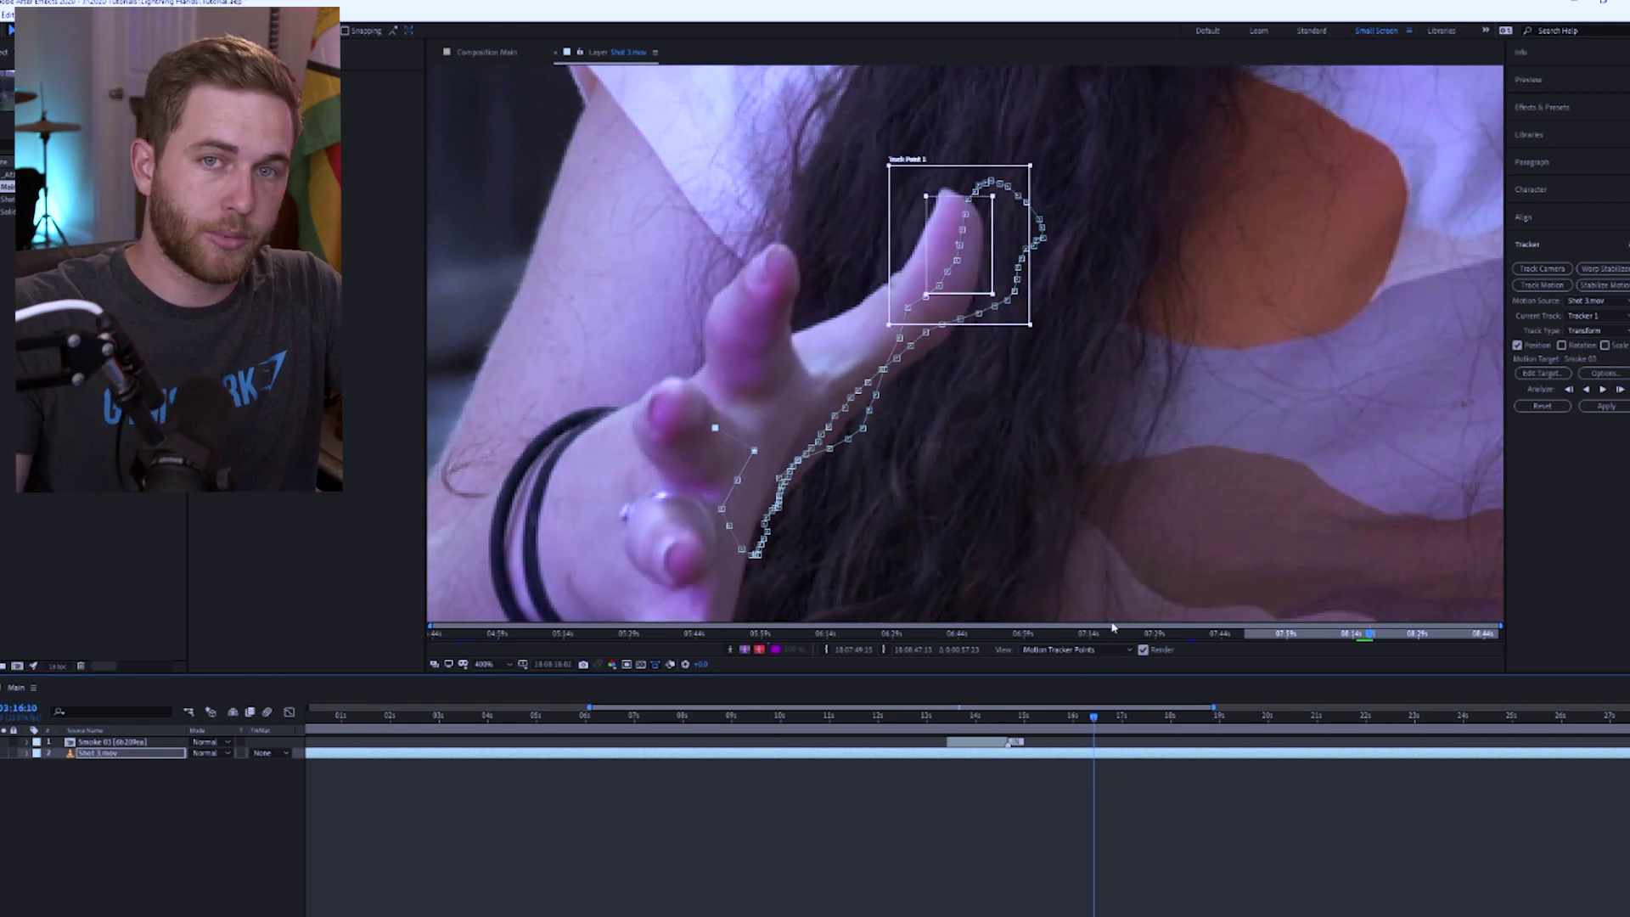
{"action": "left_click", "coordinate": [1619, 390]}
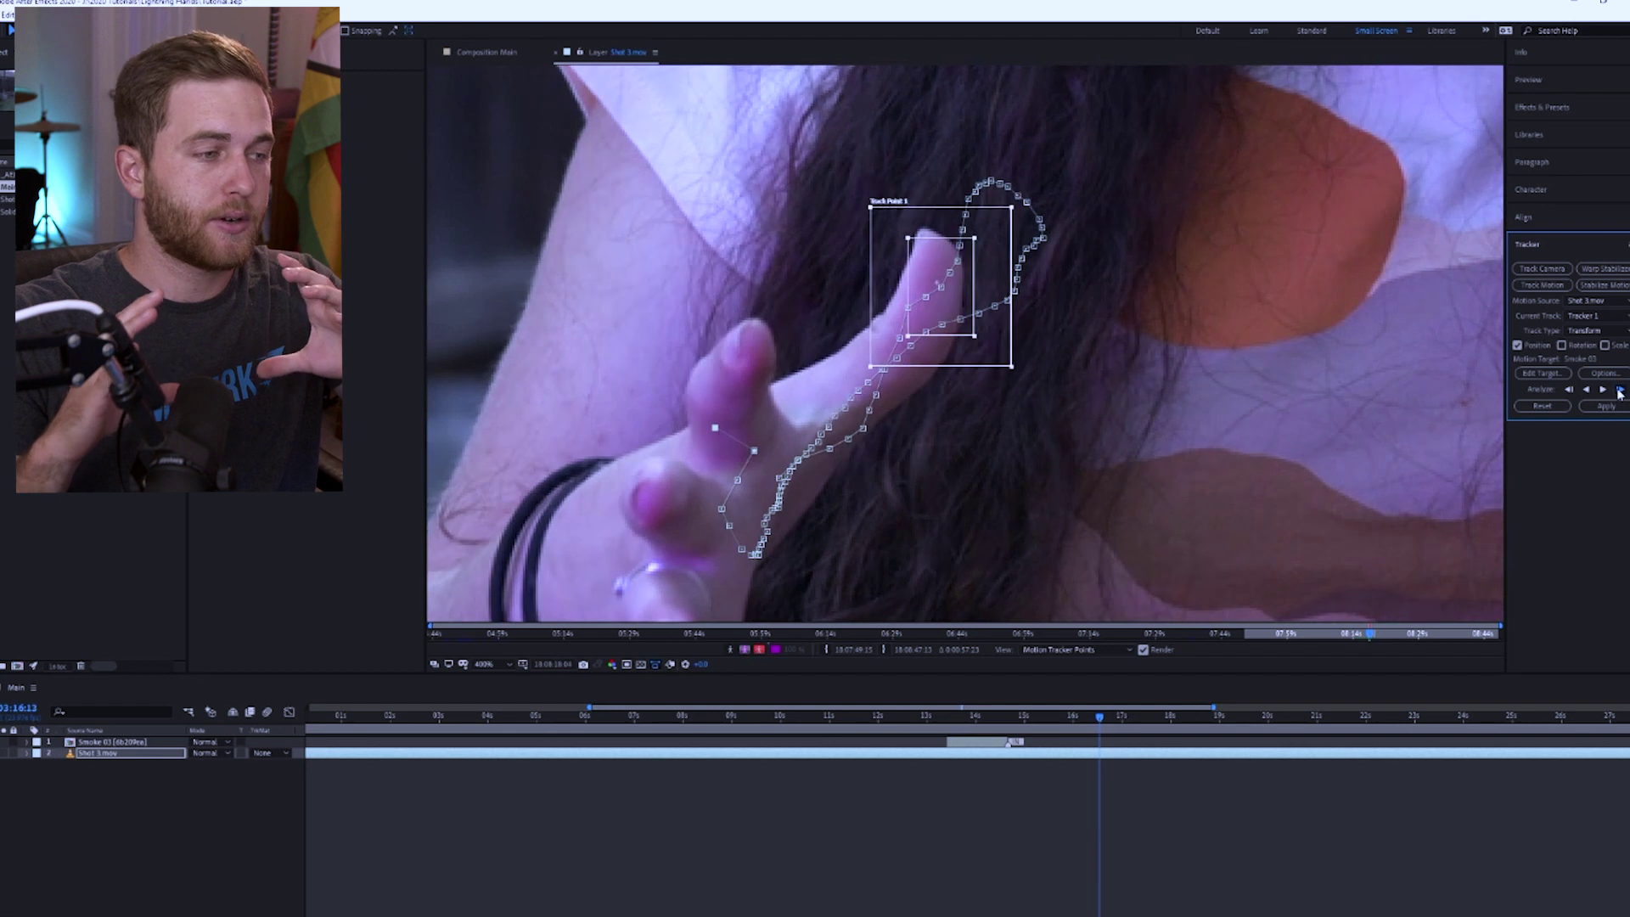
{"action": "left_click_drag", "start_coordinate": [911, 288], "coordinate": [901, 288]}
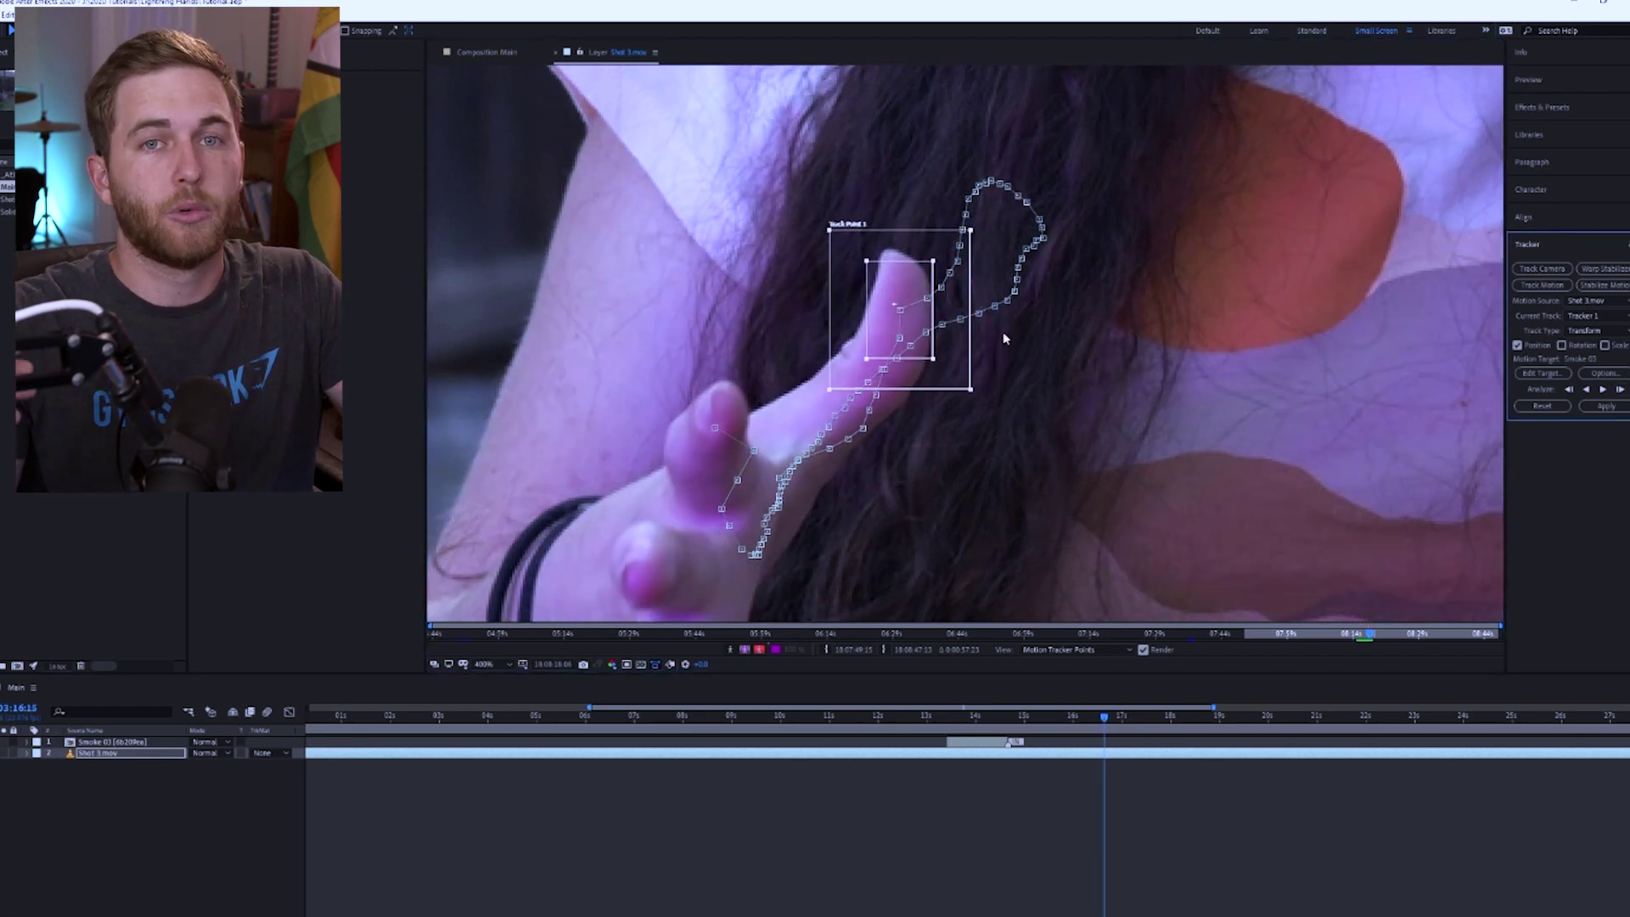
{"action": "left_click", "coordinate": [1369, 631]}
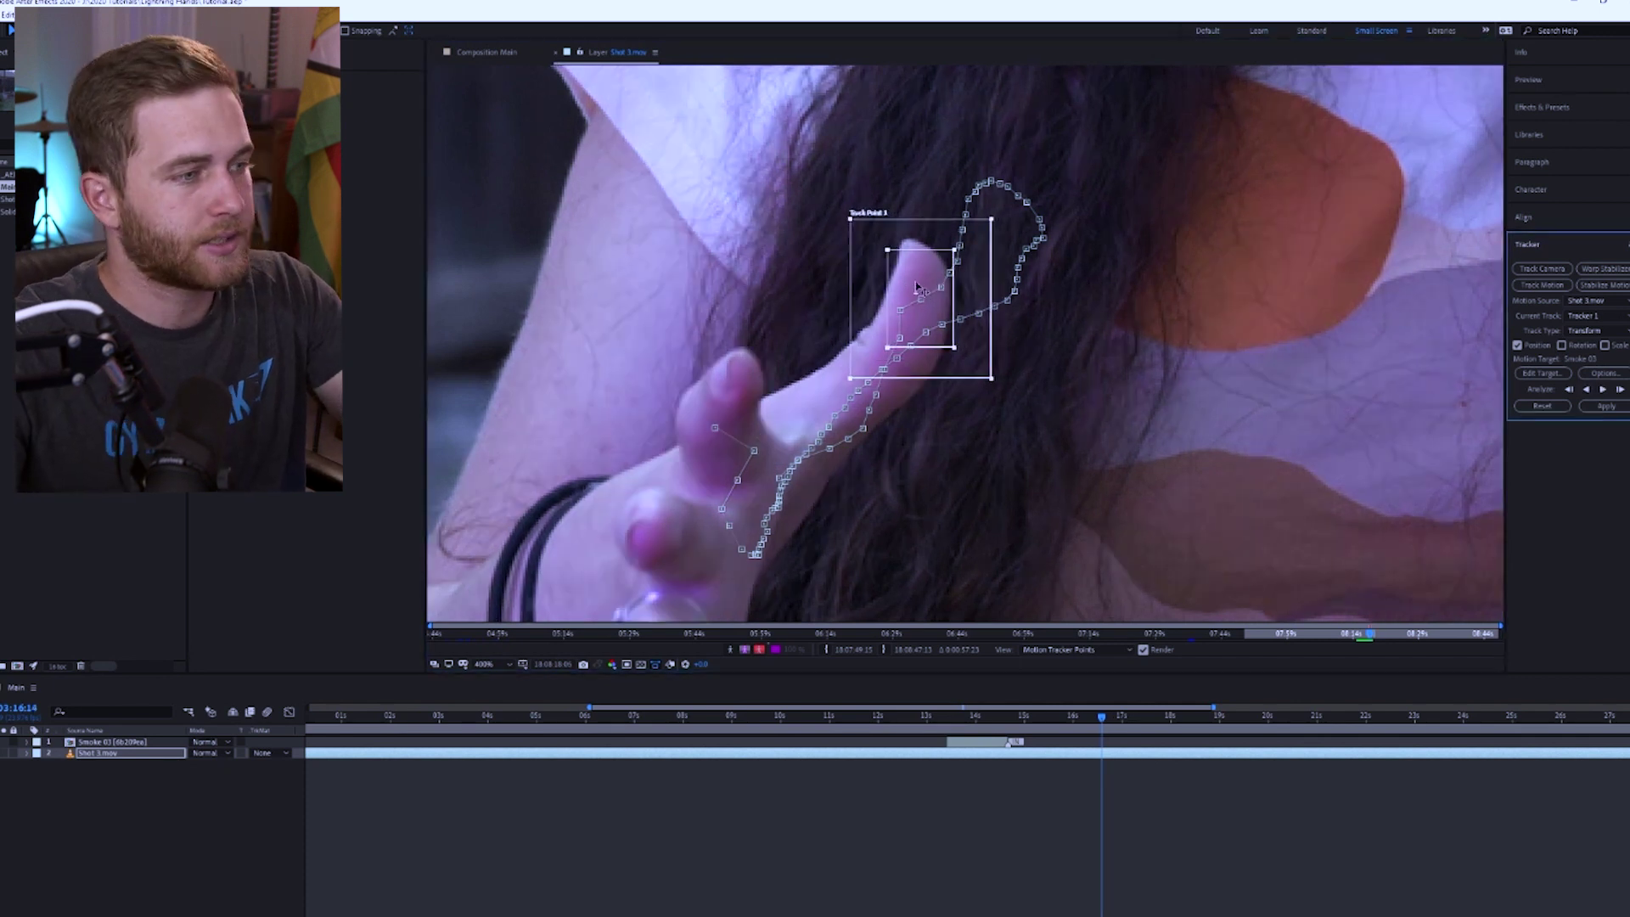
{"action": "key", "text": "Page_Up"}
{"action": "left_click_drag", "start_coordinate": [930, 265], "coordinate": [926, 268]}
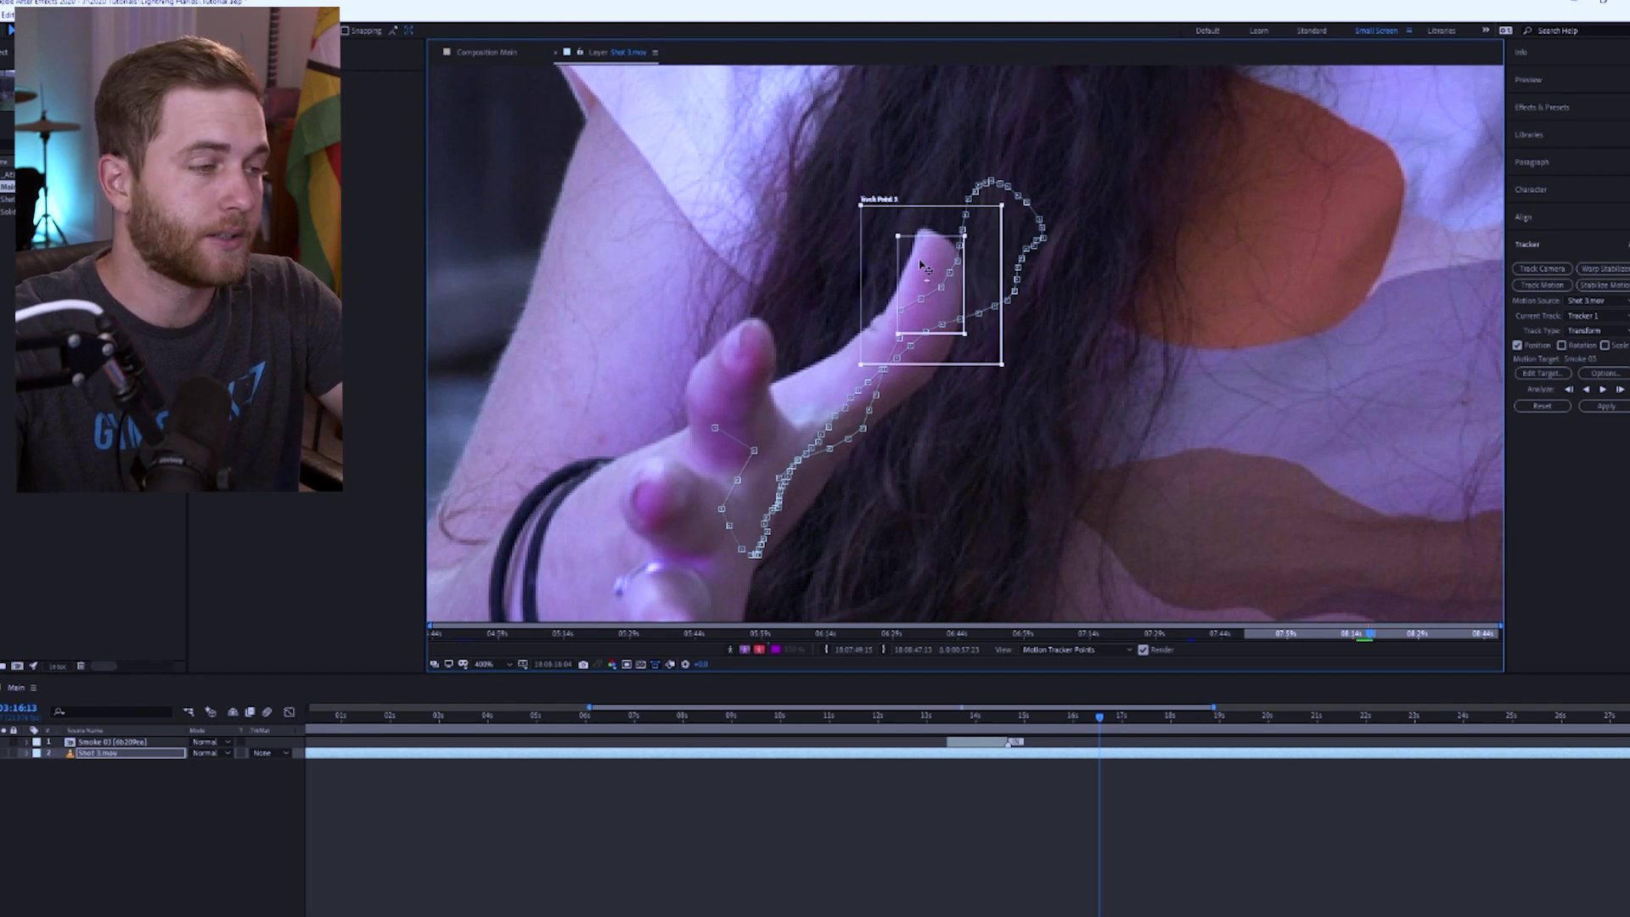
{"action": "key", "text": "Page_Up"}
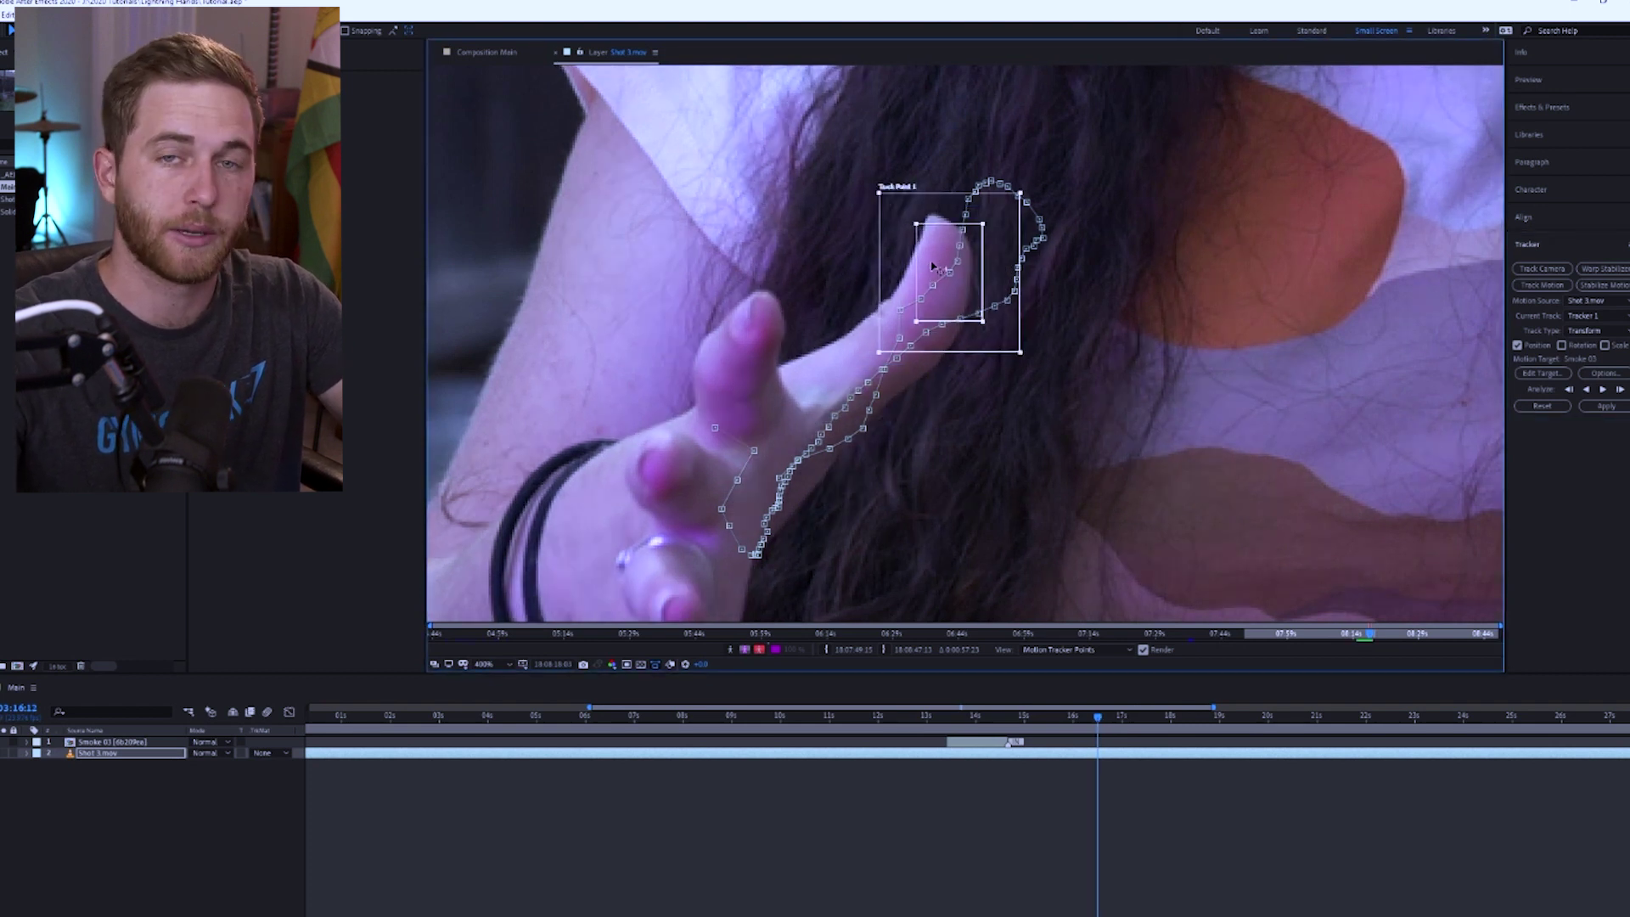
{"action": "left_click_drag", "start_coordinate": [929, 258], "coordinate": [932, 243]}
{"action": "key", "text": "Page_Up"}
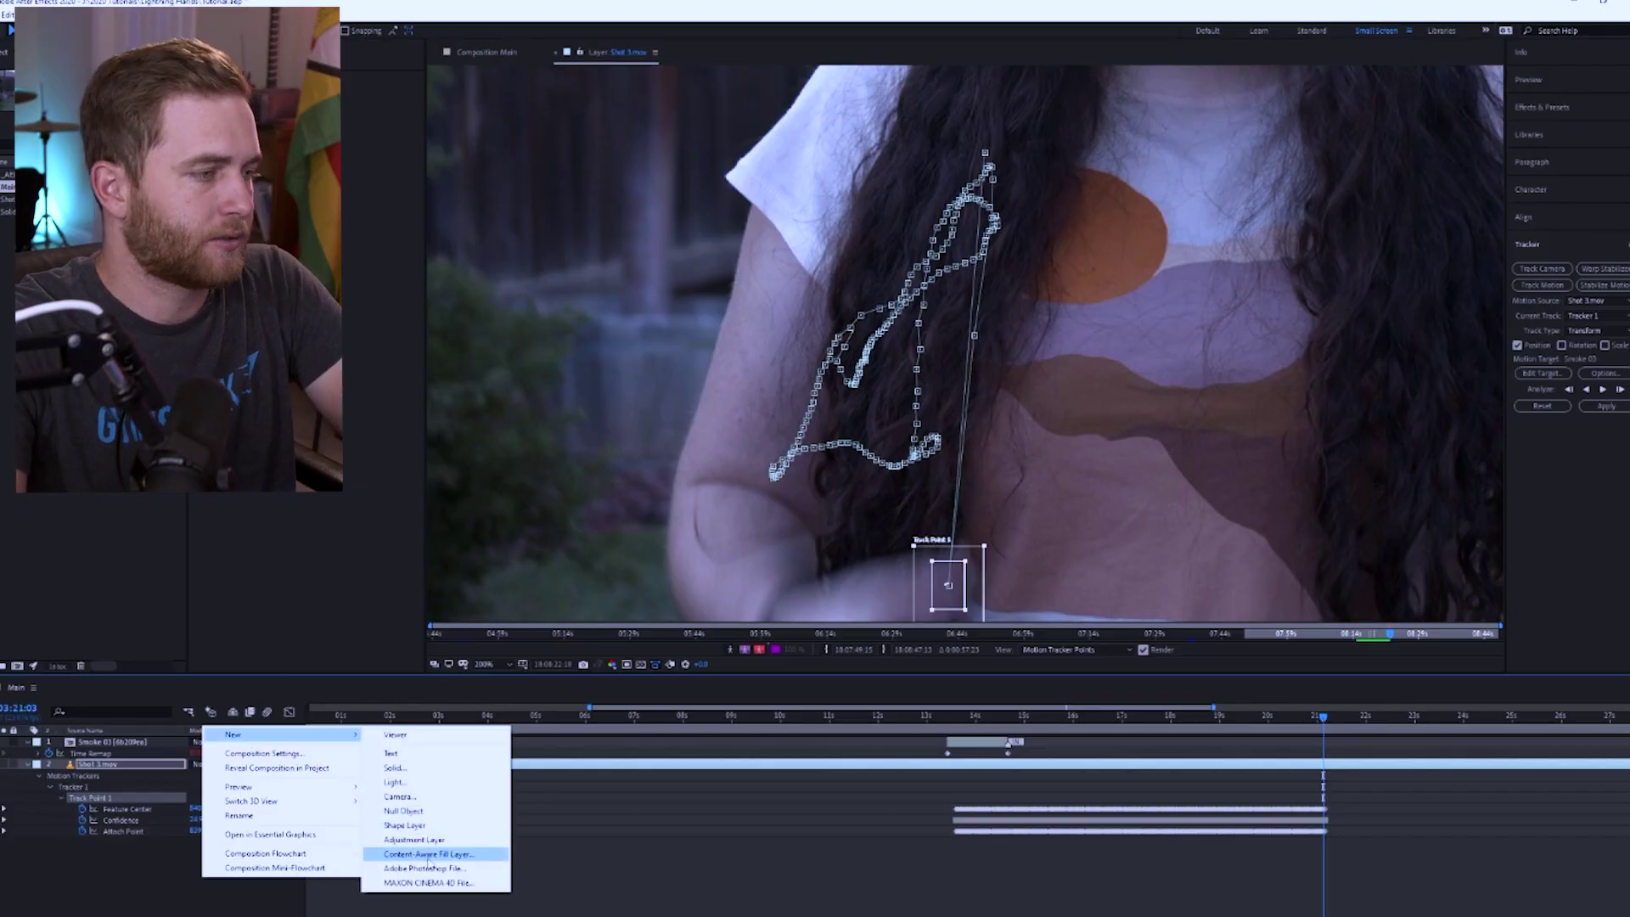
Step: Create a null object, name it Right Thumb and give its layer a yellow label
{"action": "left_click", "coordinate": [415, 810]}
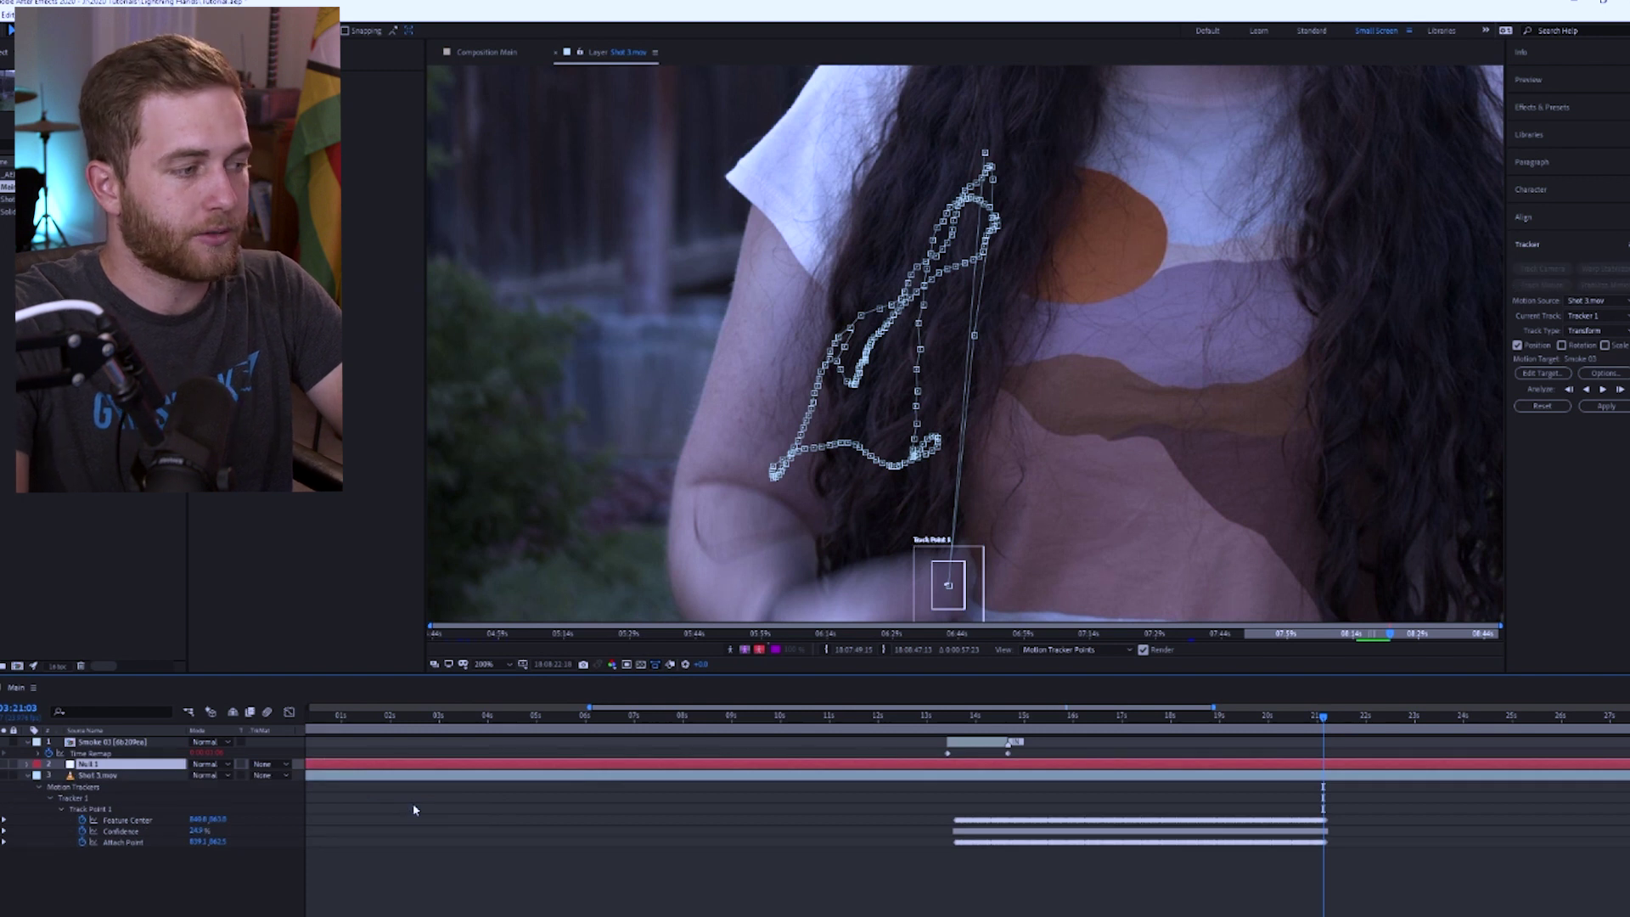
{"action": "key", "text": "Return"}
{"action": "type", "text": "Right H"}
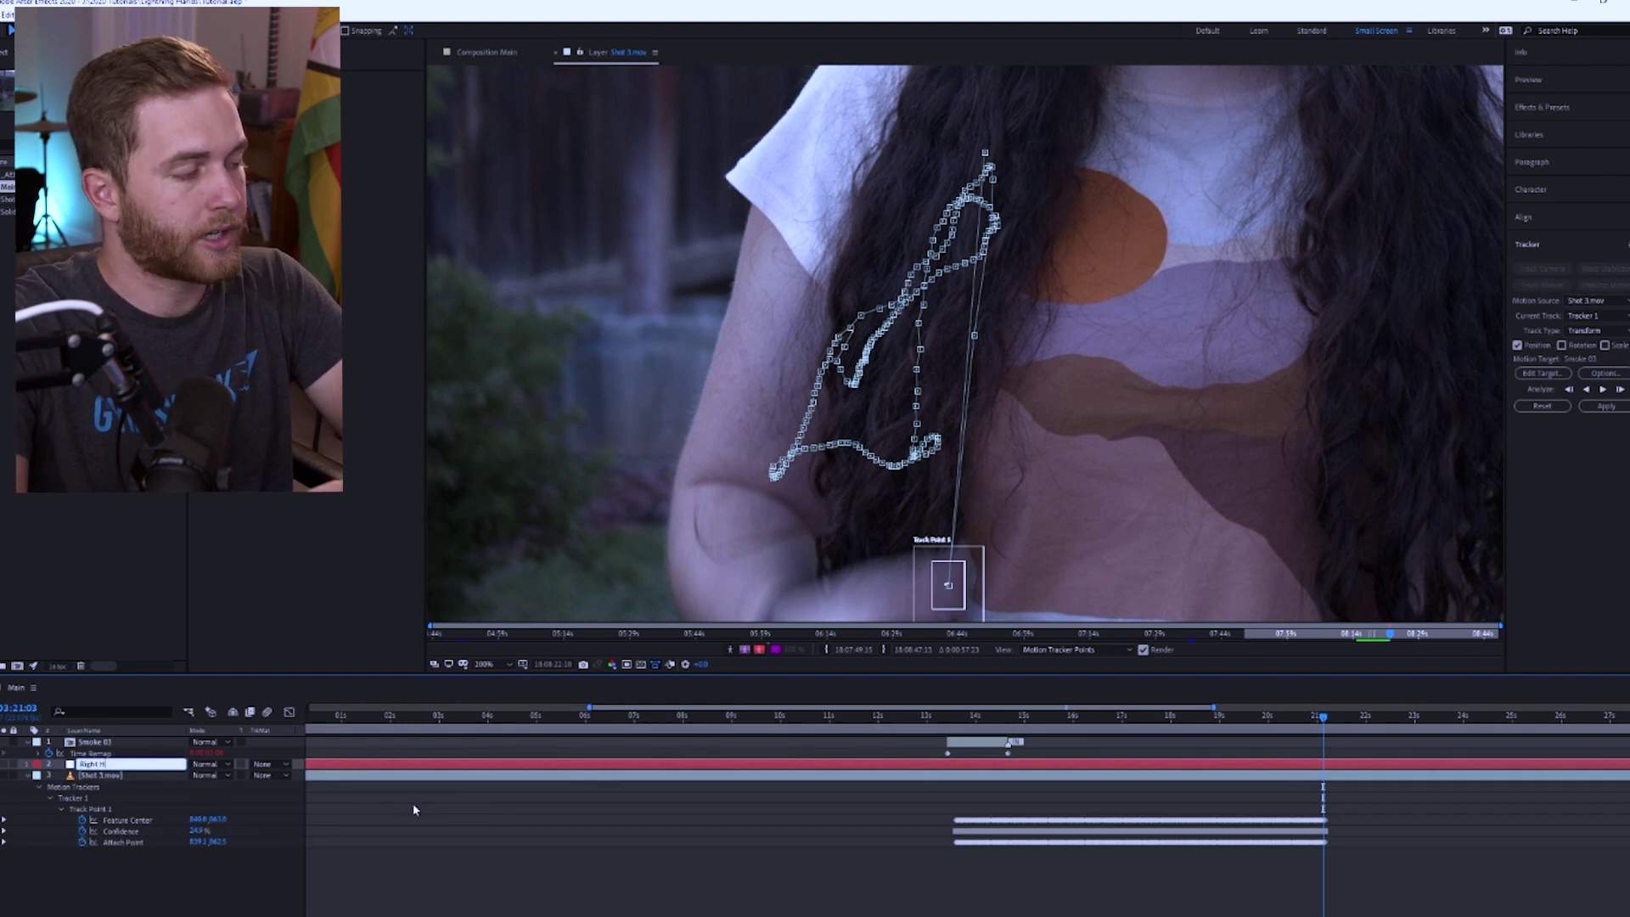
{"action": "type", "text": "and"}
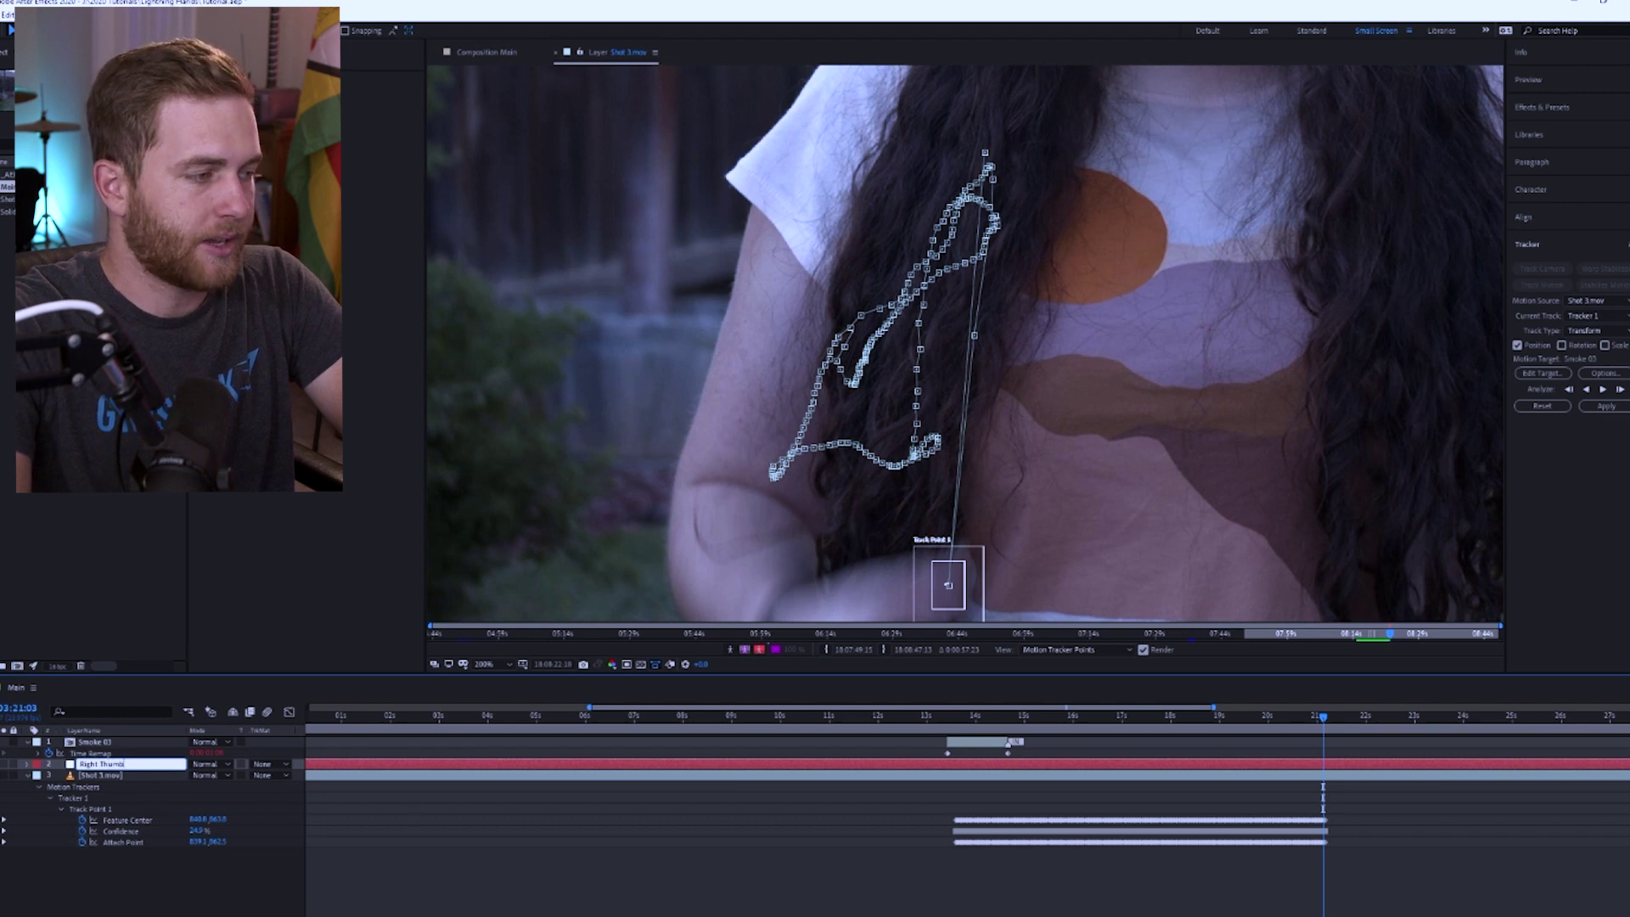
{"action": "left_click", "coordinate": [354, 871]}
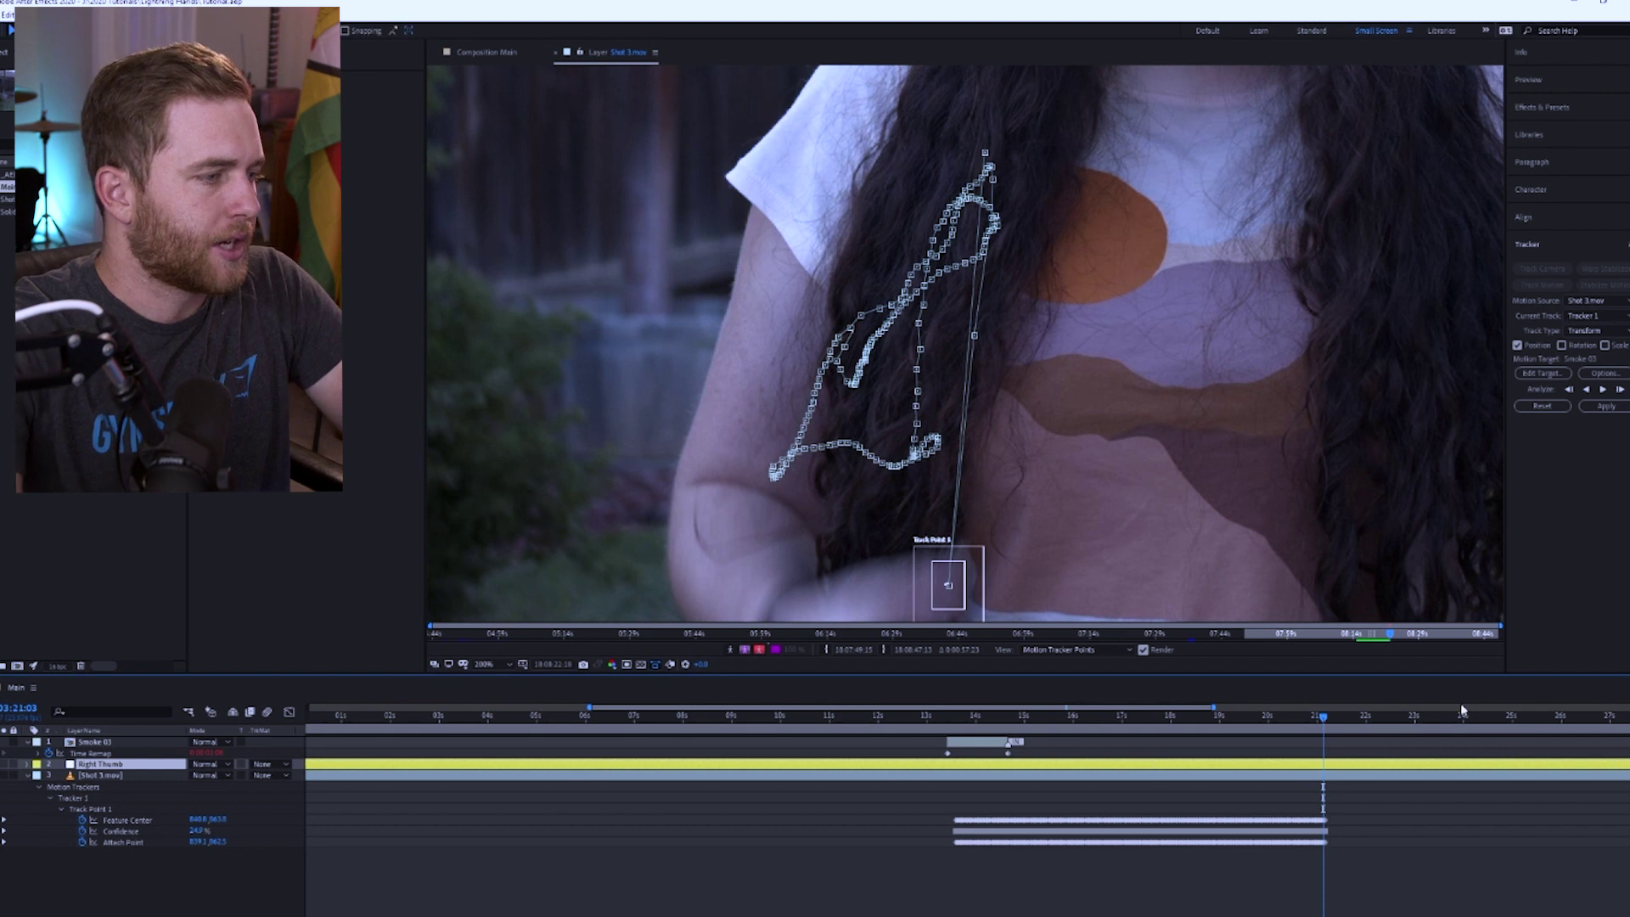
Step: Set the motion target of the Shot 3.mov thumb tracker to the Right Thumb null layer
{"action": "key", "text": "KP_3"}
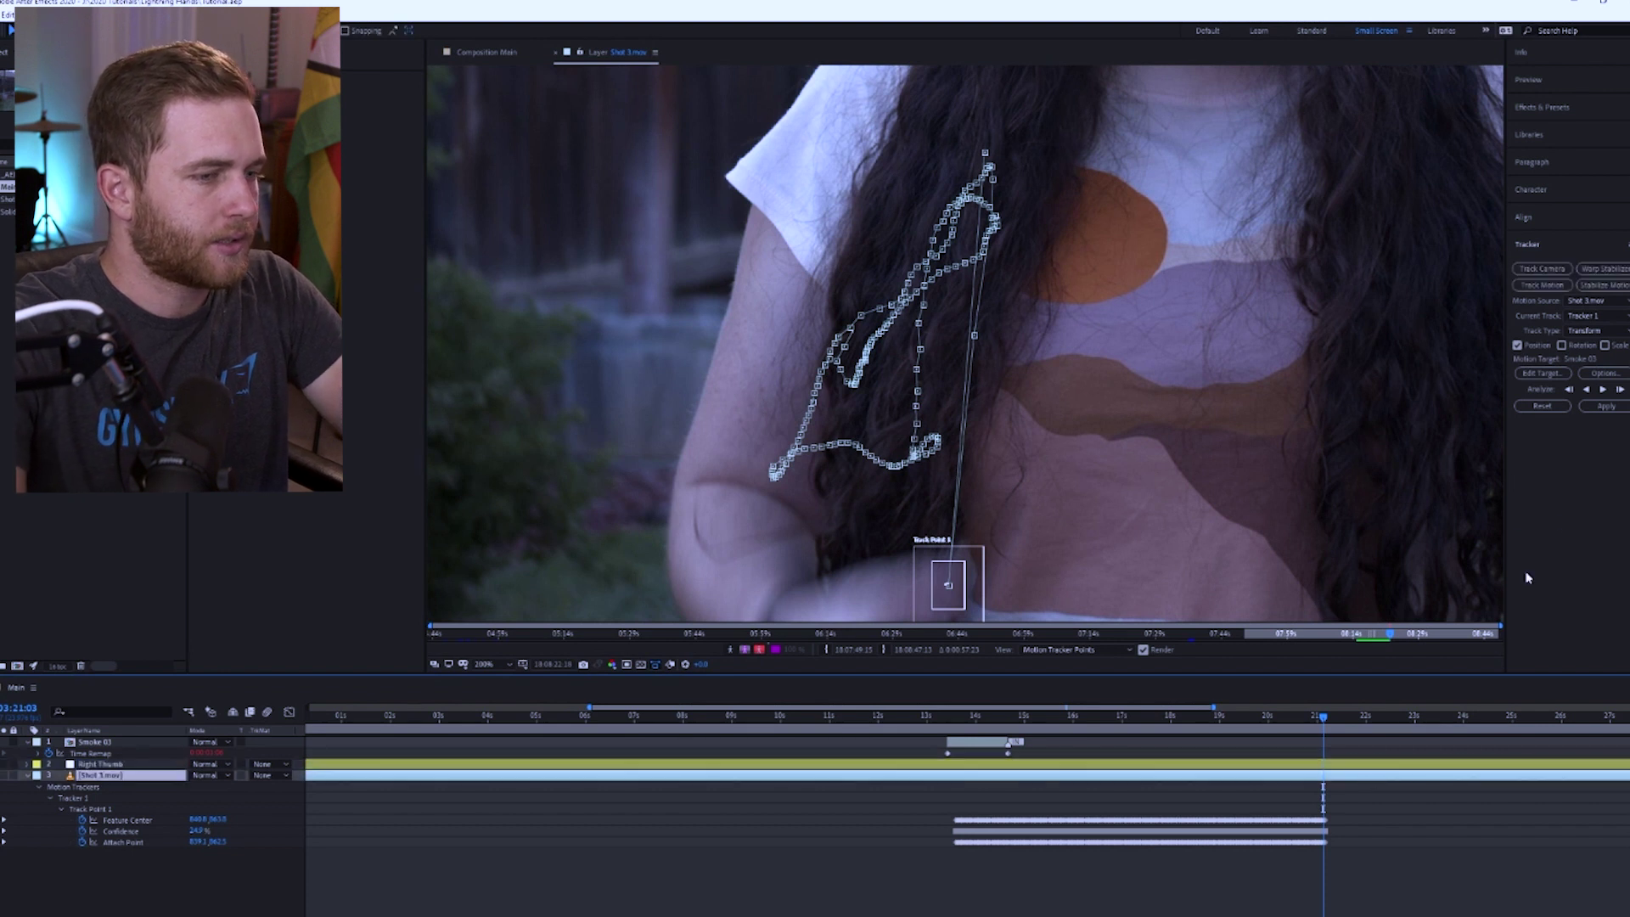
{"action": "left_click", "coordinate": [1547, 376]}
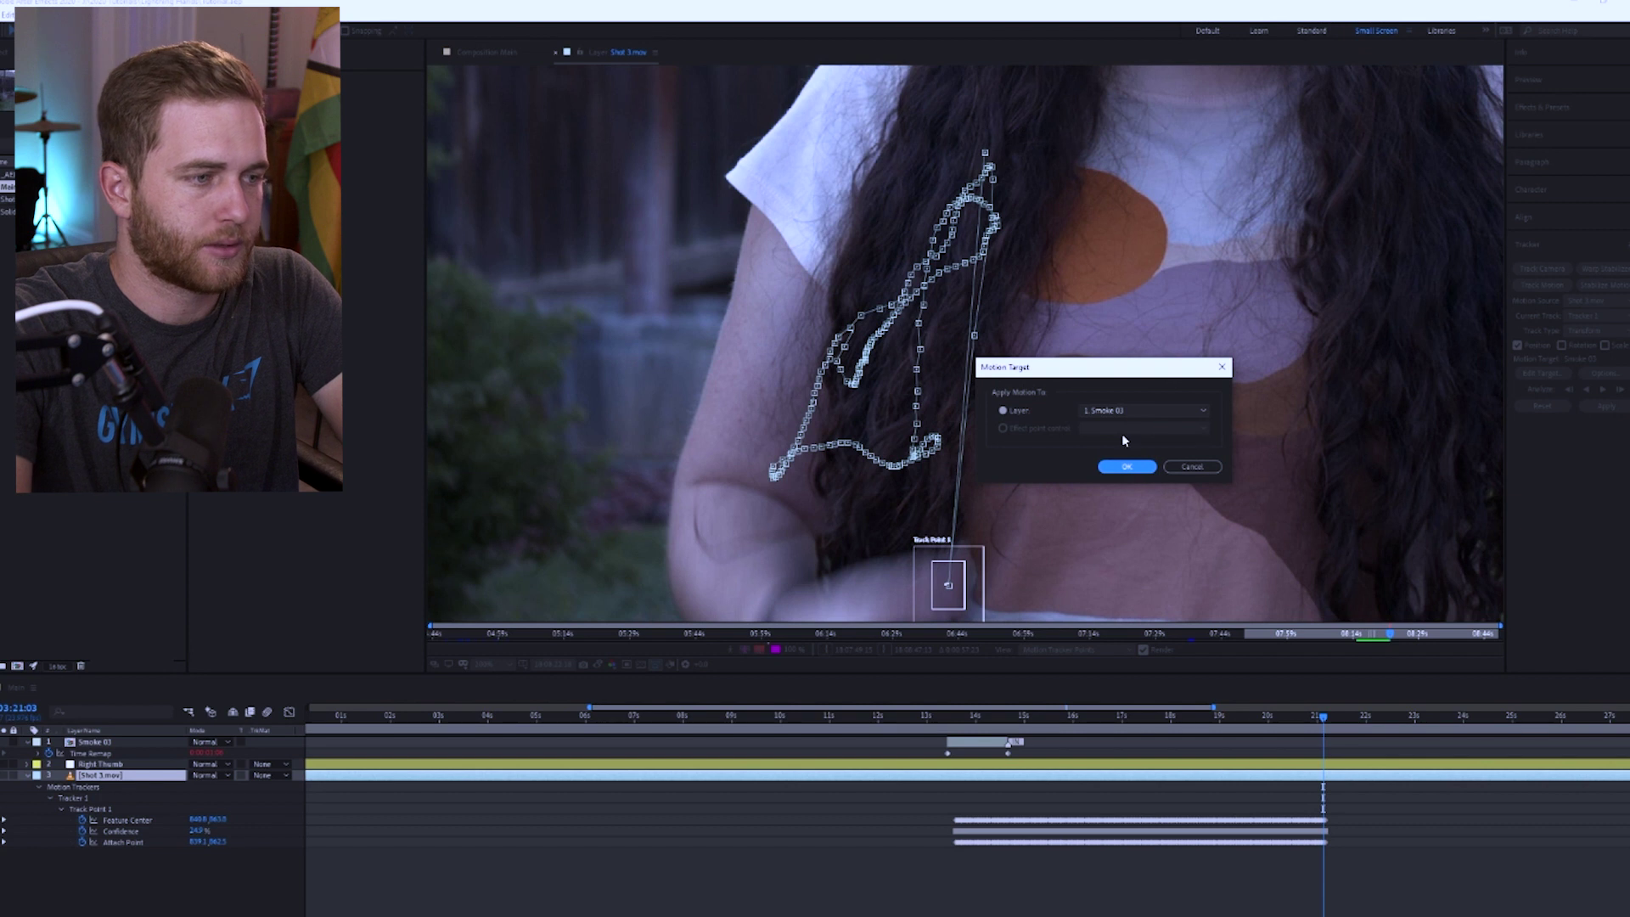
{"action": "left_click", "coordinate": [1125, 411]}
{"action": "left_click", "coordinate": [1124, 440]}
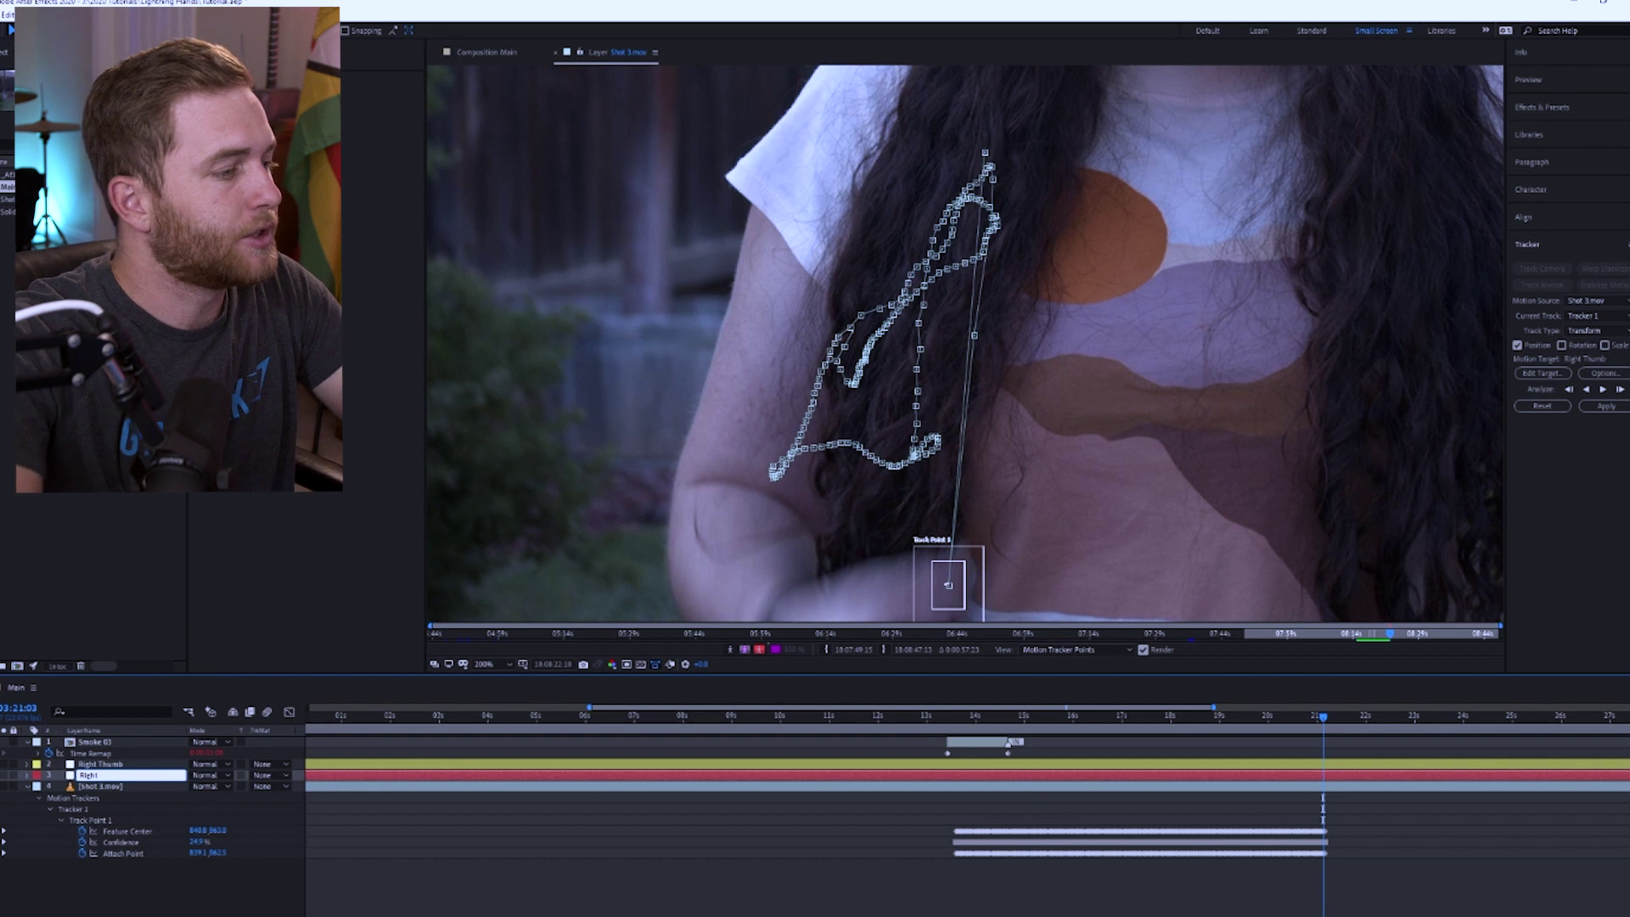
Step: Name the second null Right Pointing and duplicate it to make a null for another finger of the right hand
{"action": "type", "text": "nt"}
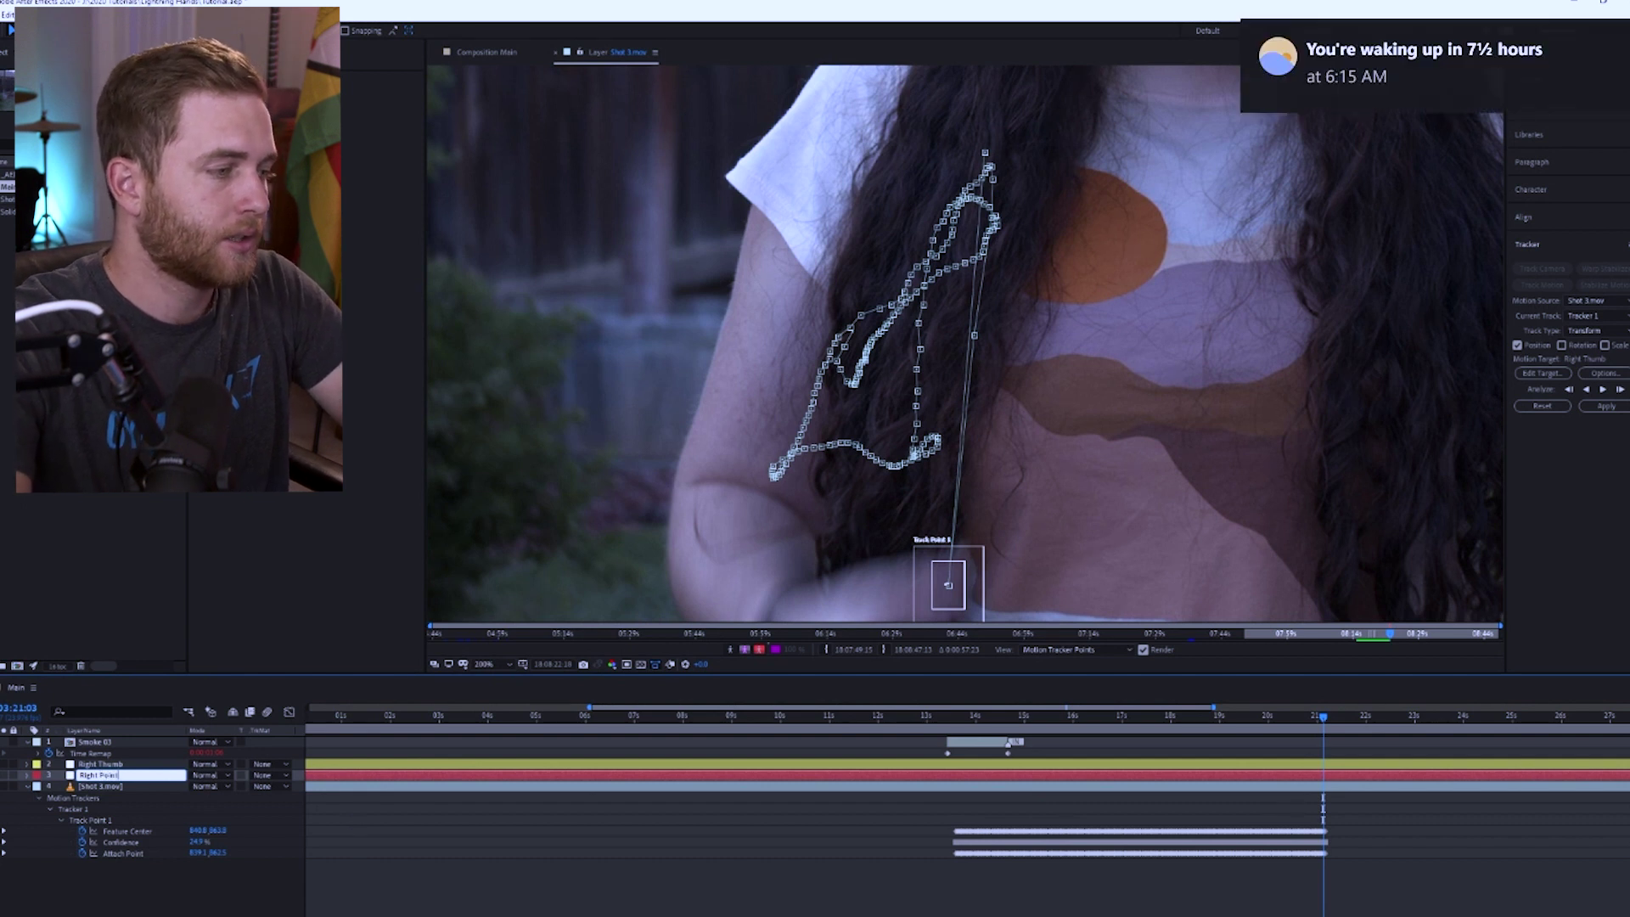
{"action": "type", "text": "ing"}
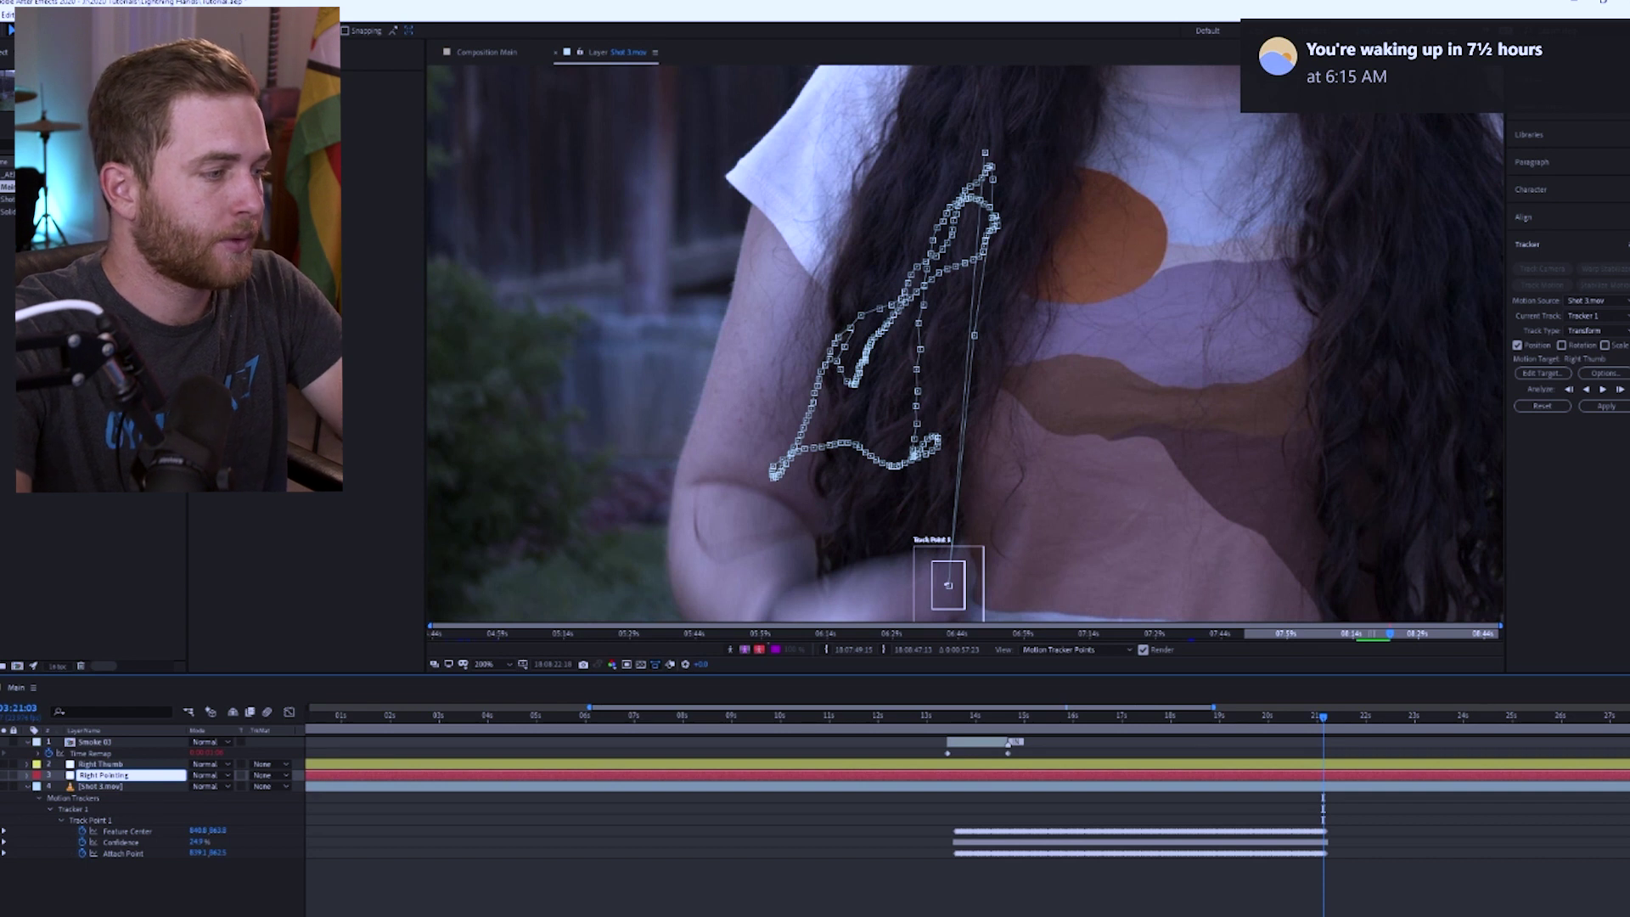
{"action": "key", "text": "Return"}
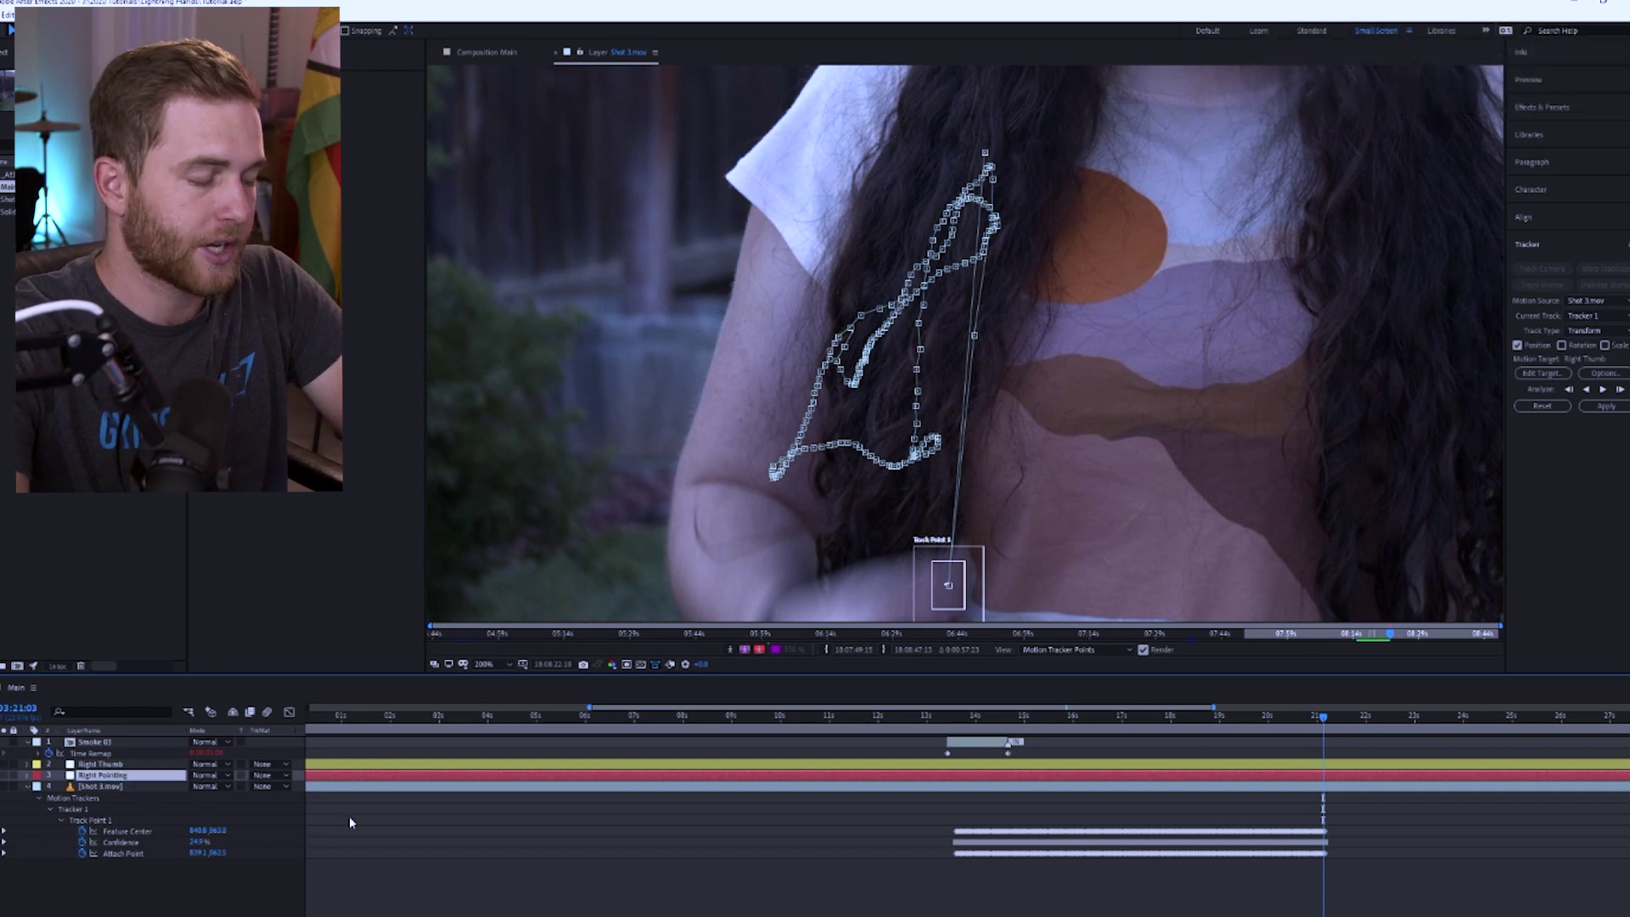
{"action": "key", "text": "ctrl+d"}
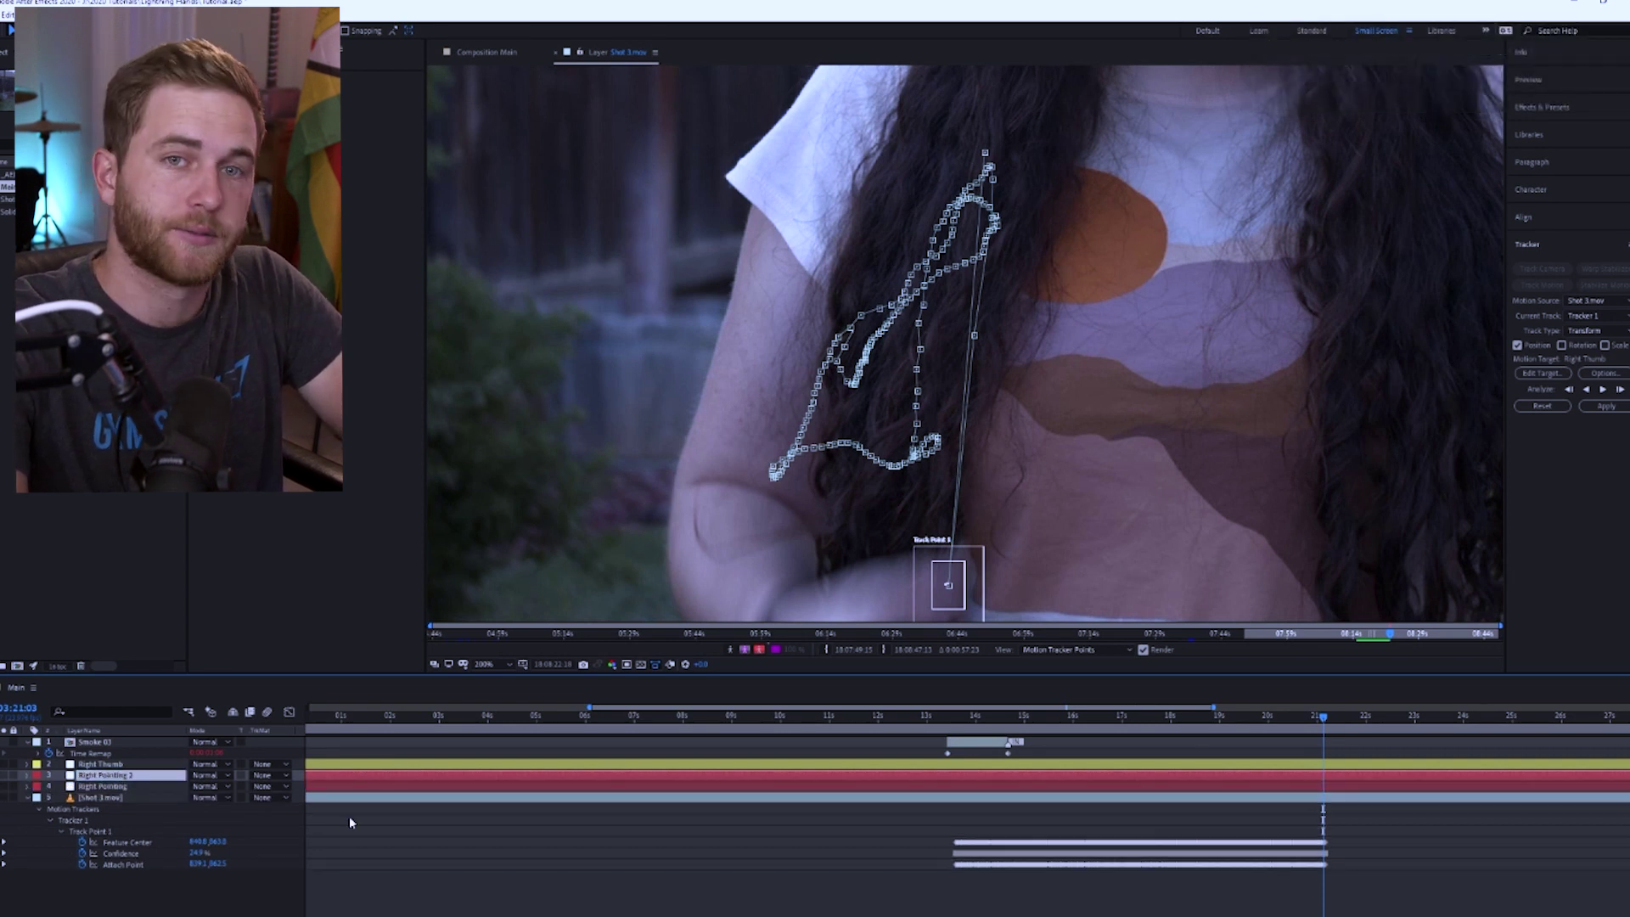
{"action": "key", "text": "Return"}
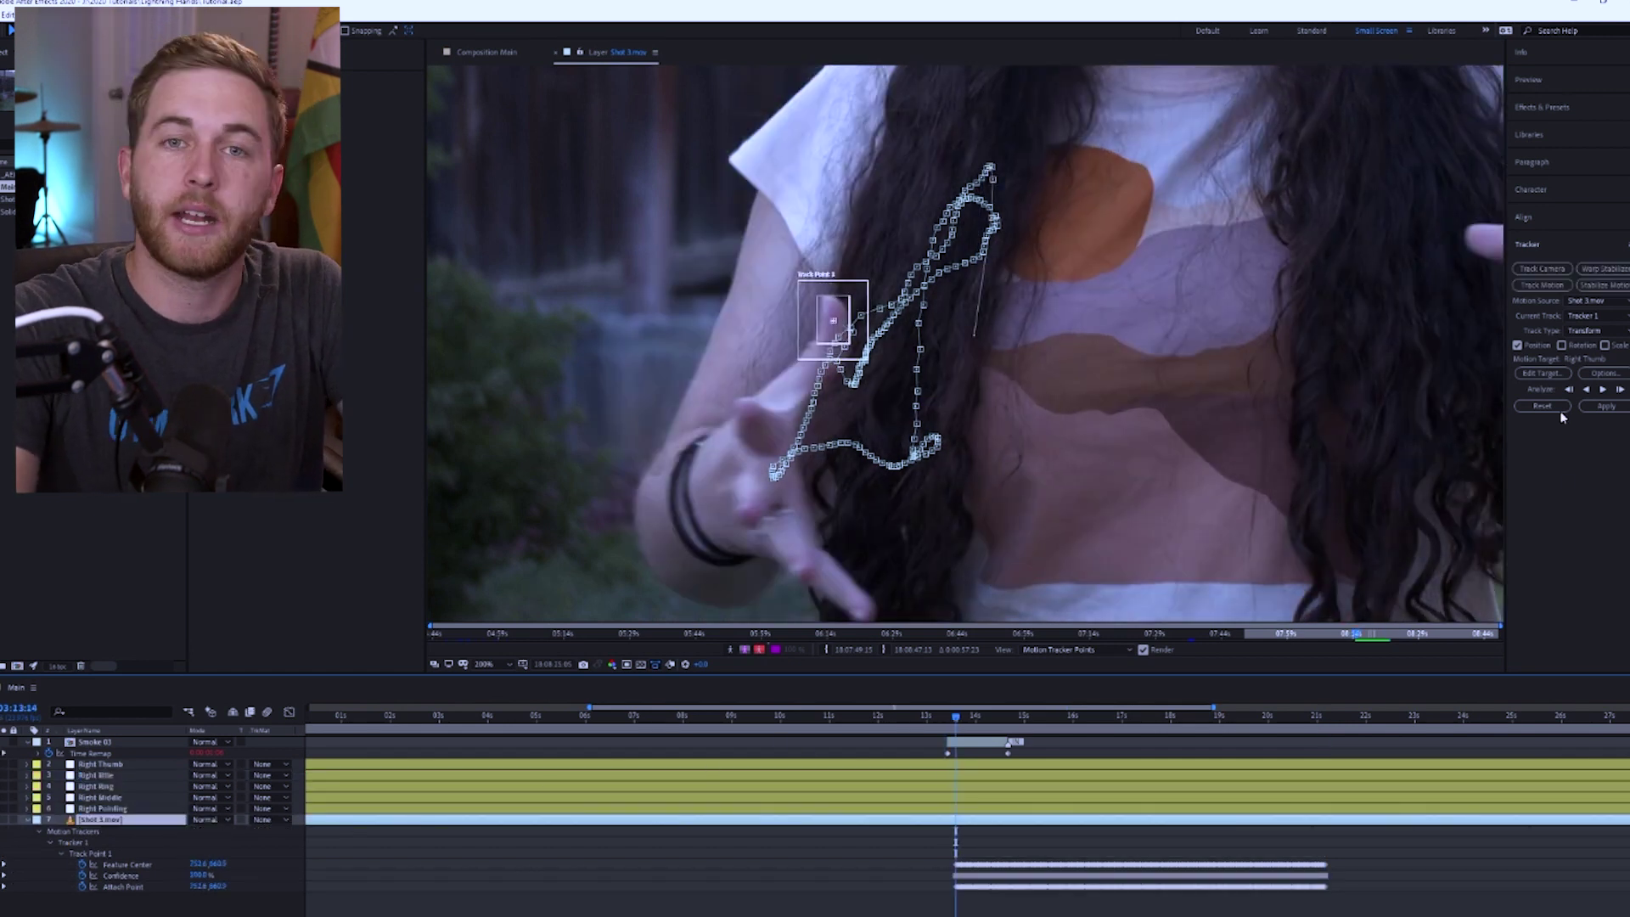
Step: Add a second motion tracker to the Shot 3.mov layer and fit its track point around the right index fingertip
{"action": "left_click", "coordinate": [1542, 285]}
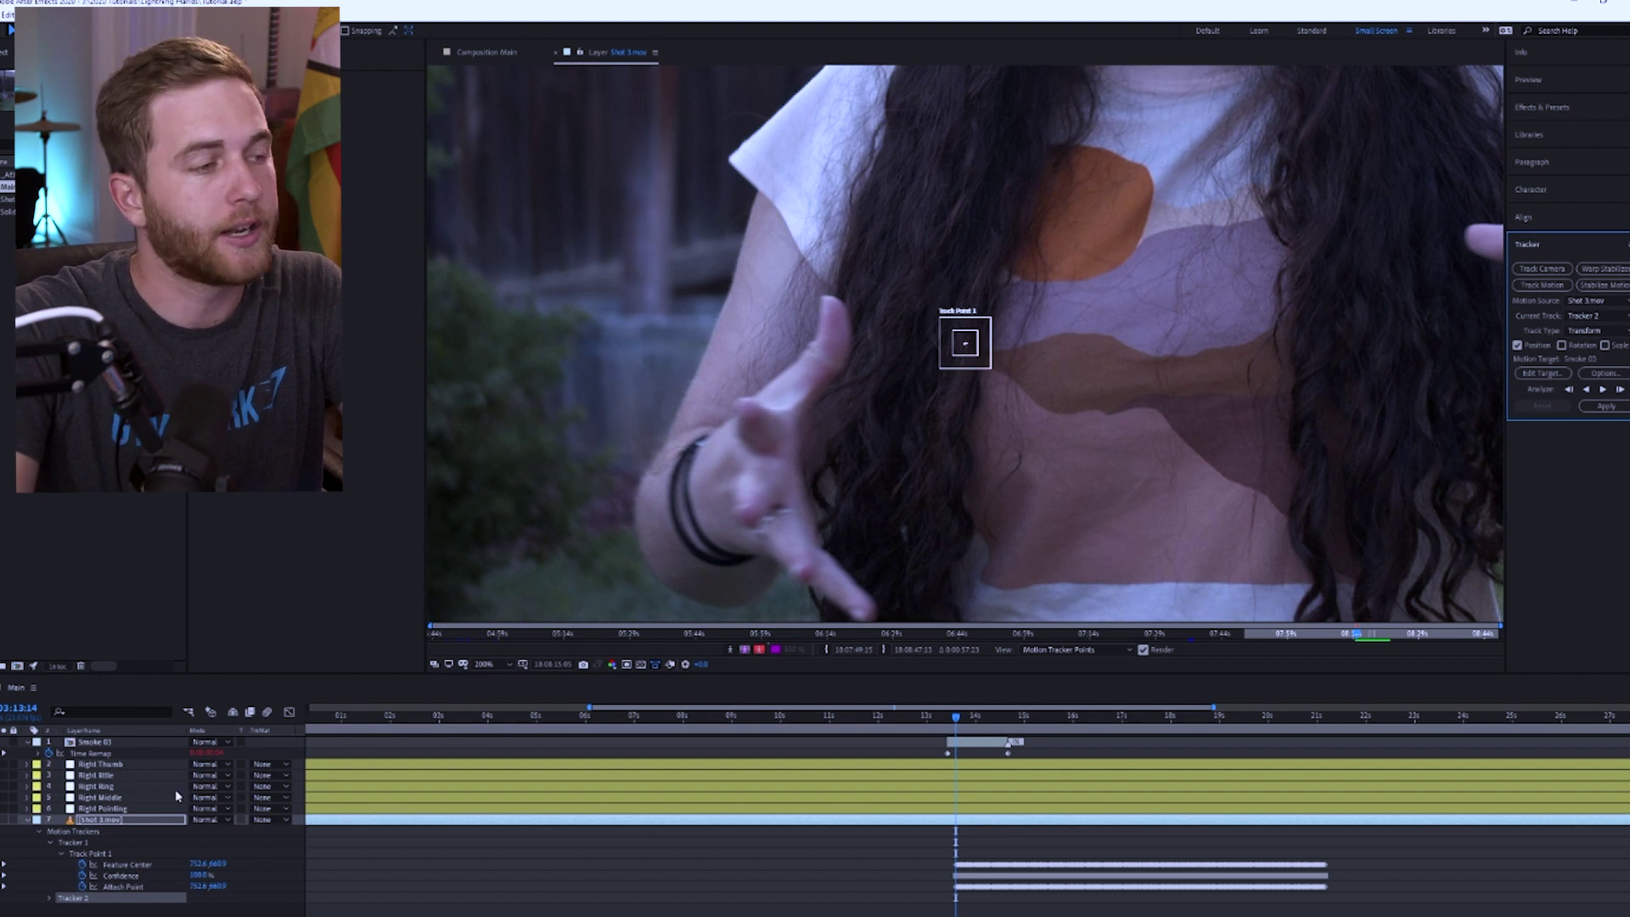
{"action": "left_click", "coordinate": [51, 843]}
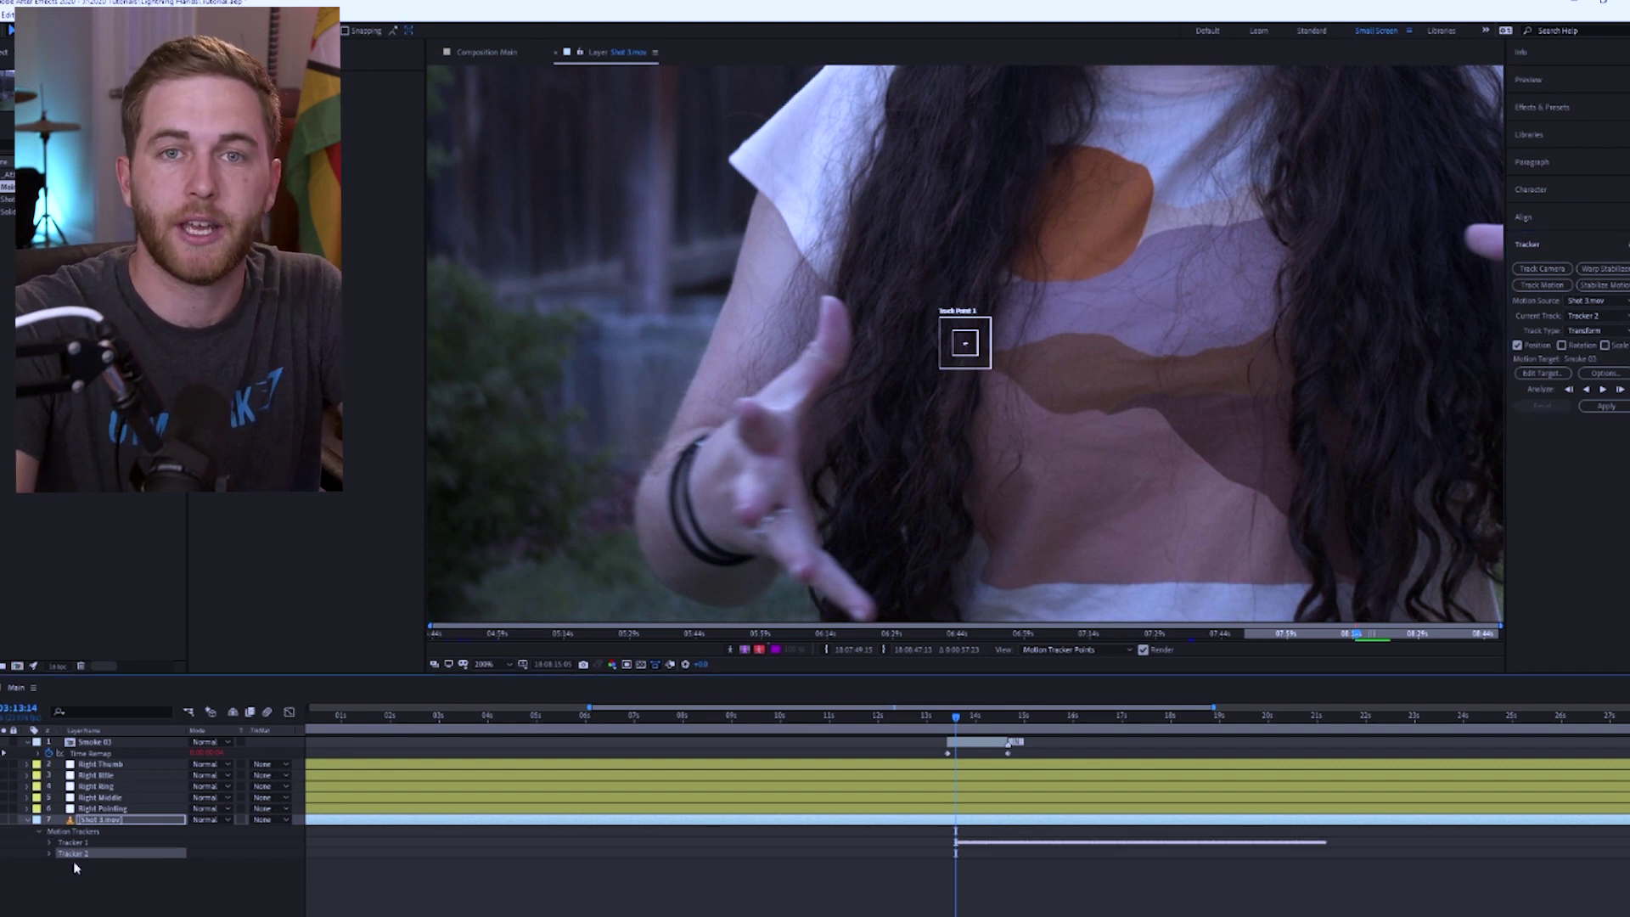
{"action": "left_click", "coordinate": [48, 855]}
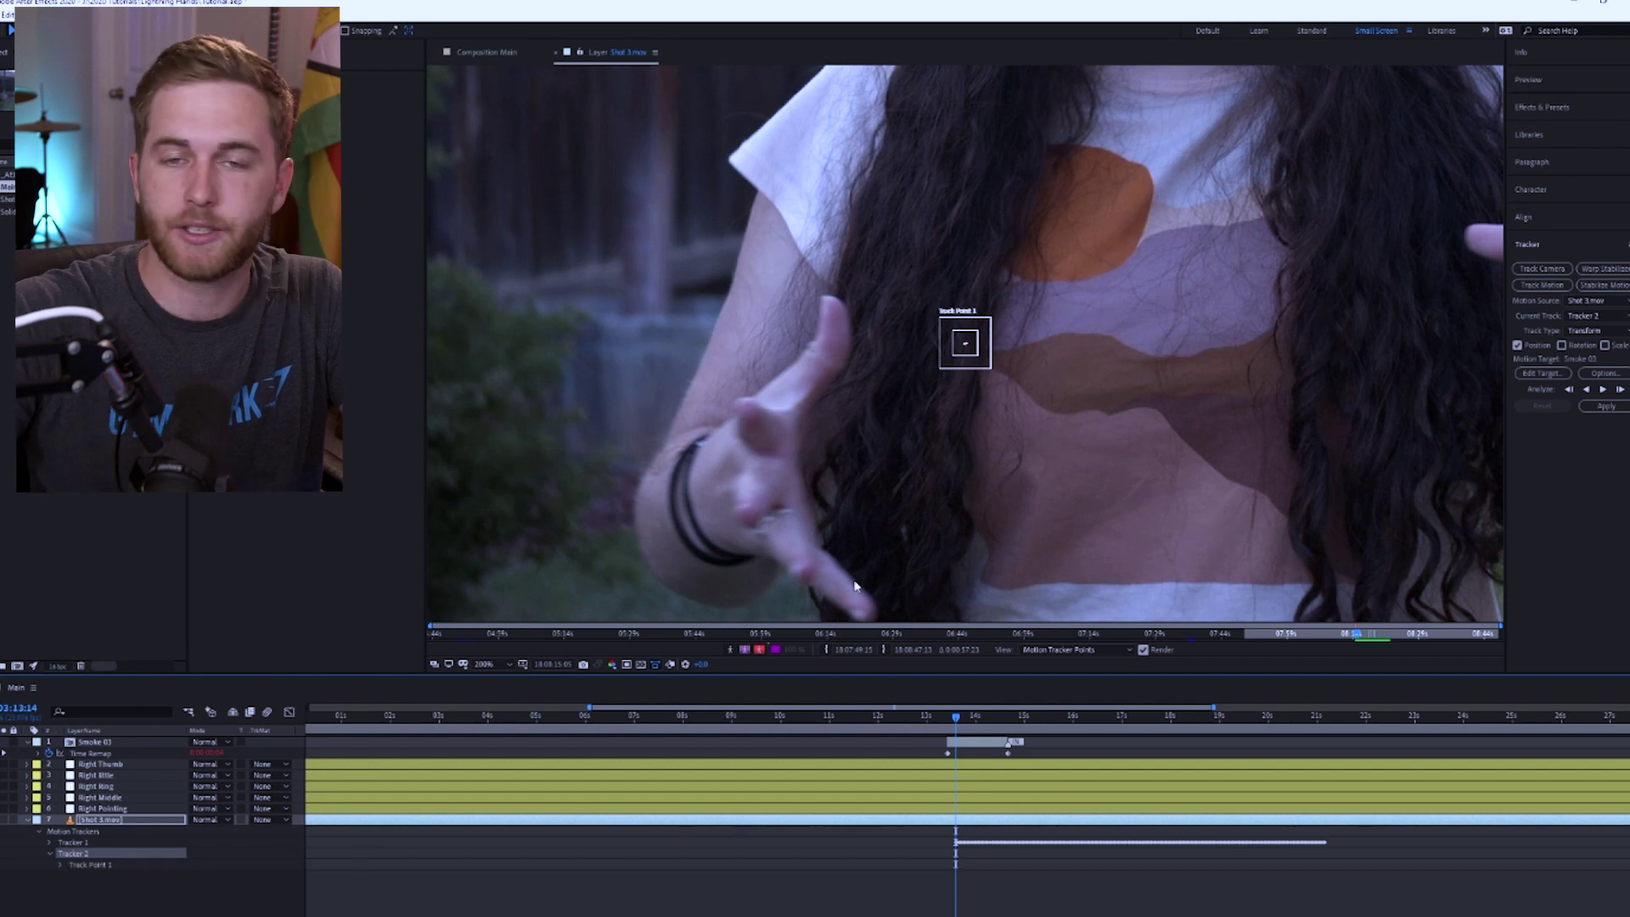
{"action": "left_click_drag", "start_coordinate": [973, 352], "coordinate": [757, 442]}
{"action": "scroll", "coordinate": [745, 433], "scroll_direction": "up", "scroll_amount": 1}
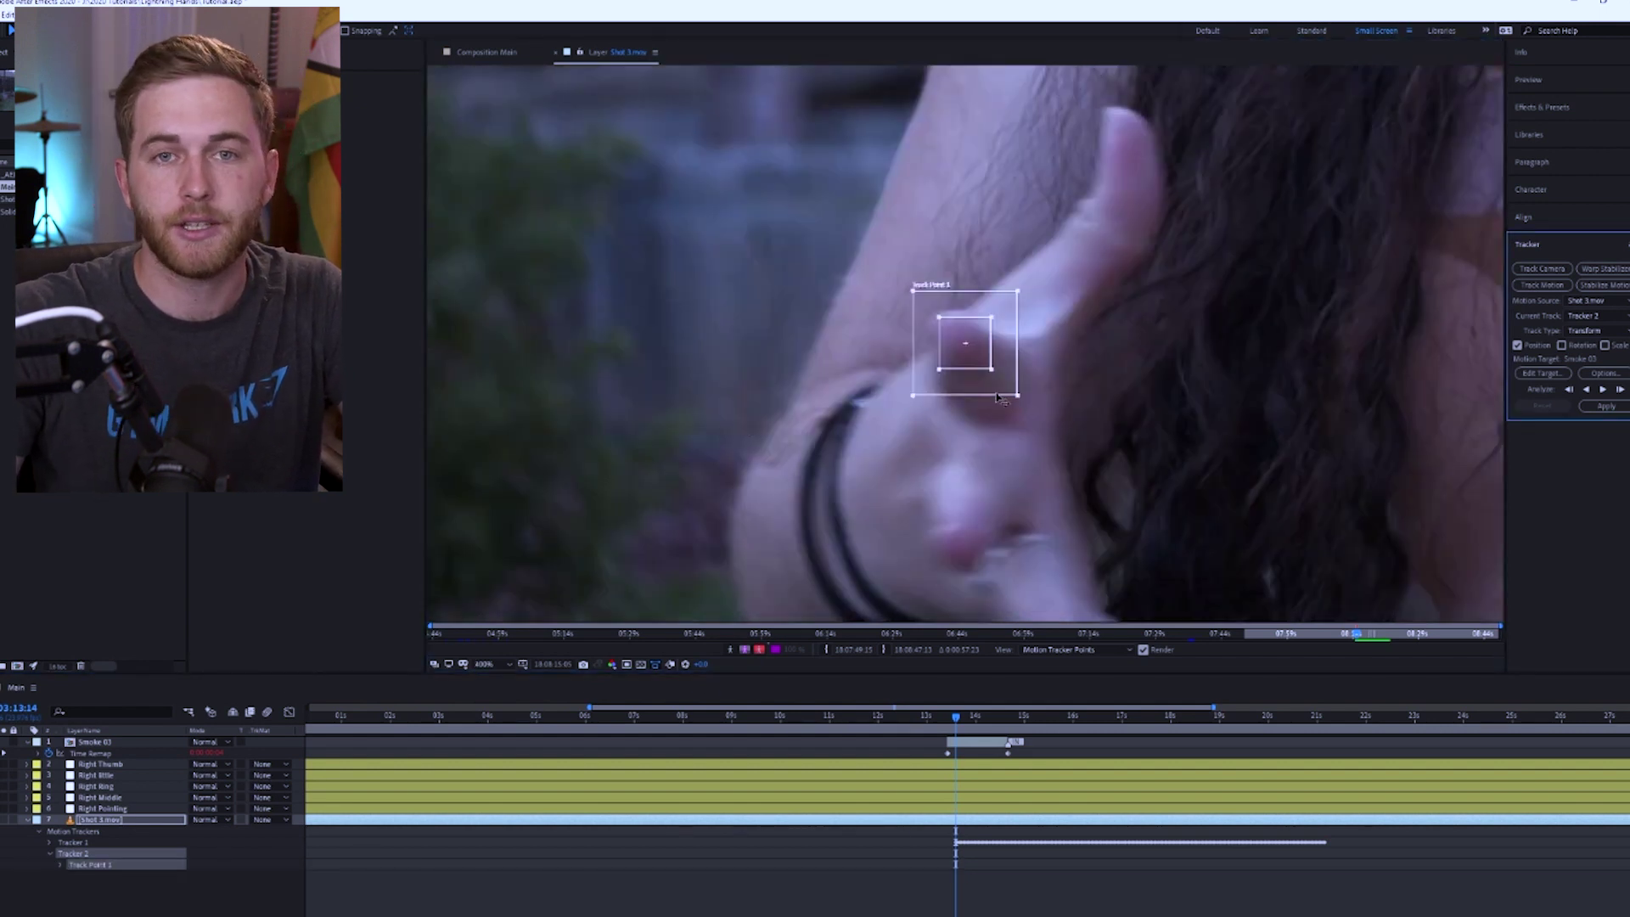
{"action": "mouse_move", "coordinate": [994, 393]}
{"action": "left_mouse_down"}
{"action": "mouse_move", "coordinate": [989, 374]}
{"action": "mouse_move", "coordinate": [1004, 392]}
{"action": "left_mouse_up"}
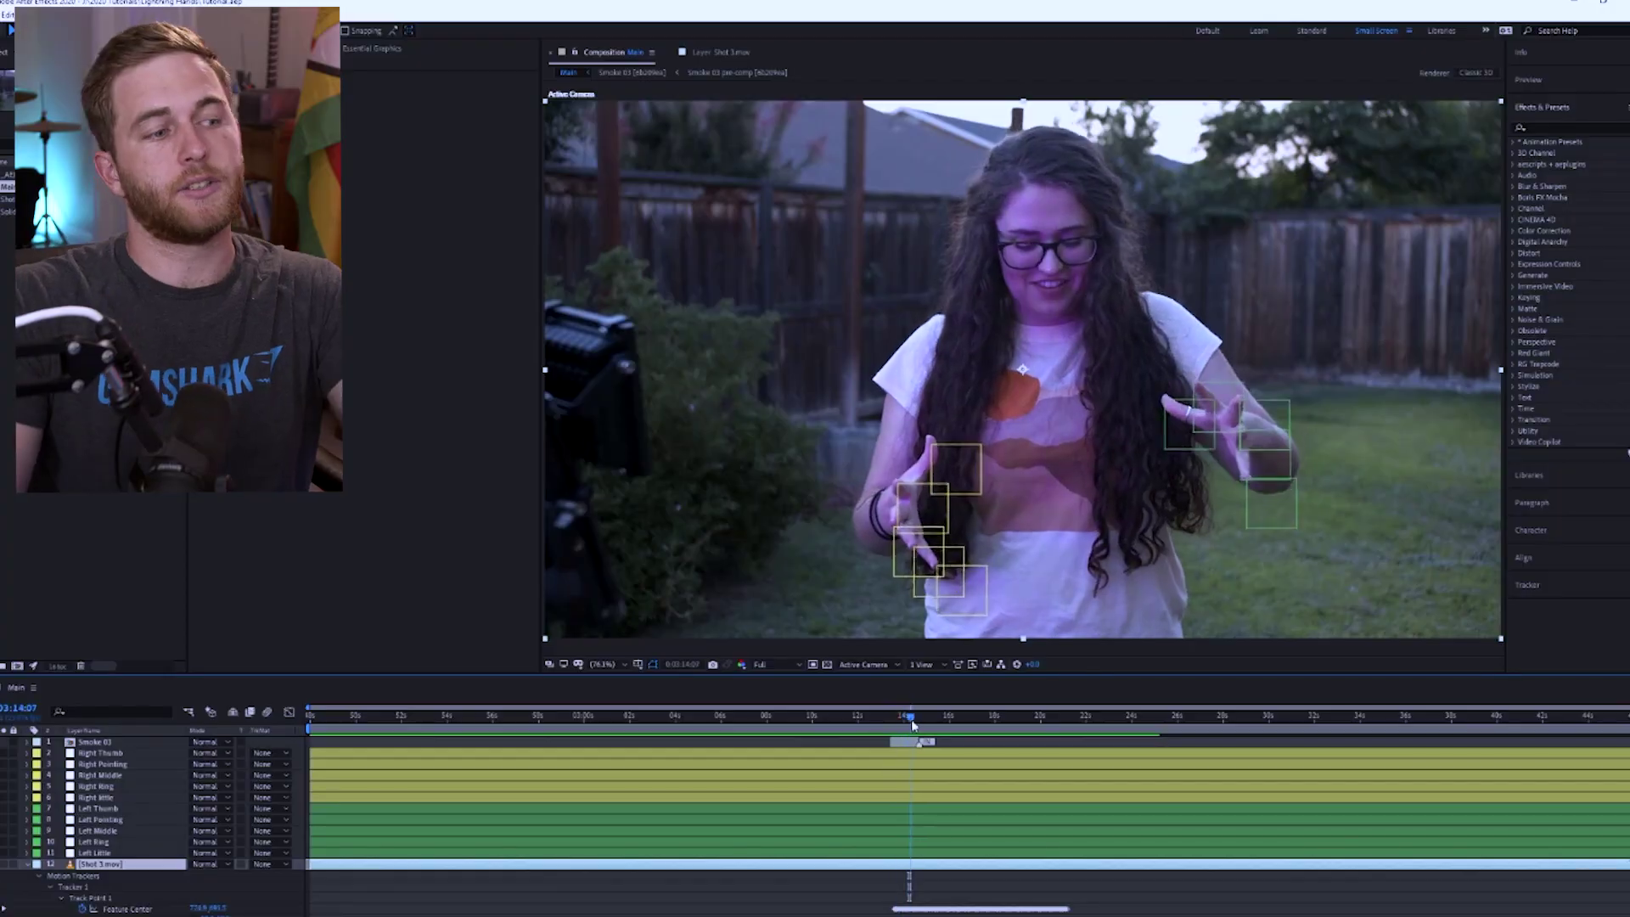
Step: Scrub to 15:10 to check the finger nulls and maximize the timeline to review the shot's trackers
{"action": "left_click_drag", "start_coordinate": [926, 724], "coordinate": [938, 729]}
{"action": "key", "text": "grave"}
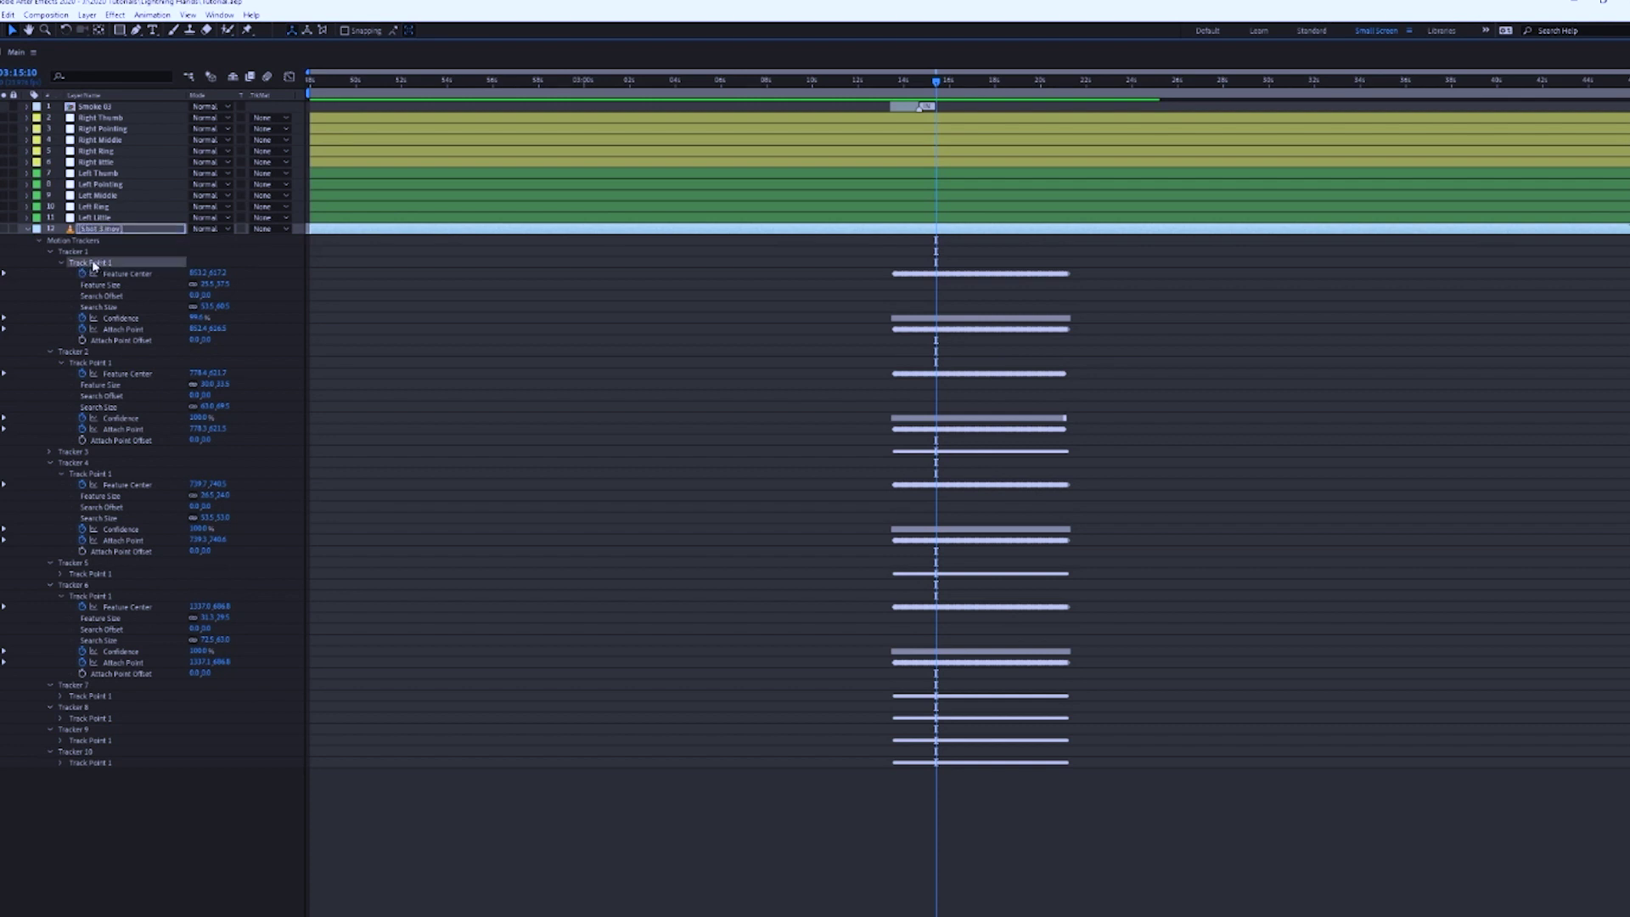
Step: Collapse all ten trackers under the Shot 3.mov layer and restore the timeline to its normal size
{"action": "left_click", "coordinate": [75, 242]}
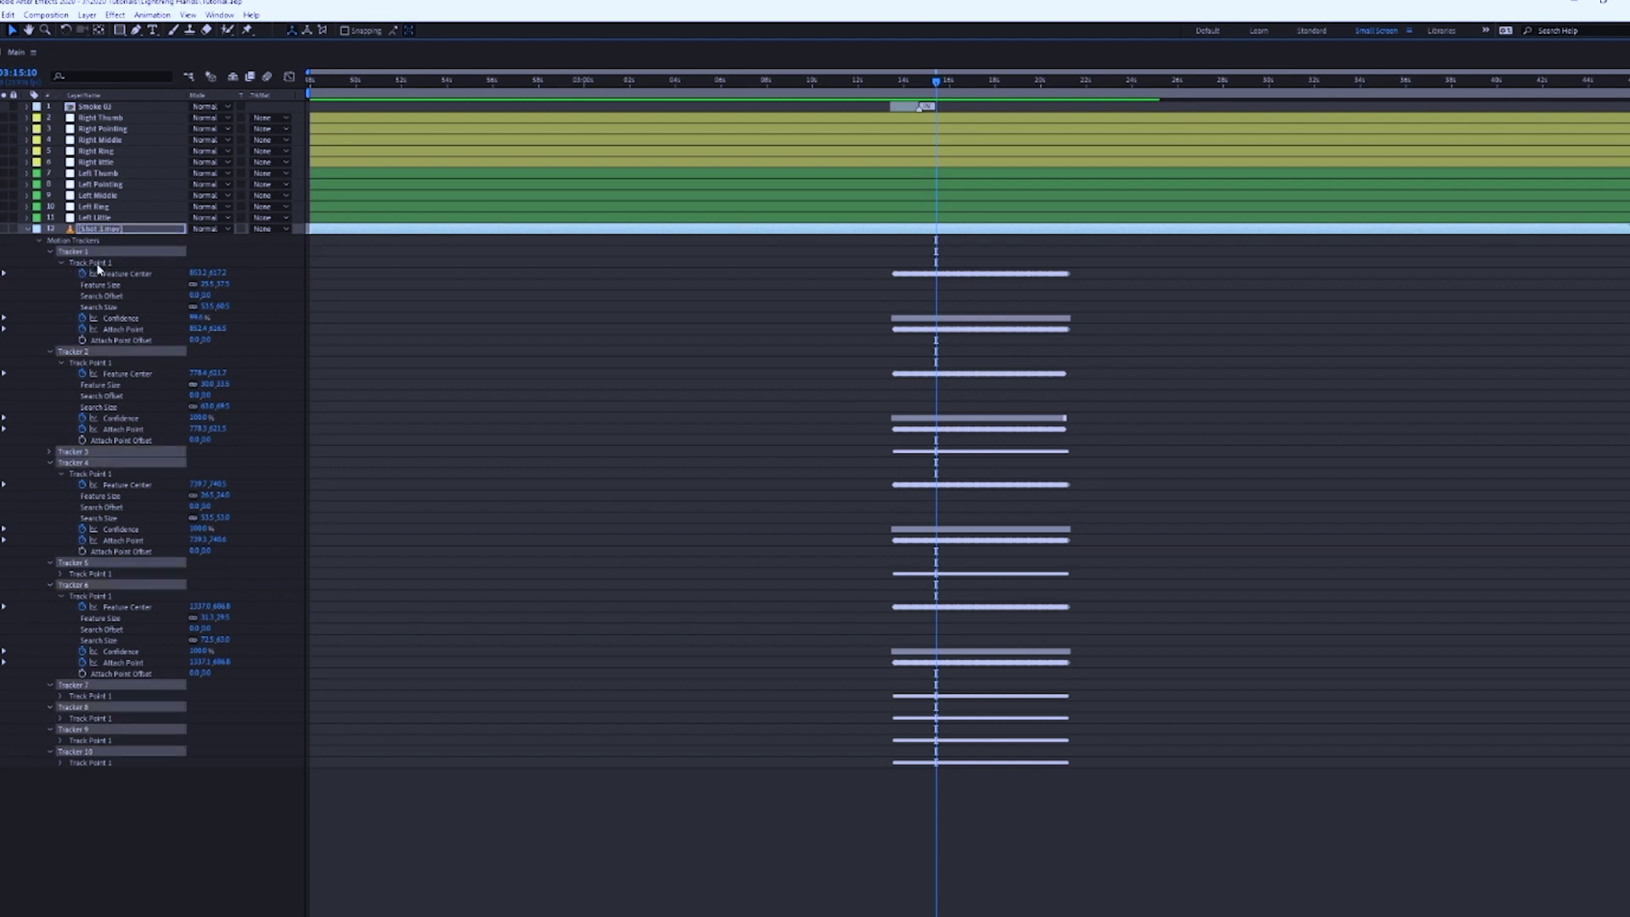
{"action": "left_click", "coordinate": [50, 252]}
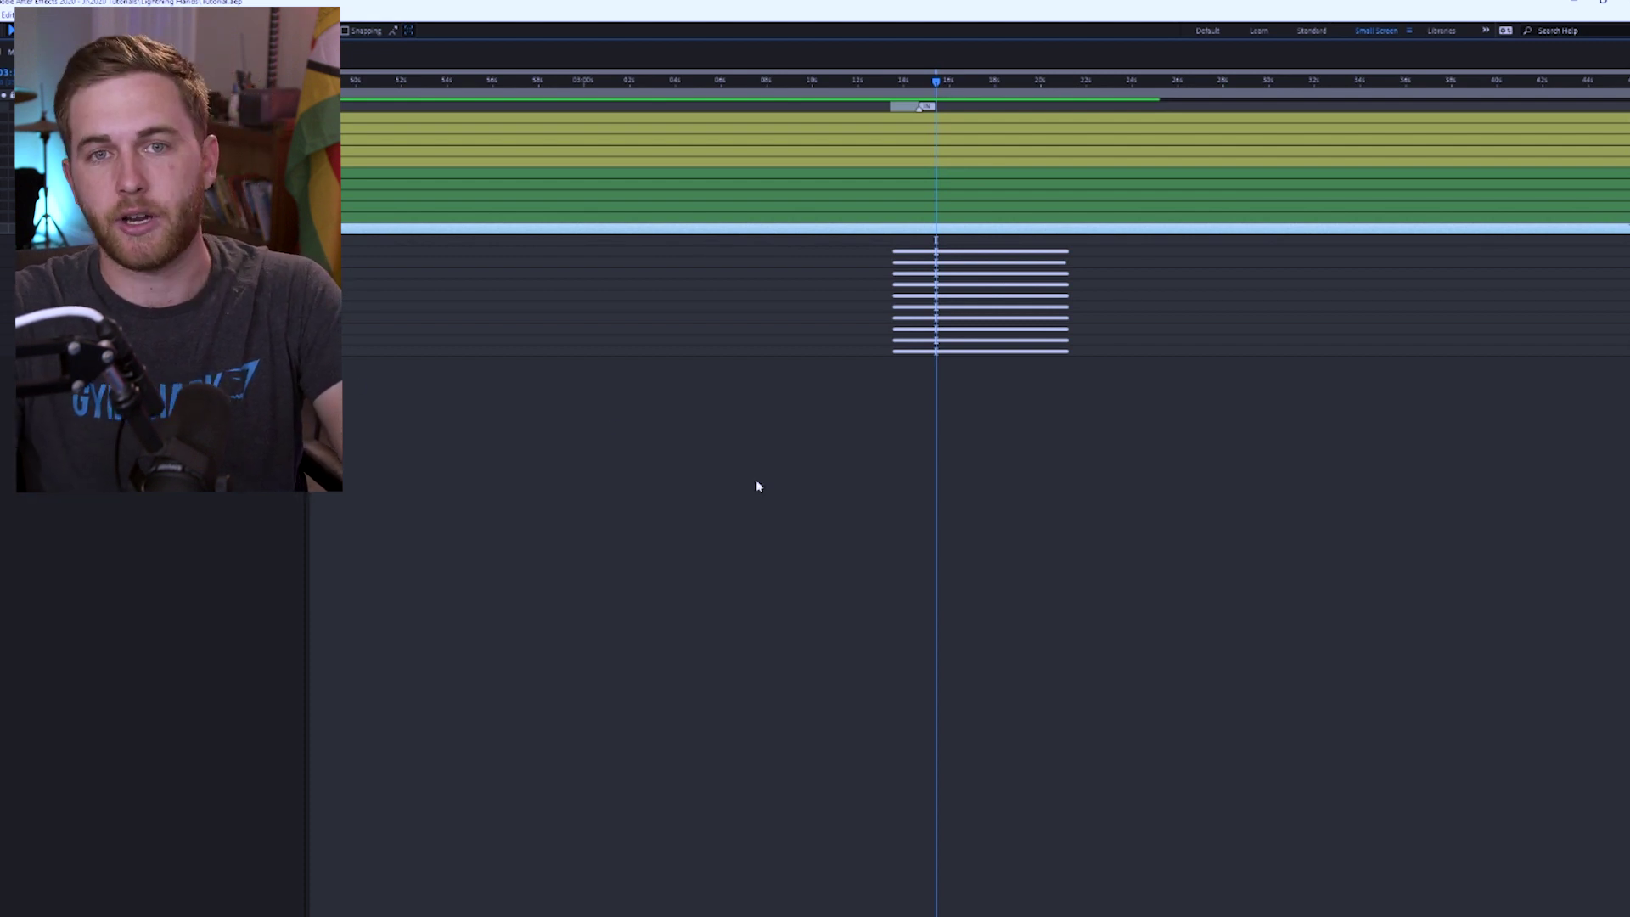
{"action": "key", "text": "grave"}
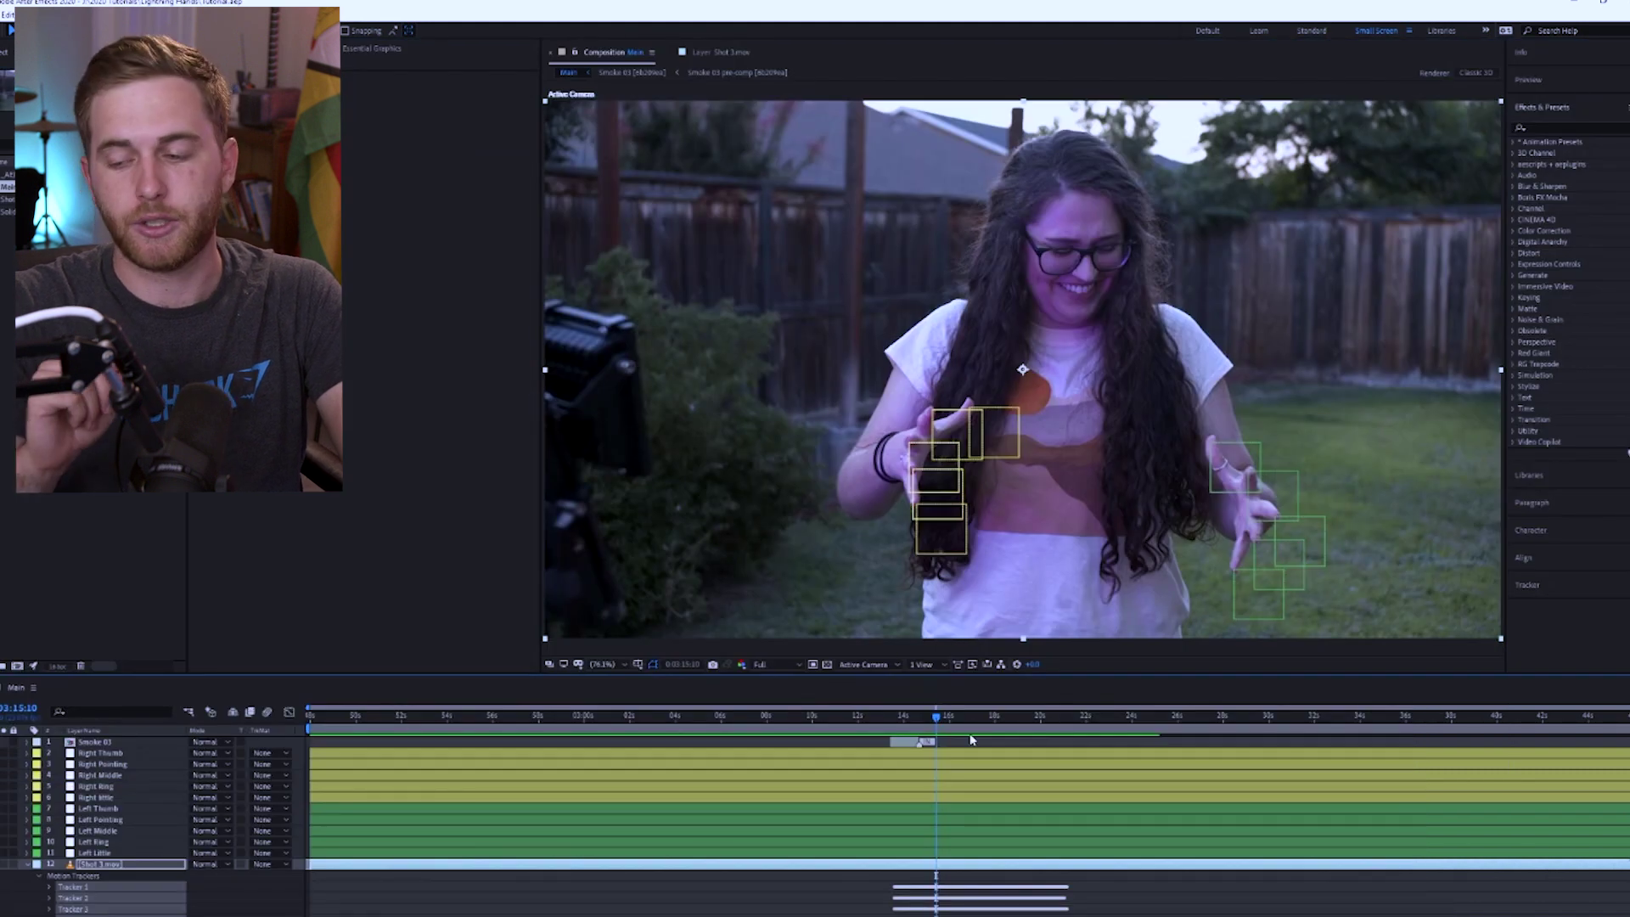
Step: Scrub to 14:02 to check the finger nulls against both hands
{"action": "left_click", "coordinate": [904, 718]}
{"action": "left_click_drag", "start_coordinate": [904, 718], "coordinate": [908, 719]}
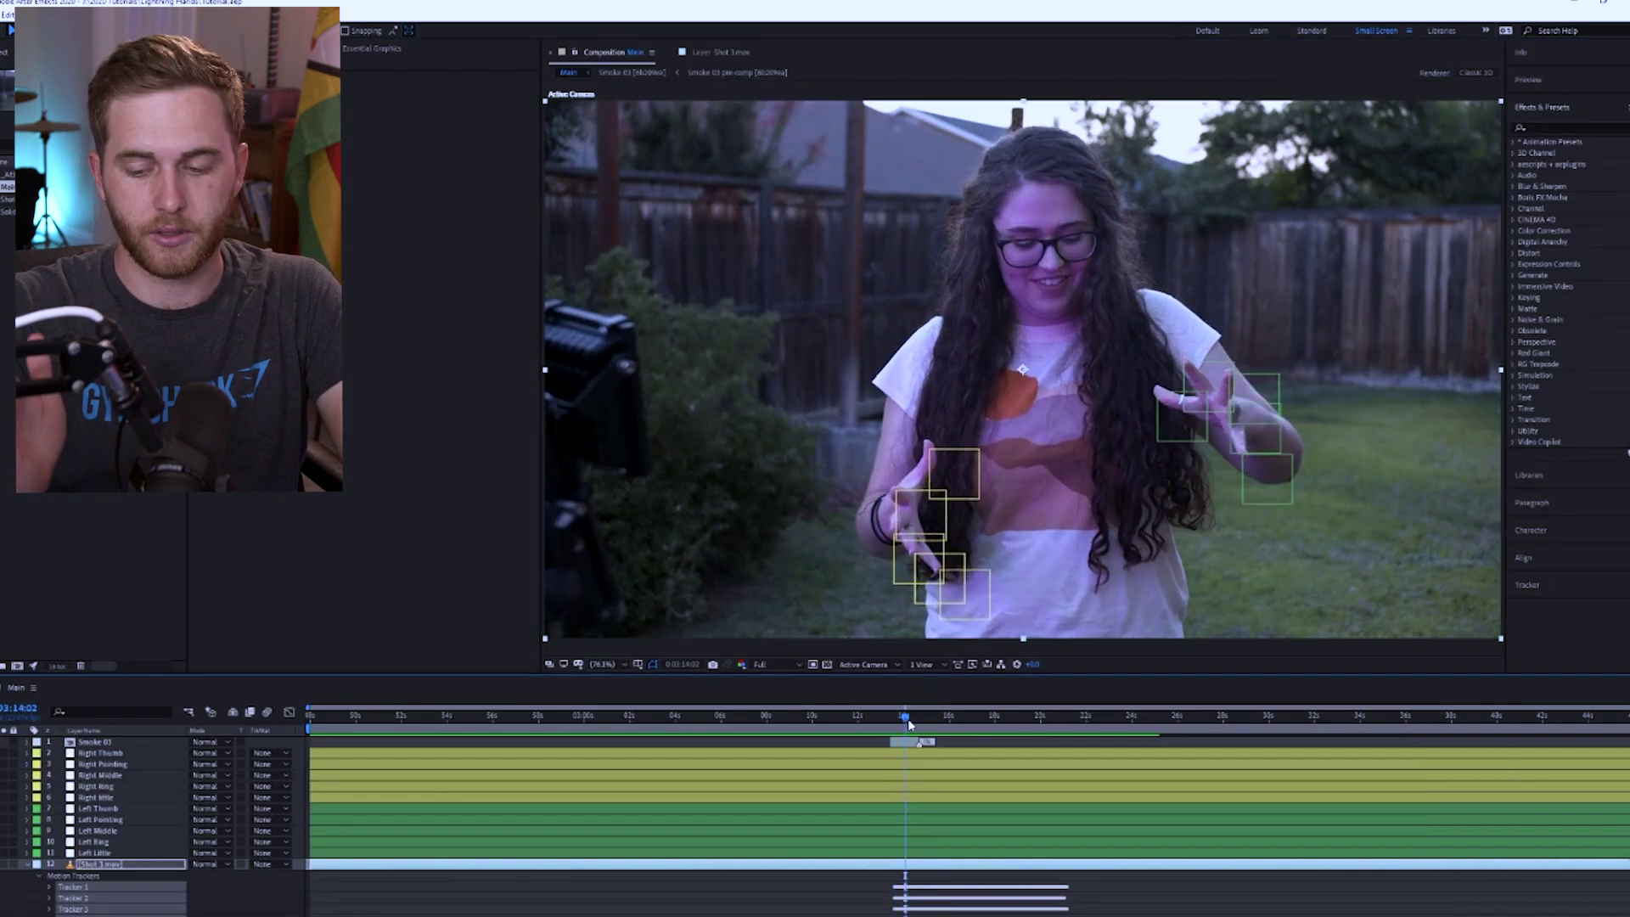
{"action": "left_click", "coordinate": [944, 744]}
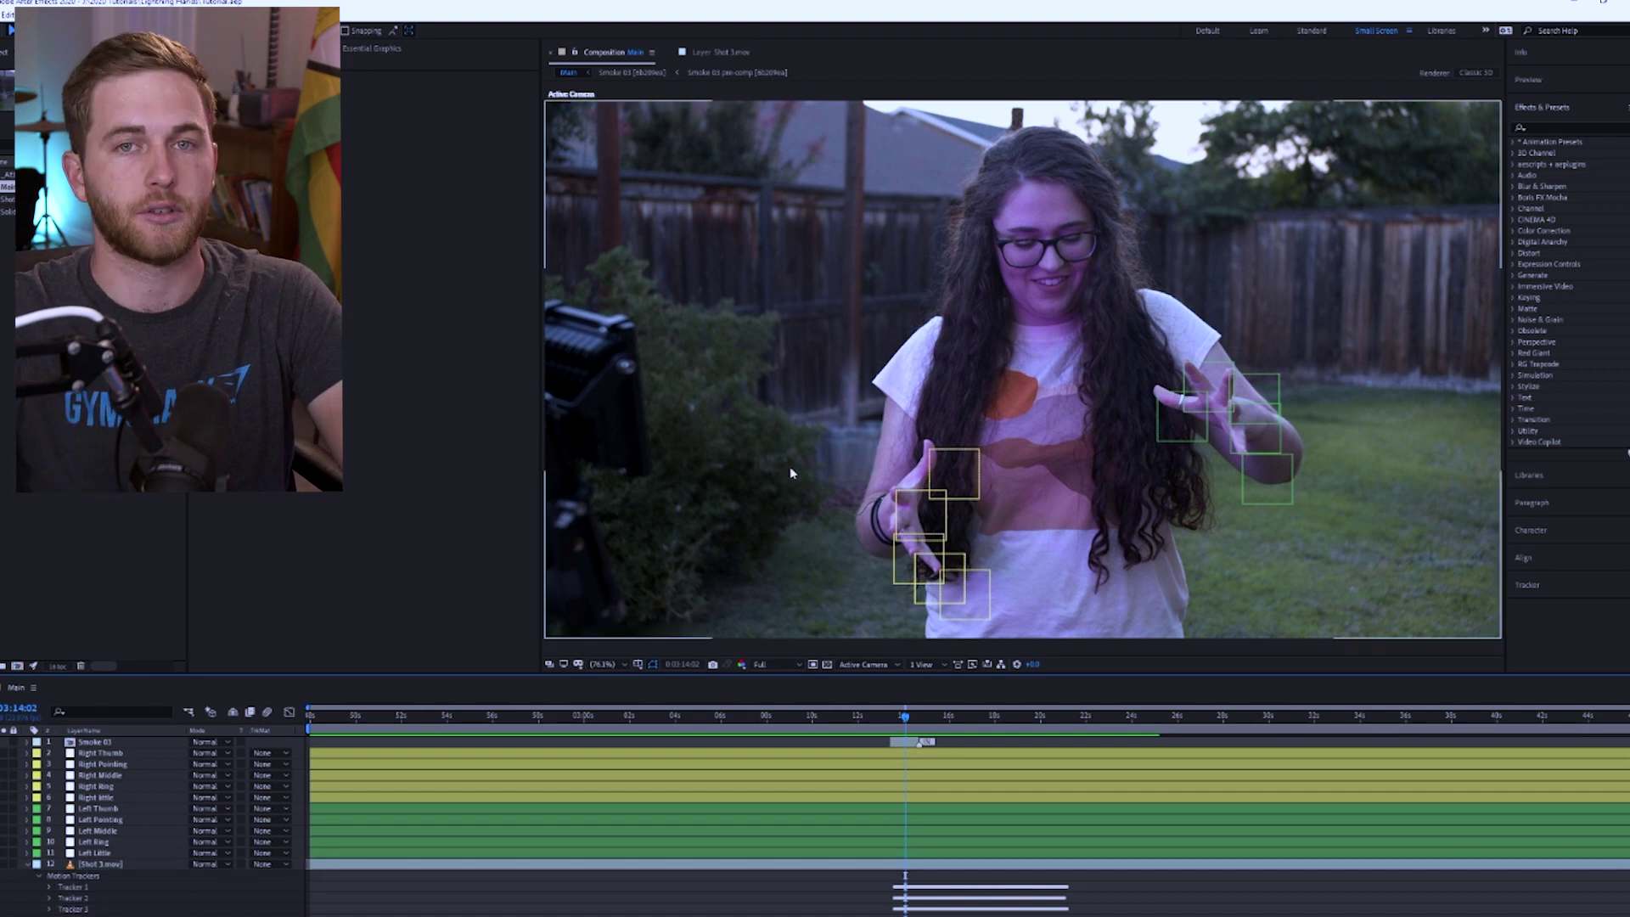
Step: Create a new black solid named Line 1 in the Main composition
{"action": "left_click", "coordinate": [790, 466]}
{"action": "right_click", "coordinate": [684, 651]}
{"action": "mouse_move", "coordinate": [717, 659]}
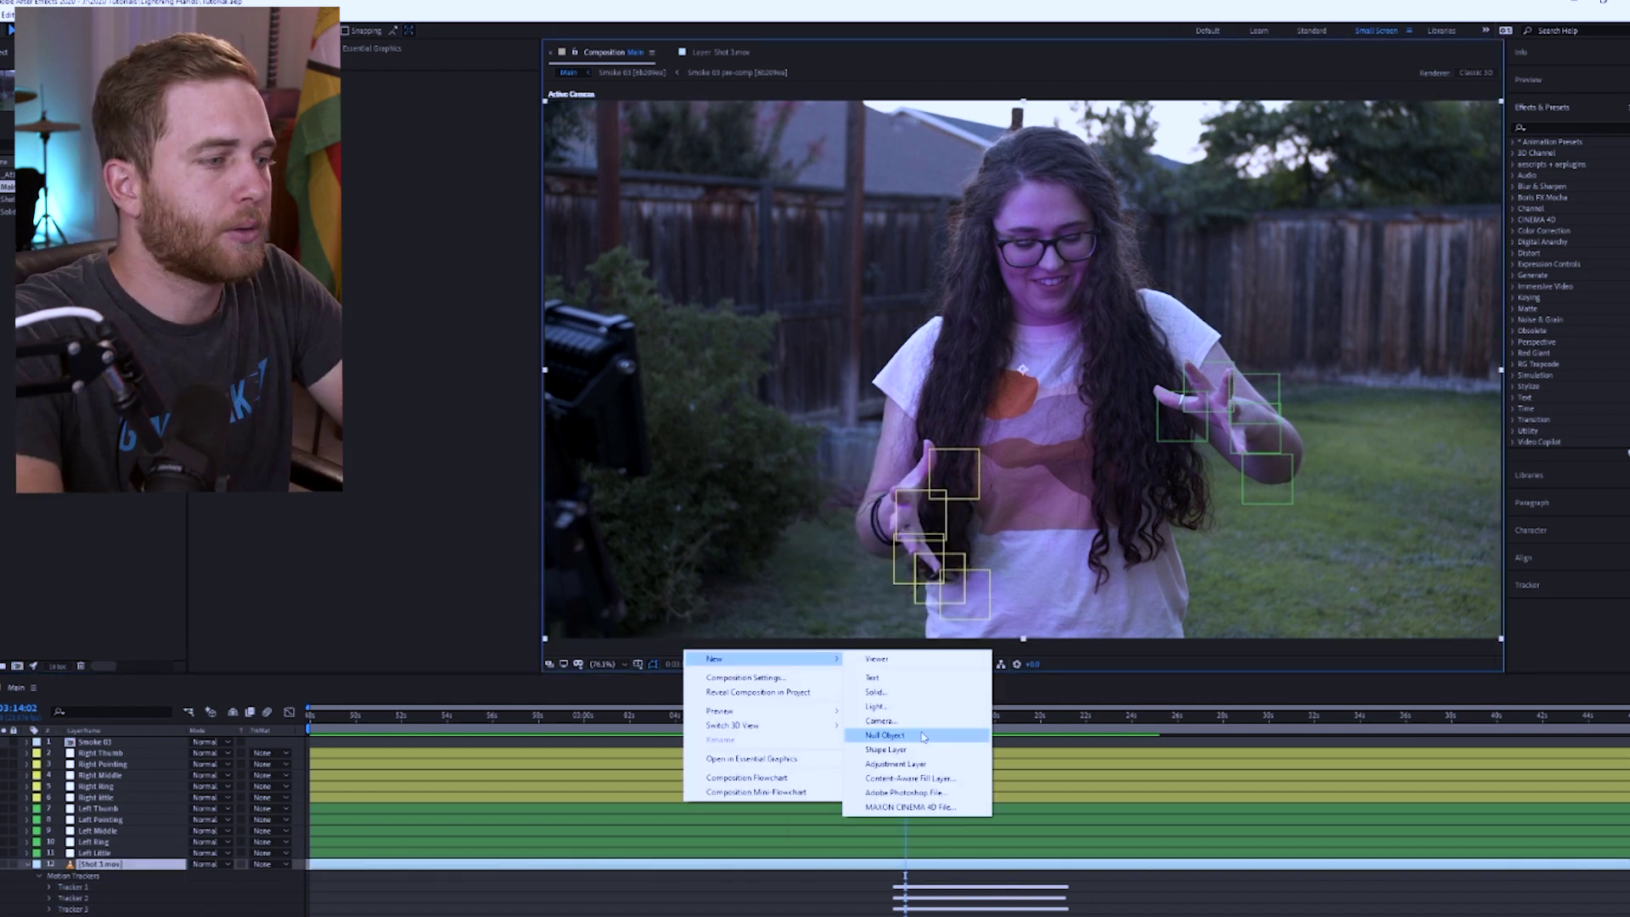
{"action": "left_click", "coordinate": [891, 693]}
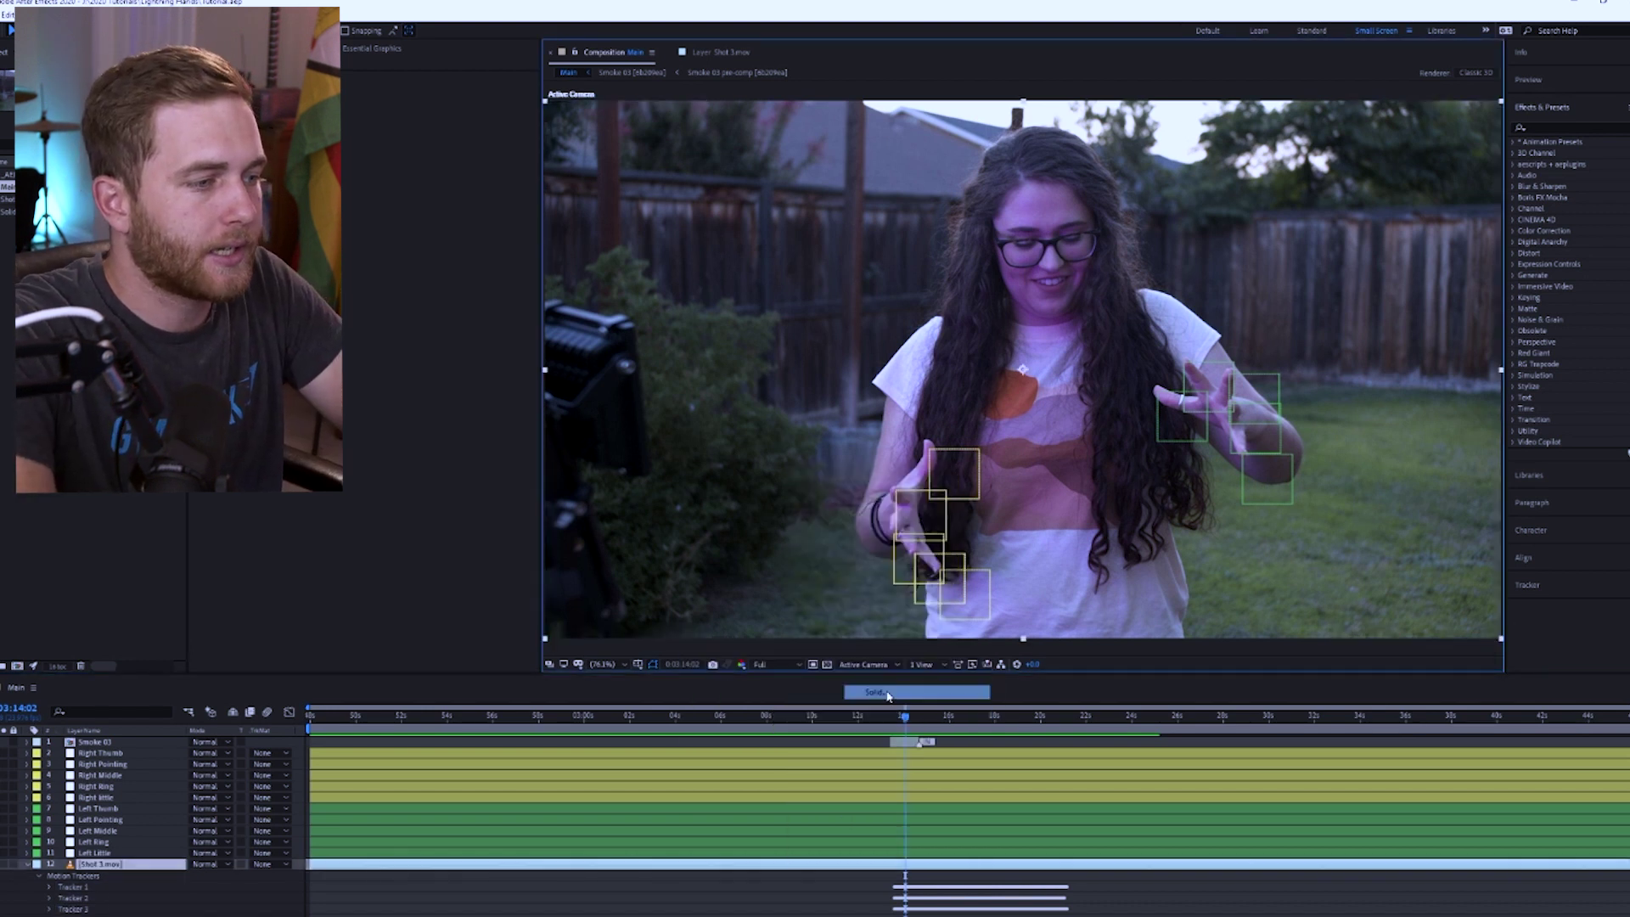
{"action": "key", "text": "ctrl+y"}
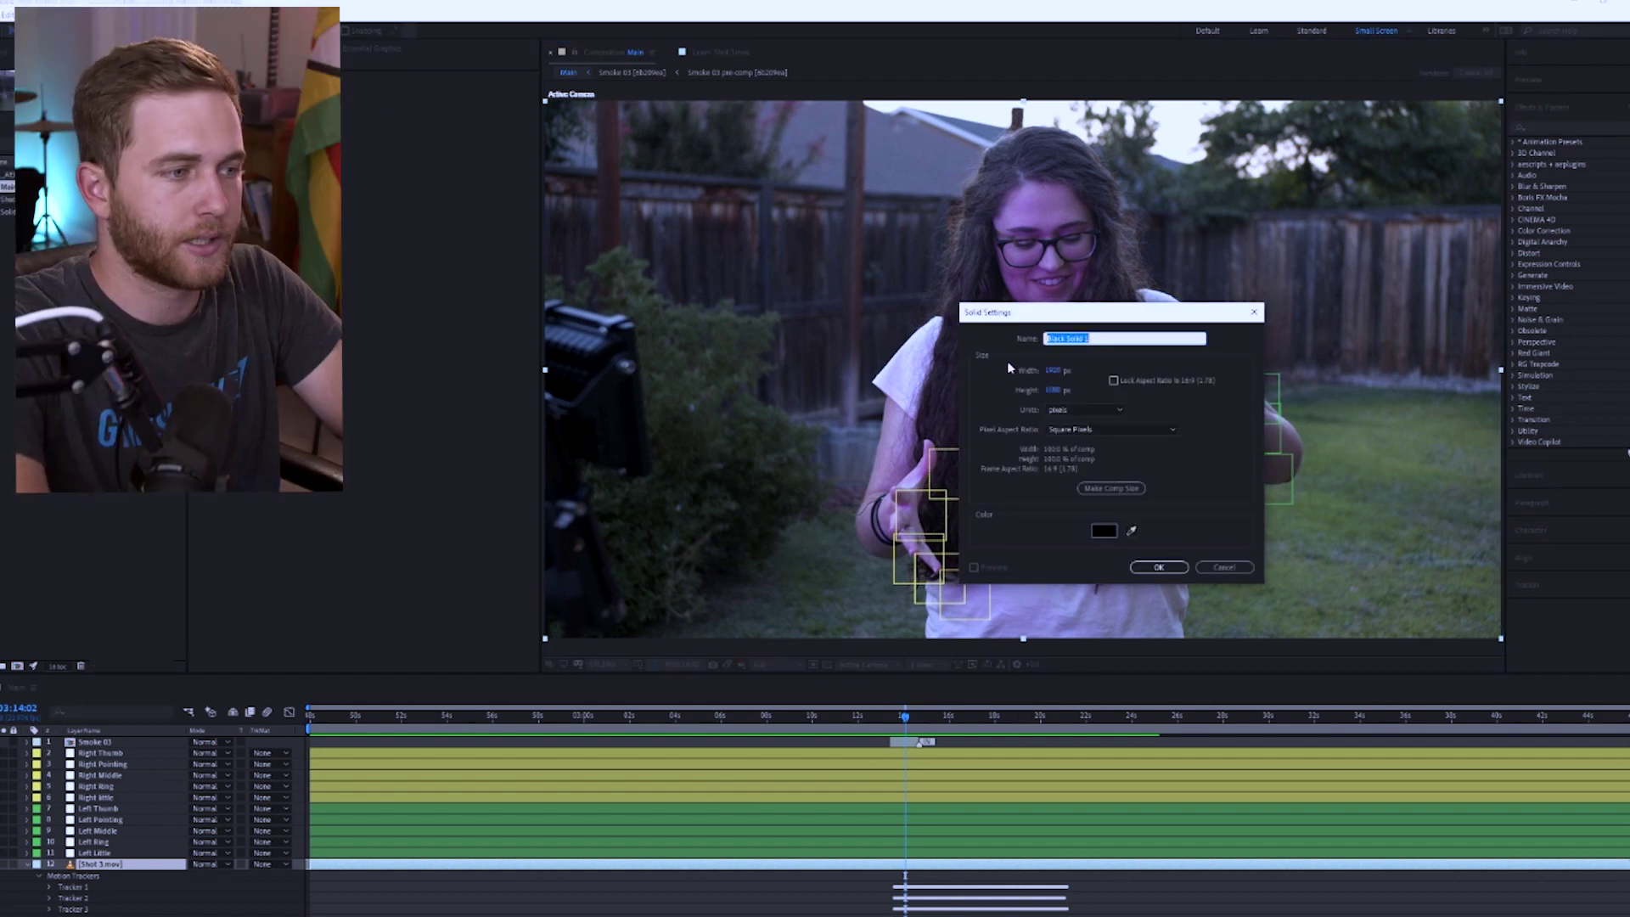
{"action": "type", "text": "Line"}
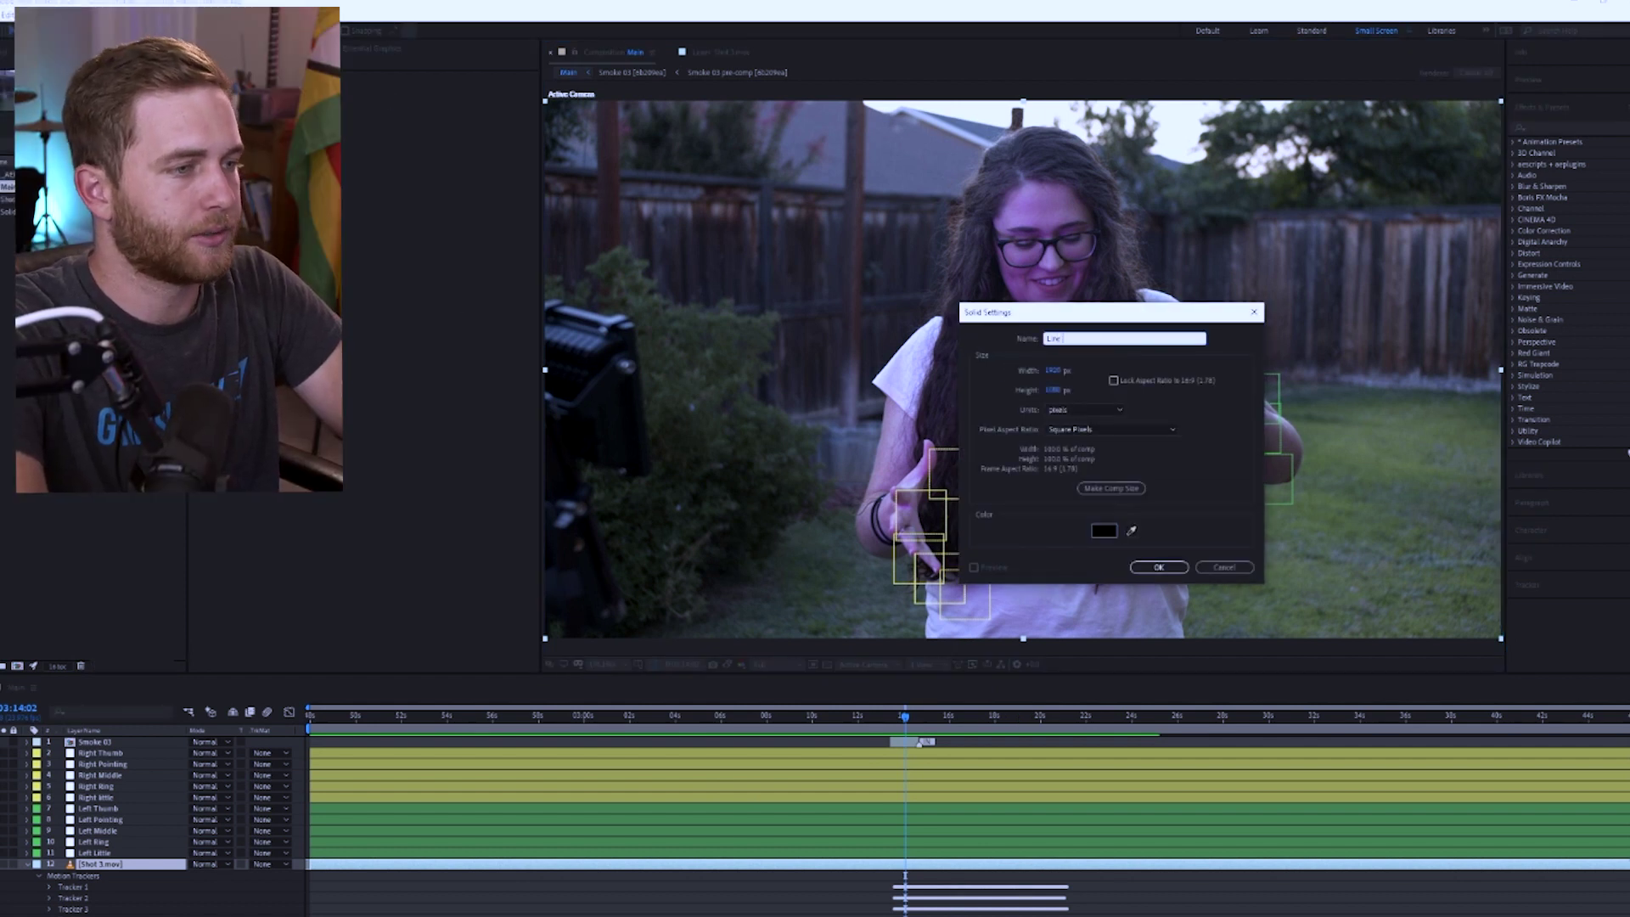
{"action": "key", "text": "Return"}
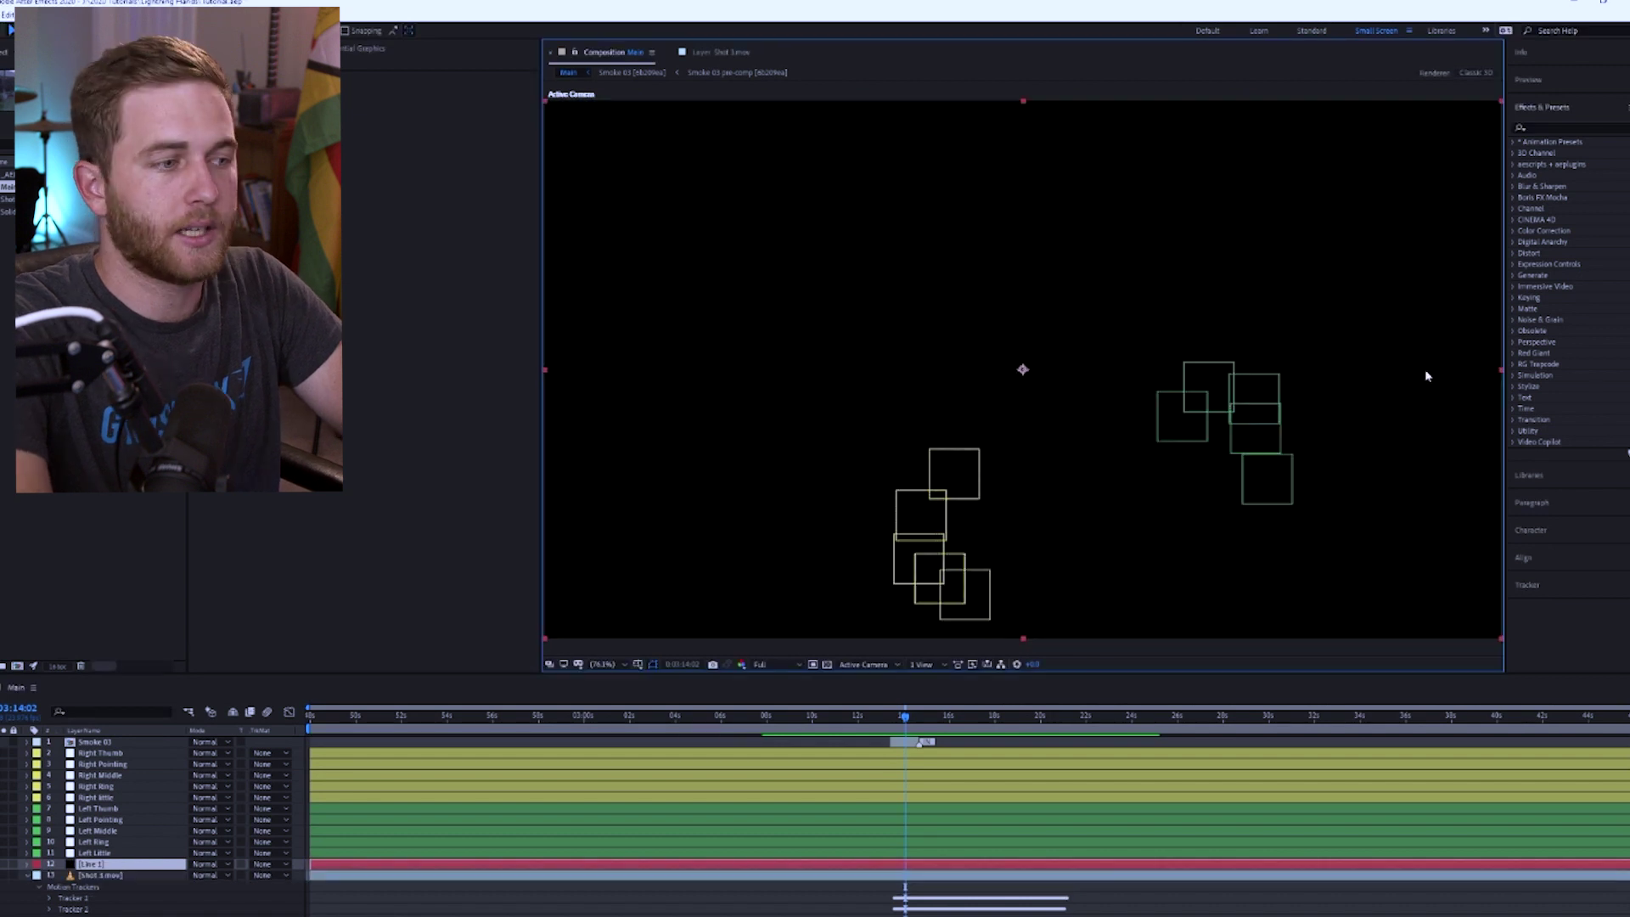
Step: Apply the Beam effect to the Line 1 solid and give the beam a purple outside color
{"action": "left_click", "coordinate": [1552, 127]}
{"action": "type", "text": "beam"}
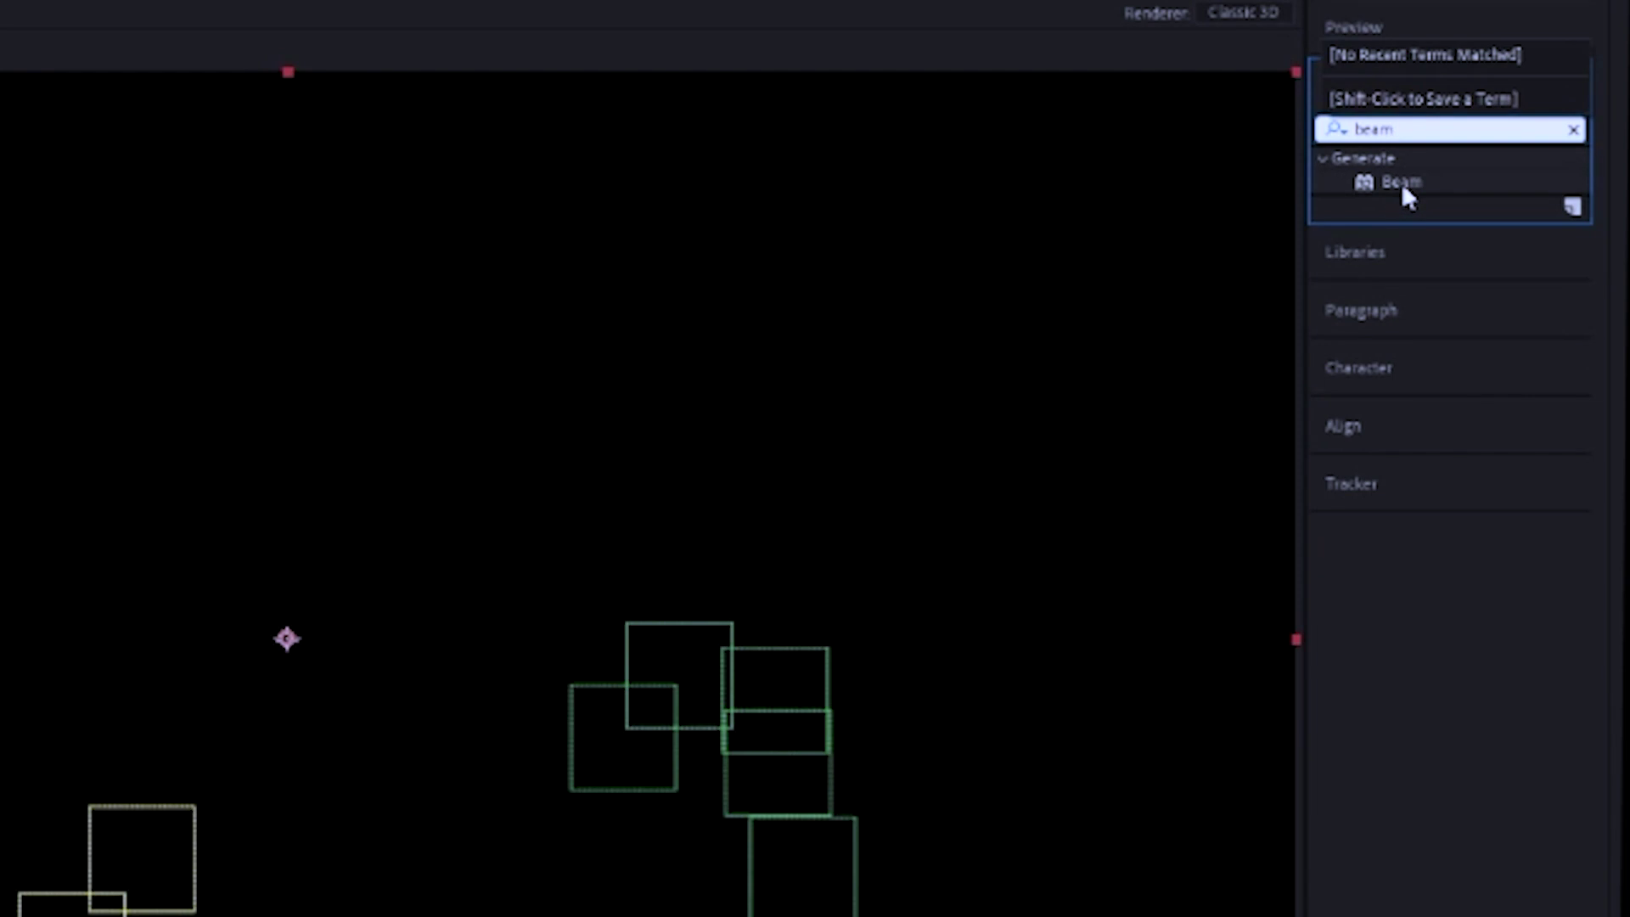
{"action": "left_click", "coordinate": [1400, 181]}
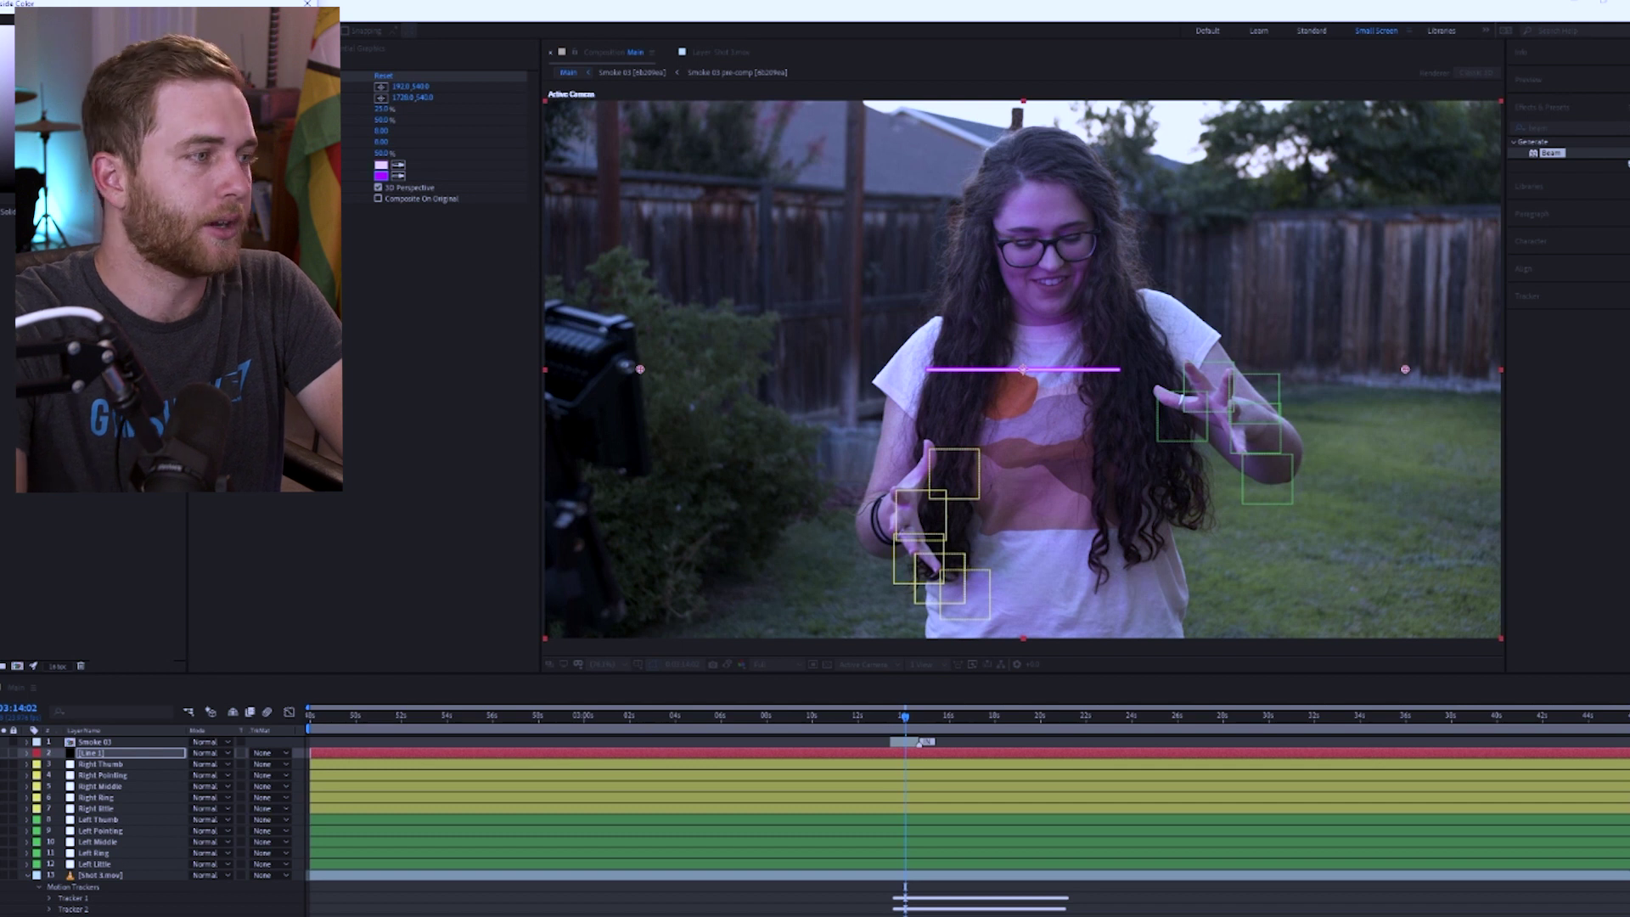
{"action": "left_click", "coordinate": [270, 33]}
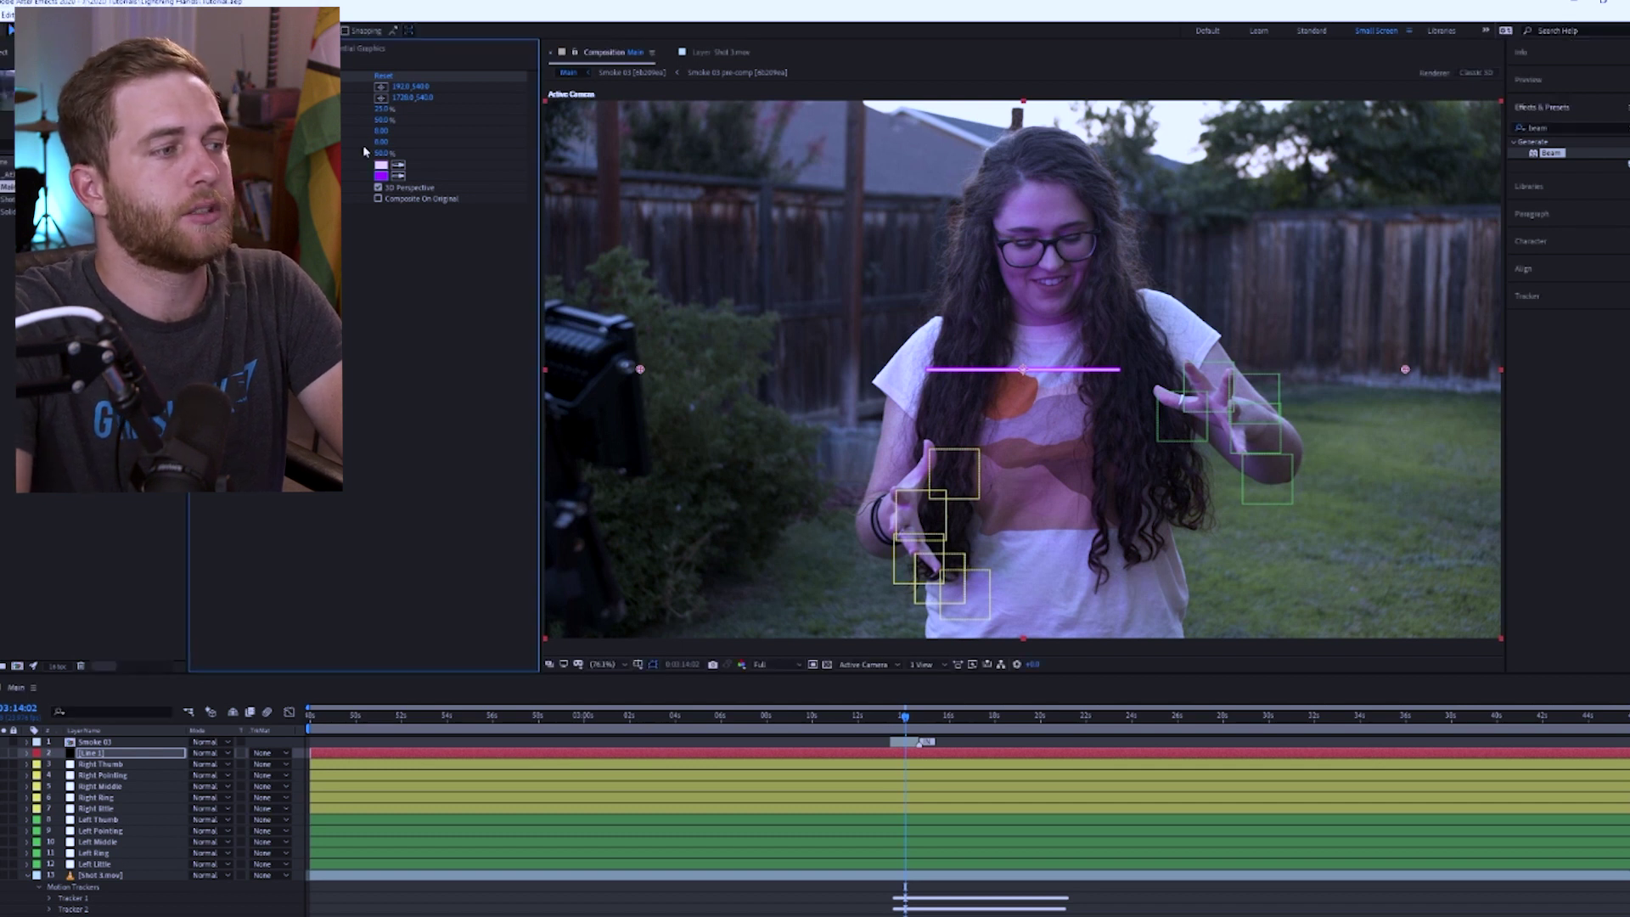
{"action": "left_click", "coordinate": [399, 165]}
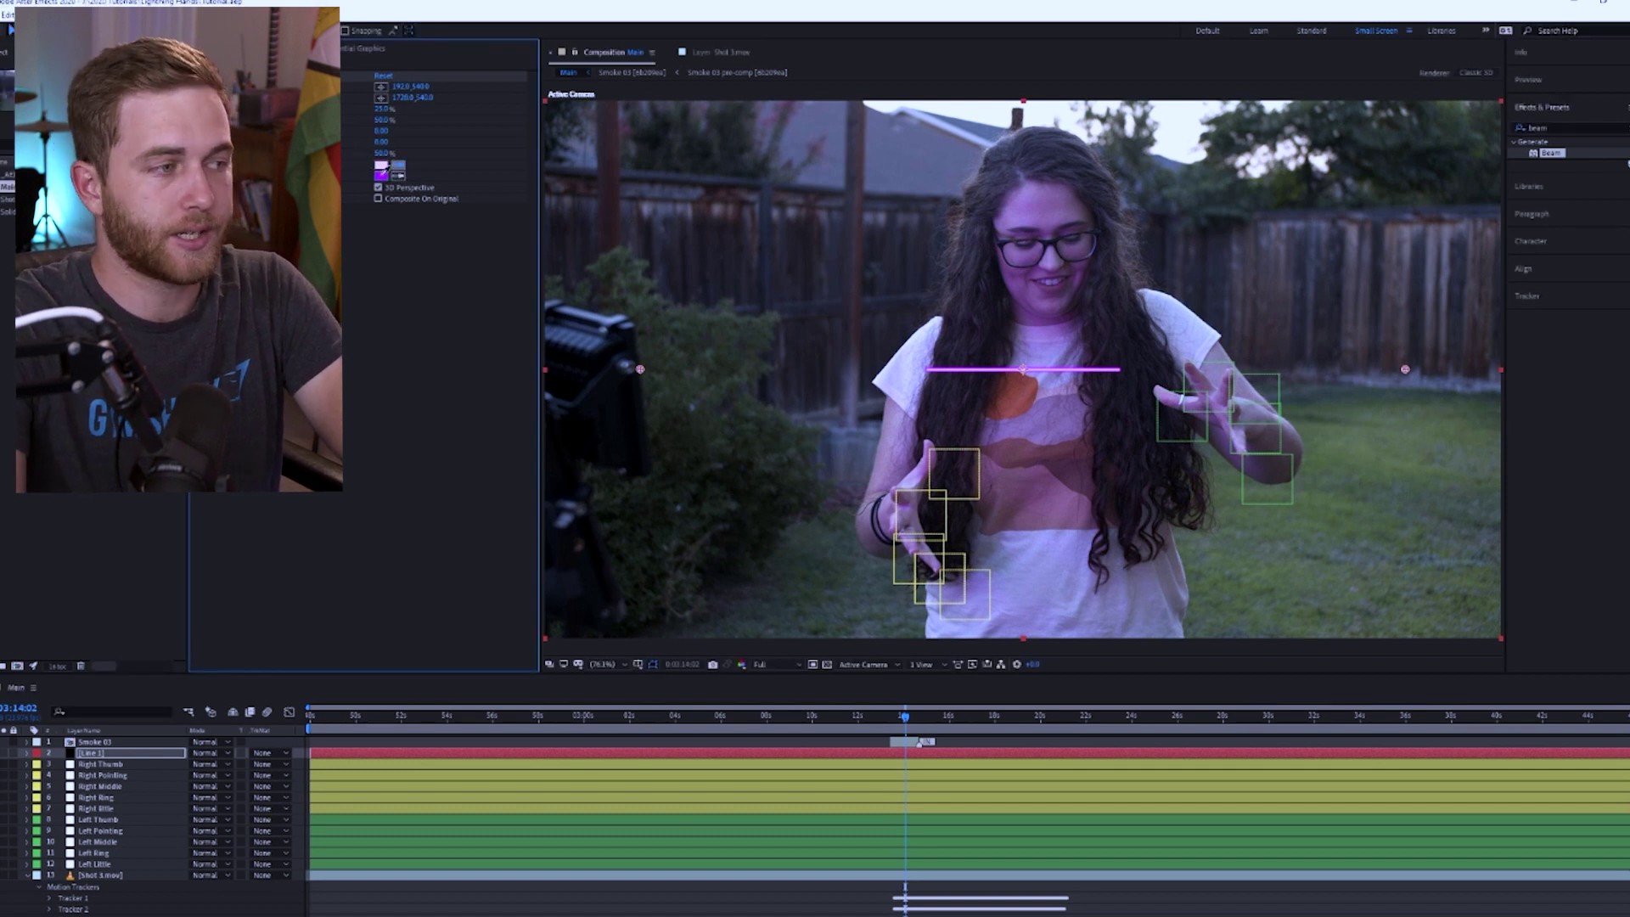
{"action": "left_click", "coordinate": [380, 176]}
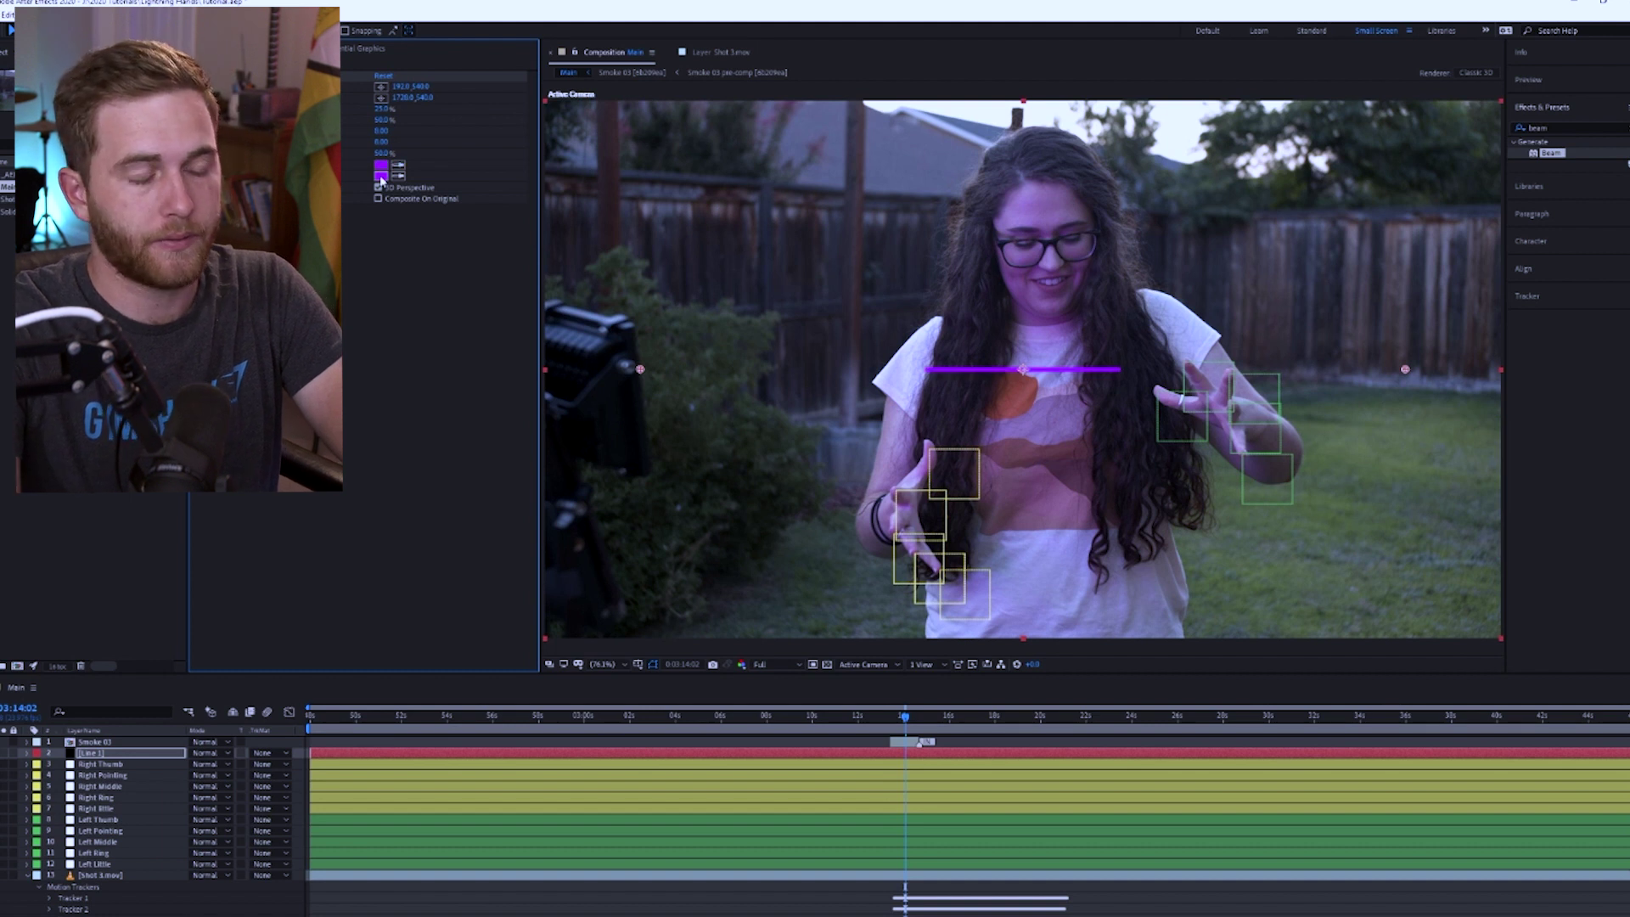
{"action": "key", "text": "ctrl+z"}
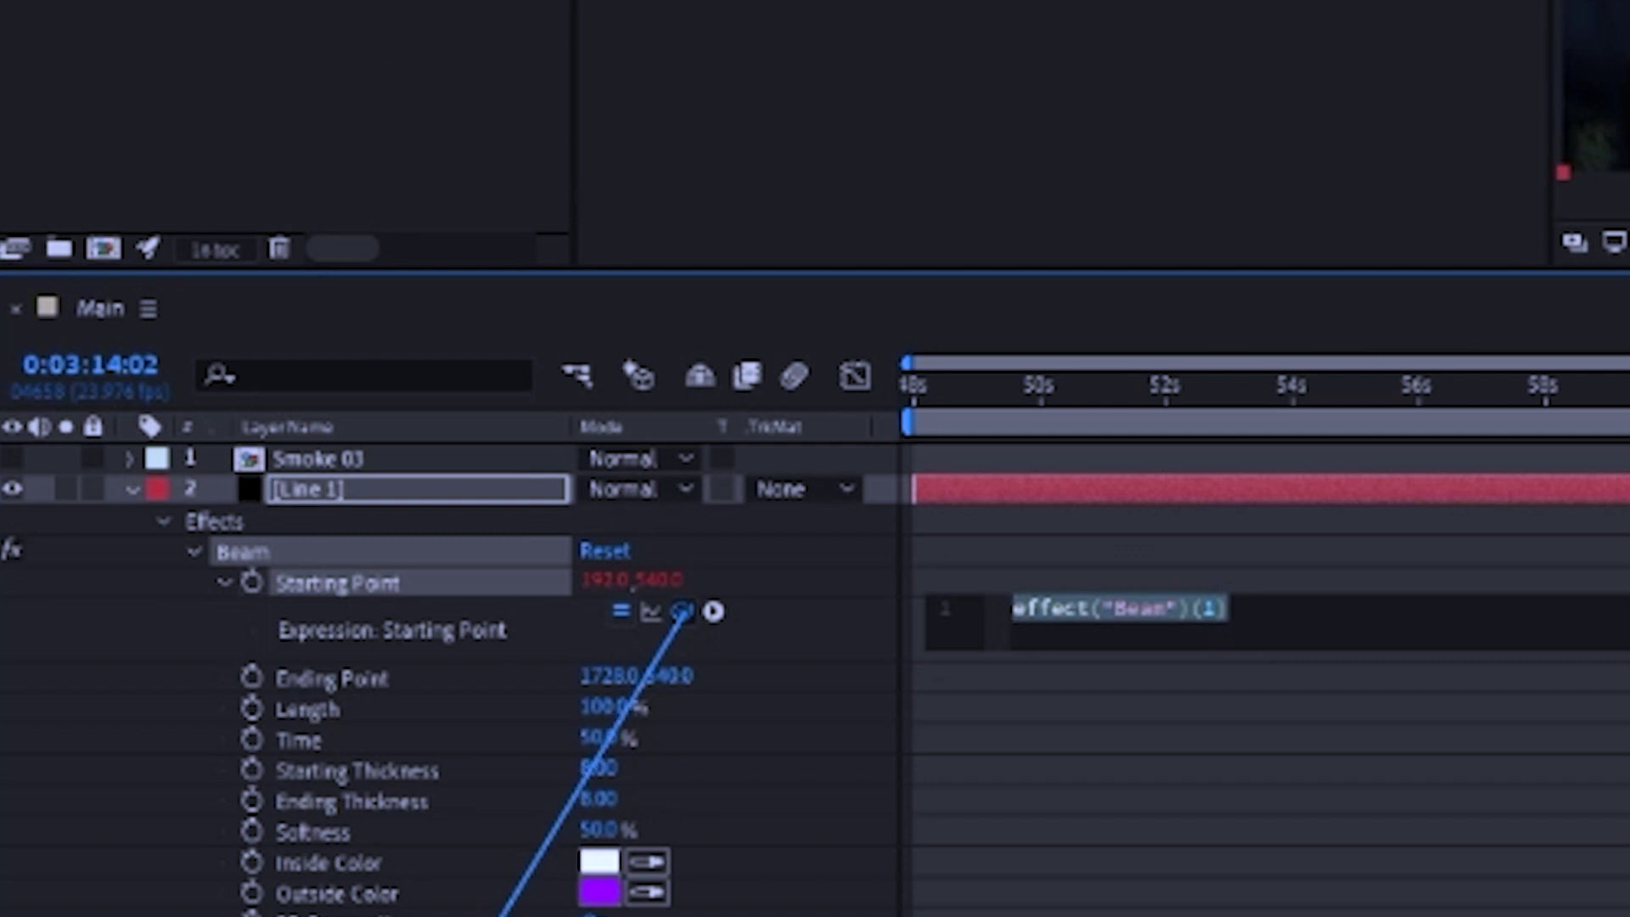
Step: Link the Beam's starting point to the Right Thumb null's position and its ending point to the Left Thumb null's position
{"action": "left_click_drag", "start_coordinate": [501, 916], "coordinate": [376, 812]}
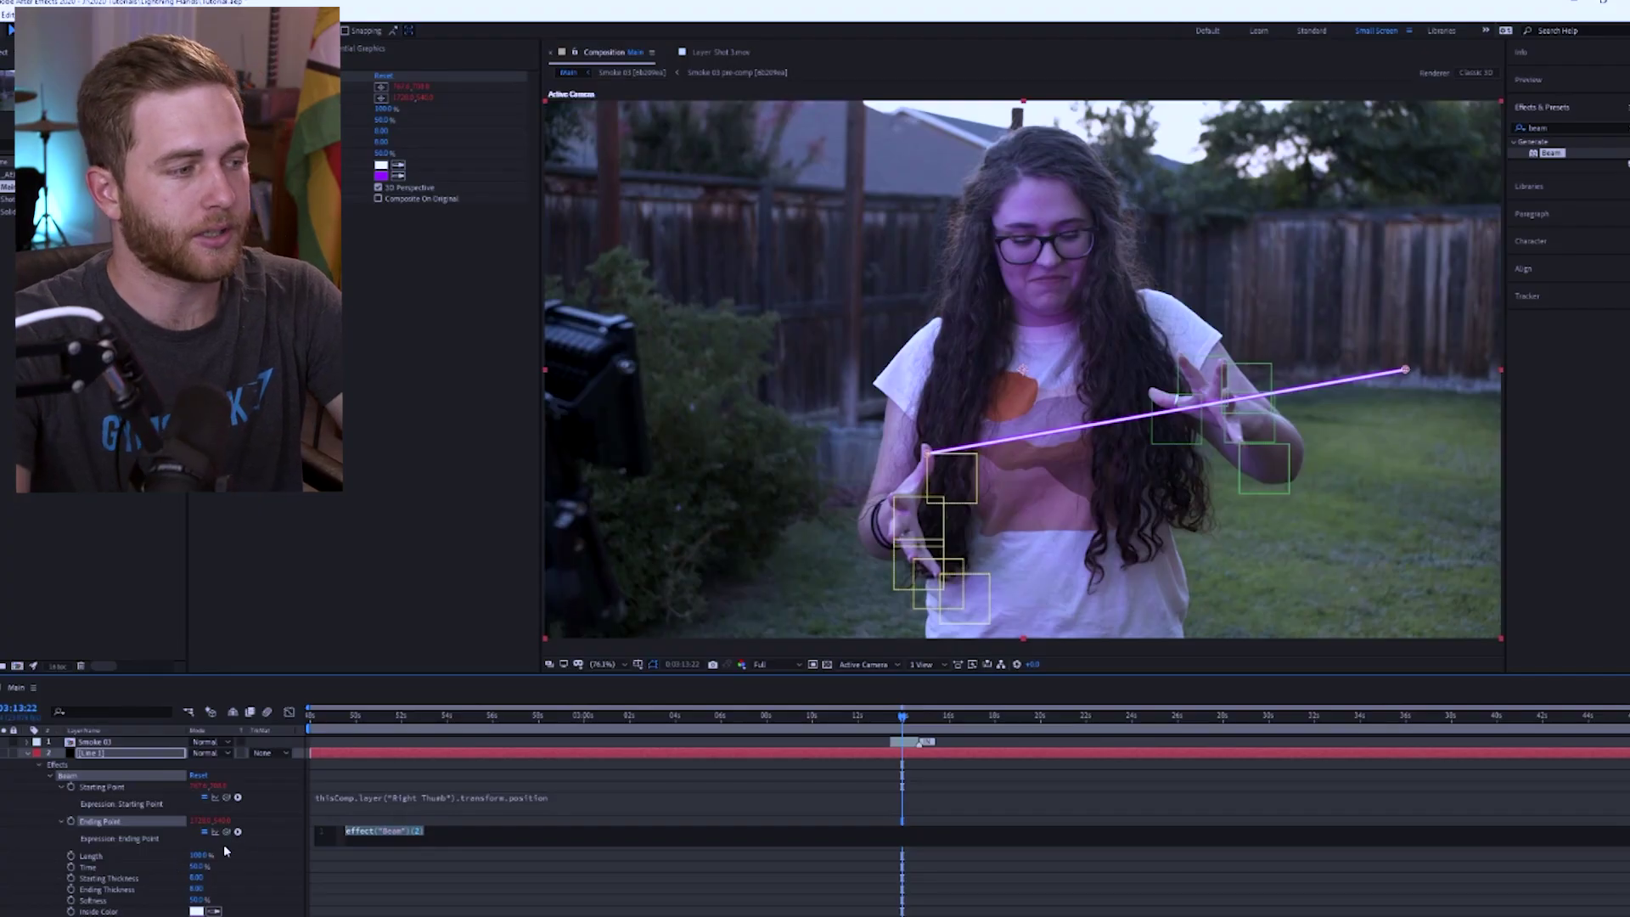
{"action": "left_click_drag", "start_coordinate": [226, 832], "coordinate": [156, 906]}
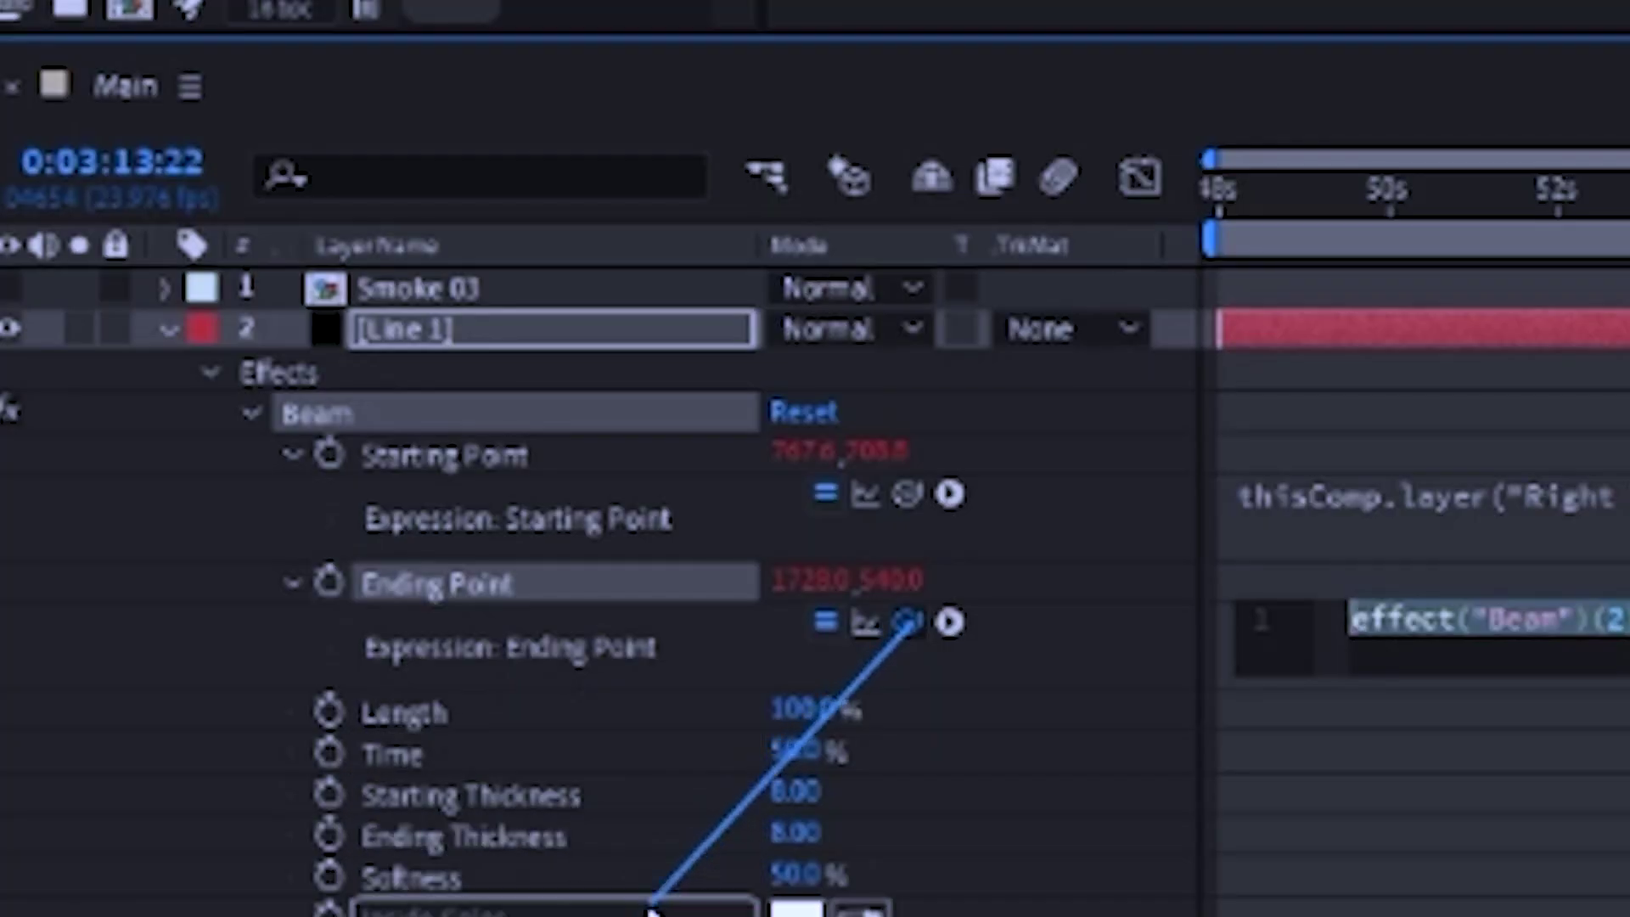
{"action": "left_click_drag", "start_coordinate": [649, 910], "coordinate": [499, 893]}
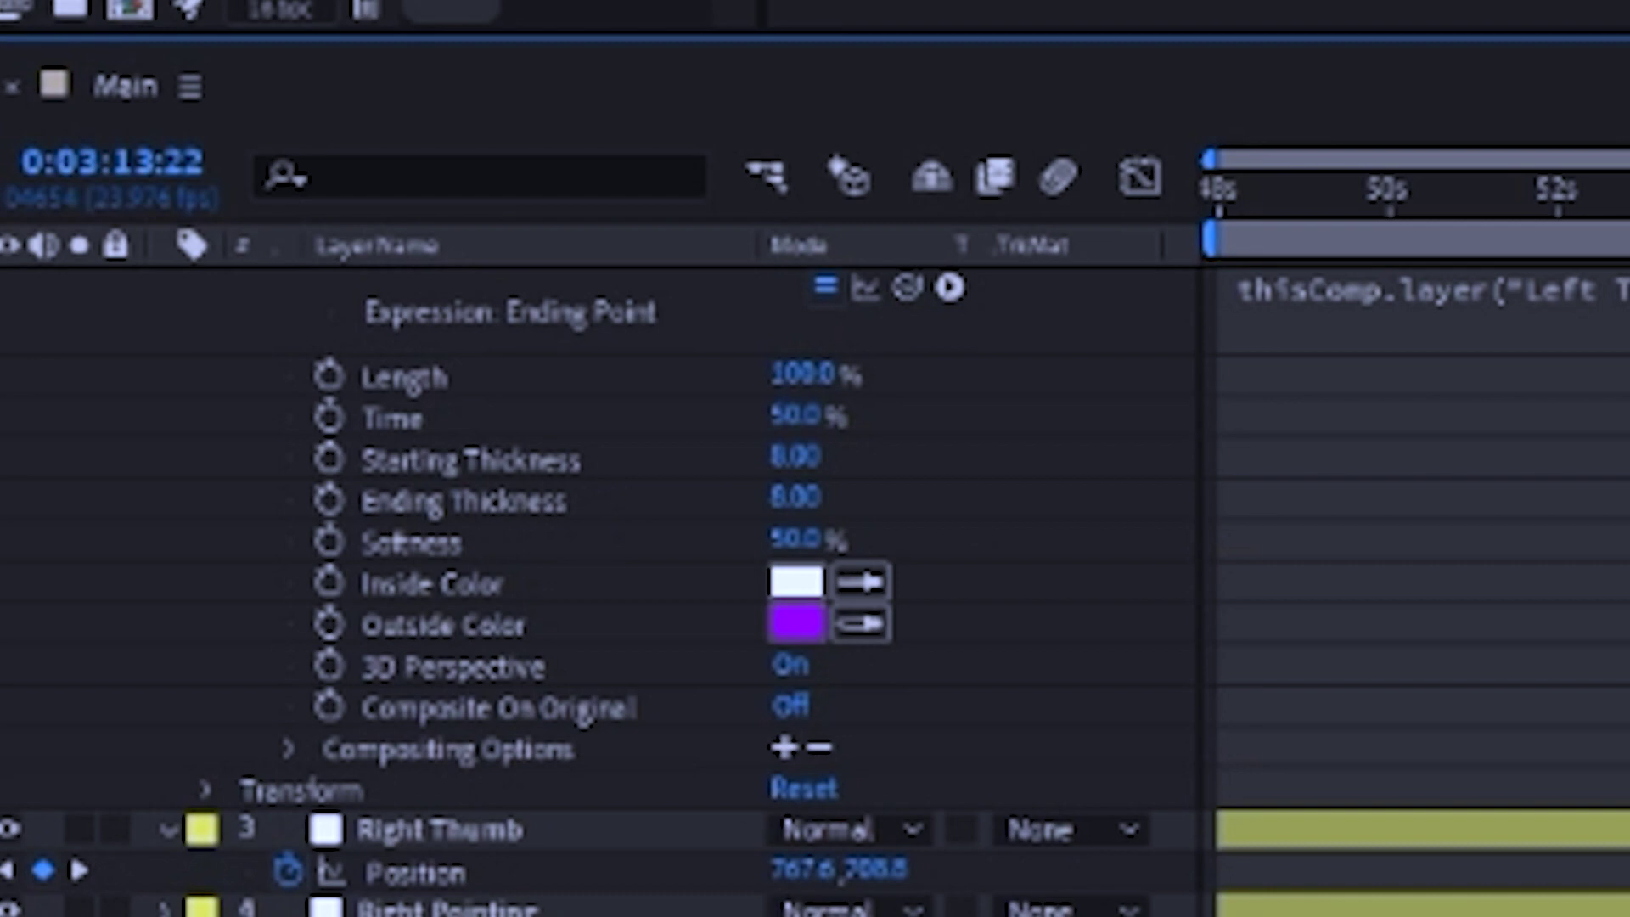
Step: Scrub and play back the shot to check that the beam follows both thumbs
{"action": "left_click_drag", "start_coordinate": [903, 716], "coordinate": [951, 722]}
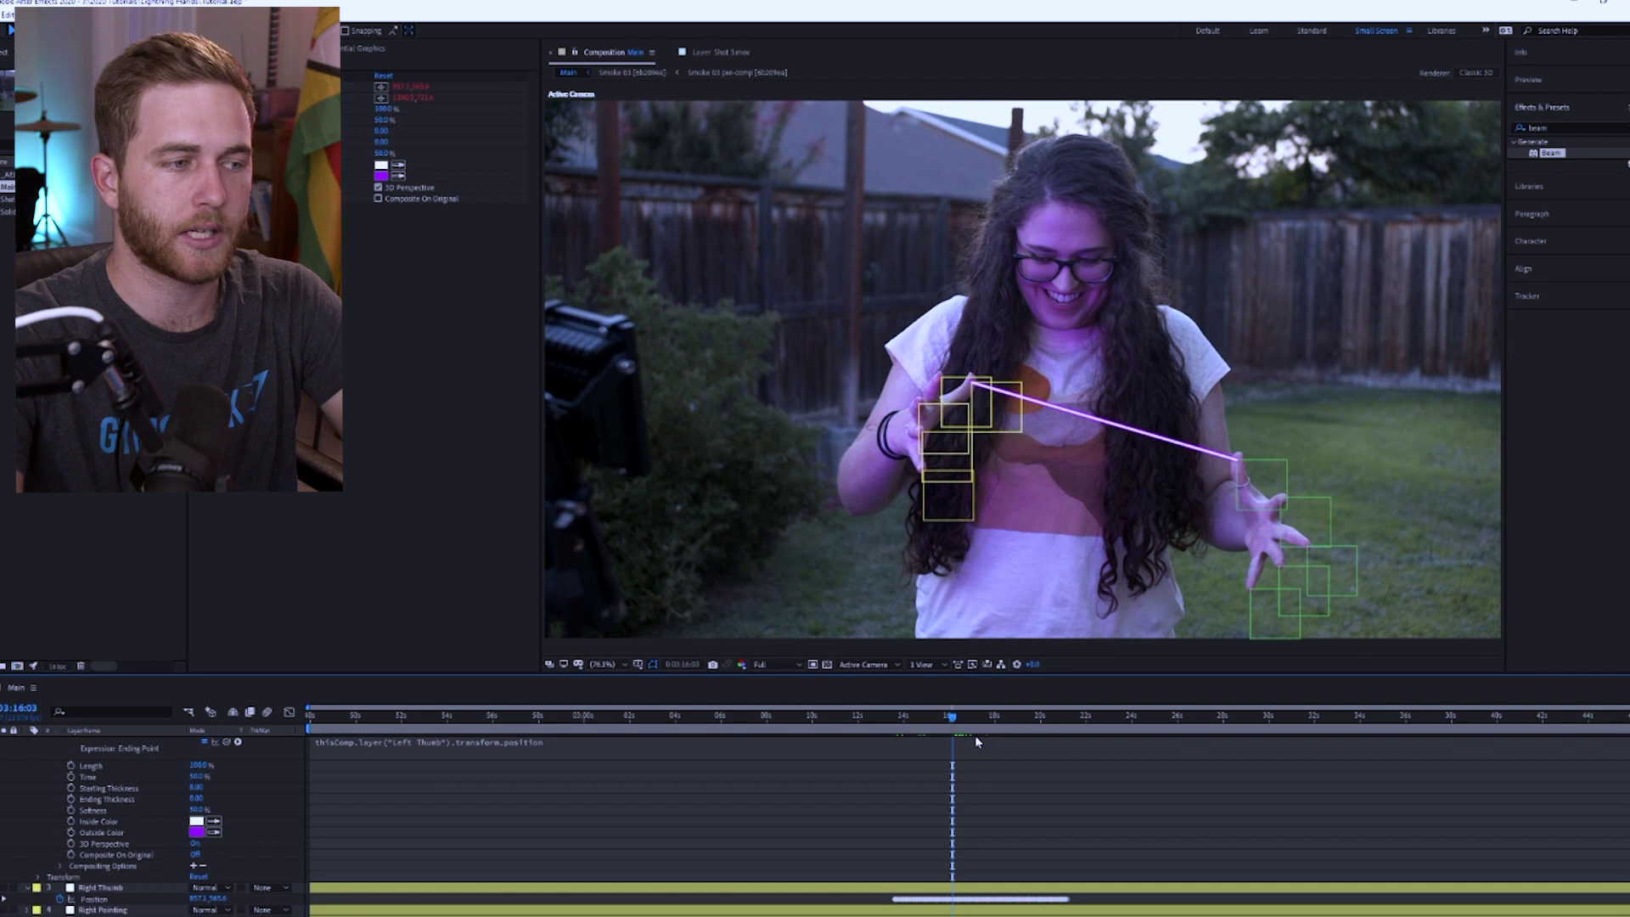
{"action": "key", "text": "space"}
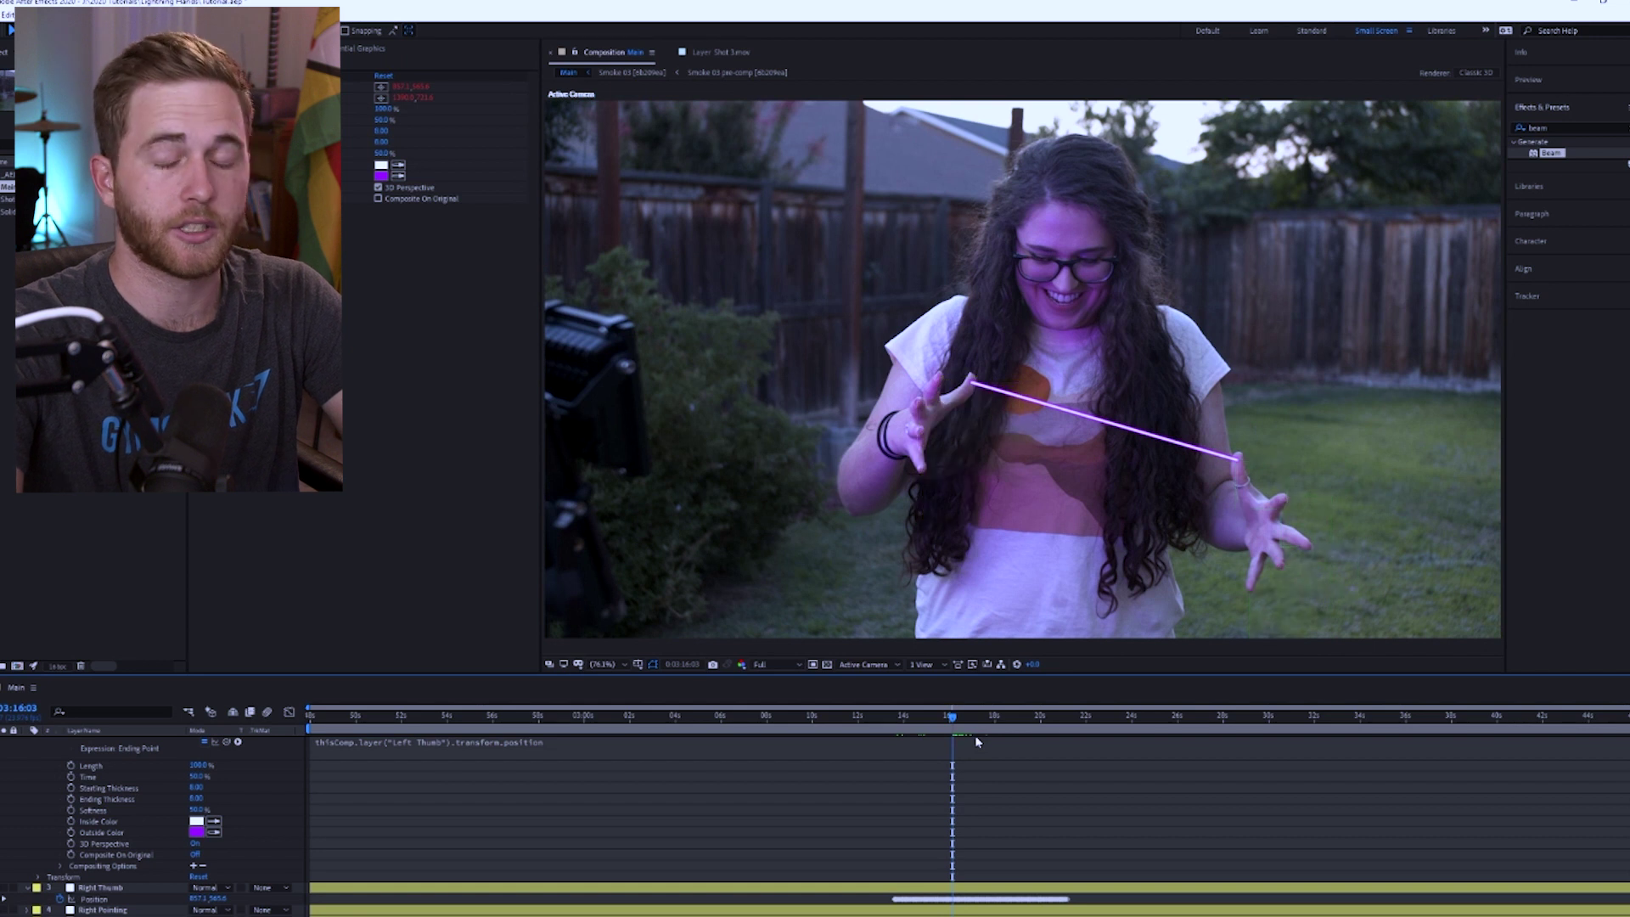
{"action": "key", "text": "space"}
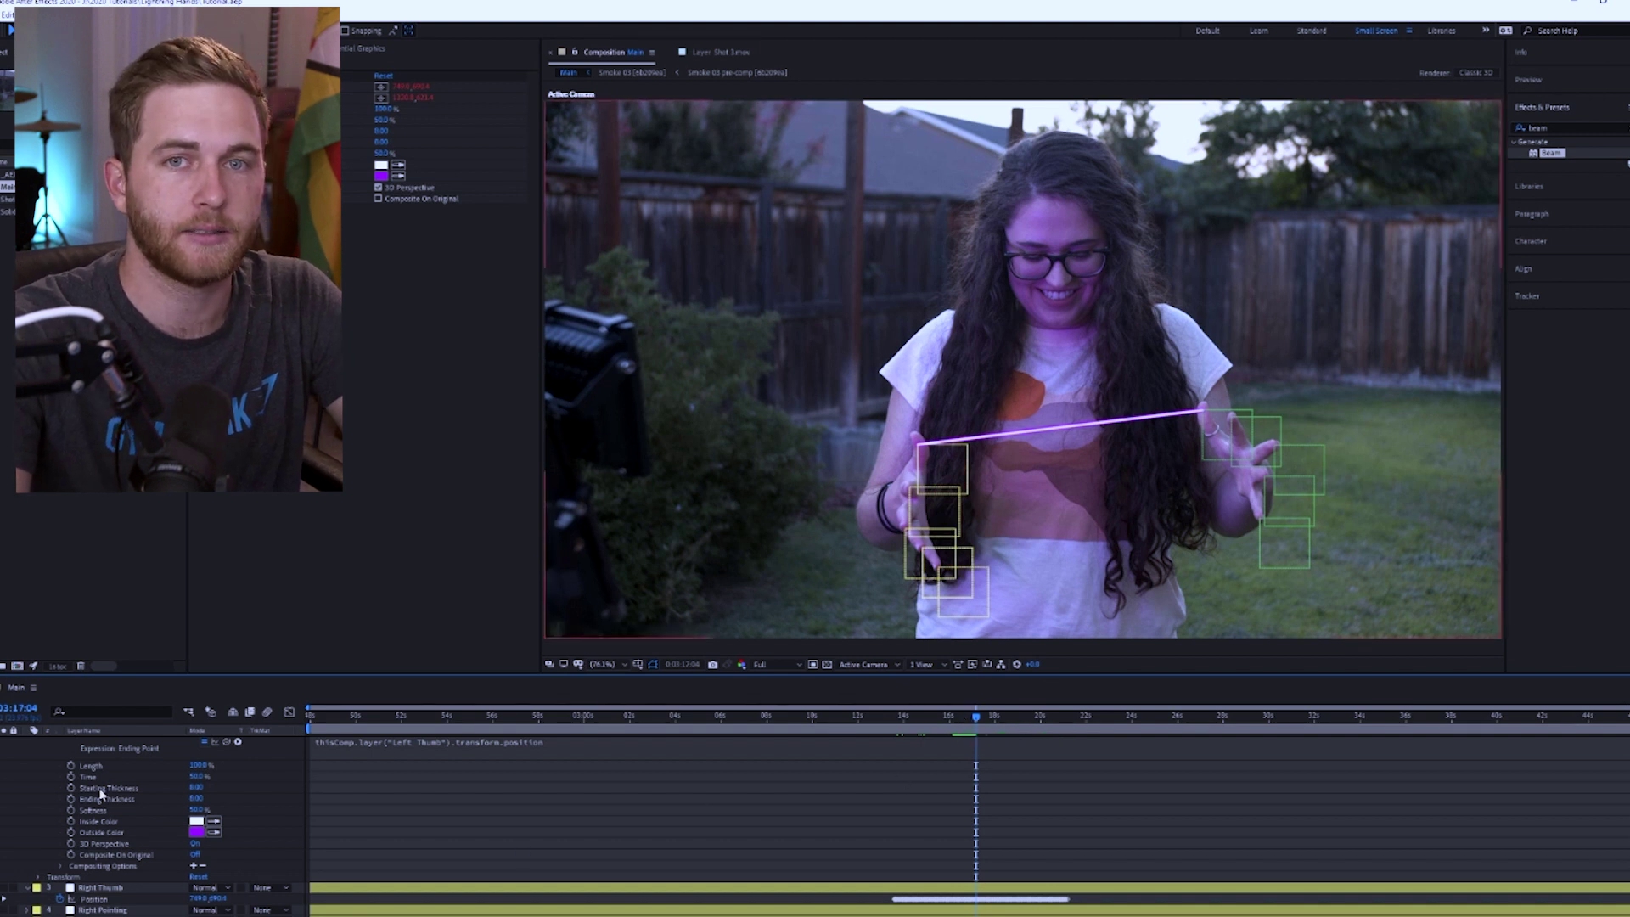
Step: Duplicate the Line 1 solid four times to make a line for each remaining finger pair
{"action": "scroll", "coordinate": [110, 789], "scroll_direction": "up", "scroll_amount": 3}
{"action": "left_click", "coordinate": [102, 755]}
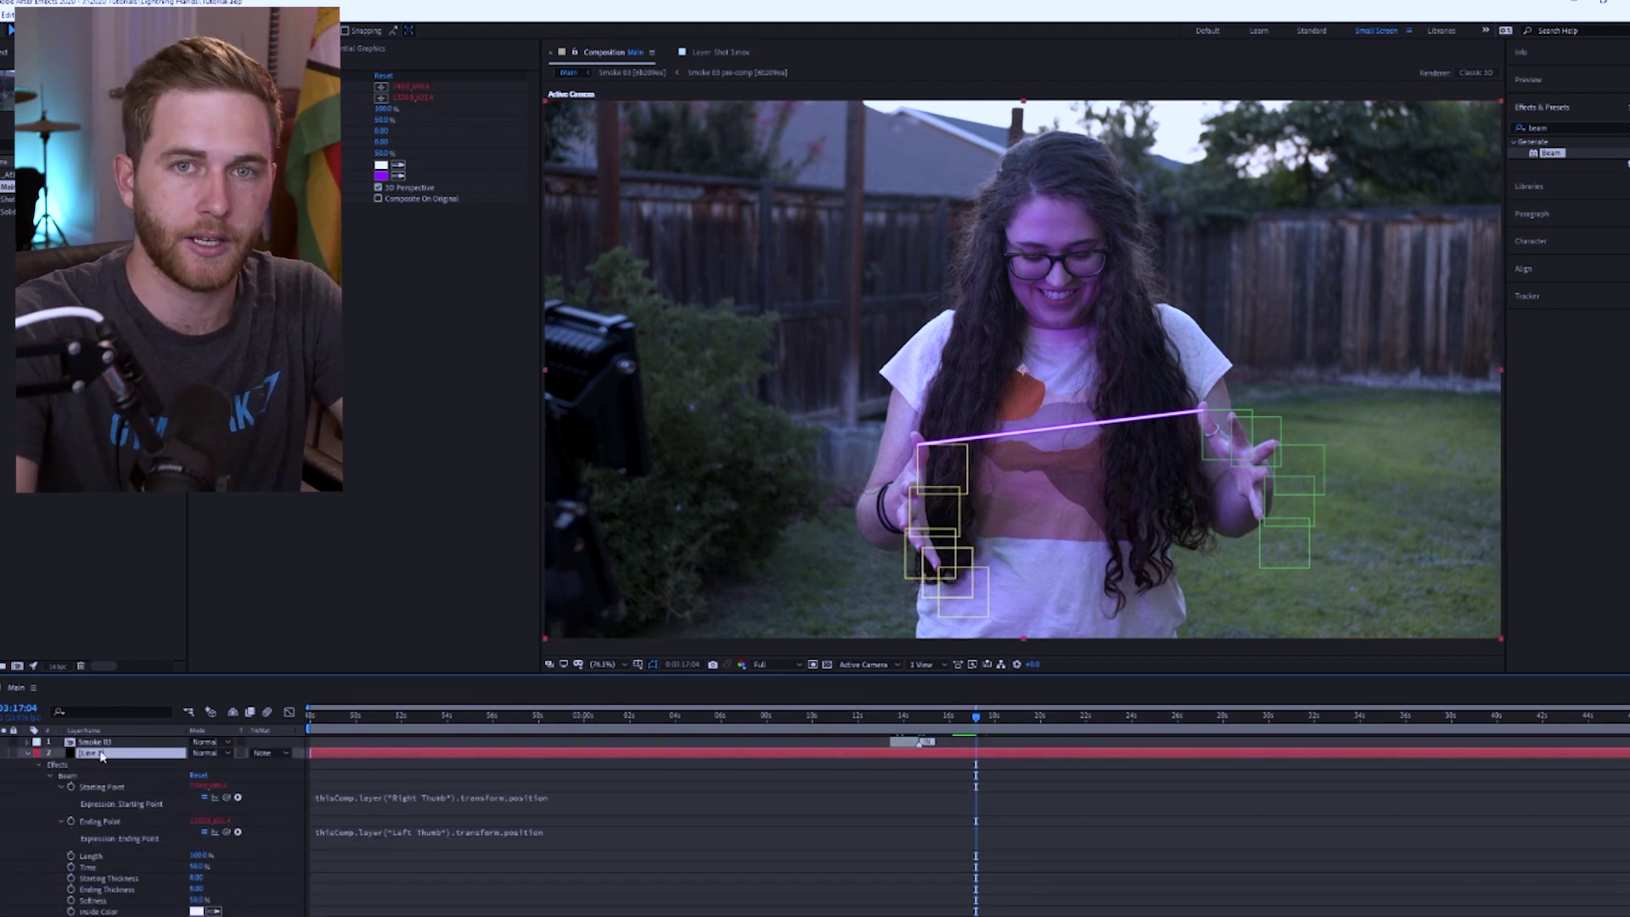
{"action": "key", "text": "ctrl+d"}
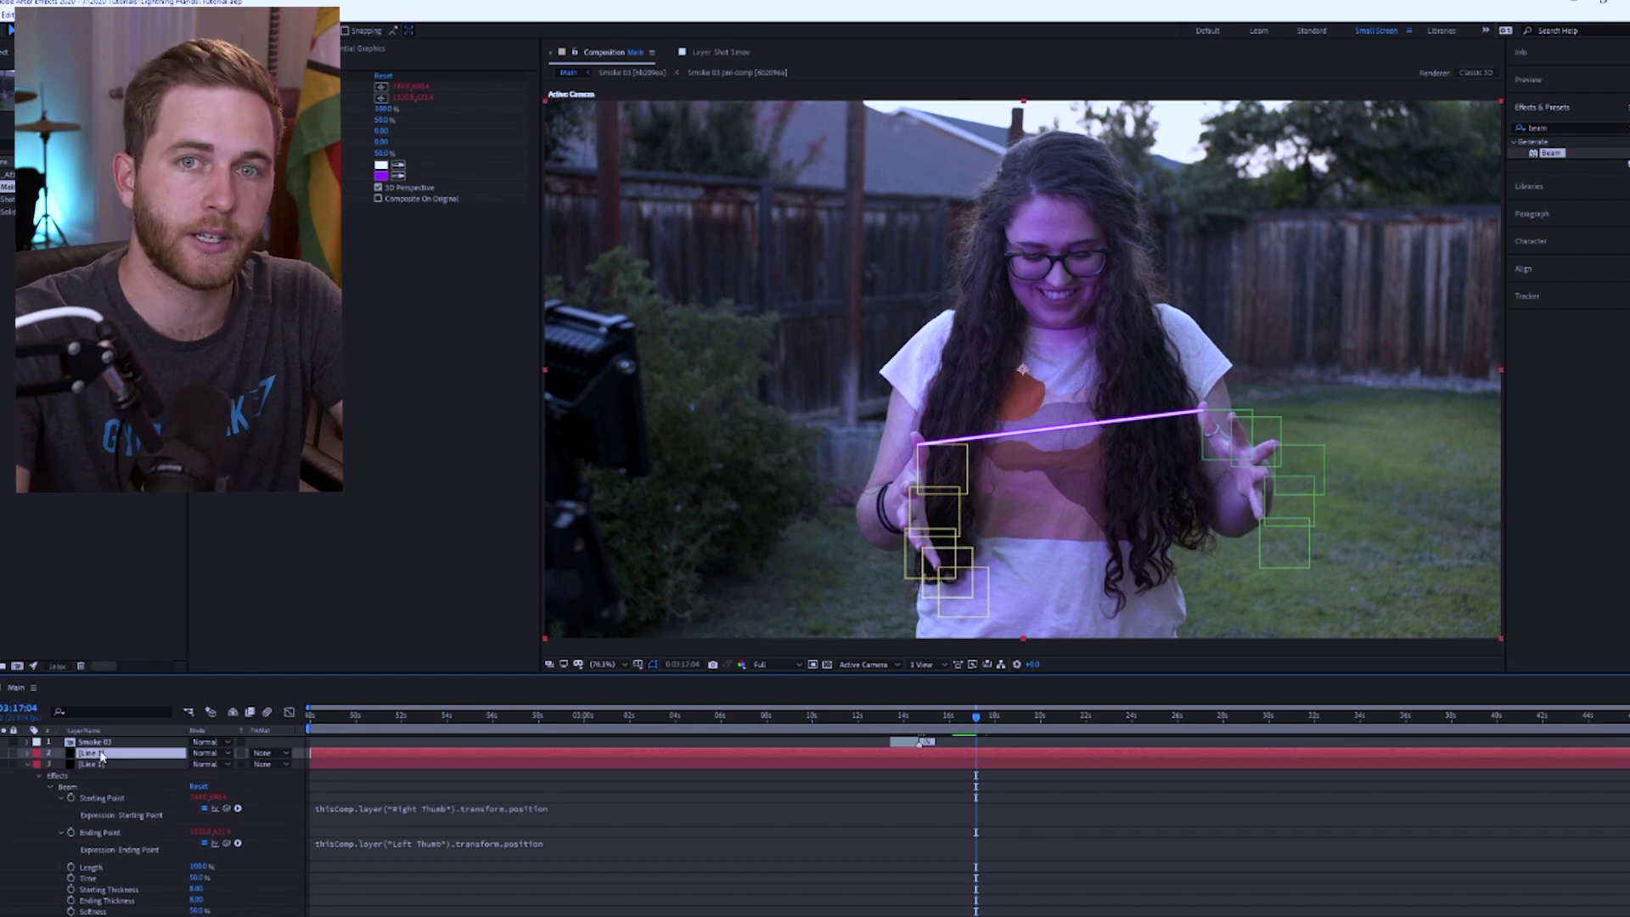
{"action": "key", "text": "ctrl+d"}
{"action": "key", "text": "ctrl+d"}
{"action": "key", "text": "ctrl+d"}
{"action": "left_click", "coordinate": [95, 732]}
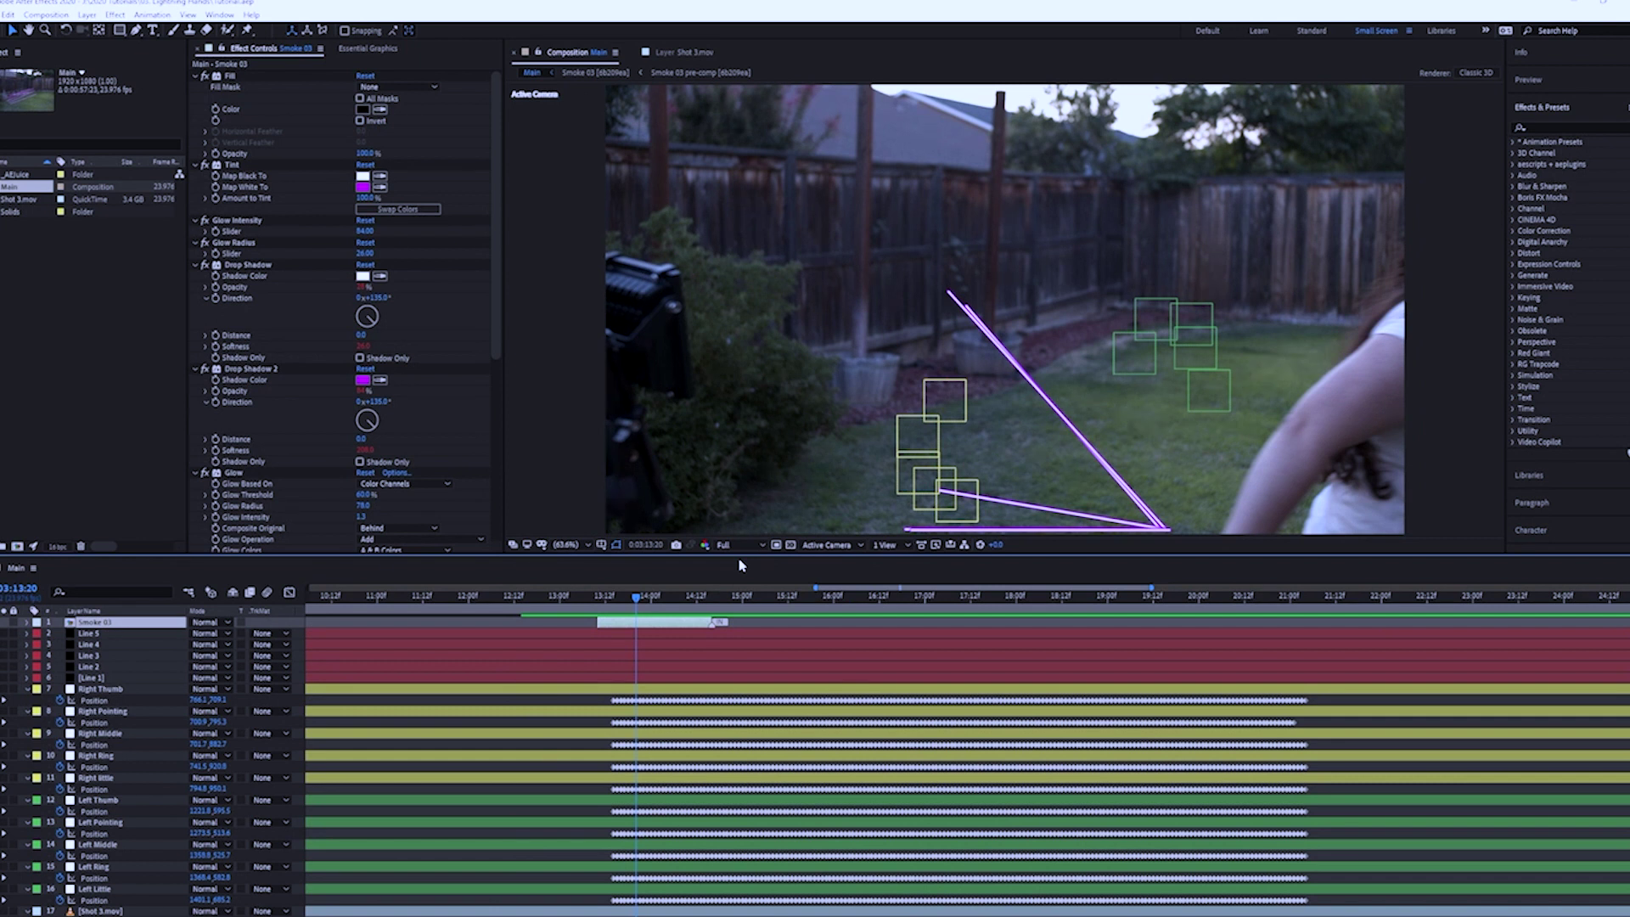
Step: Play back the shot from 13:13 and scrub to 14:11 to check the beams between all finger pairs
{"action": "key", "text": "space"}
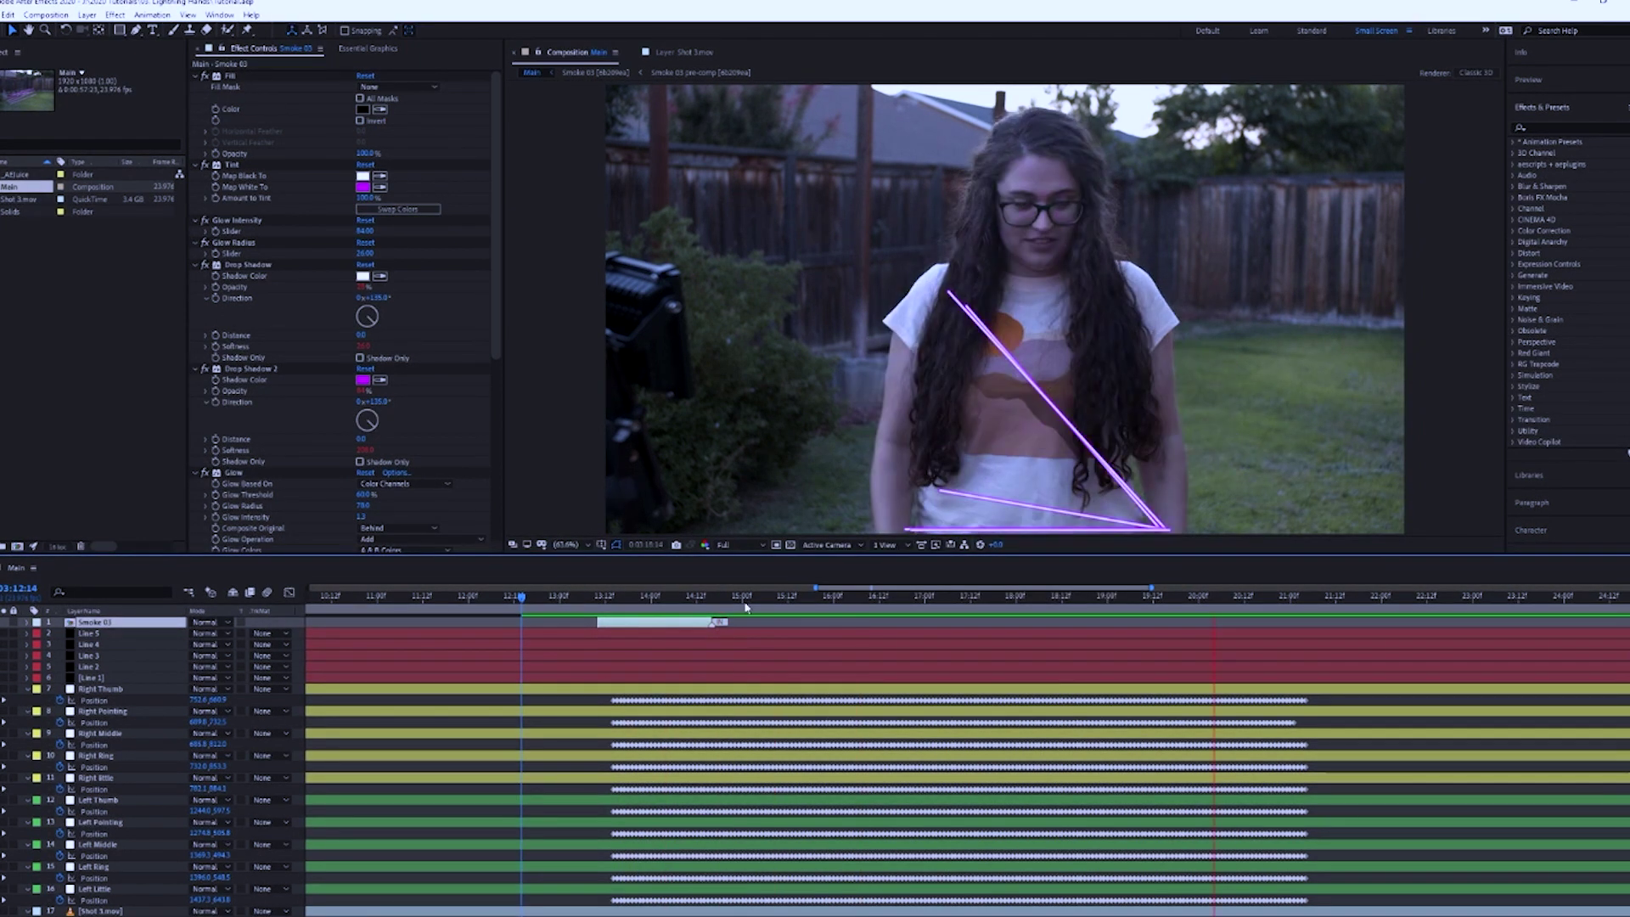
{"action": "key", "text": "space"}
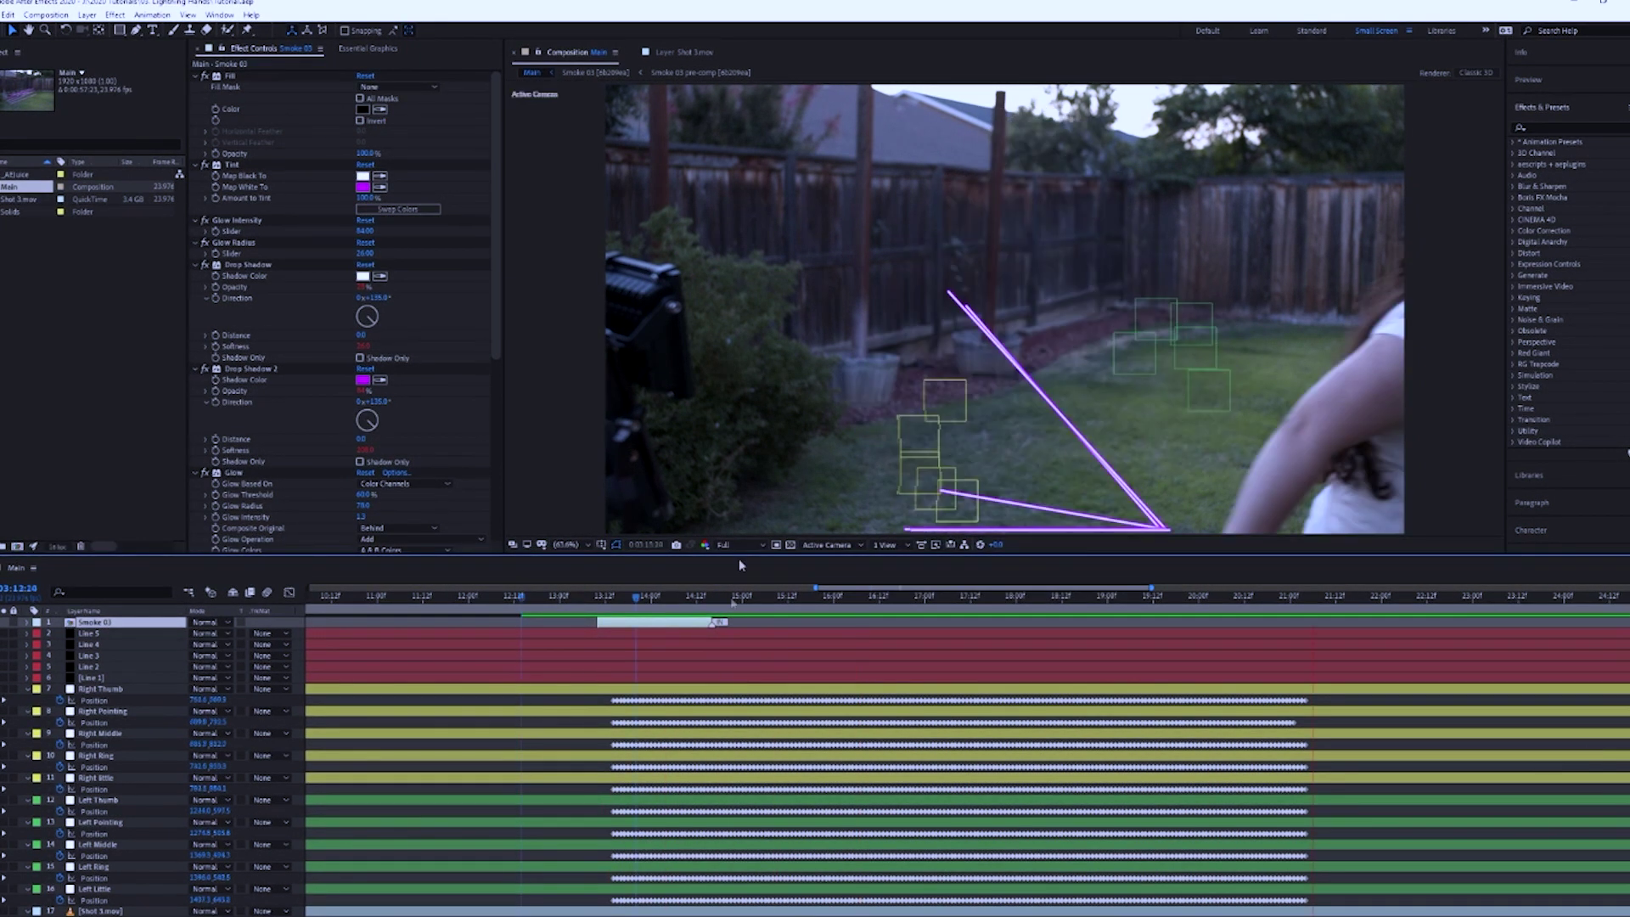
{"action": "left_click", "coordinate": [610, 598]}
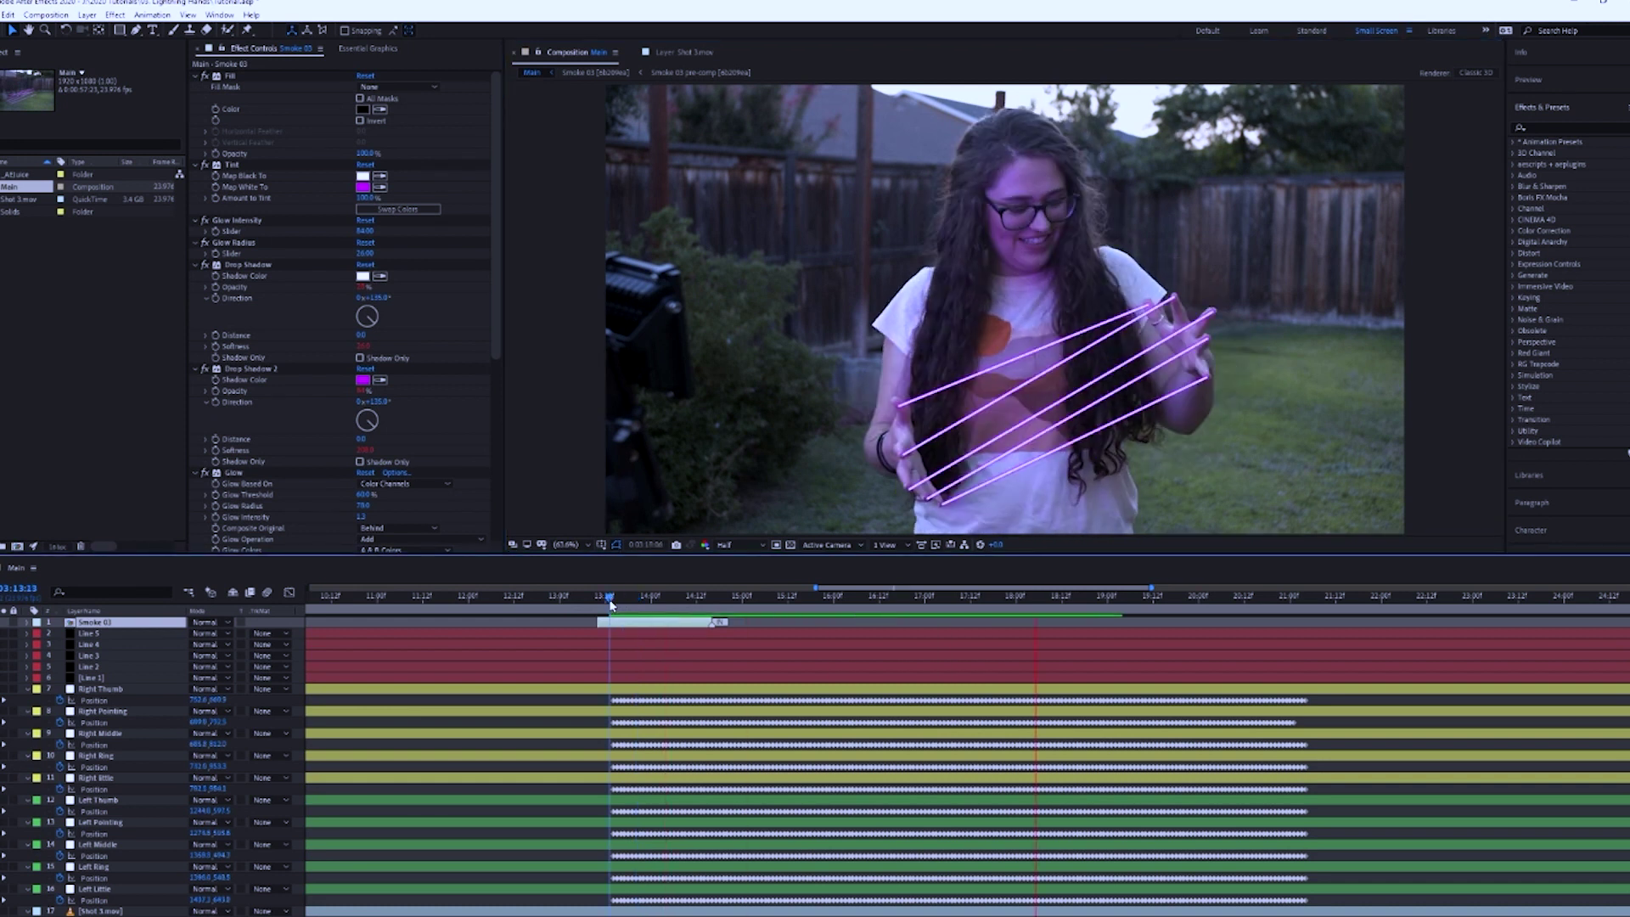
{"action": "key", "text": "space"}
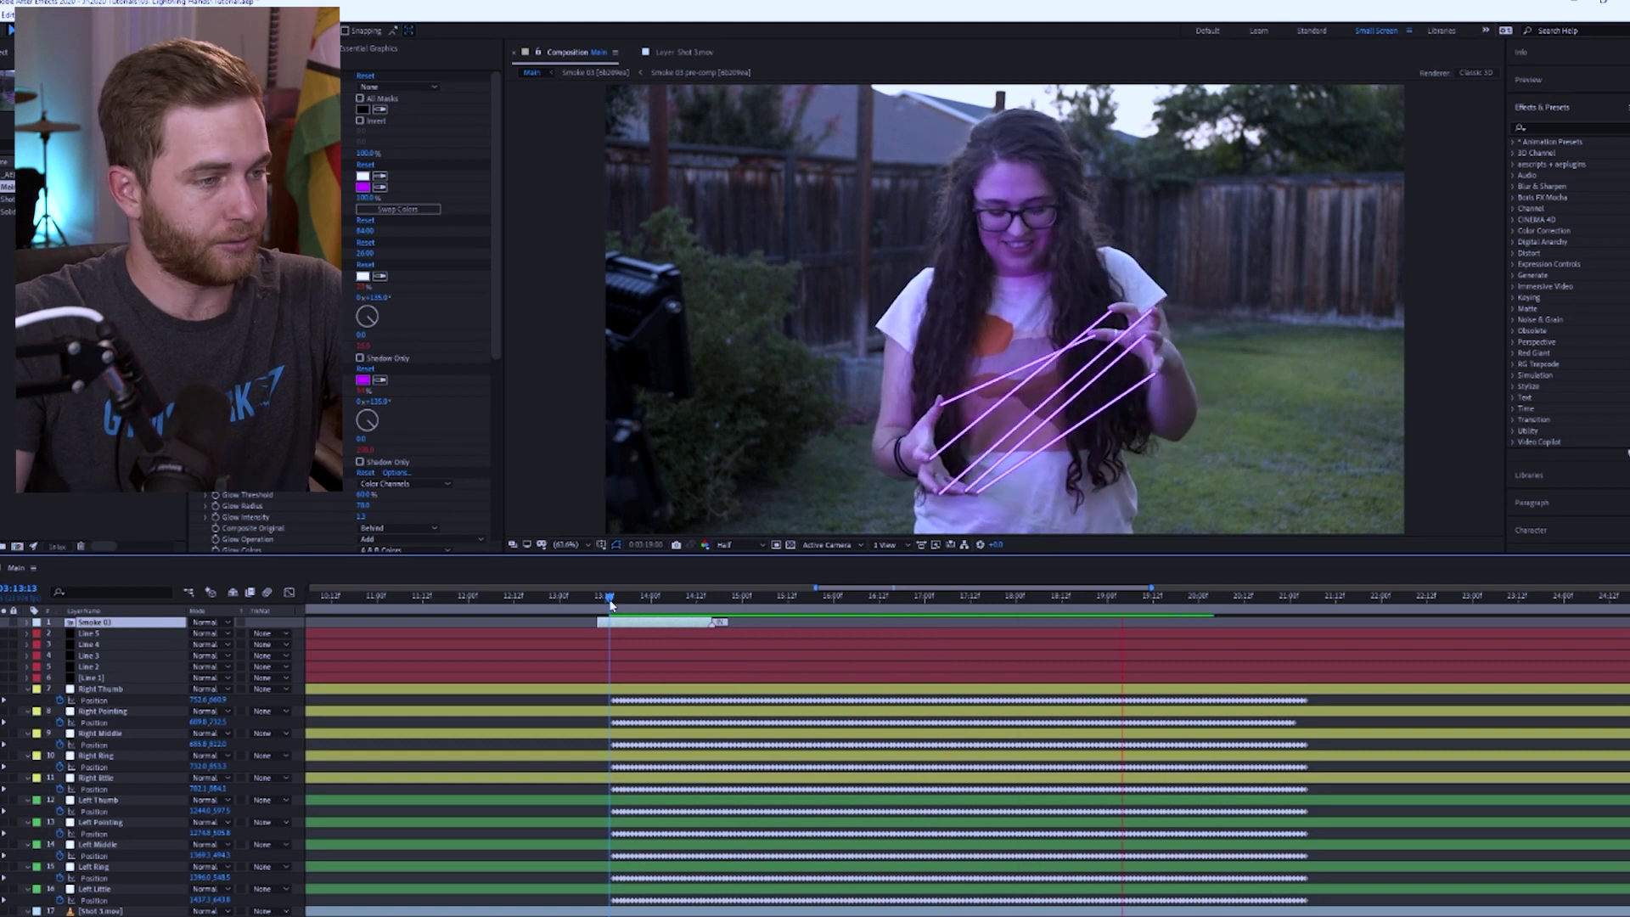
{"action": "left_click_drag", "start_coordinate": [609, 603], "coordinate": [692, 602]}
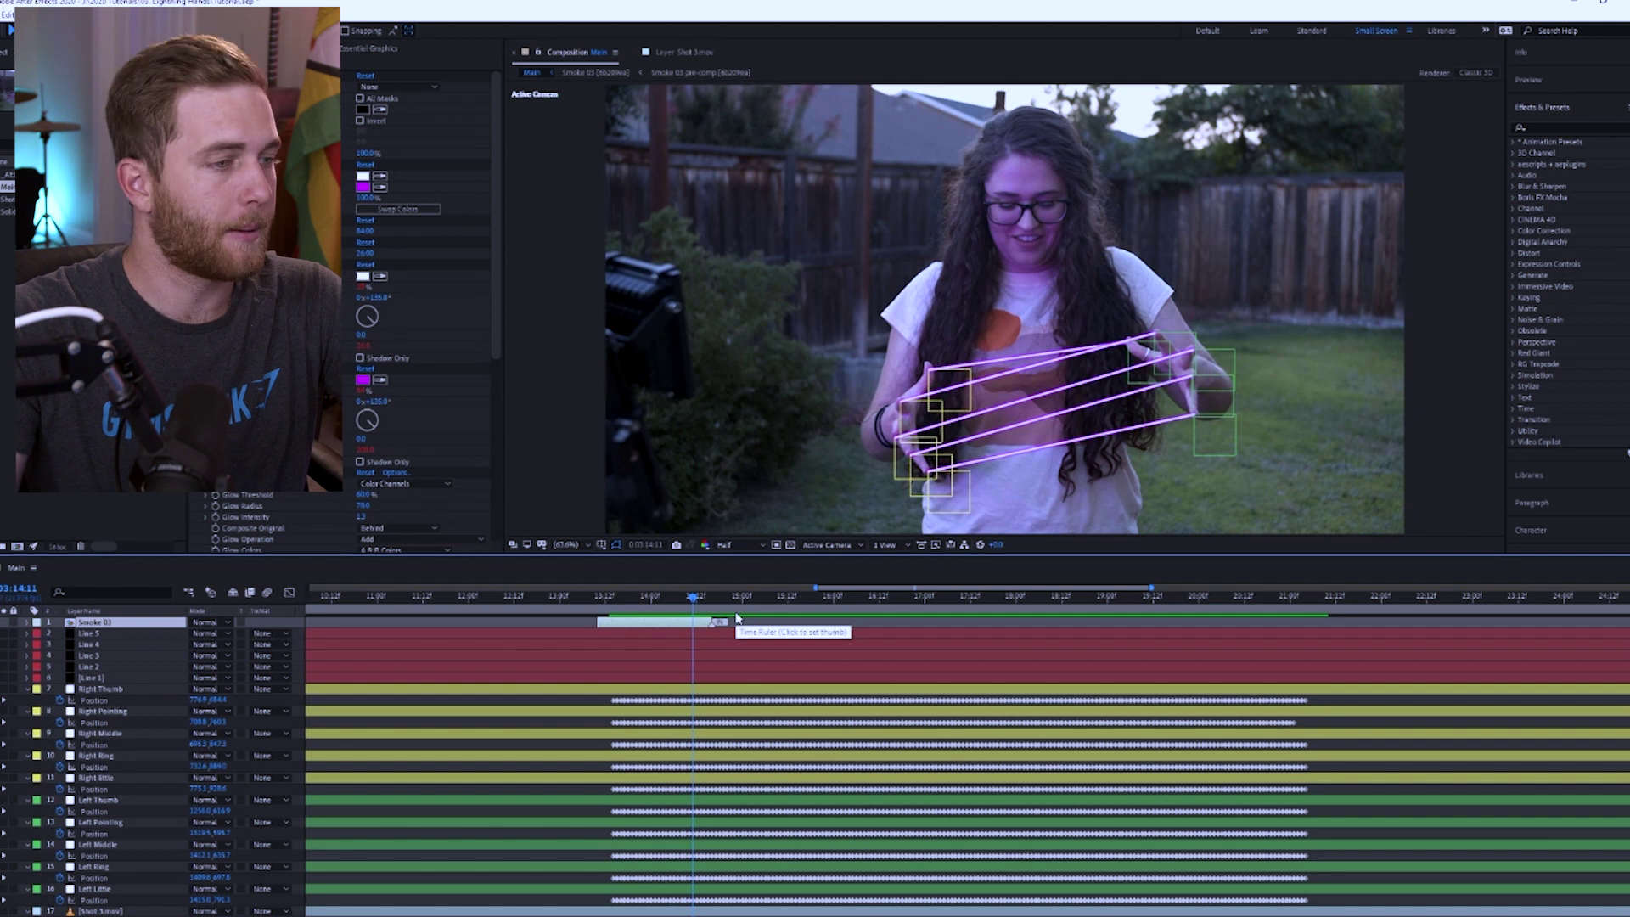
Step: Examine the Right Thumb null's motion path and the Beam effect on the individual line layers
{"action": "left_click", "coordinate": [704, 680]}
{"action": "left_click", "coordinate": [694, 690]}
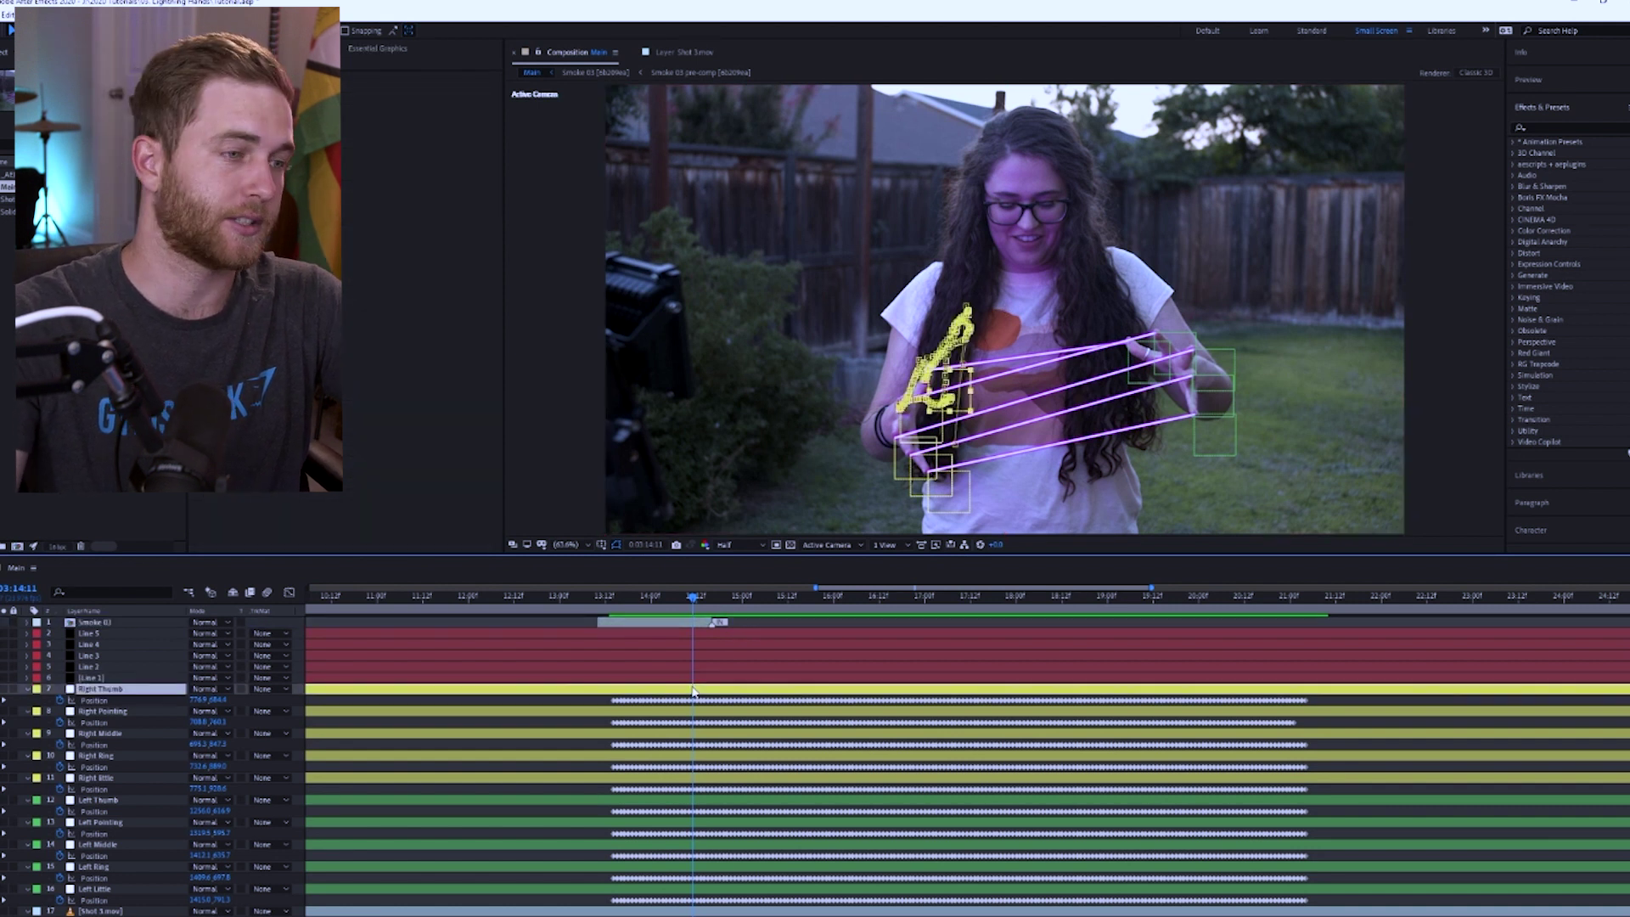
{"action": "left_click", "coordinate": [103, 634]}
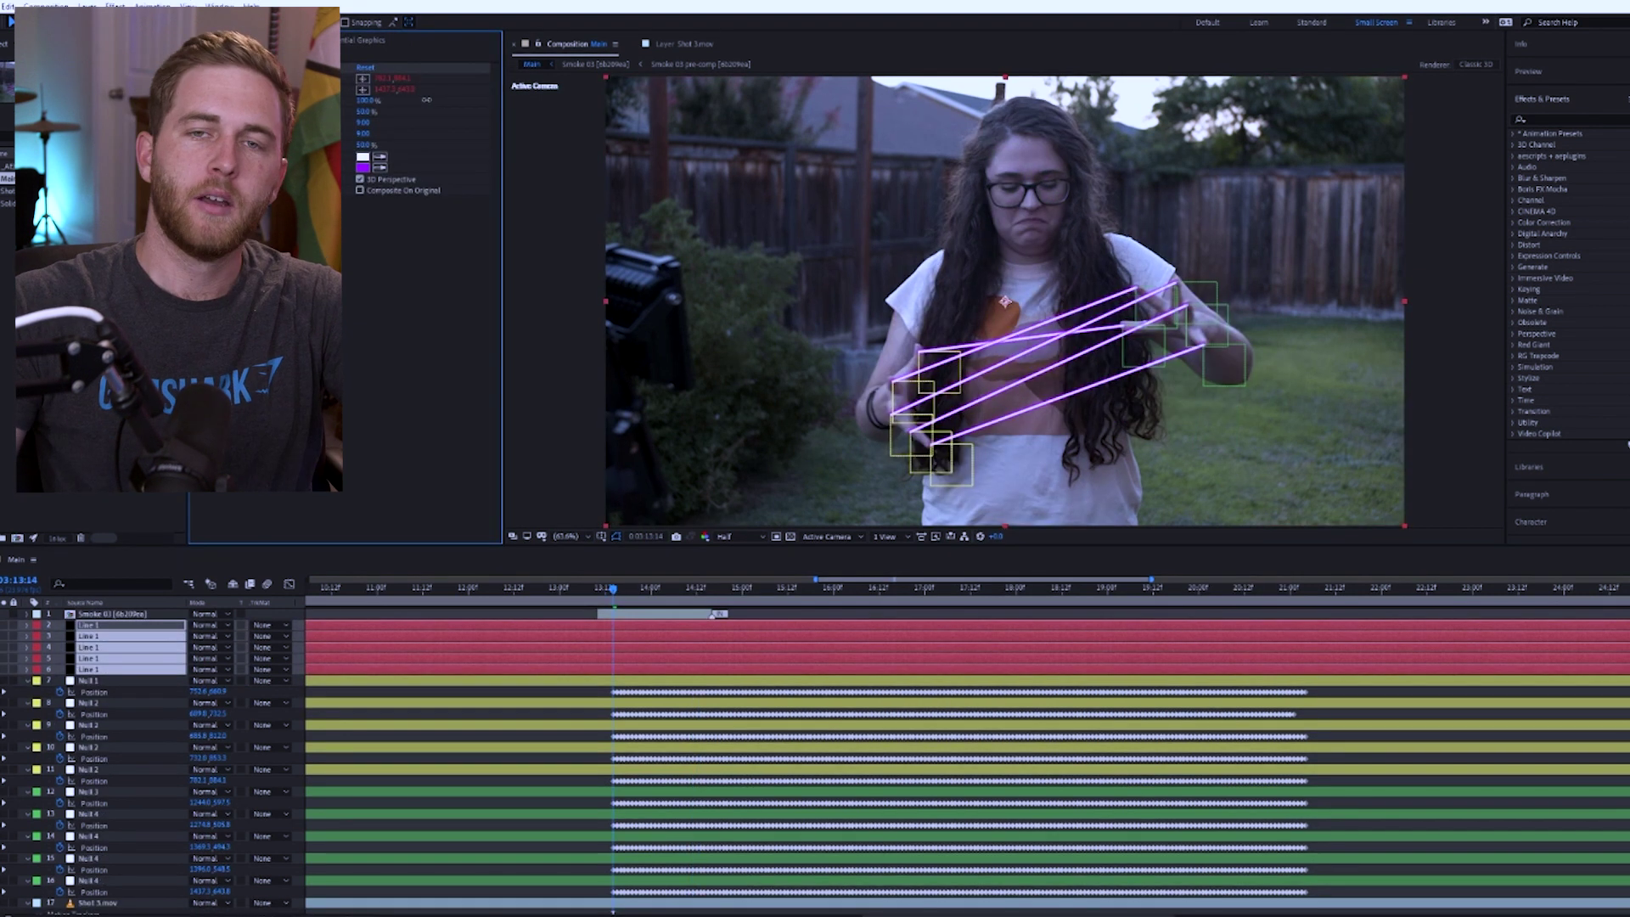
{"action": "left_click", "coordinate": [649, 670]}
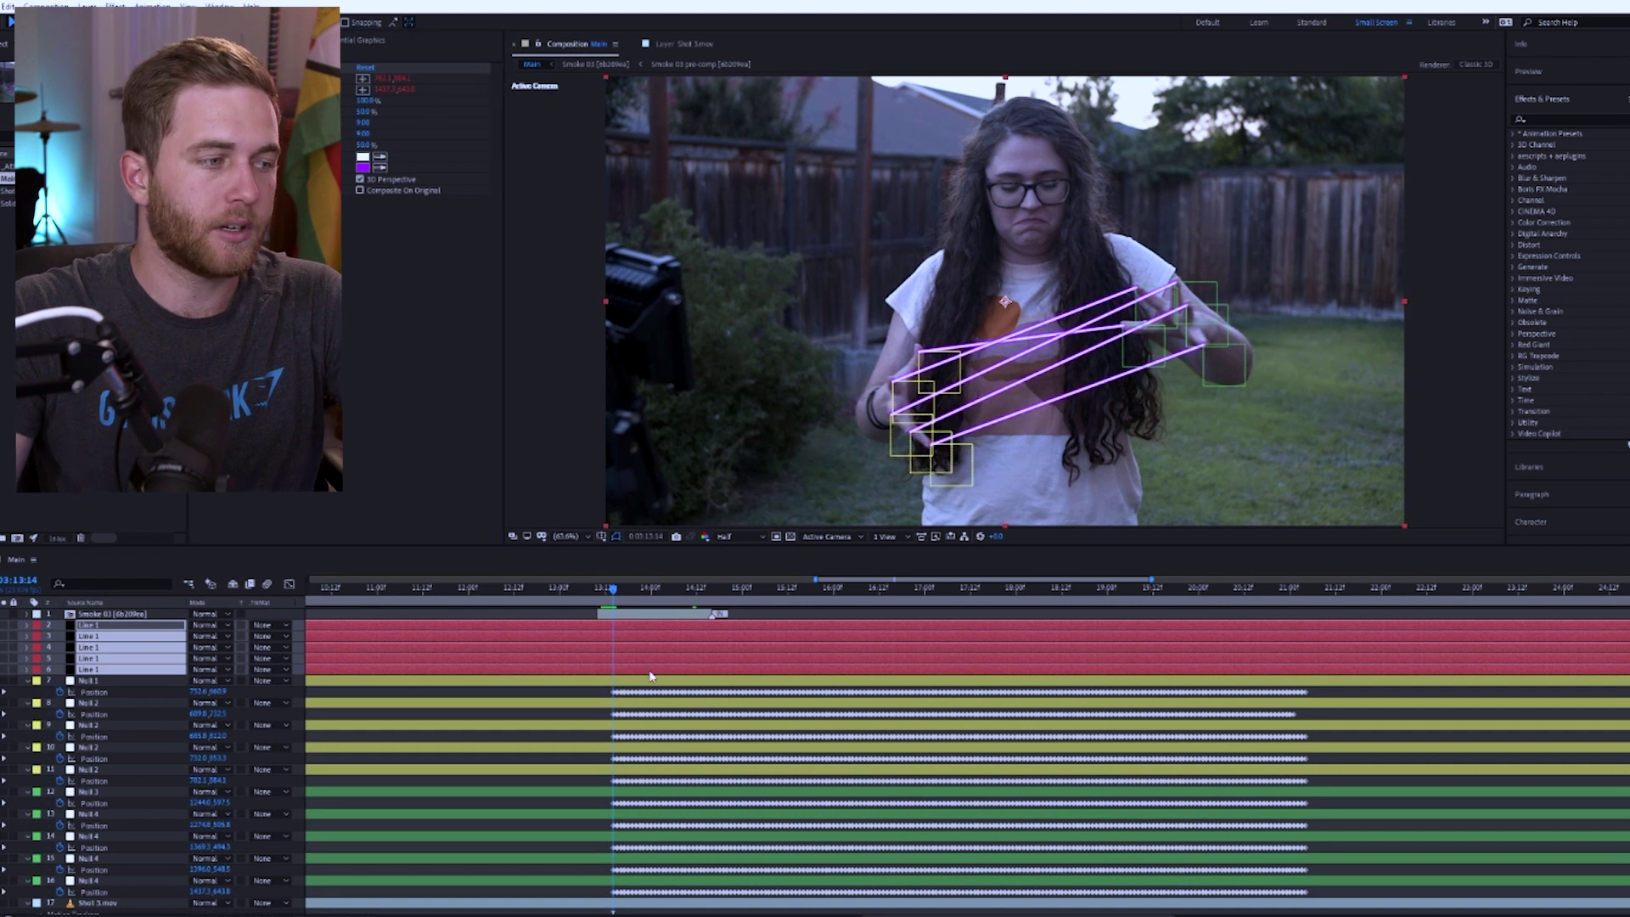
{"action": "left_click", "coordinate": [643, 682]}
{"action": "left_click", "coordinate": [637, 669]}
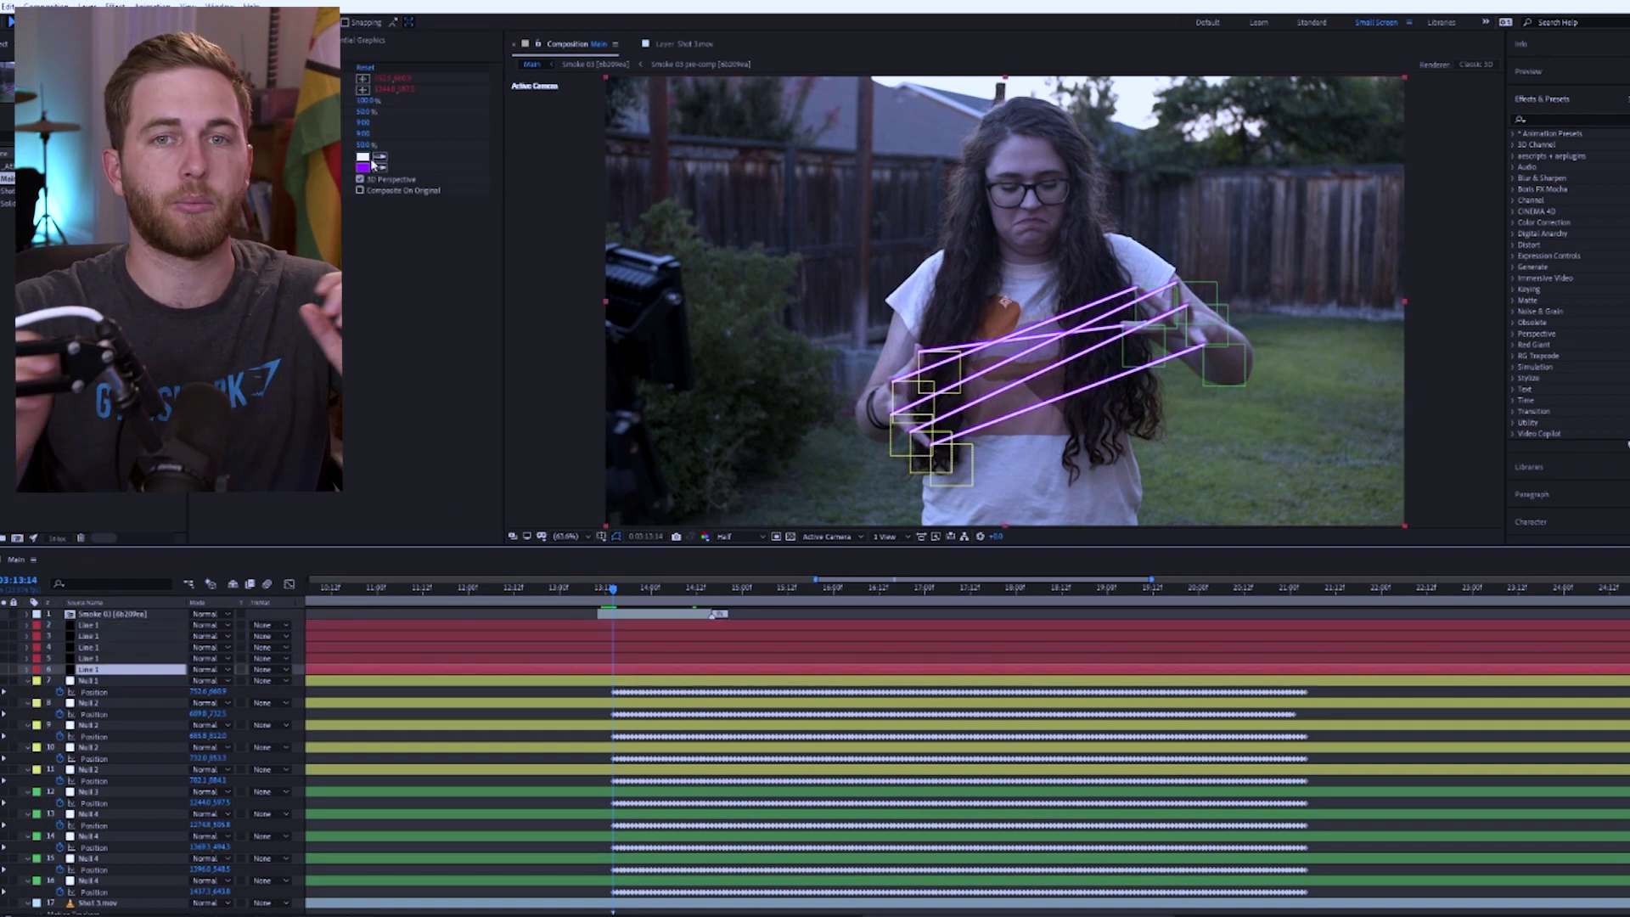
{"action": "left_click", "coordinate": [234, 67]}
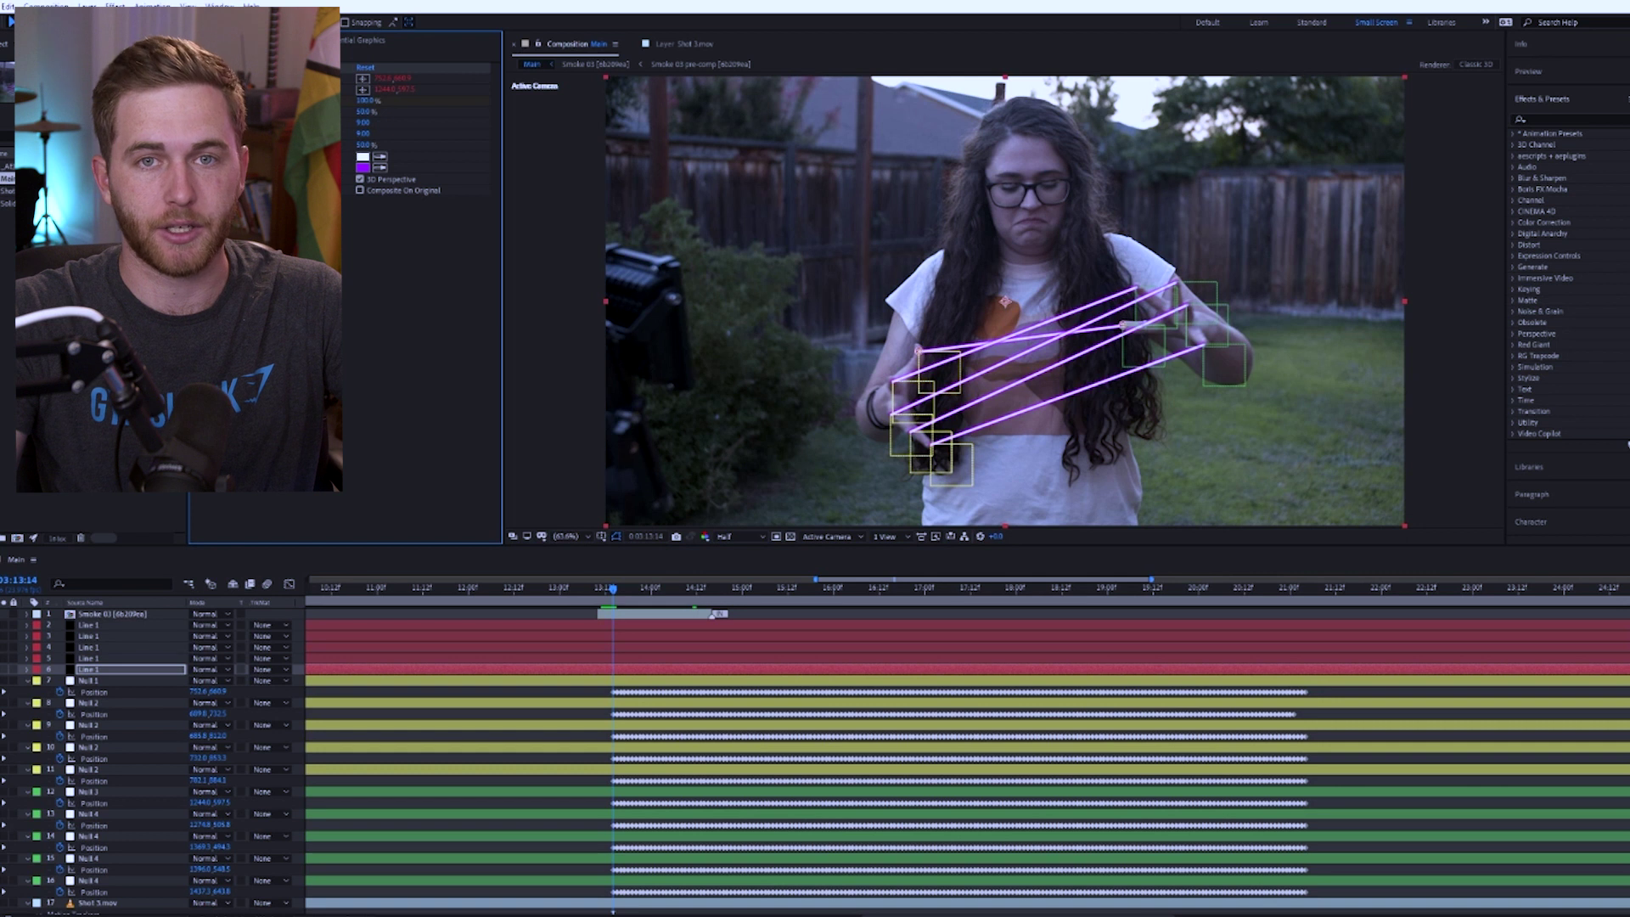
{"action": "left_click", "coordinate": [673, 647]}
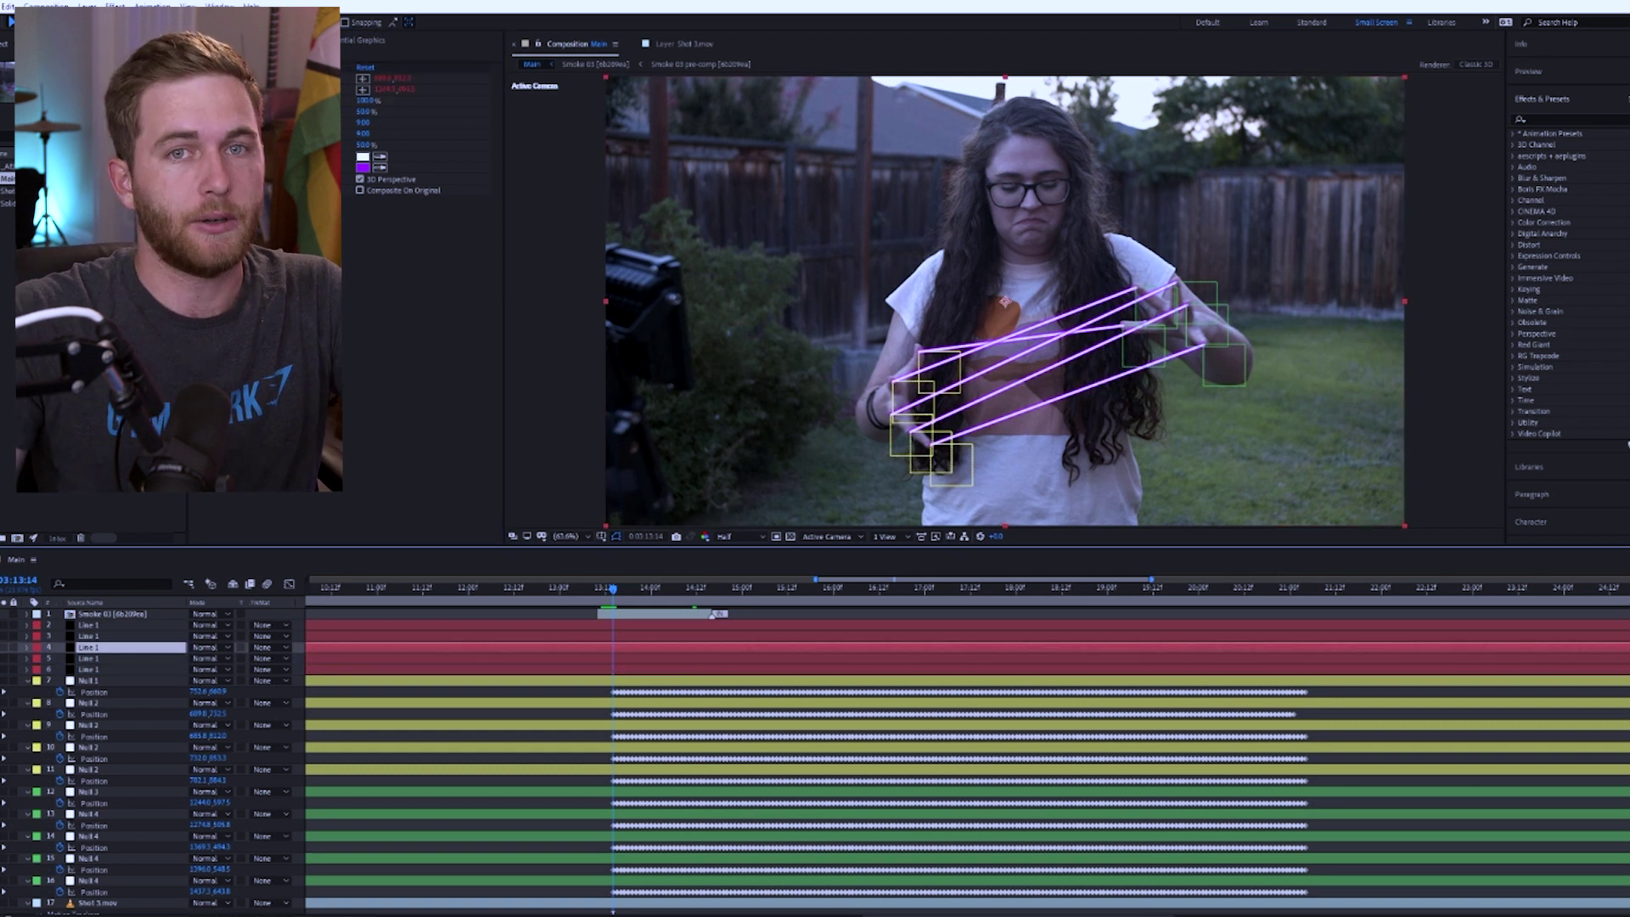
{"action": "left_click", "coordinate": [673, 636]}
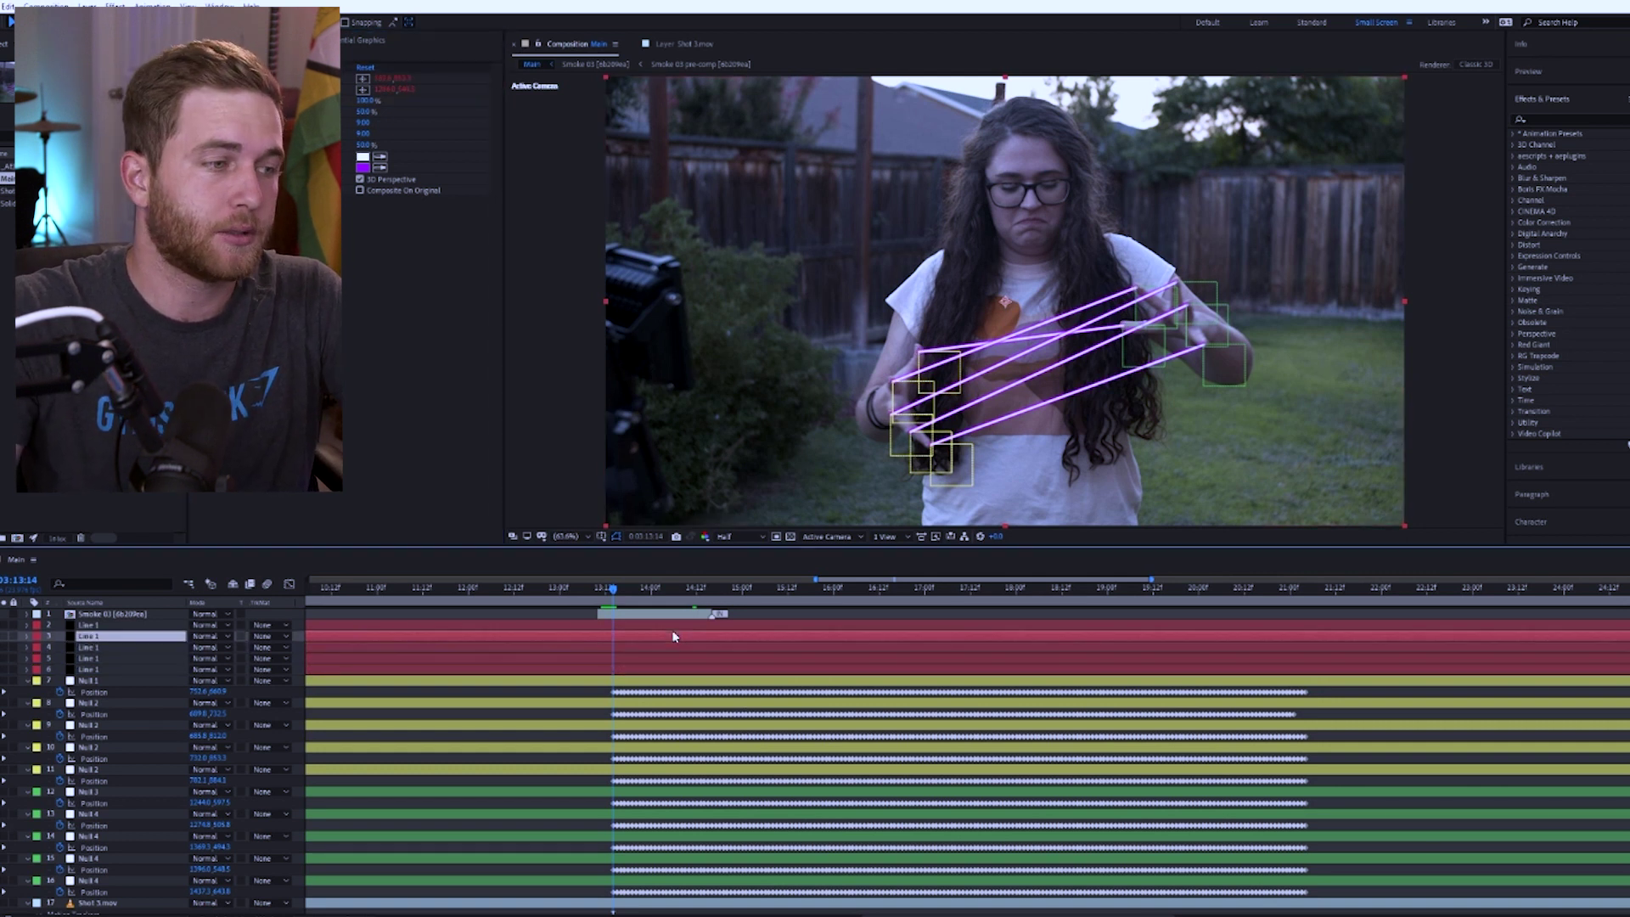
{"action": "left_click", "coordinate": [233, 67]}
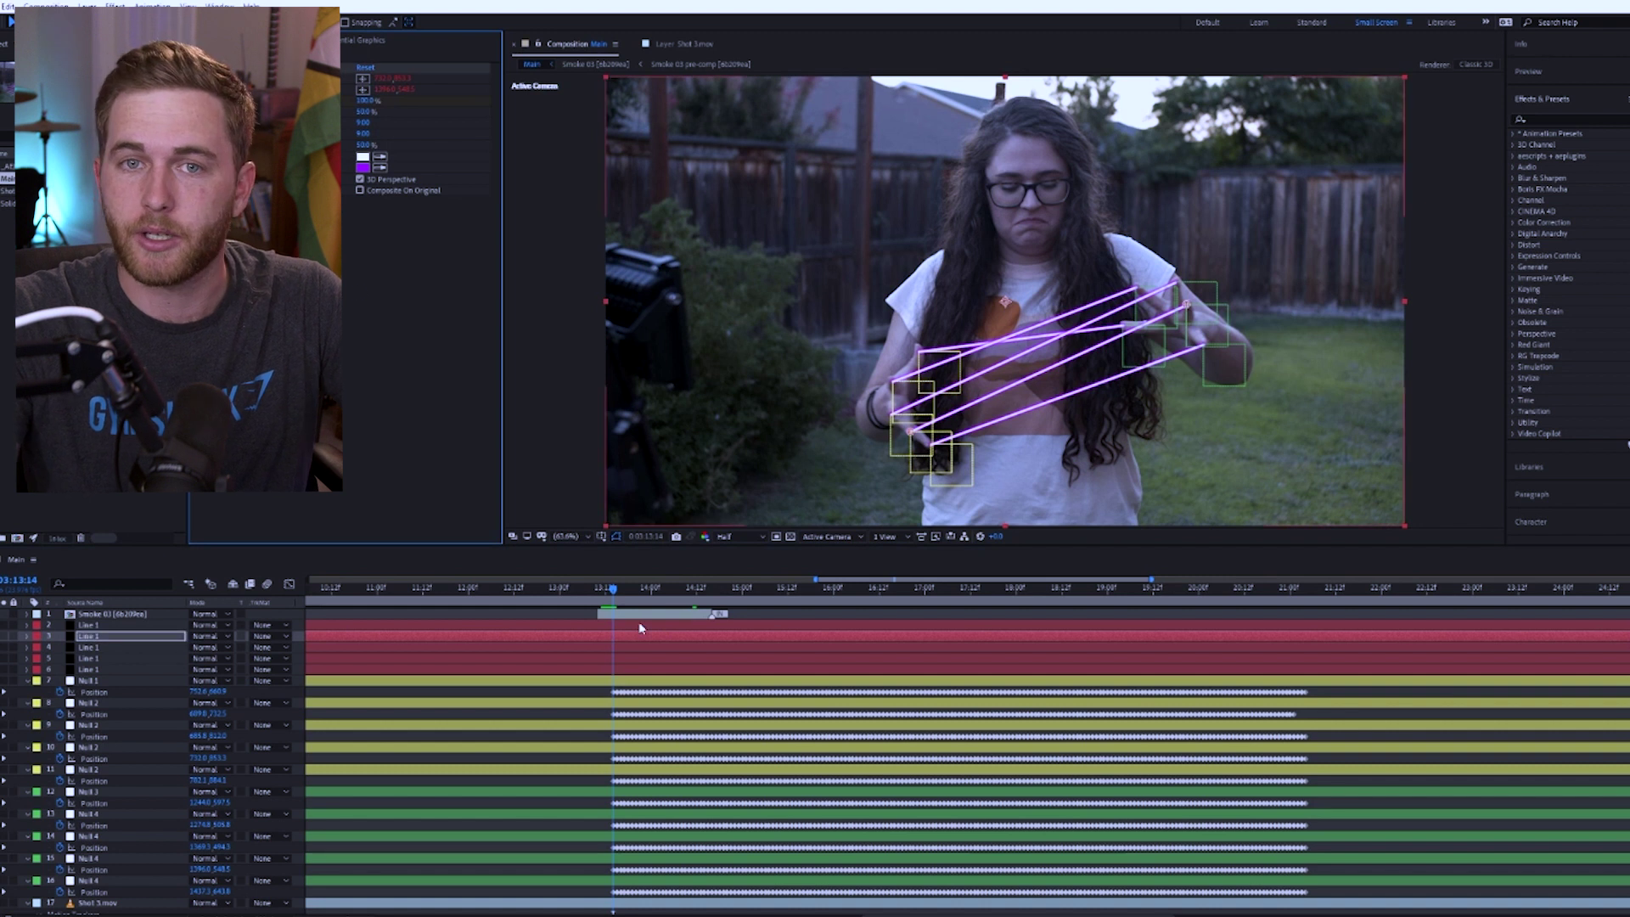
Step: Reveal the Length keyframes on all five line layers and add Starting Thickness and Ending Thickness keyframes of 9 to the first line
{"action": "left_click", "coordinate": [640, 626]}
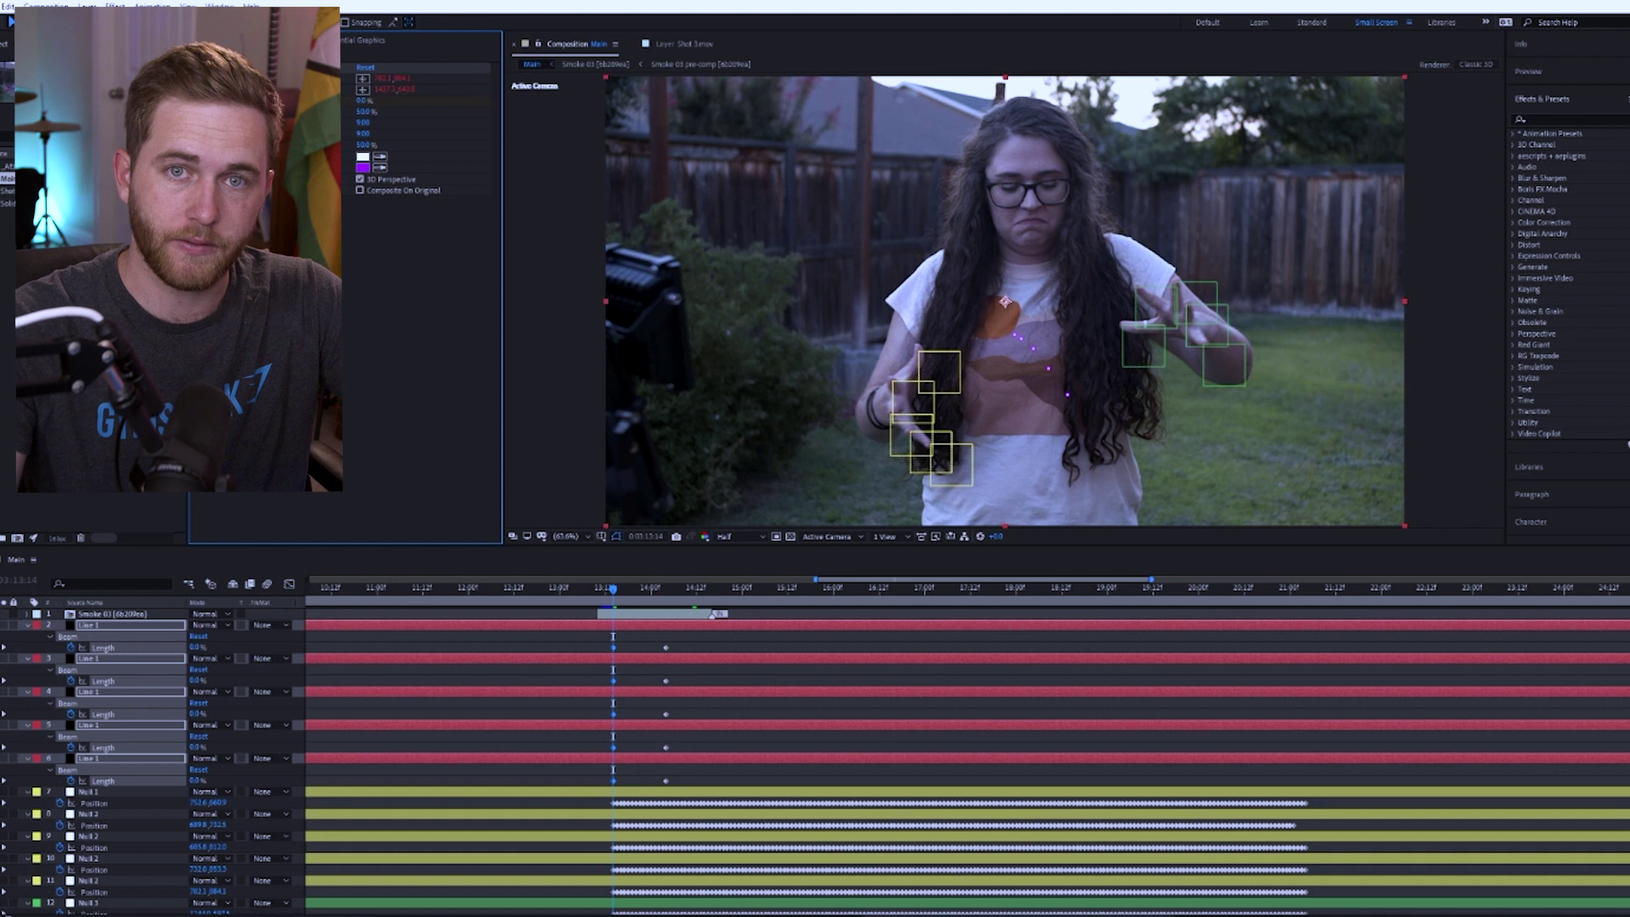
{"action": "left_click", "coordinate": [225, 67]}
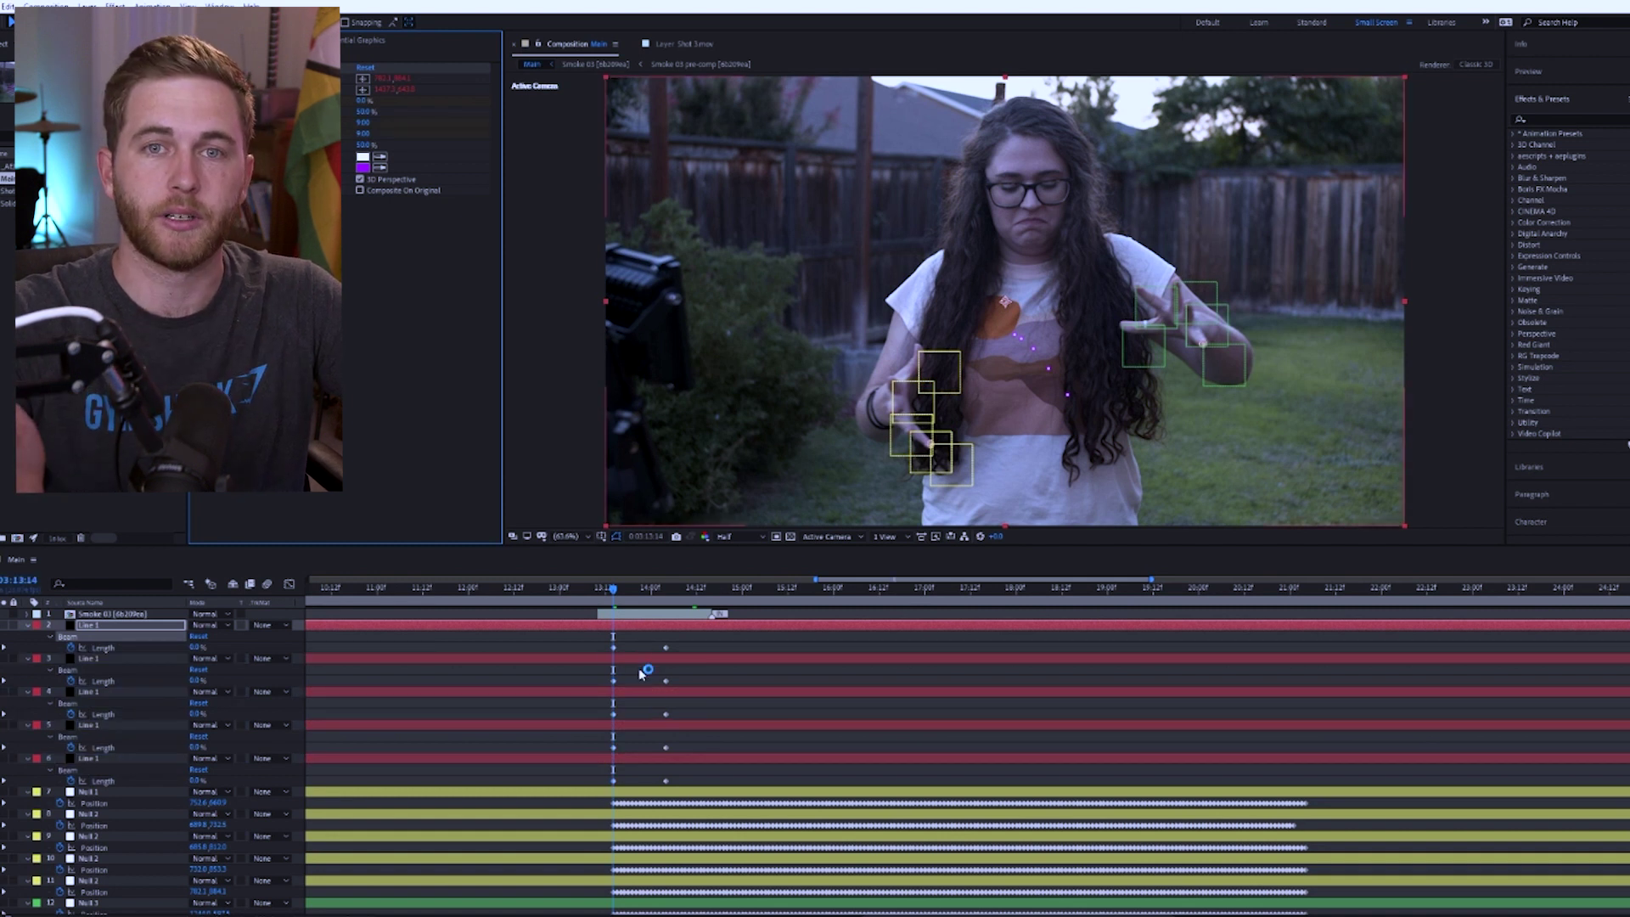
{"action": "left_click", "coordinate": [635, 626]}
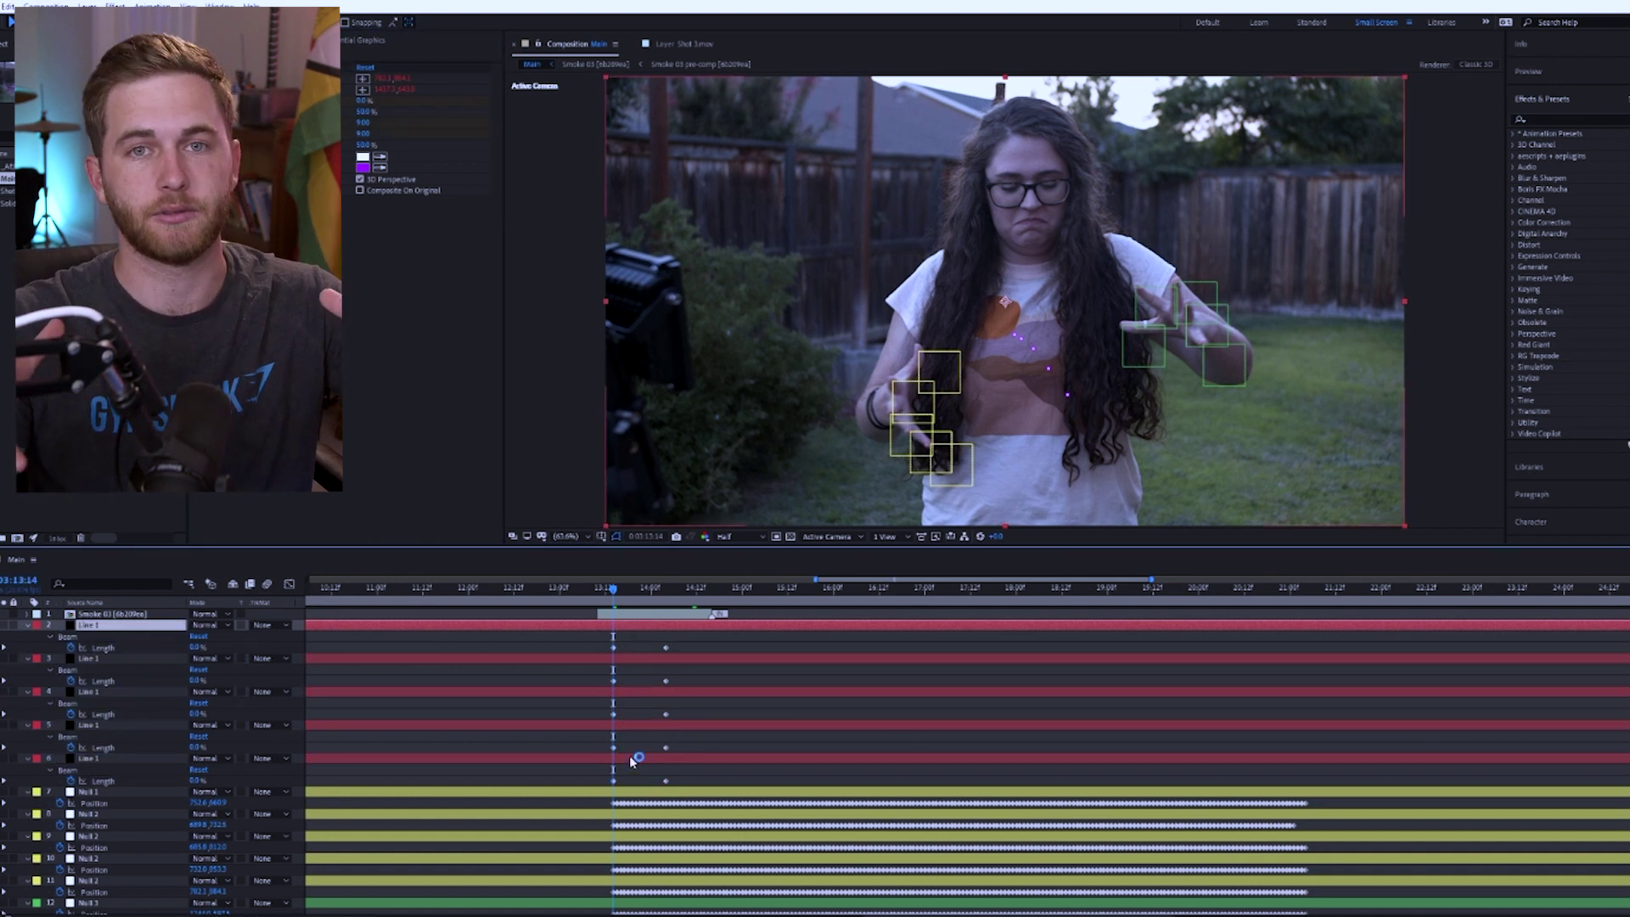
{"action": "key", "text": "ctrl+v"}
{"action": "left_click", "coordinate": [623, 685]}
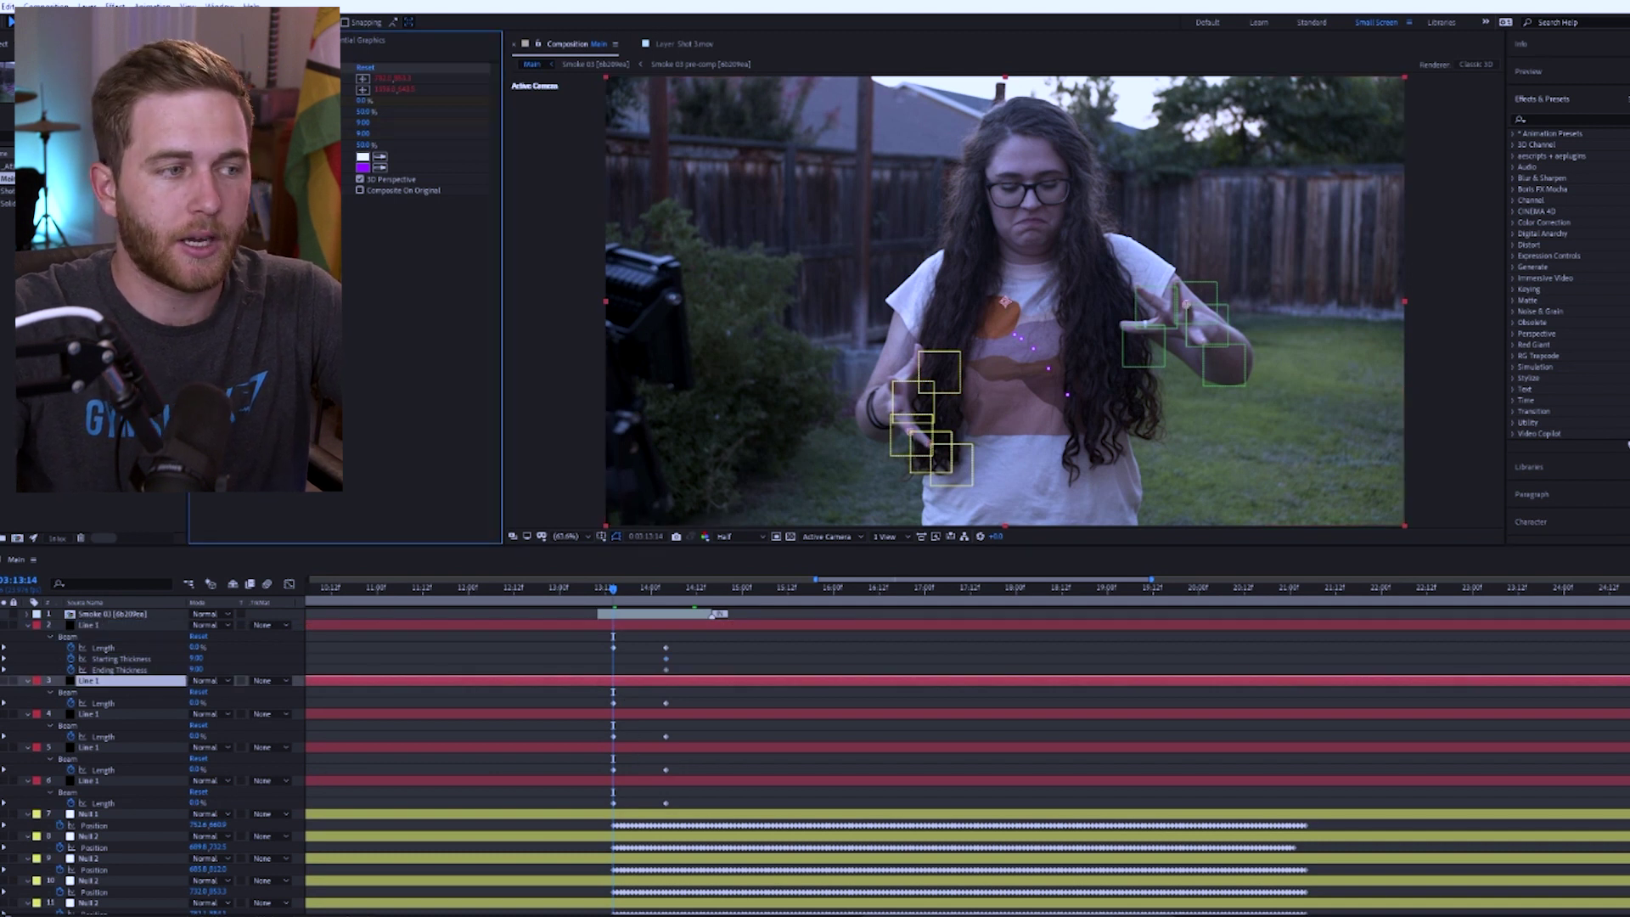
{"action": "key", "text": "Return"}
{"action": "left_click", "coordinate": [601, 680]}
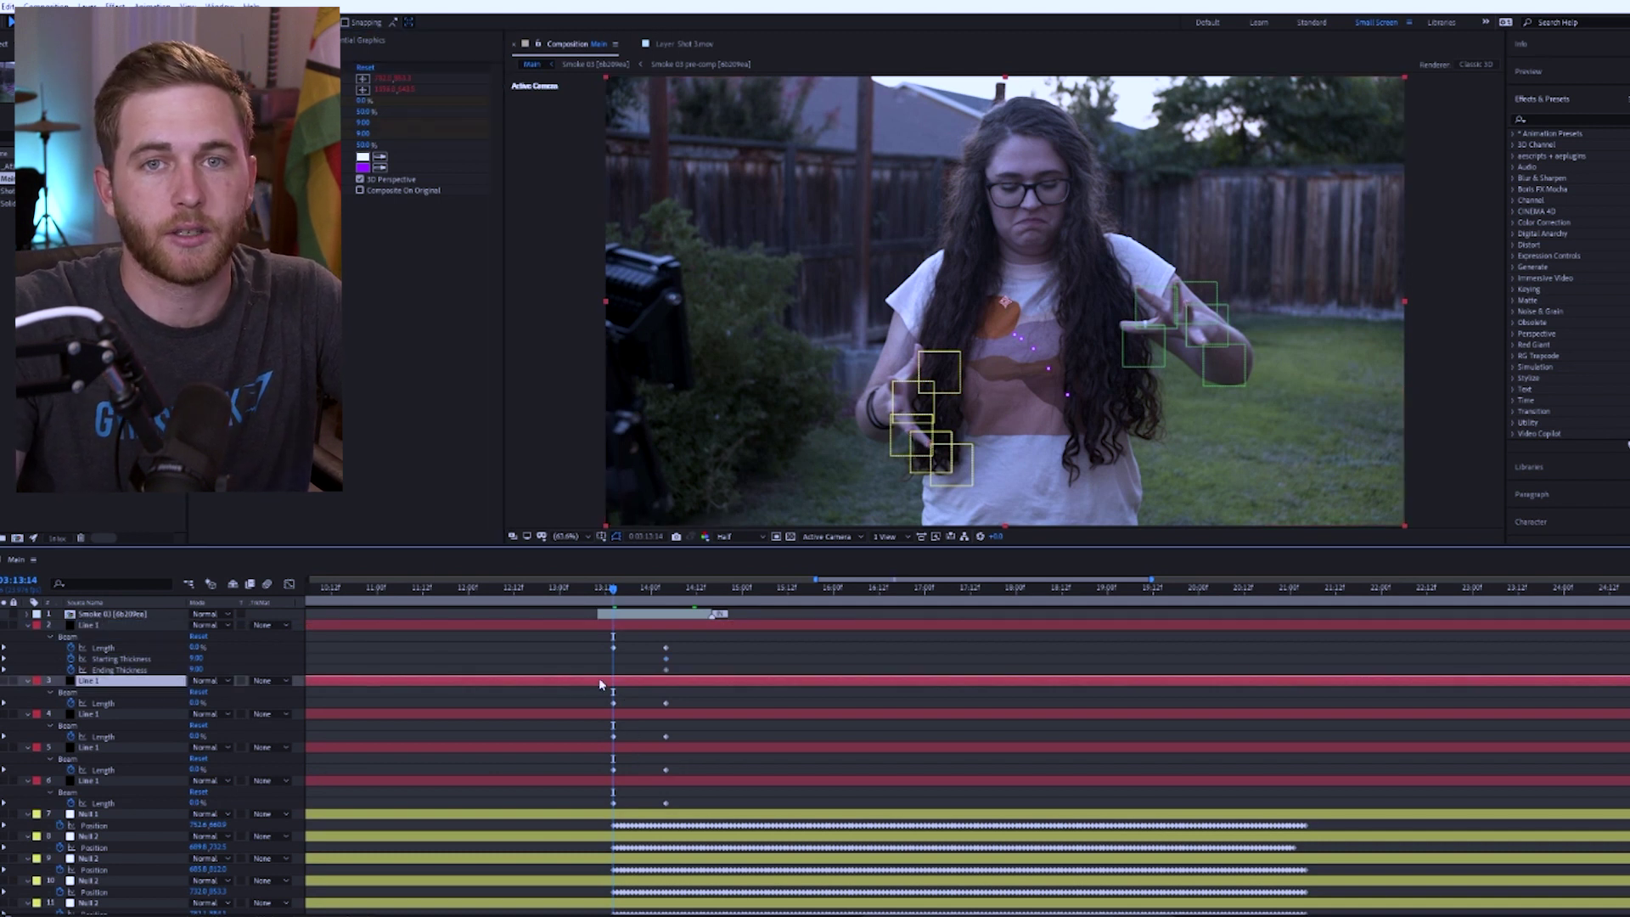
Step: Add the same Starting Thickness and Ending Thickness keyframes to the four remaining line layers
{"action": "key", "text": "u"}
{"action": "key", "text": "u"}
{"action": "left_click_drag", "start_coordinate": [601, 711], "coordinate": [627, 730]}
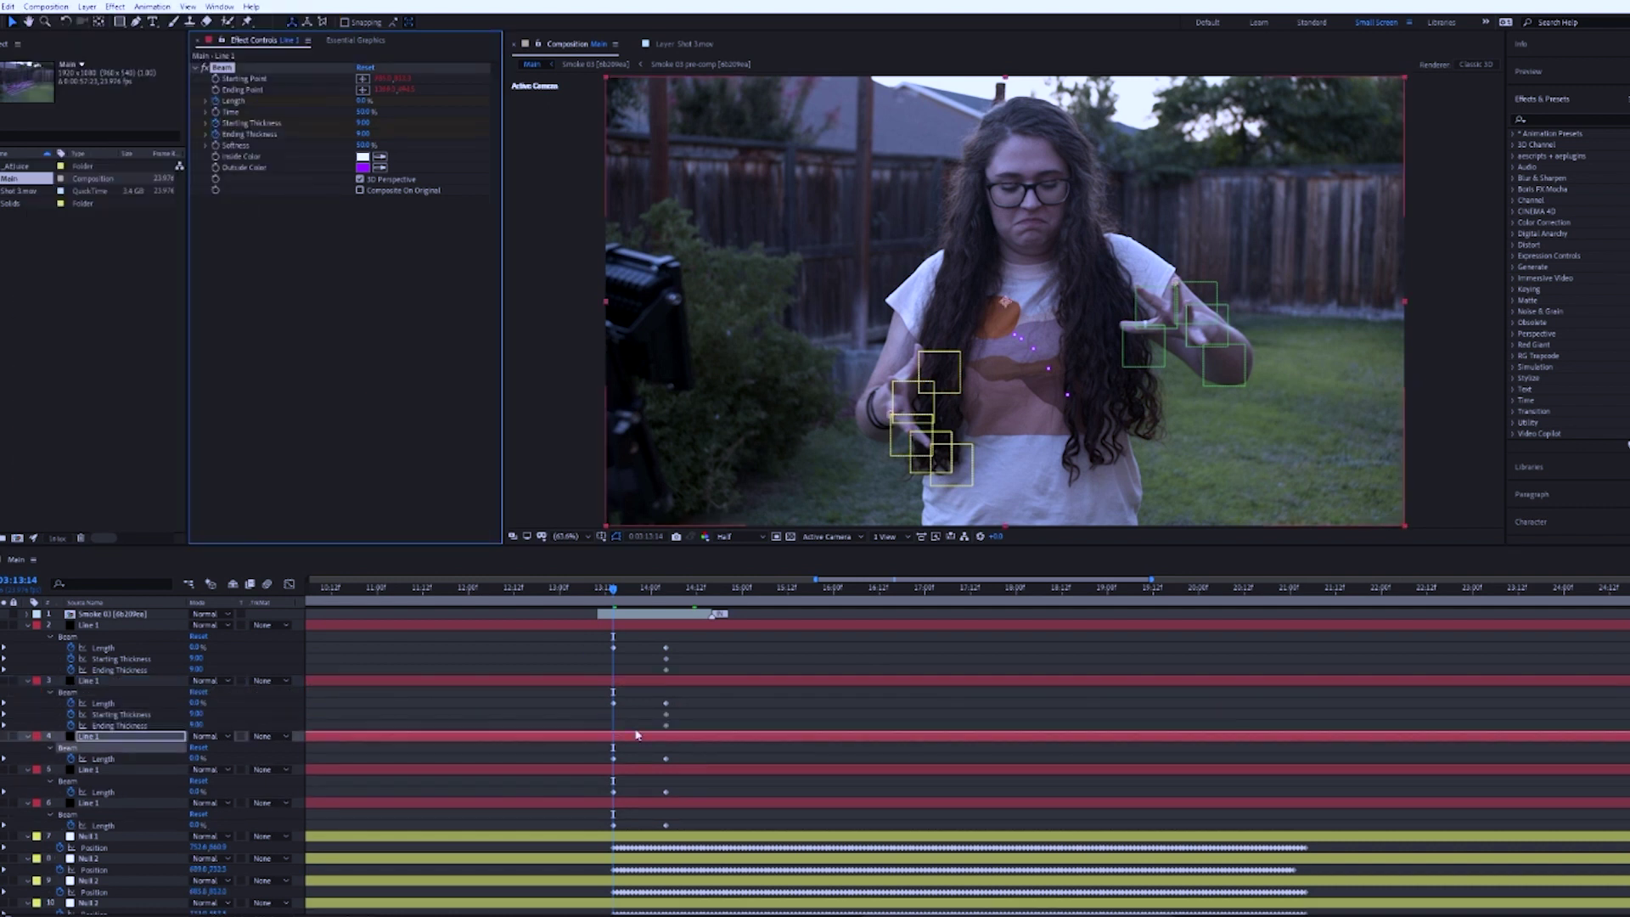
{"action": "key", "text": "ctrl+v"}
{"action": "left_click_drag", "start_coordinate": [613, 770], "coordinate": [668, 777]}
{"action": "key", "text": "ctrl+v"}
Step: Keyframe Starting and Ending Thickness at 0 at 13:14 on every line layer and play back the beams' growth
{"action": "left_click", "coordinate": [421, 400]}
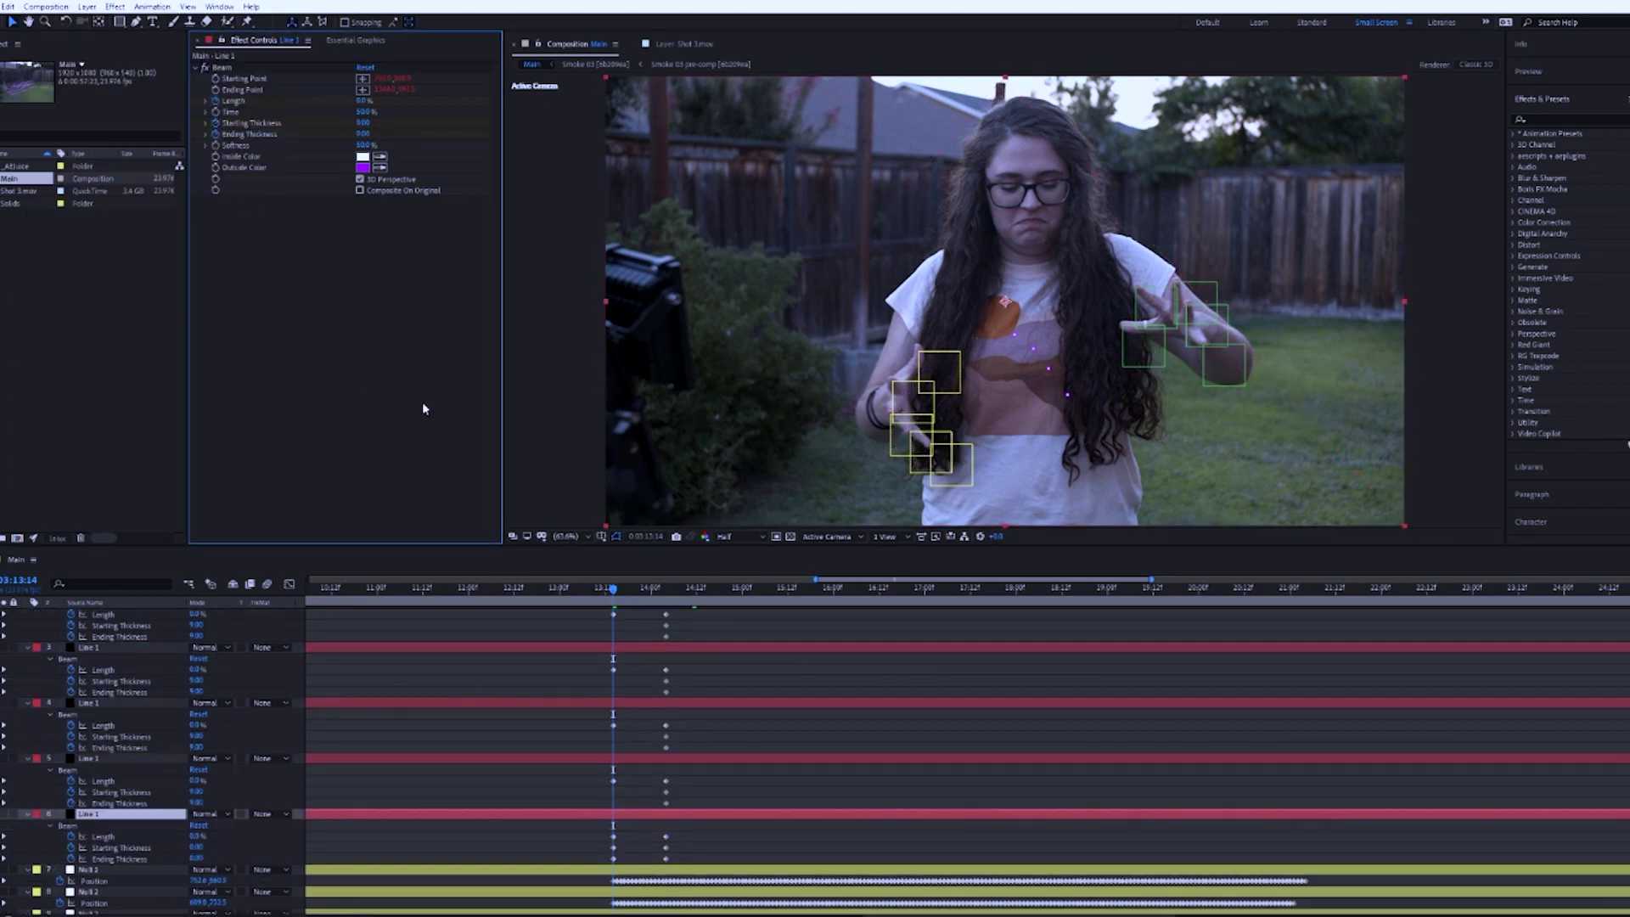
{"action": "scroll", "coordinate": [659, 764], "scroll_direction": "up", "scroll_amount": 2}
{"action": "left_click", "coordinate": [658, 624]}
{"action": "left_click_drag", "start_coordinate": [655, 640], "coordinate": [691, 785]}
{"action": "left_click_drag", "start_coordinate": [685, 588], "coordinate": [626, 589]}
{"action": "key", "text": "space"}
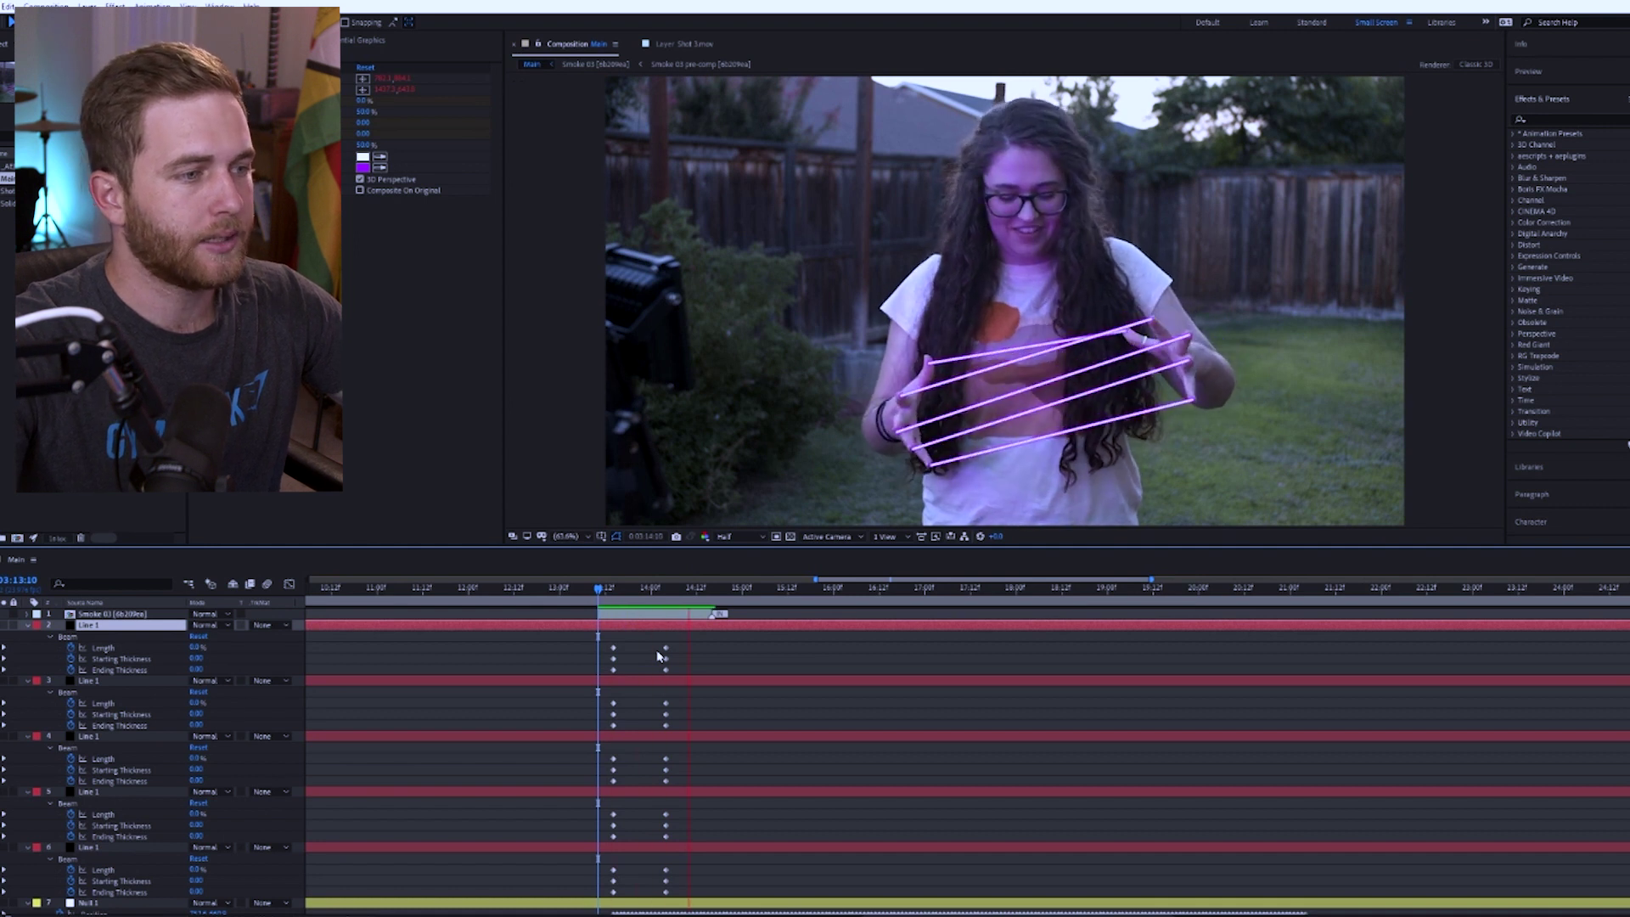
Step: Move the full-beam keyframes close to the starting ones and copy each line's Length and thickness keyframes to 21:02
{"action": "left_click_drag", "start_coordinate": [657, 641], "coordinate": [635, 876]}
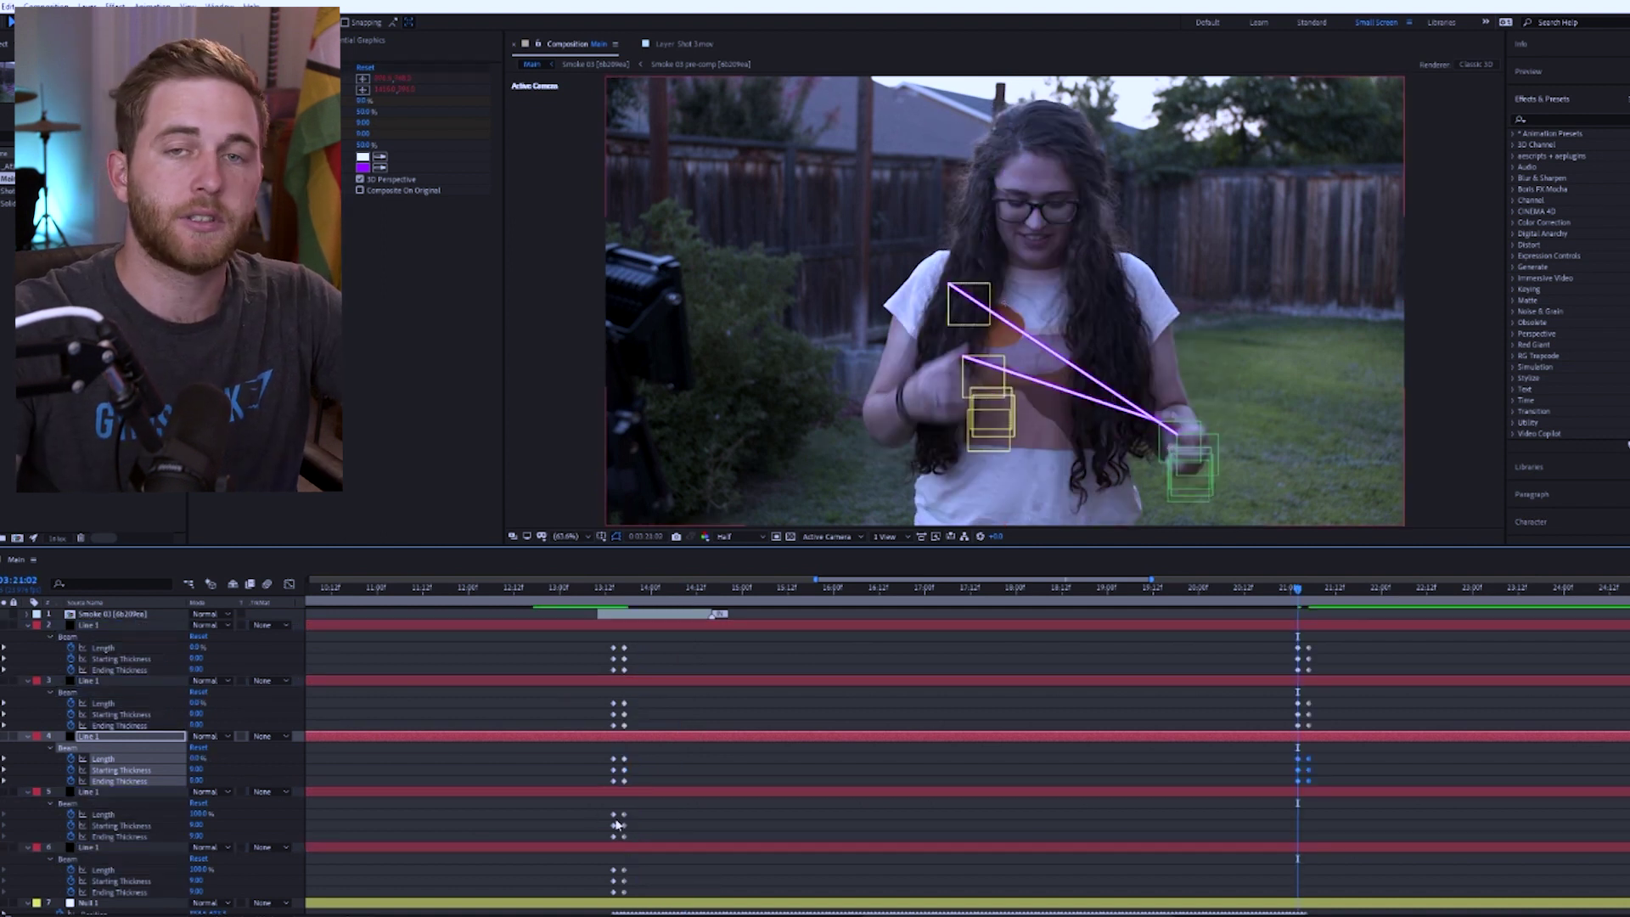
{"action": "left_click_drag", "start_coordinate": [601, 809], "coordinate": [628, 896]}
{"action": "key", "text": "ctrl+c"}
{"action": "key", "text": "ctrl+v"}
{"action": "key", "text": "ctrl+c"}
{"action": "key", "text": "ctrl+v"}
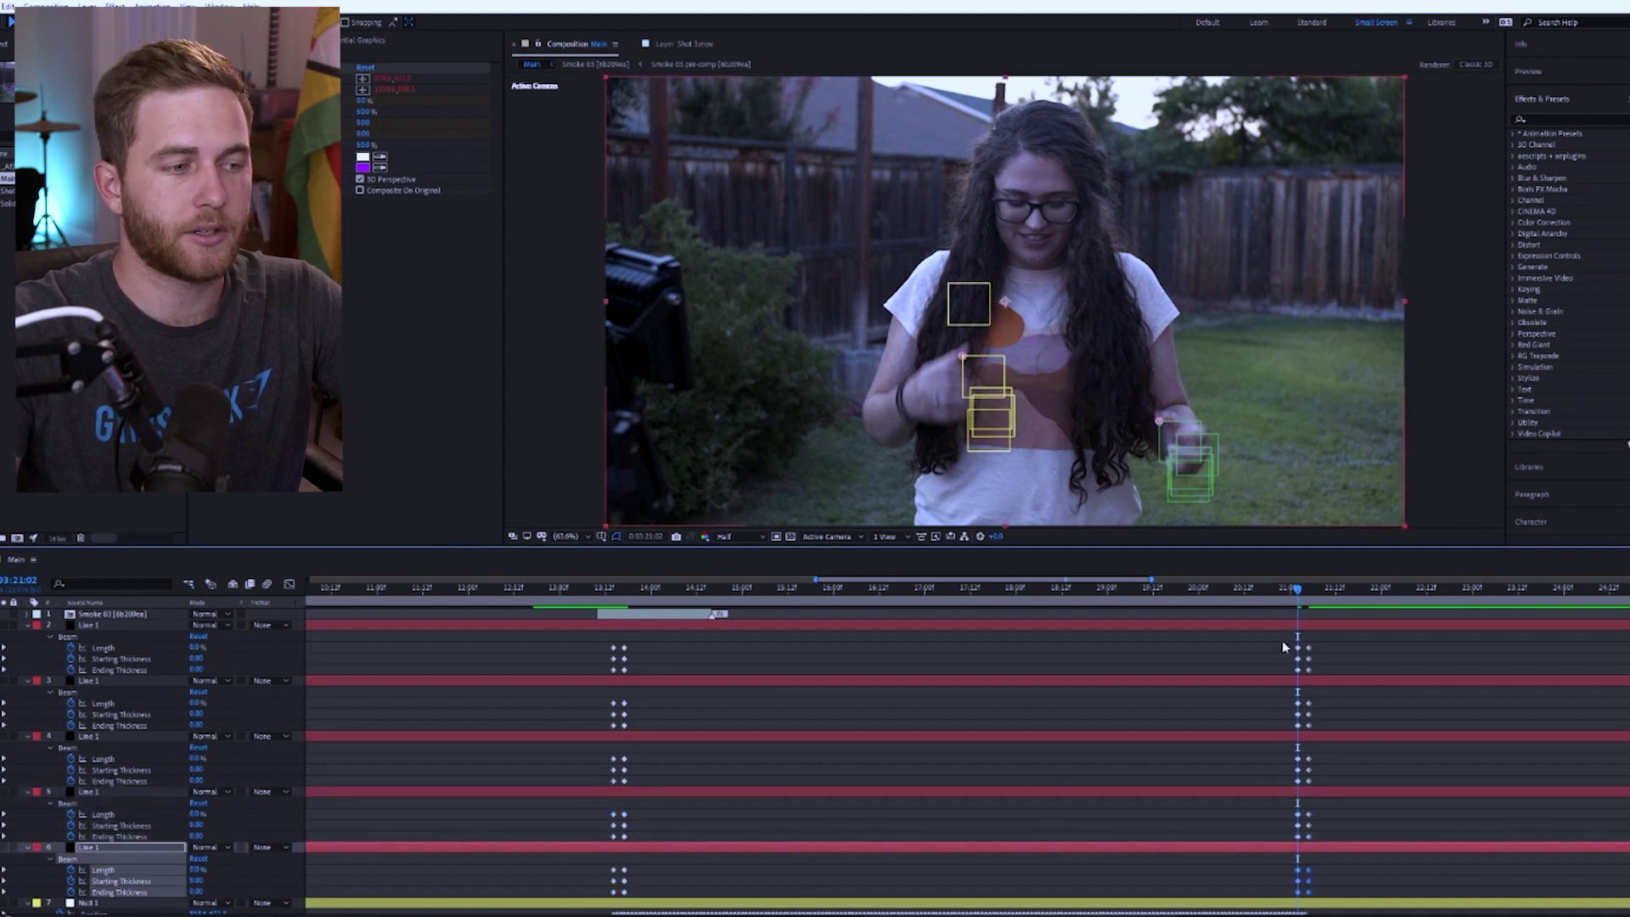
Step: Swap the order of the end keyframes on all five line layers so the beams shrink from full length to zero
{"action": "left_click_drag", "start_coordinate": [1283, 644], "coordinate": [1320, 876]}
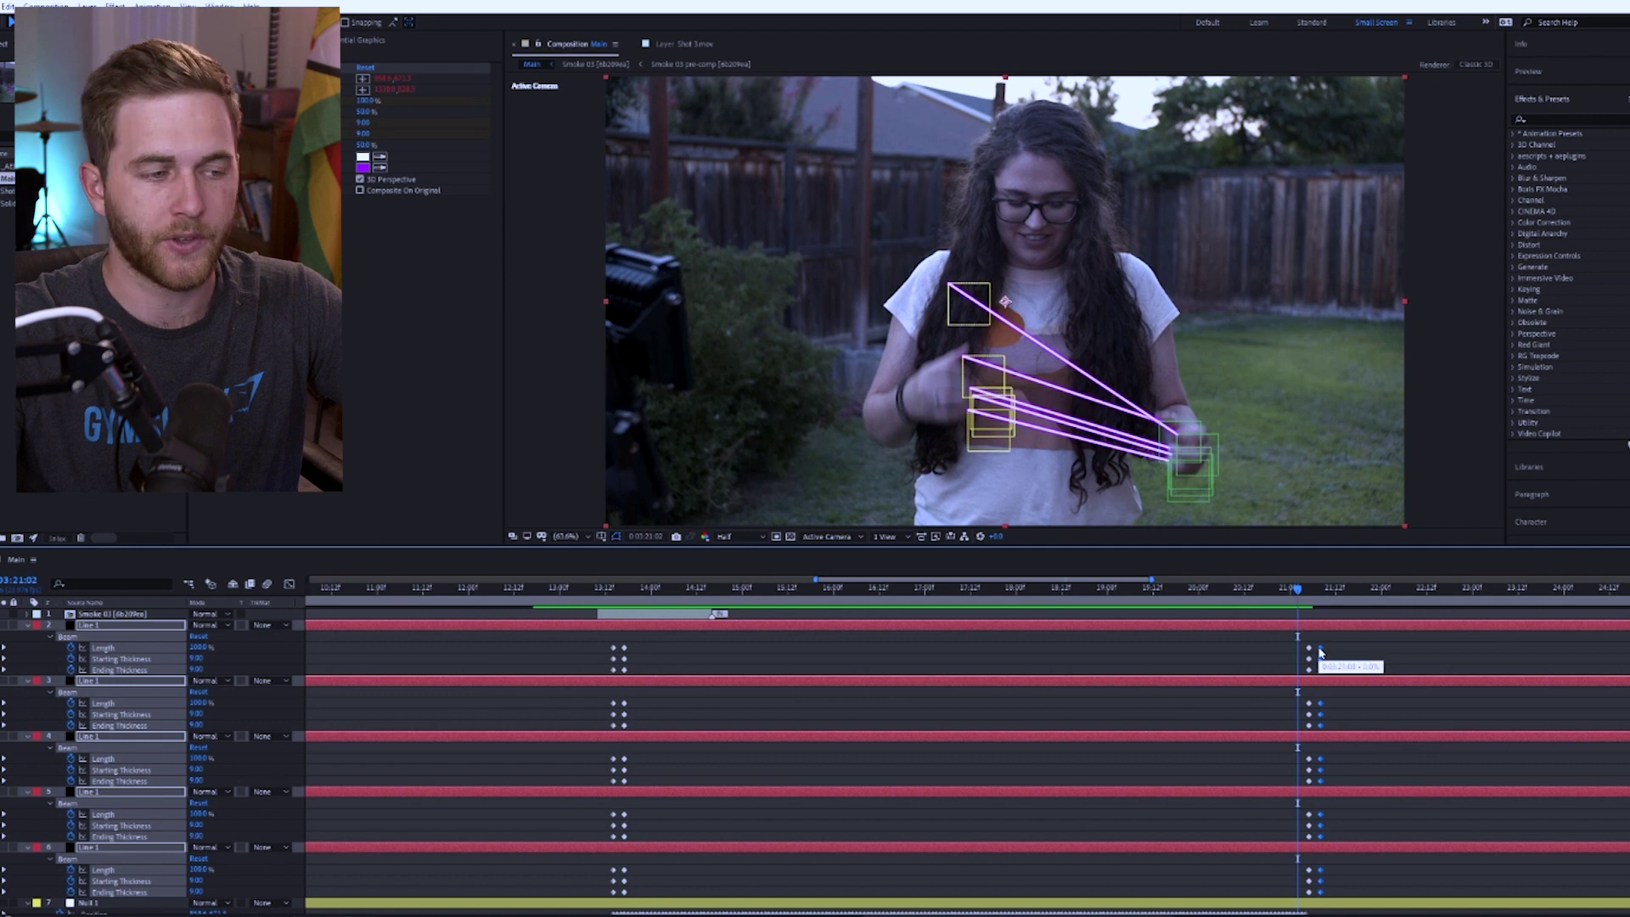
{"action": "left_click_drag", "start_coordinate": [1342, 635], "coordinate": [1303, 893]}
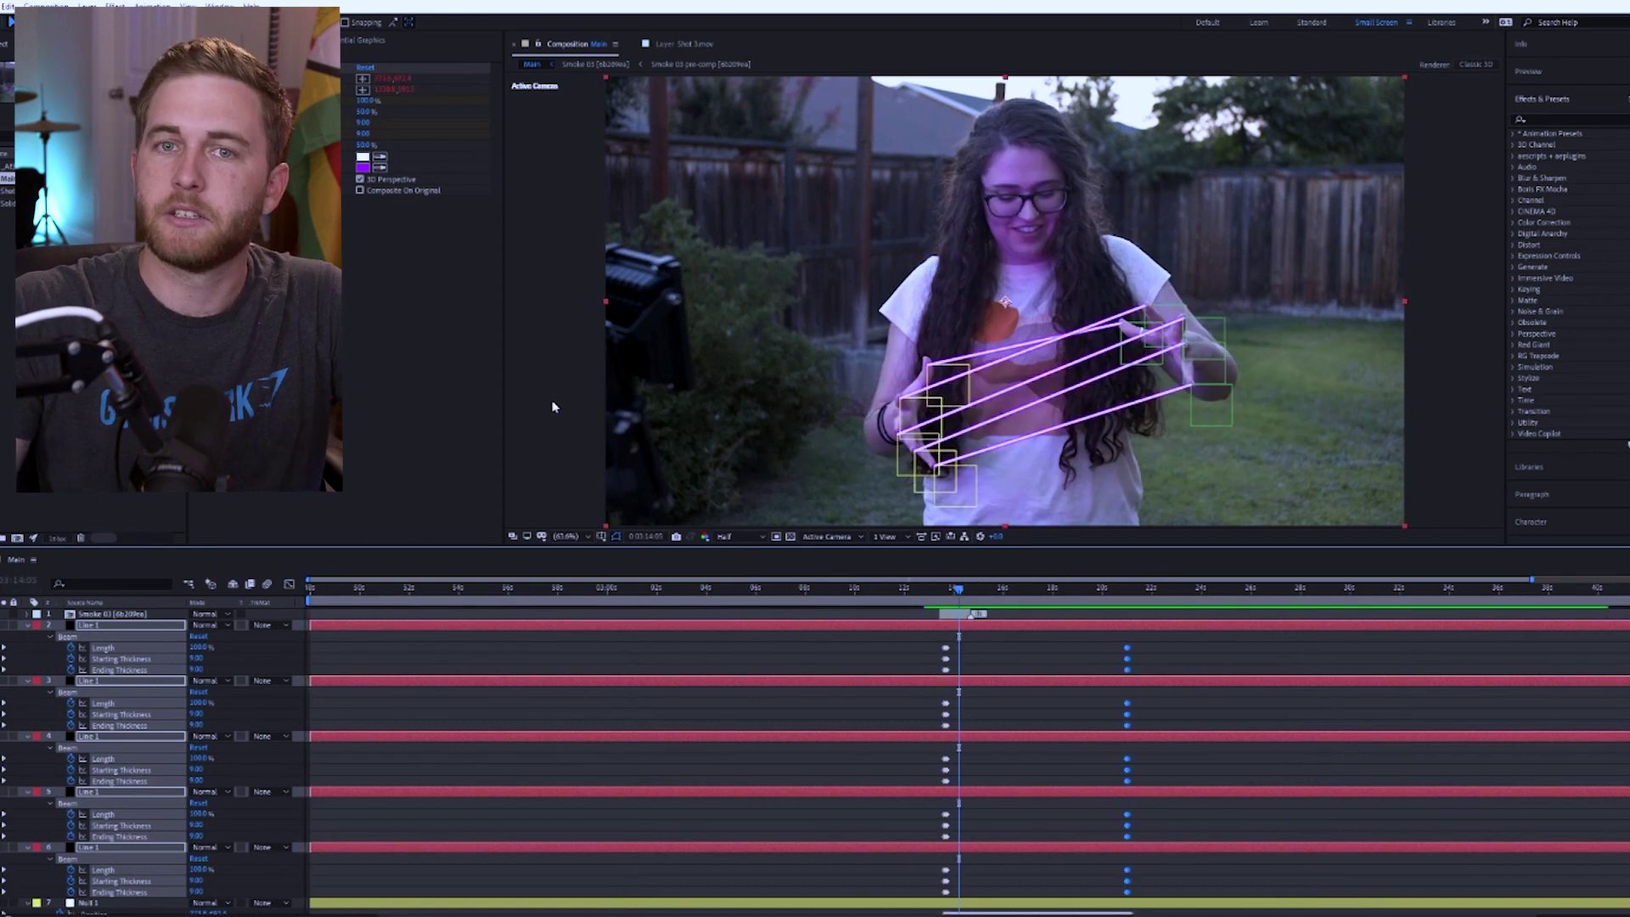
Step: Create a new black comp-size solid named Thumb
{"action": "left_click", "coordinate": [552, 406]}
{"action": "right_click", "coordinate": [551, 407]}
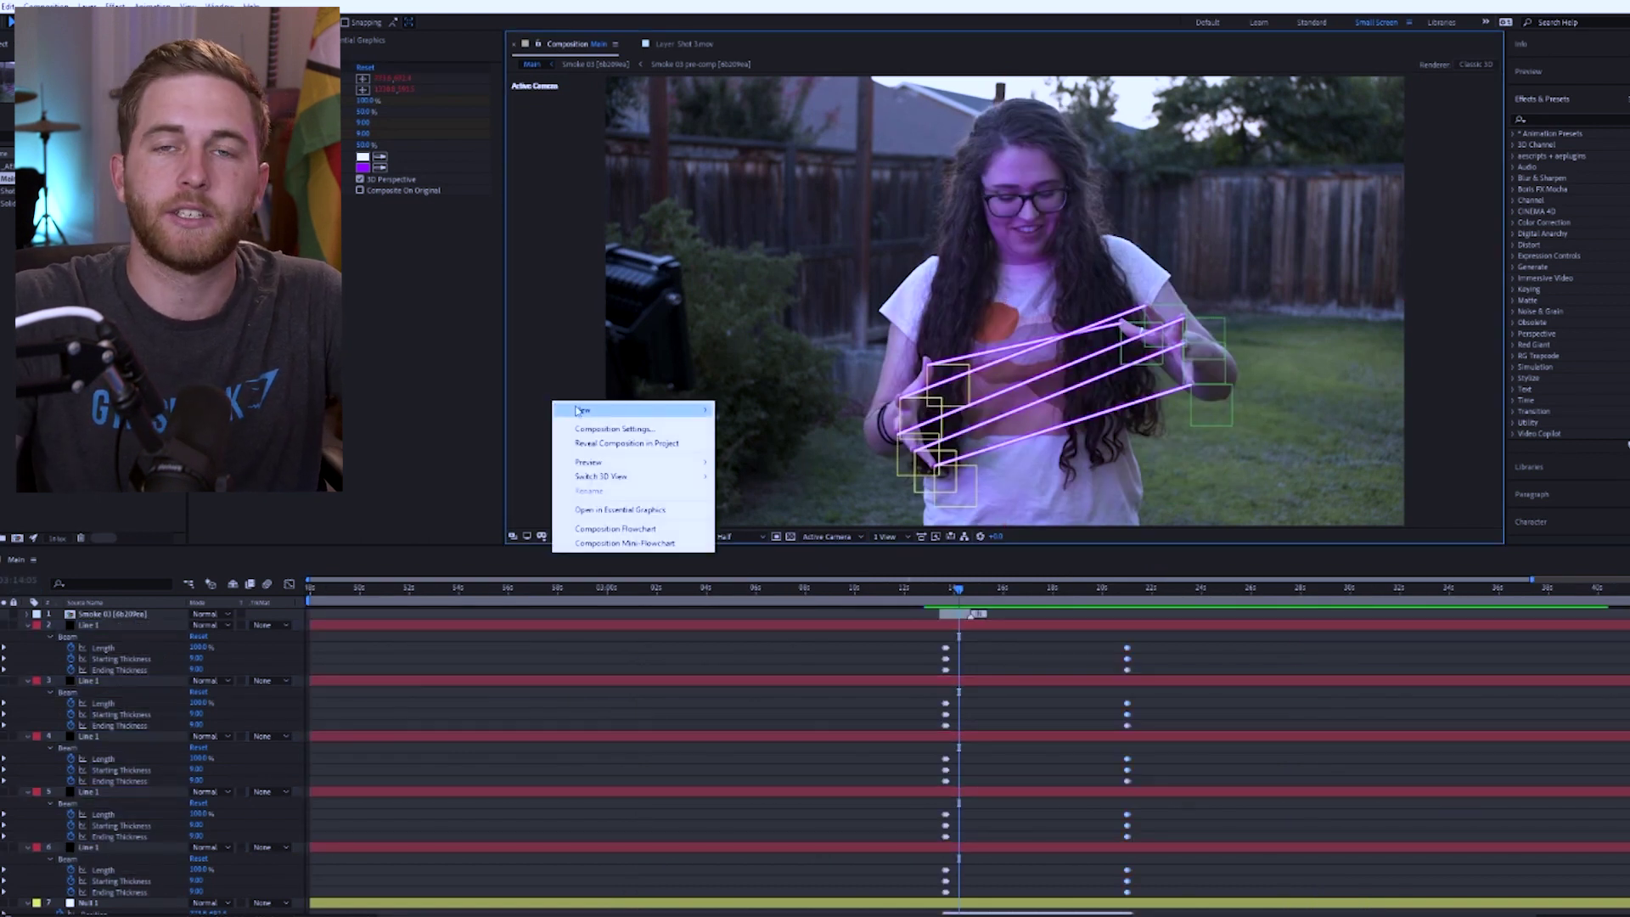
{"action": "mouse_move", "coordinate": [594, 412]}
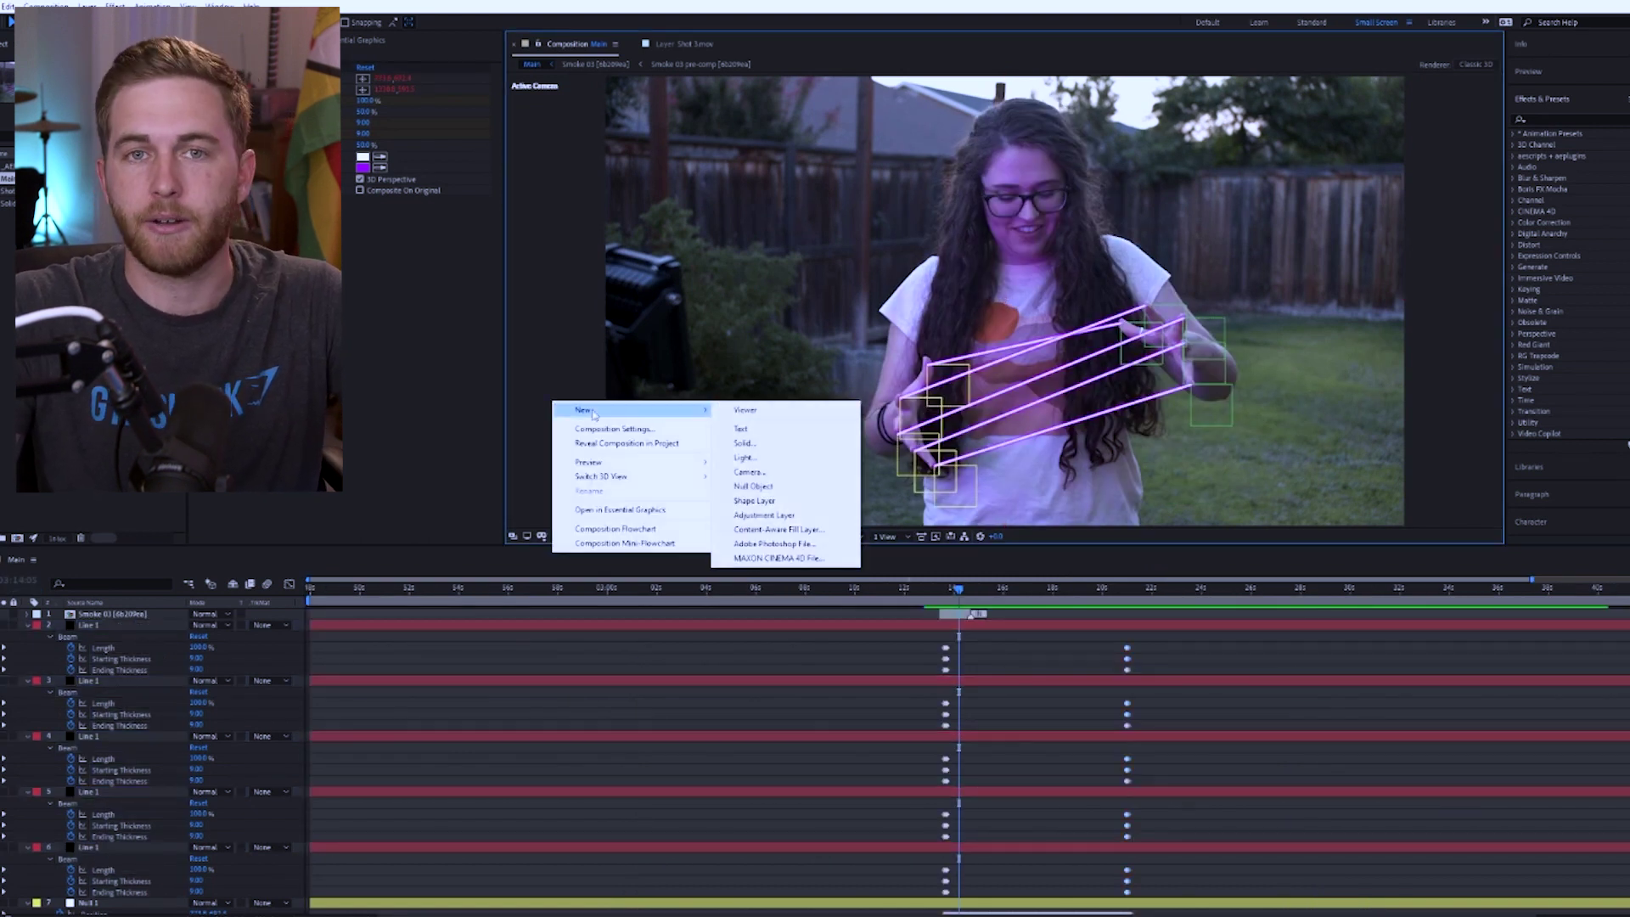
{"action": "left_click", "coordinate": [765, 445]}
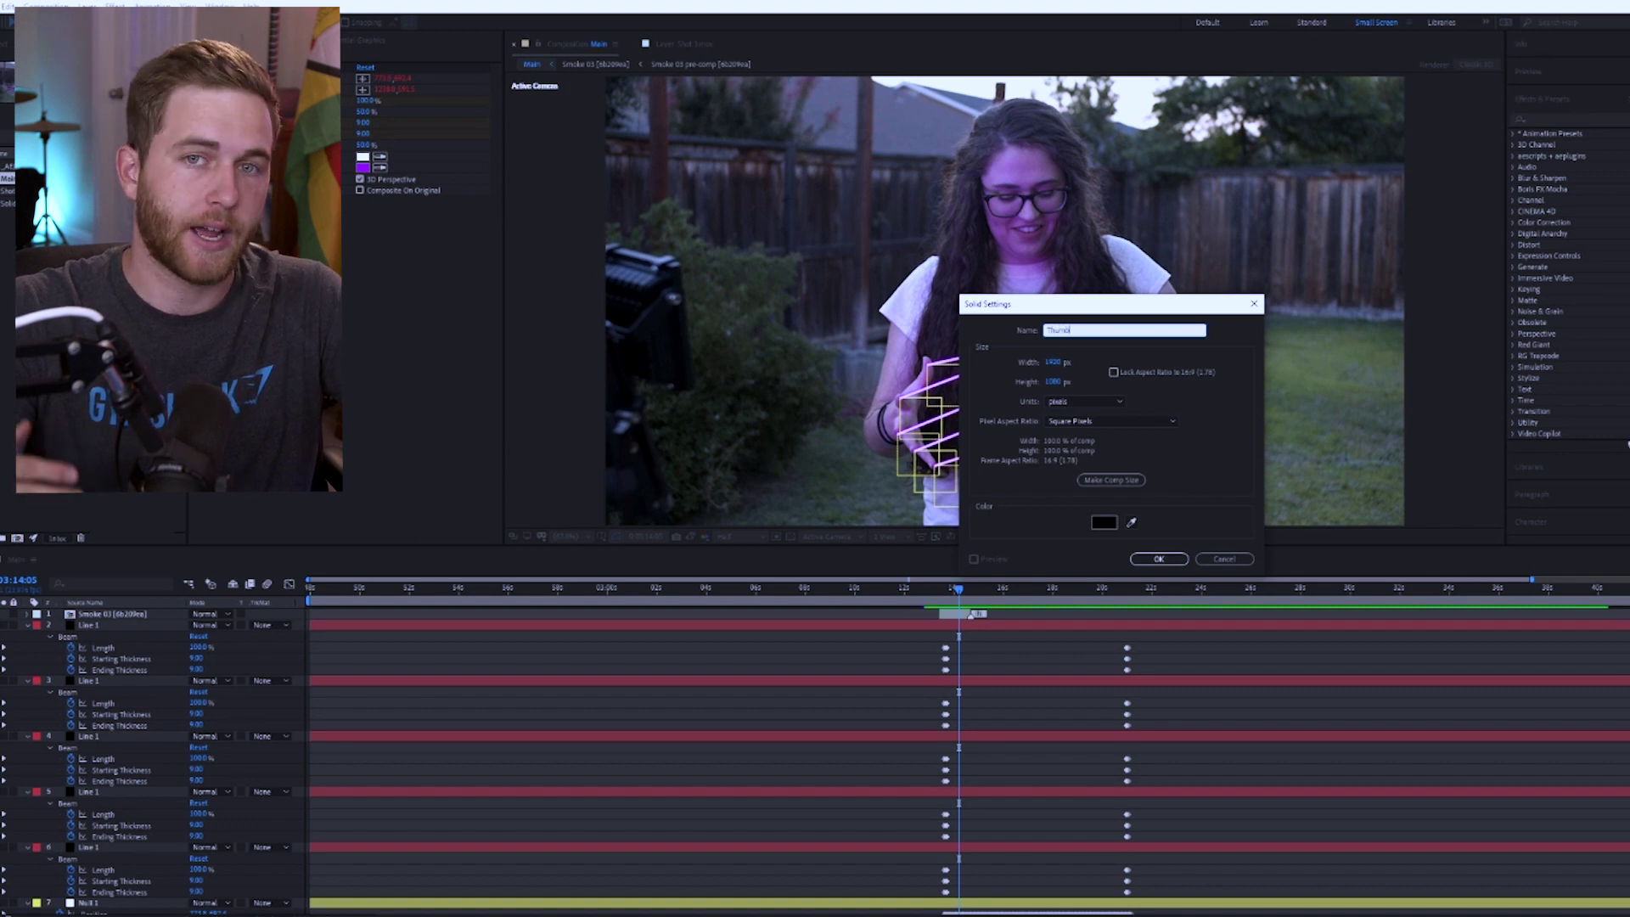
{"action": "key", "text": "Return"}
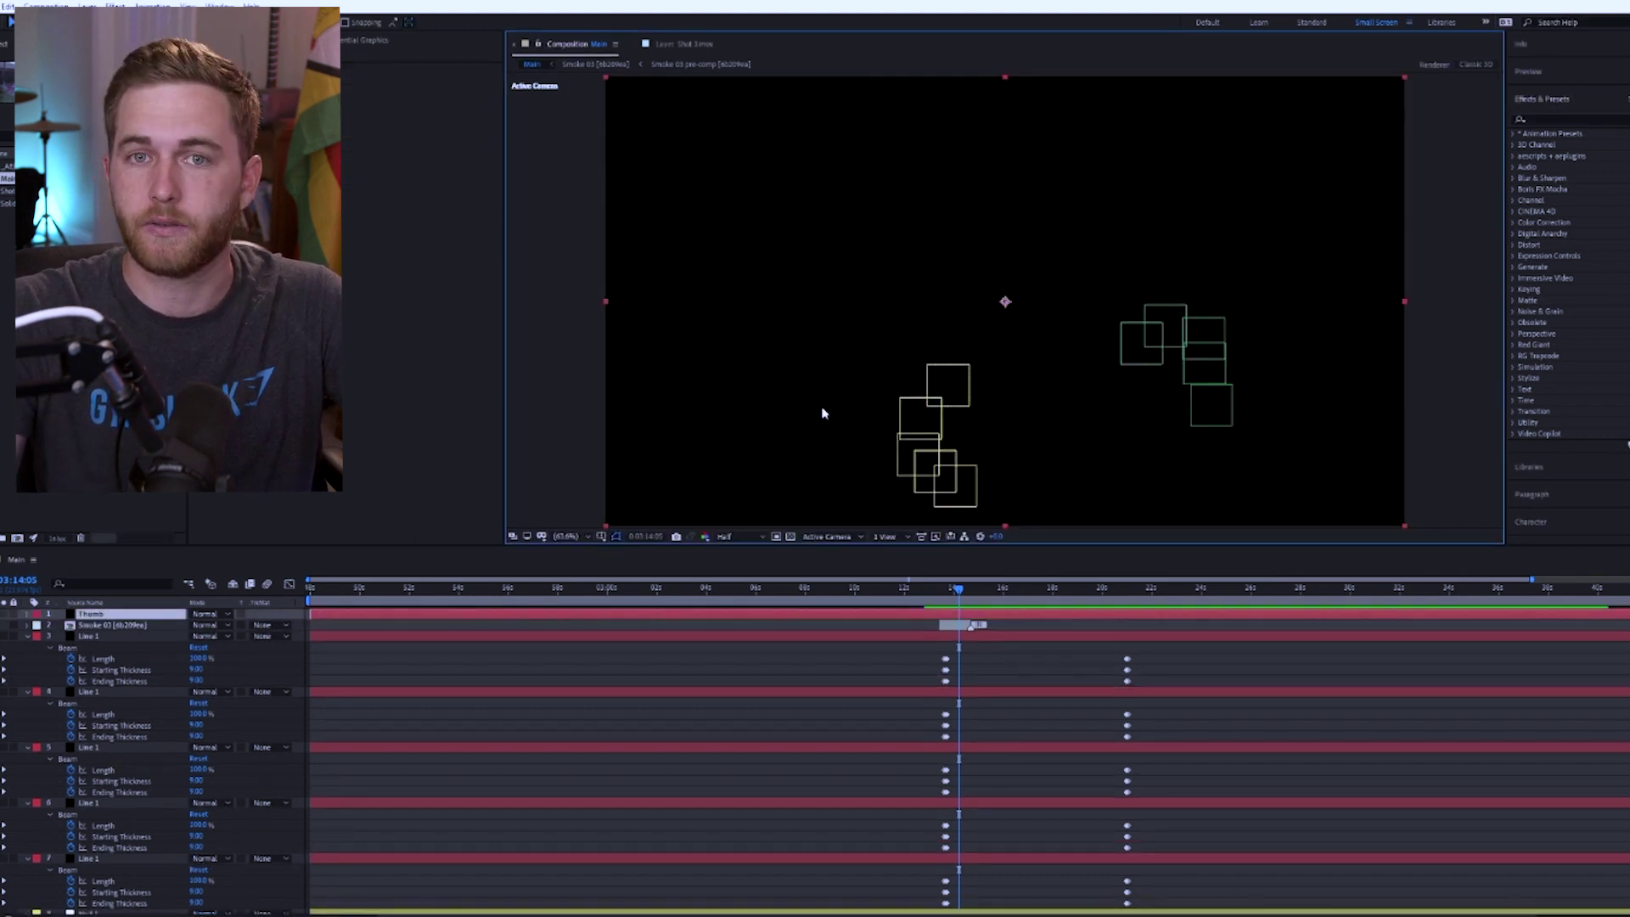
Step: Find the Optical Flares effect and apply it to the thumb solid
{"action": "left_click", "coordinate": [1578, 120]}
{"action": "type", "text": "opti"}
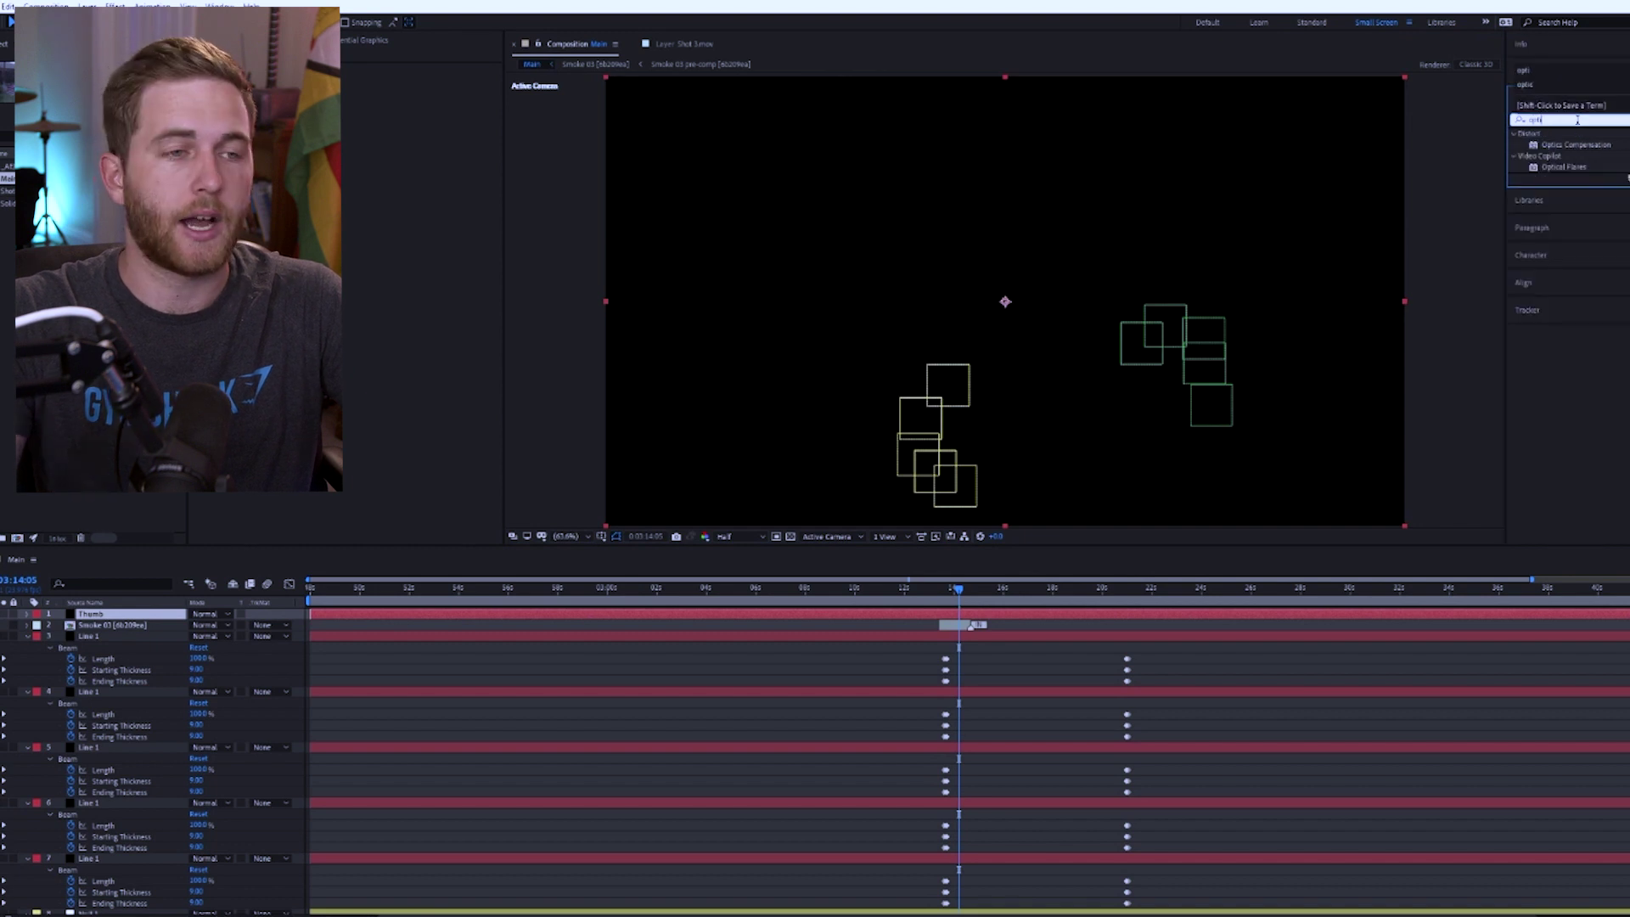
{"action": "double_click", "coordinate": [1581, 171]}
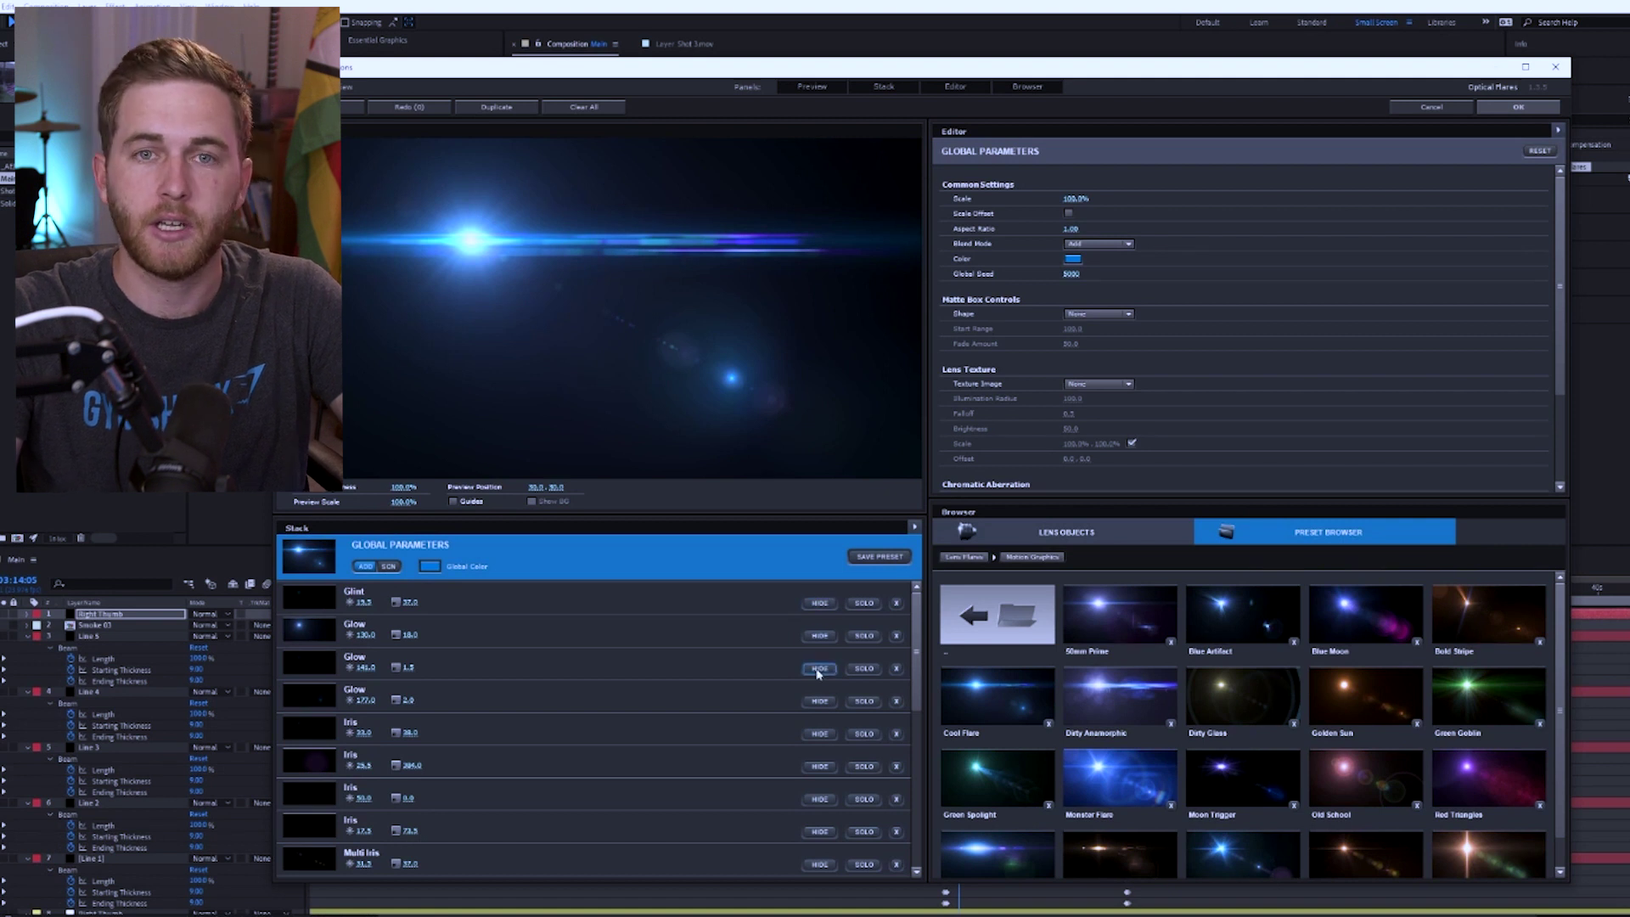
Step: Hide the Spike Glow, last Multi Iris and last Streak in the flare stack, and shift the flare's global colour to violet-blue
{"action": "scroll", "coordinate": [776, 689], "scroll_direction": "down", "scroll_amount": 5}
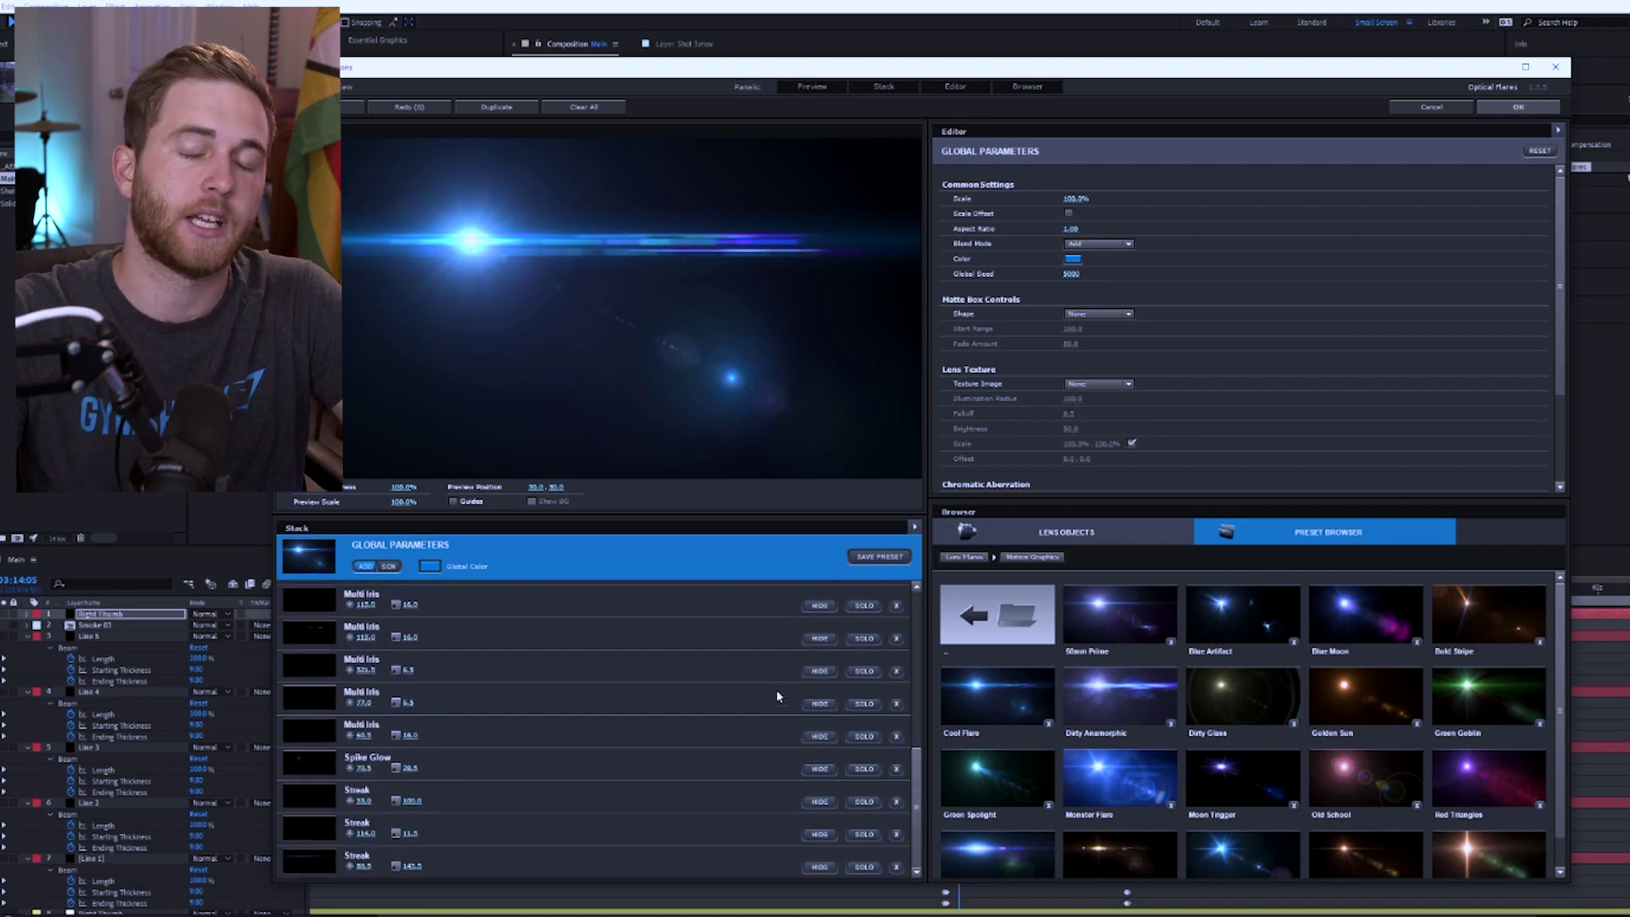
{"action": "left_click", "coordinate": [830, 737]}
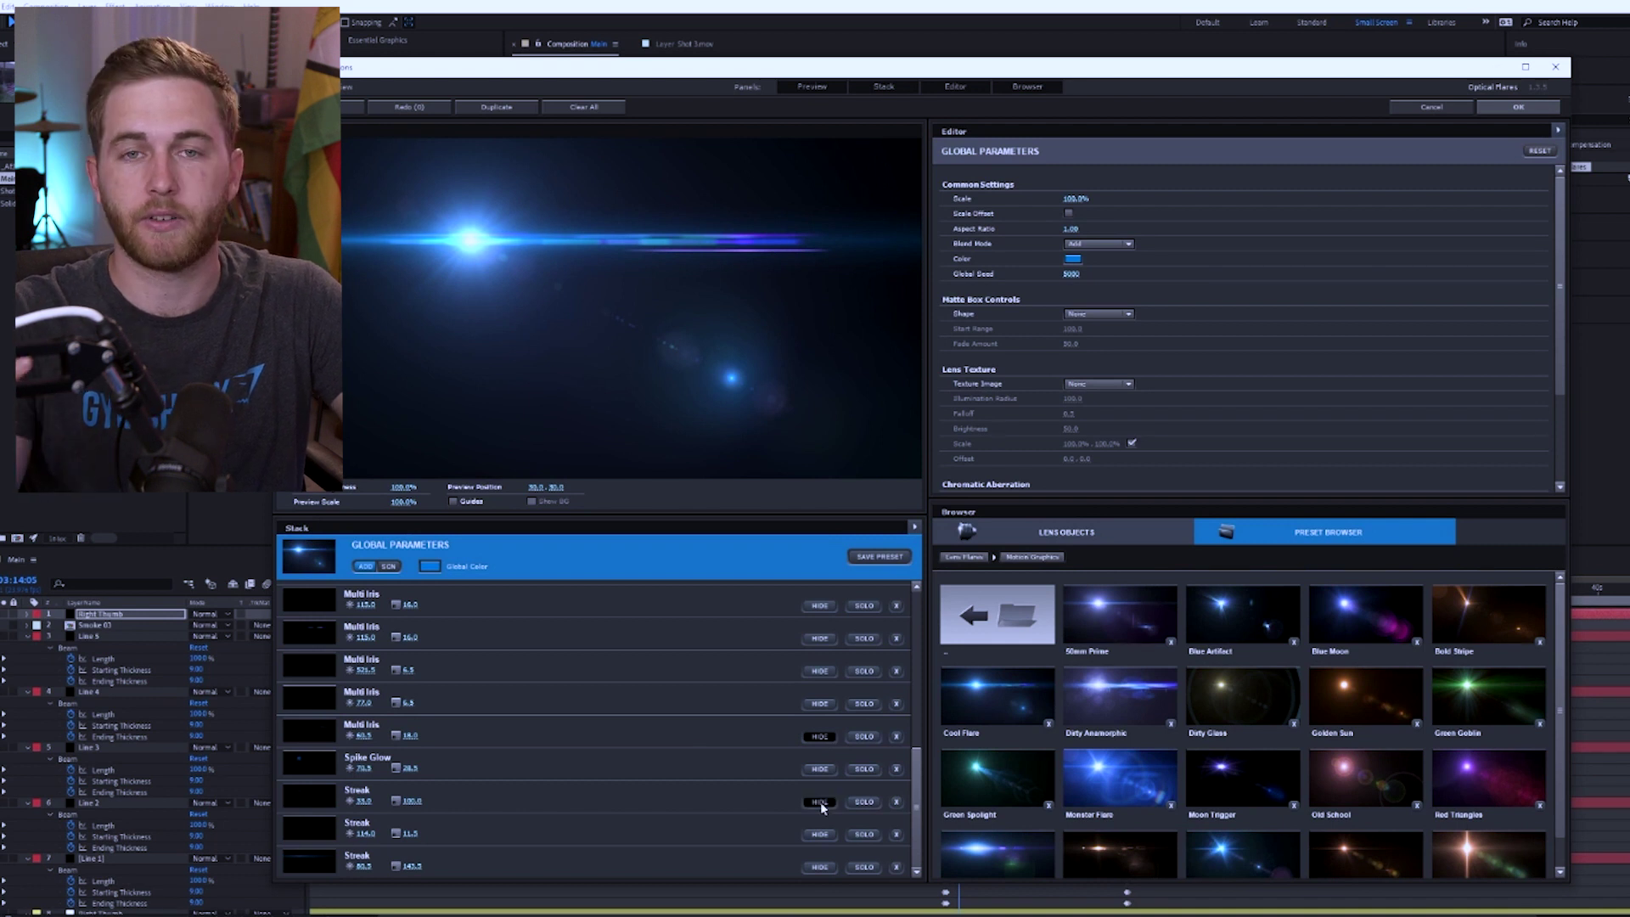
{"action": "left_click", "coordinate": [822, 768]}
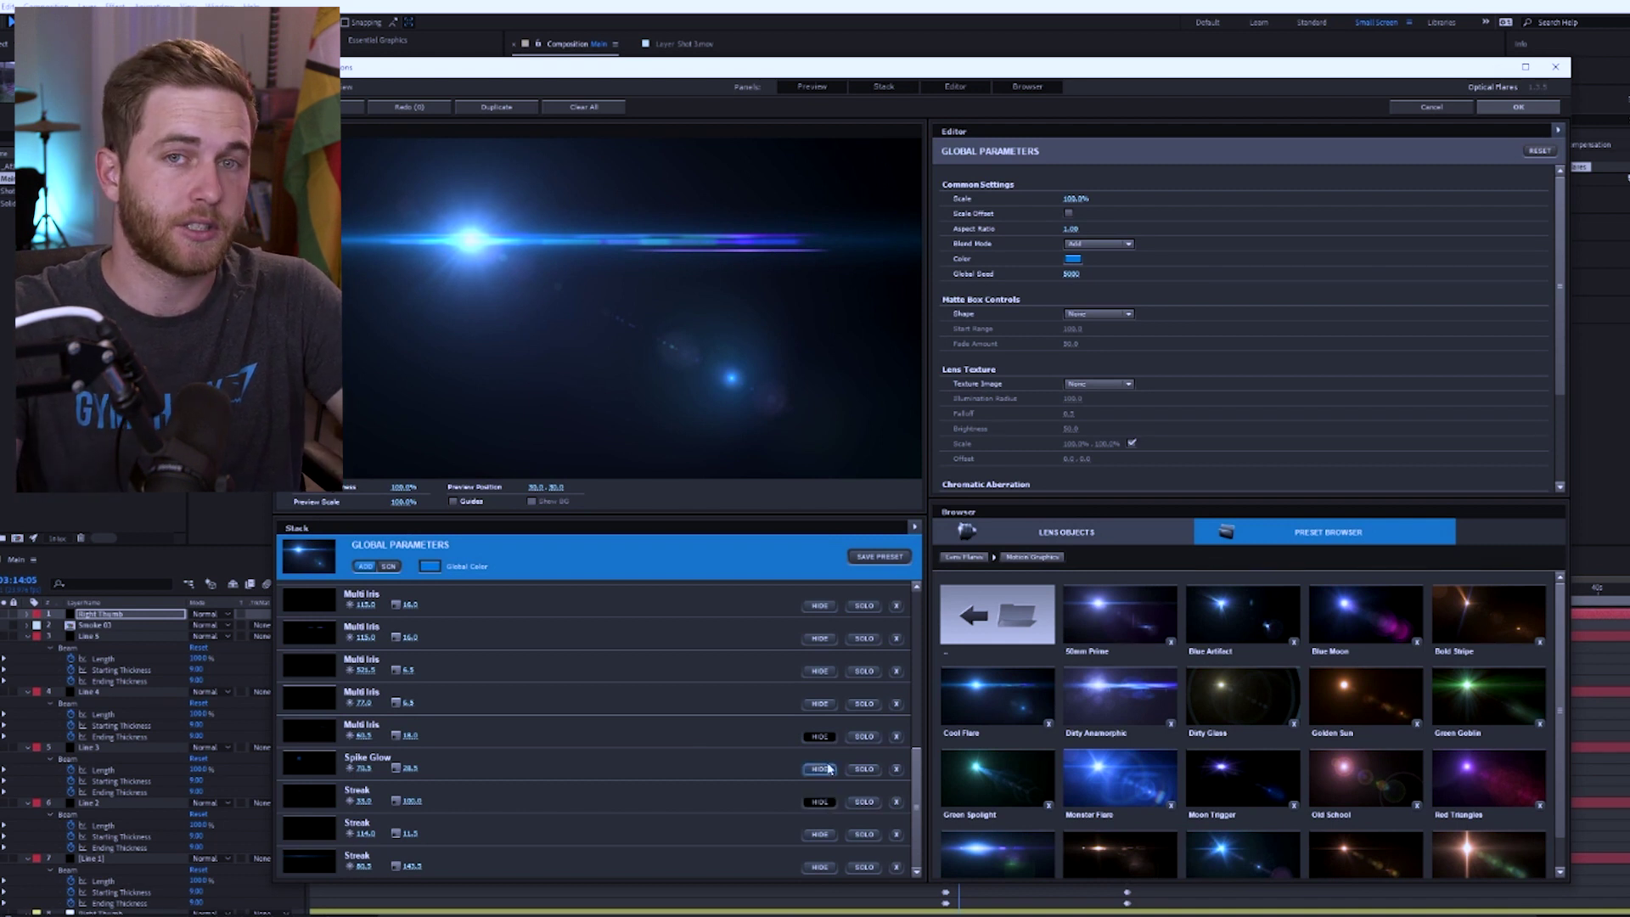
{"action": "left_click", "coordinate": [824, 870]}
{"action": "left_click", "coordinate": [823, 869]}
{"action": "left_click", "coordinate": [825, 870]}
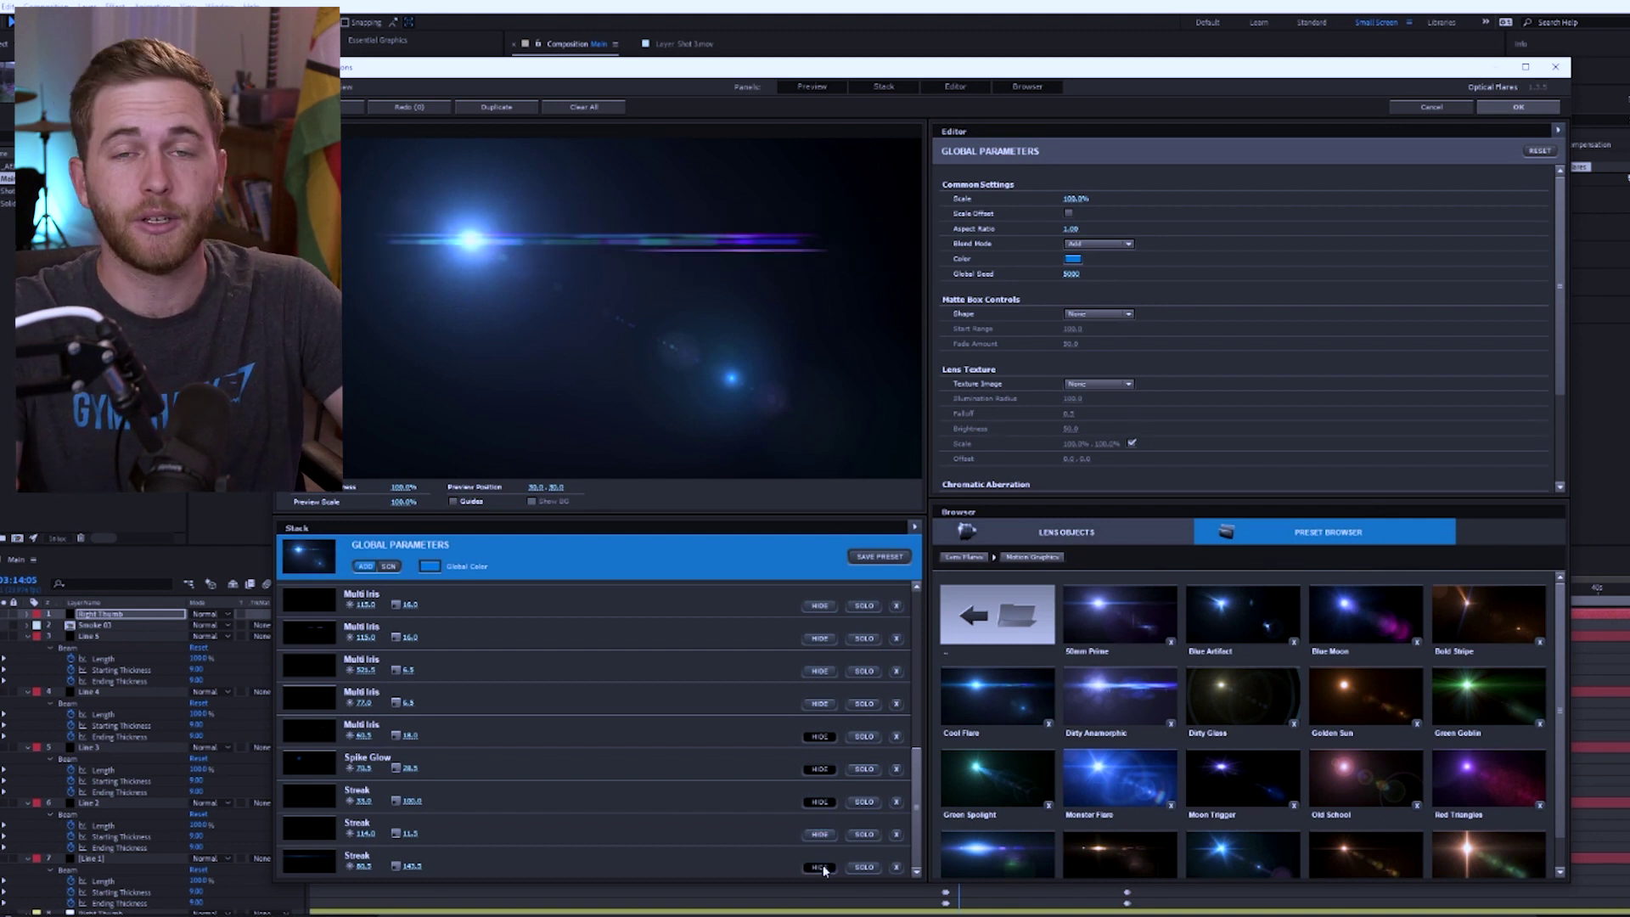
{"action": "left_click_drag", "start_coordinate": [539, 295], "coordinate": [479, 242]}
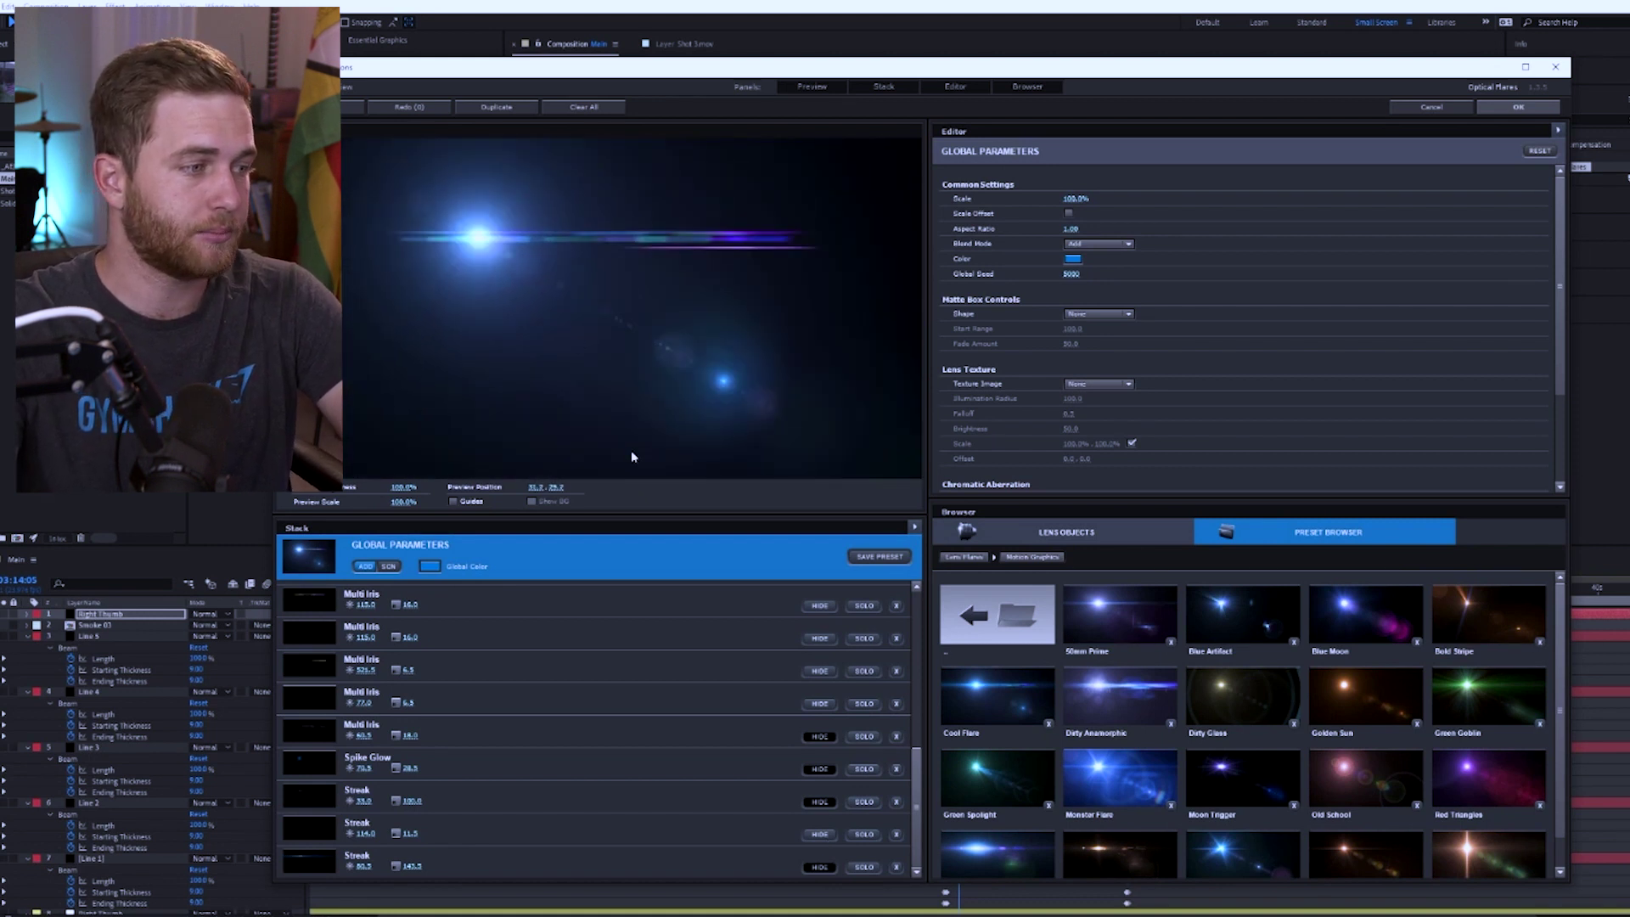
{"action": "left_click", "coordinate": [430, 567]}
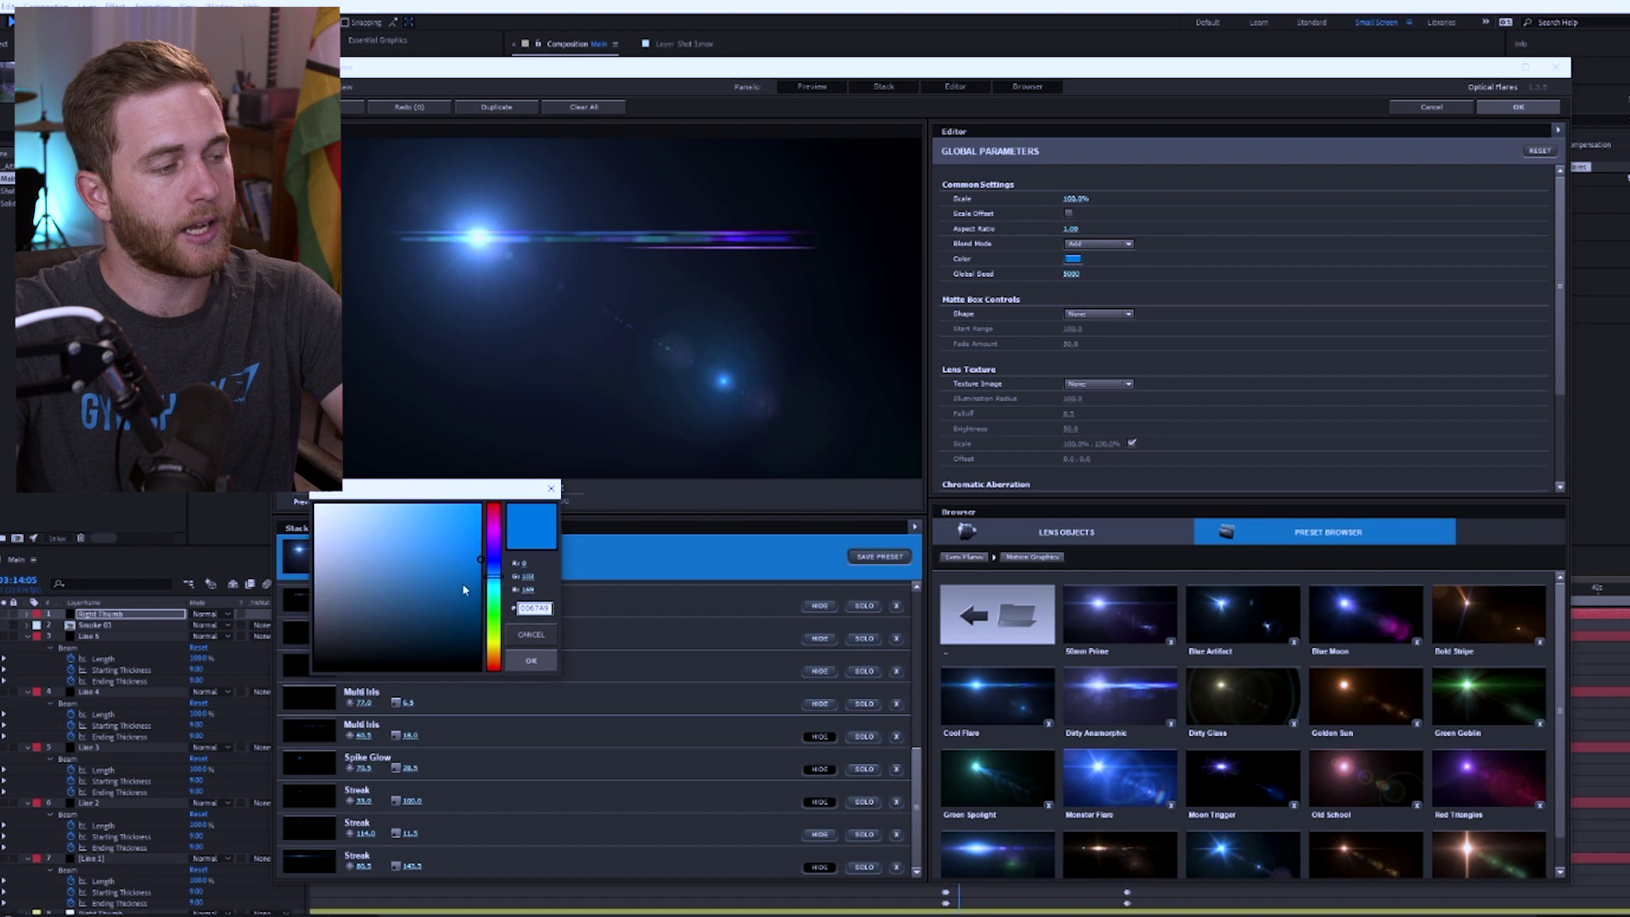
{"action": "left_click_drag", "start_coordinate": [493, 578], "coordinate": [499, 540]}
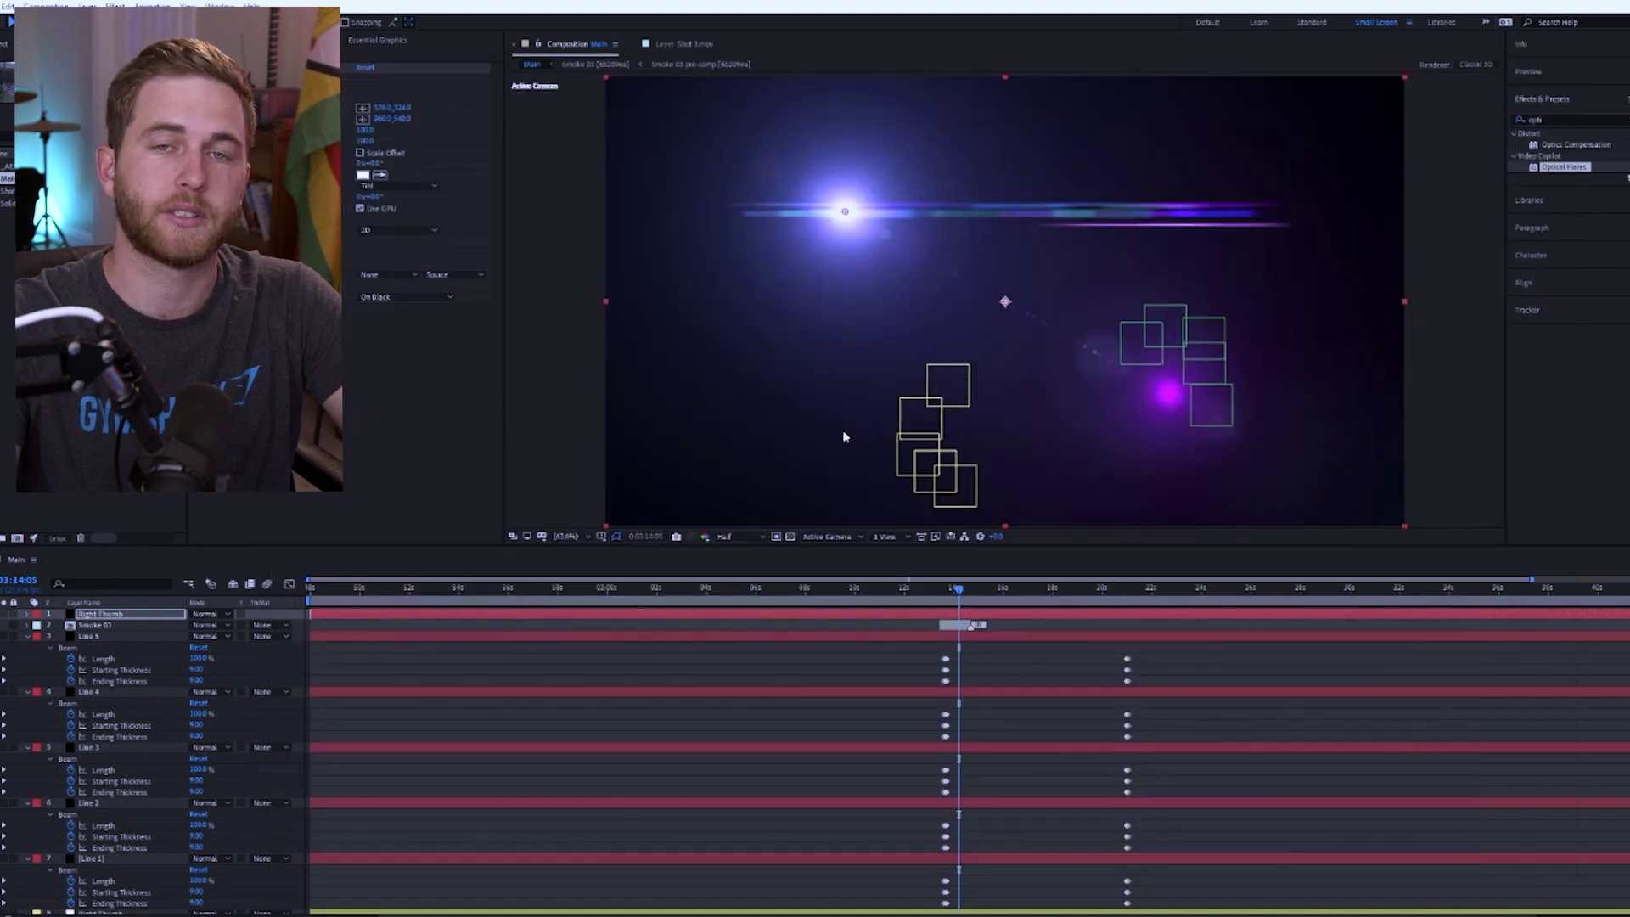
Step: Render the flare On Transparent and link its Position XY to the position of the Right Thumb 2 null
{"action": "left_click", "coordinate": [399, 296]}
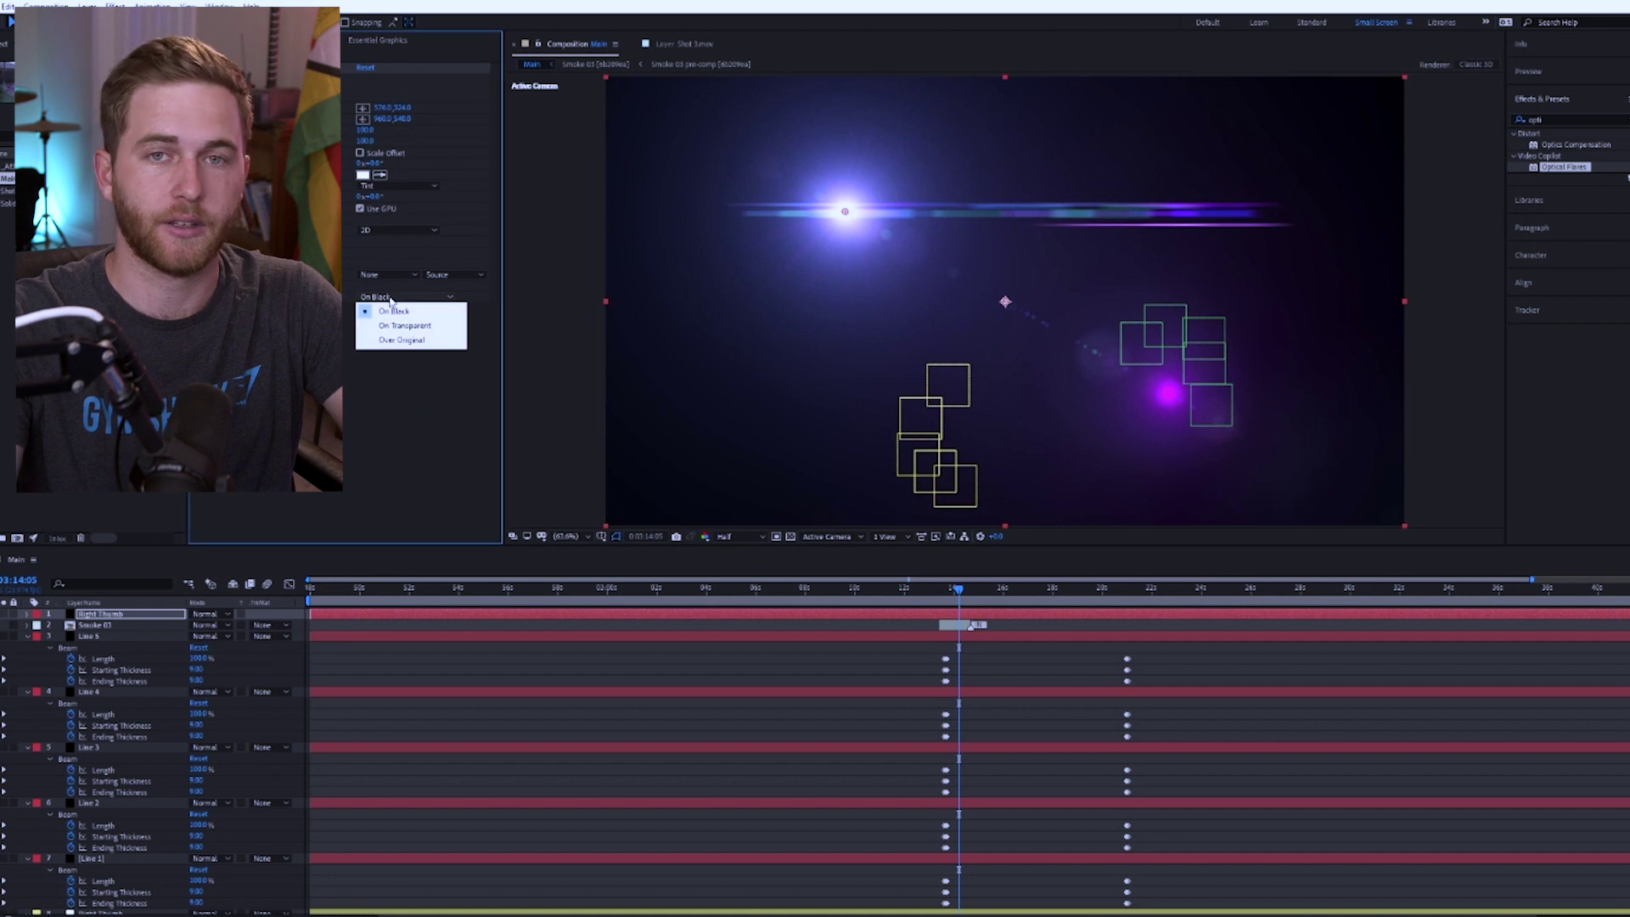
{"action": "left_click", "coordinate": [395, 325]}
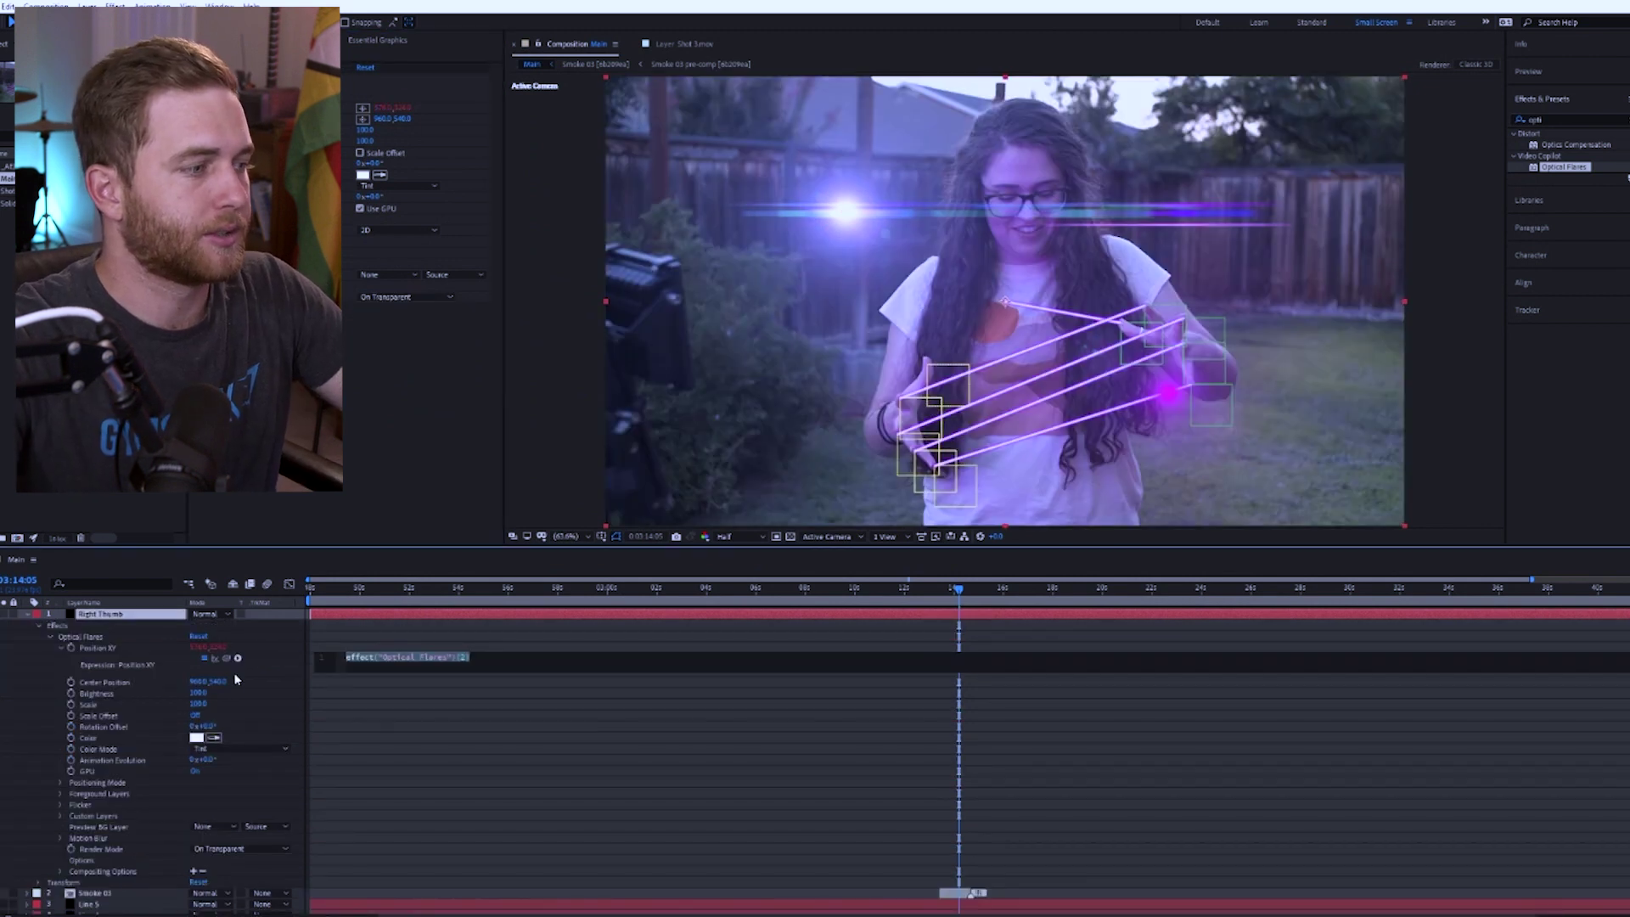
{"action": "left_click_drag", "start_coordinate": [225, 658], "coordinate": [102, 861]}
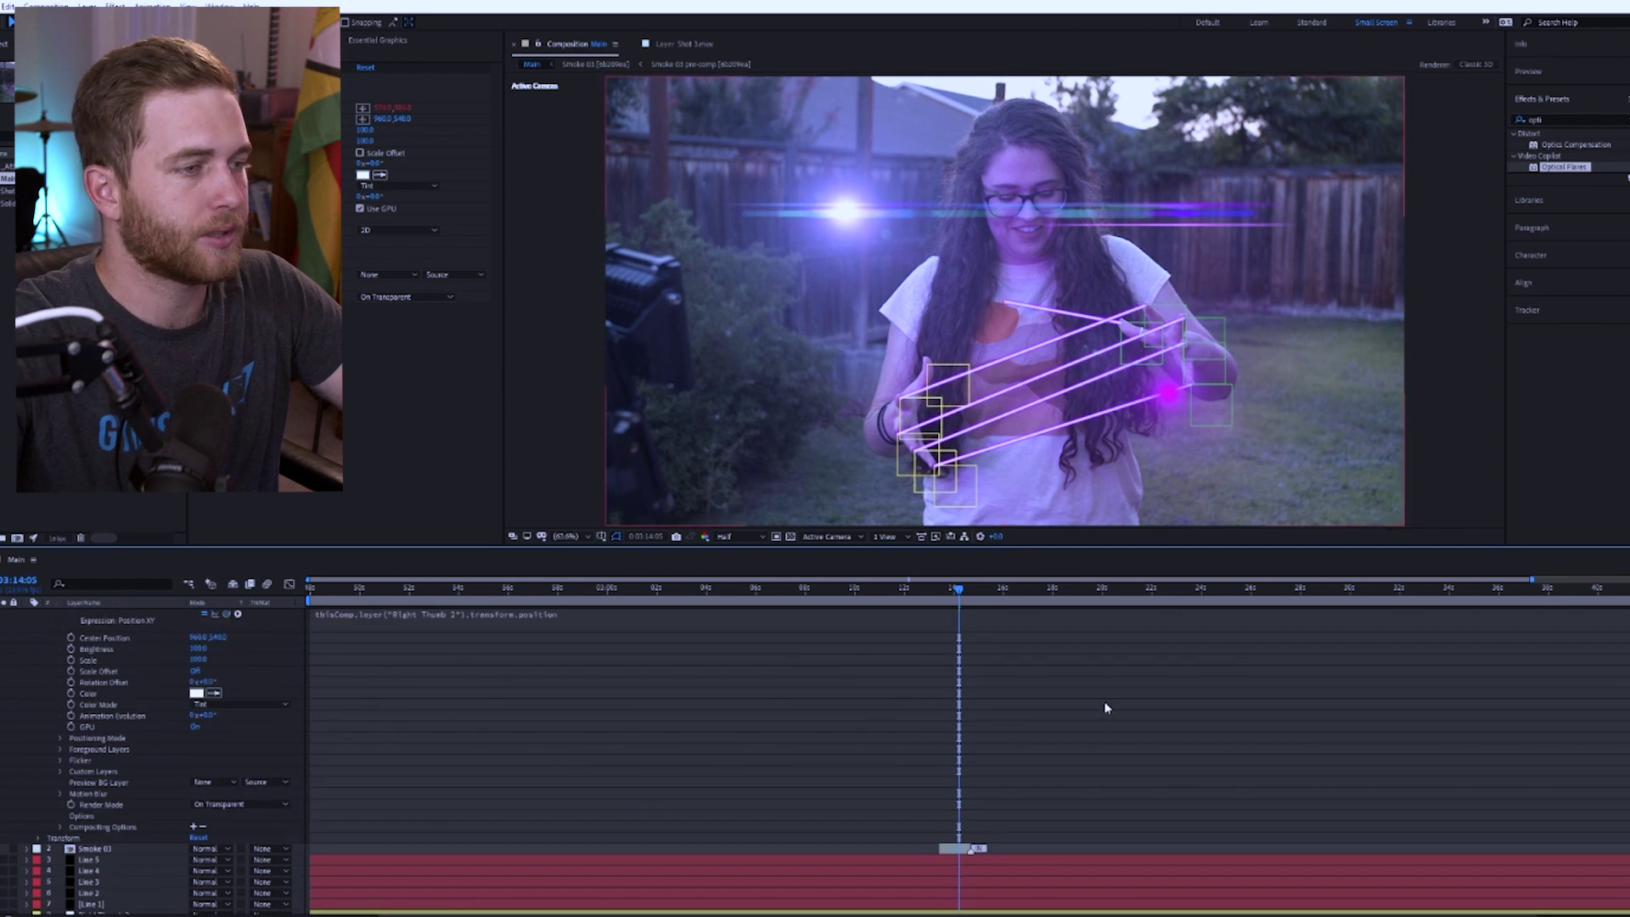
Step: Set the flare's Brightness to 0, then raise it to a dim glow on the thumb
{"action": "left_click", "coordinate": [365, 130]}
{"action": "type", "text": "0"}
{"action": "key", "text": "Return"}
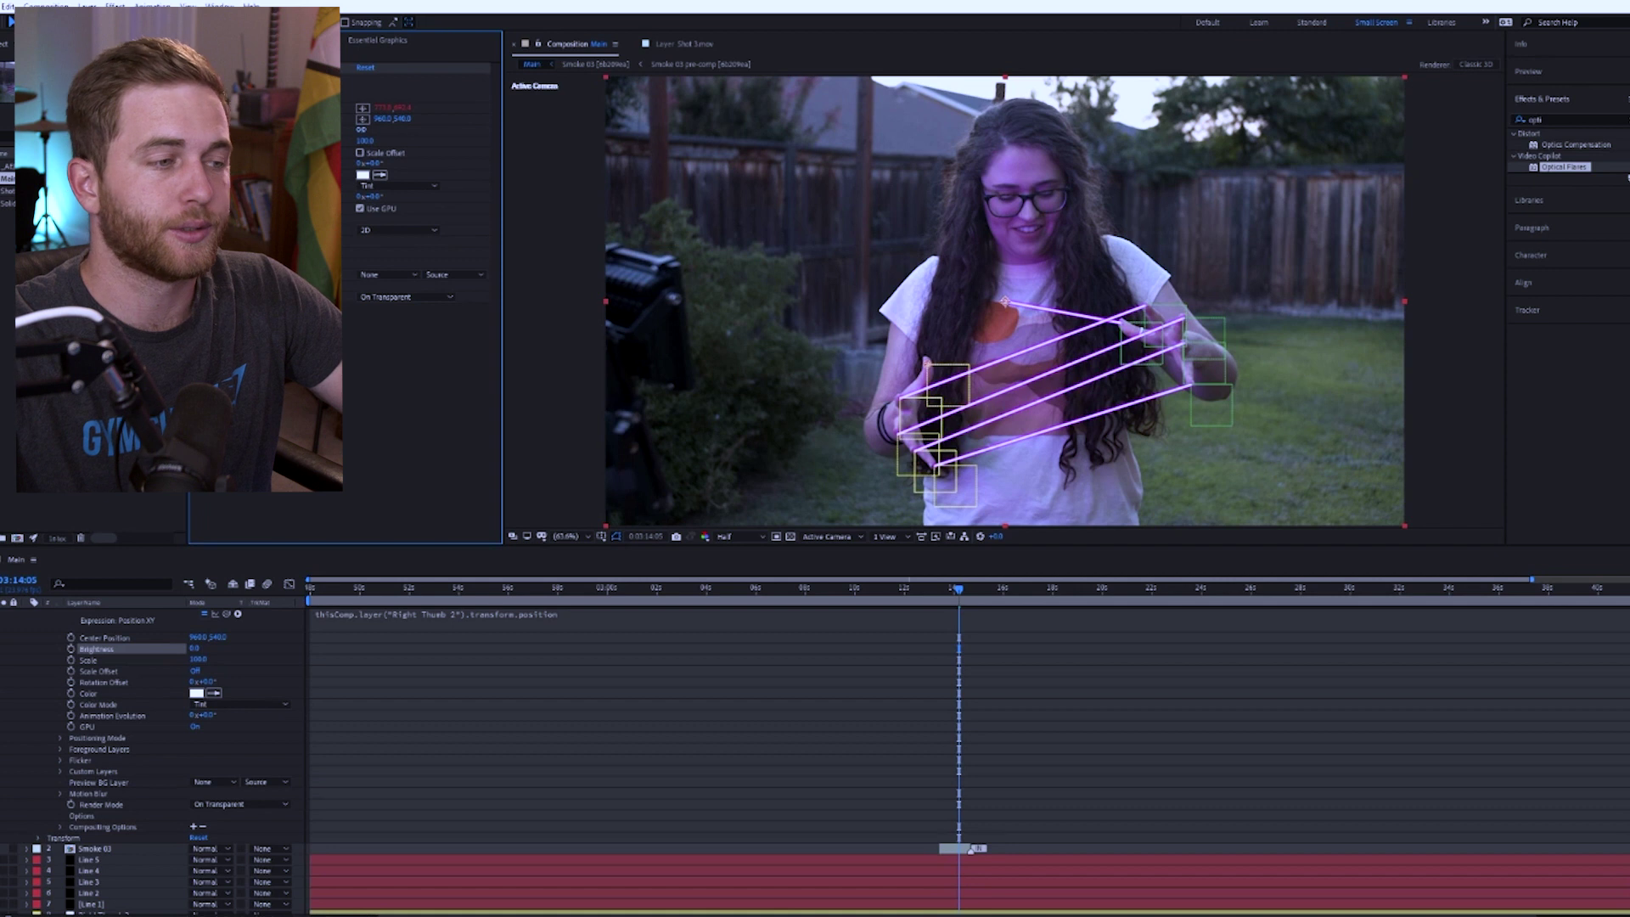
{"action": "left_click_drag", "start_coordinate": [323, 129], "coordinate": [365, 127]}
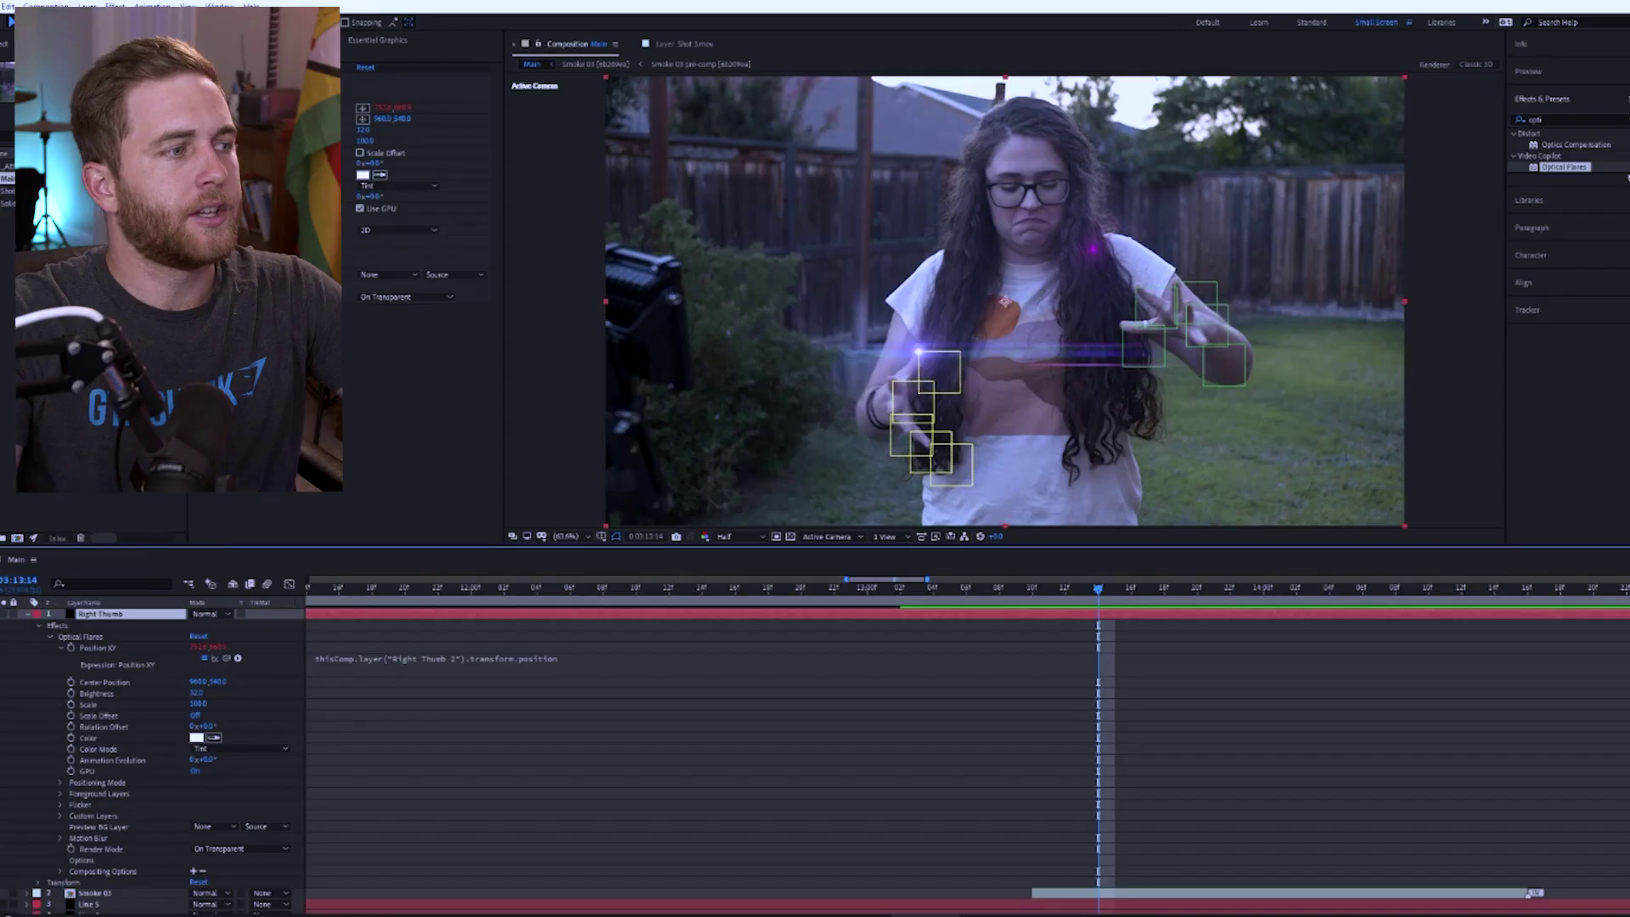
Step: Keyframe the flare's Brightness at 0 at 13:14 and place the brighter keyframe at about 13:20
{"action": "left_click", "coordinate": [212, 129]}
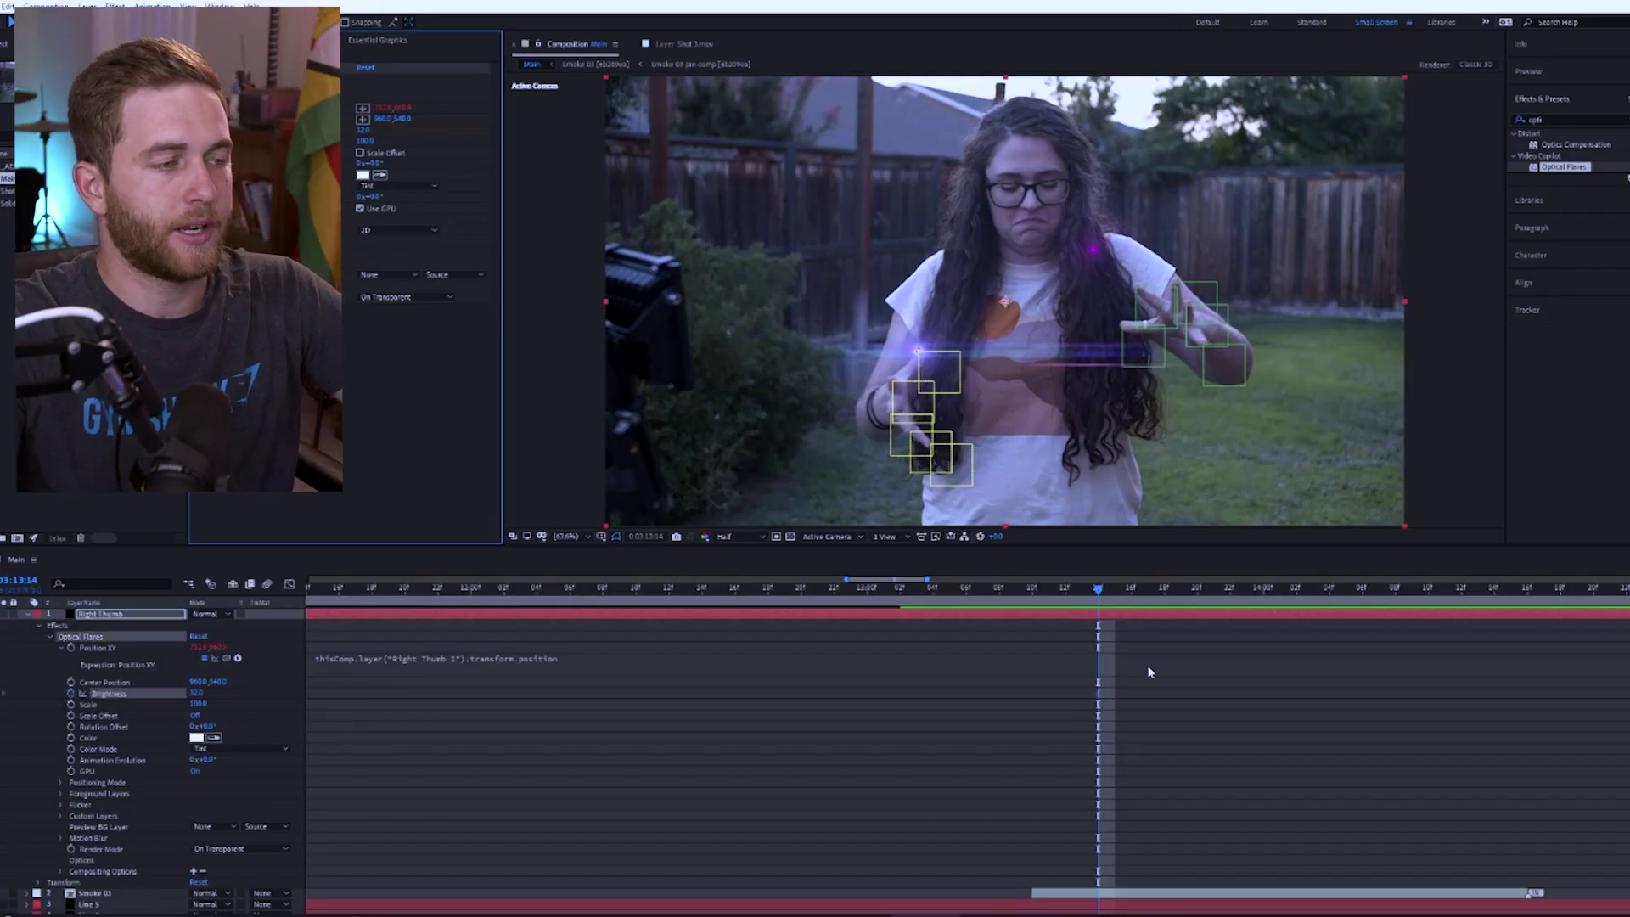
{"action": "left_click_drag", "start_coordinate": [1099, 695], "coordinate": [1178, 705]}
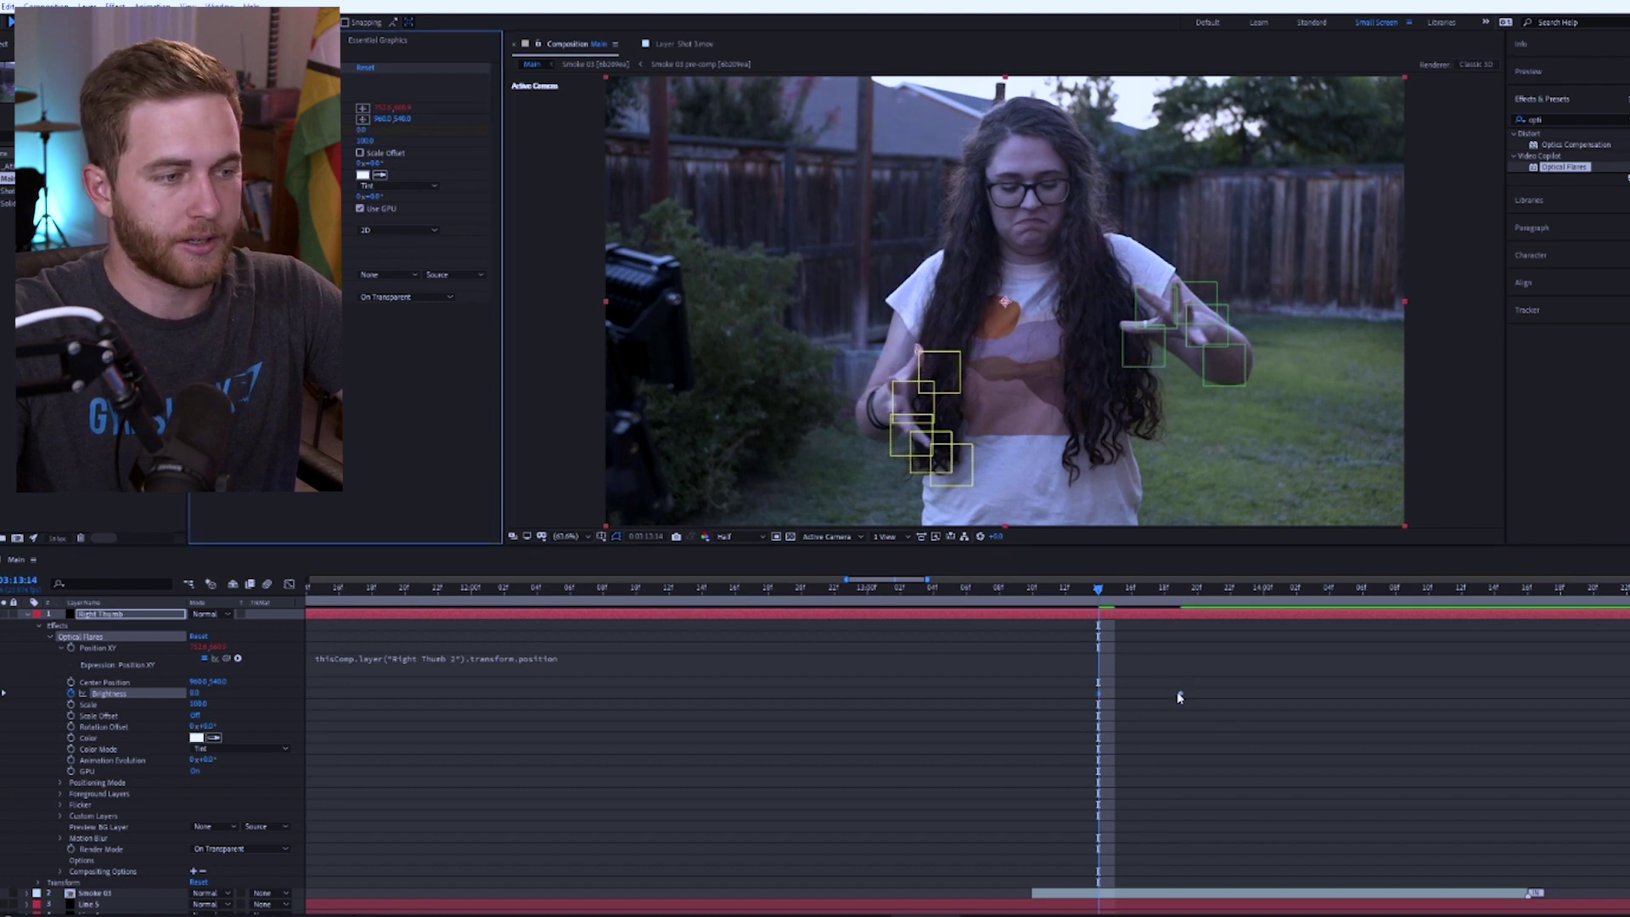
{"action": "left_click_drag", "start_coordinate": [1178, 694], "coordinate": [1197, 695]}
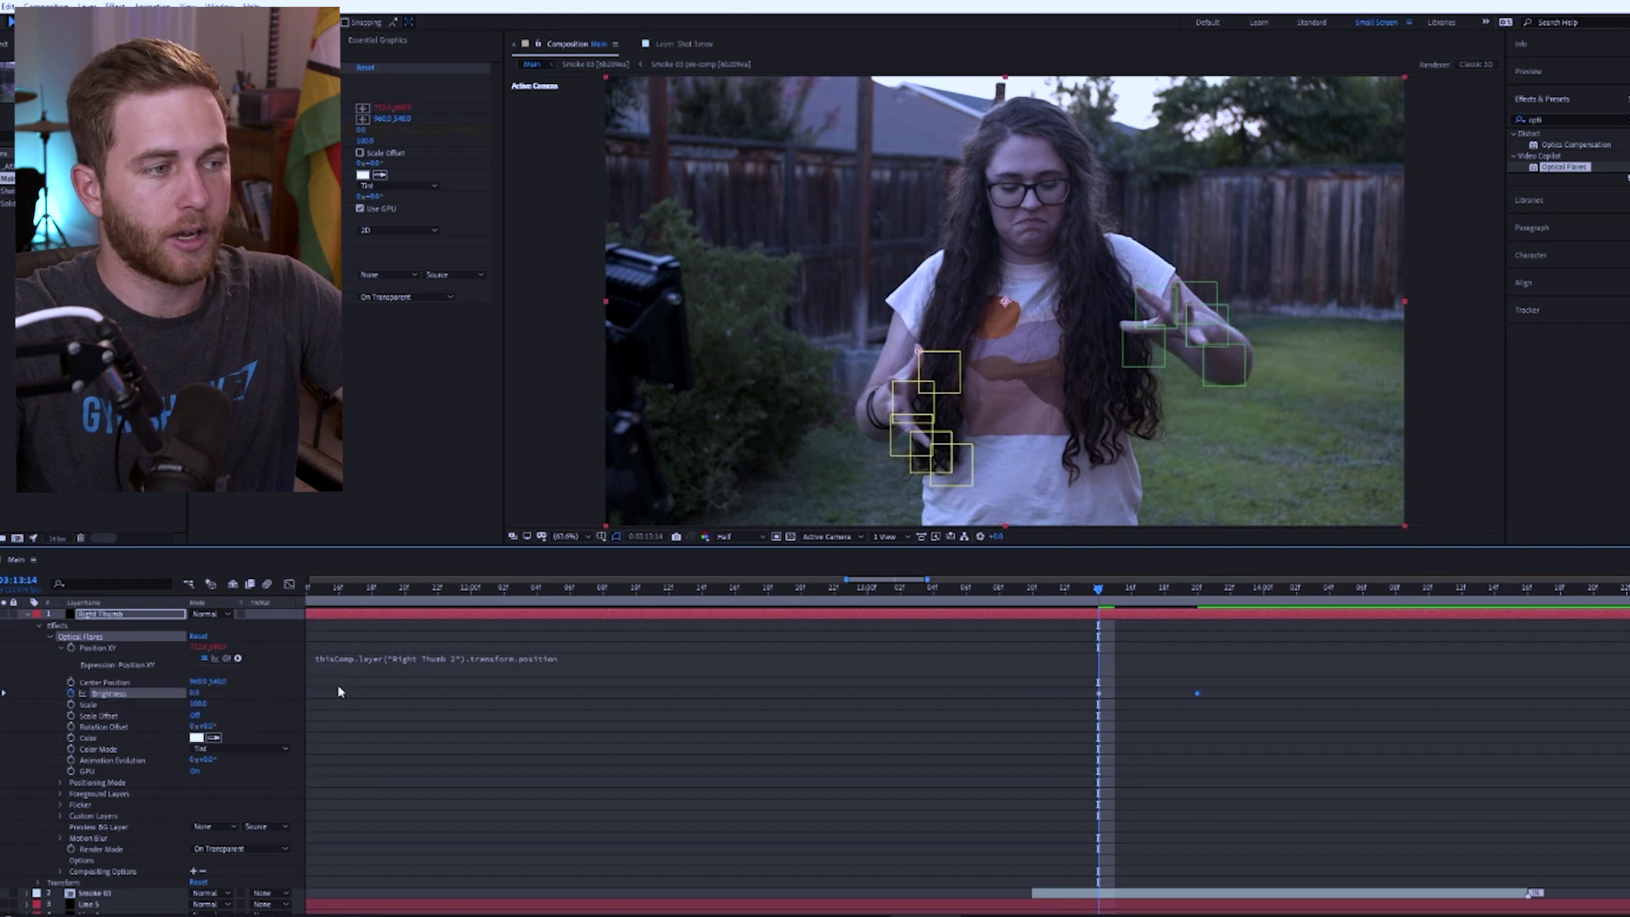
Step: Add the expression wiggle(10,5) to the thumb flare's Brightness
{"action": "left_click", "coordinate": [75, 693], "text": "alt"}
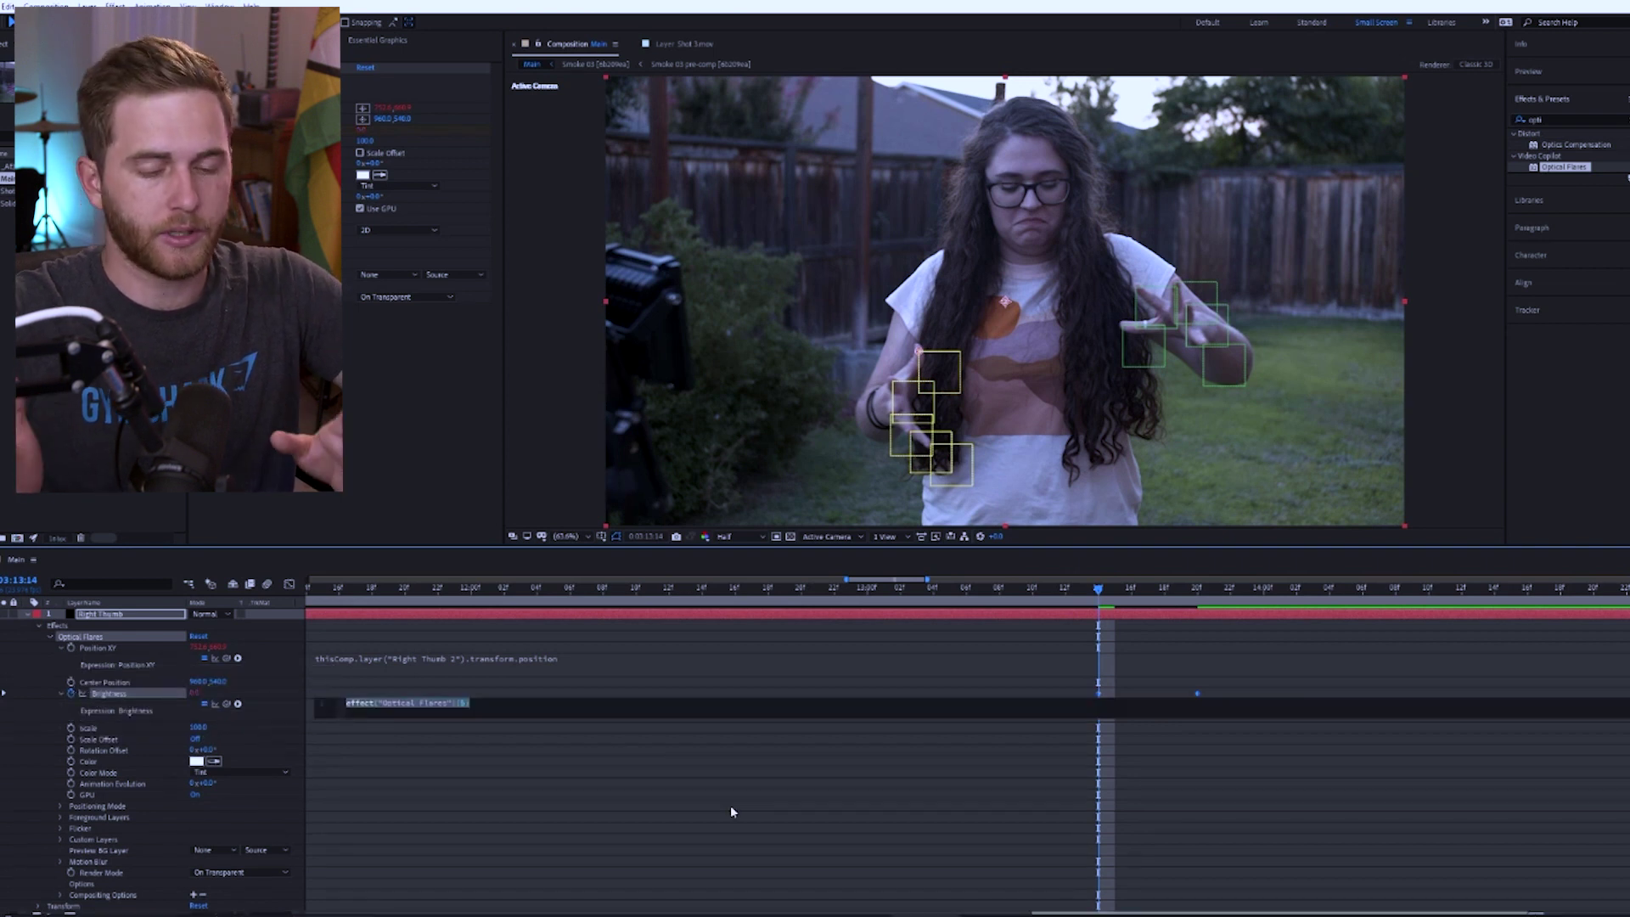
{"action": "type", "text": "wiggle"}
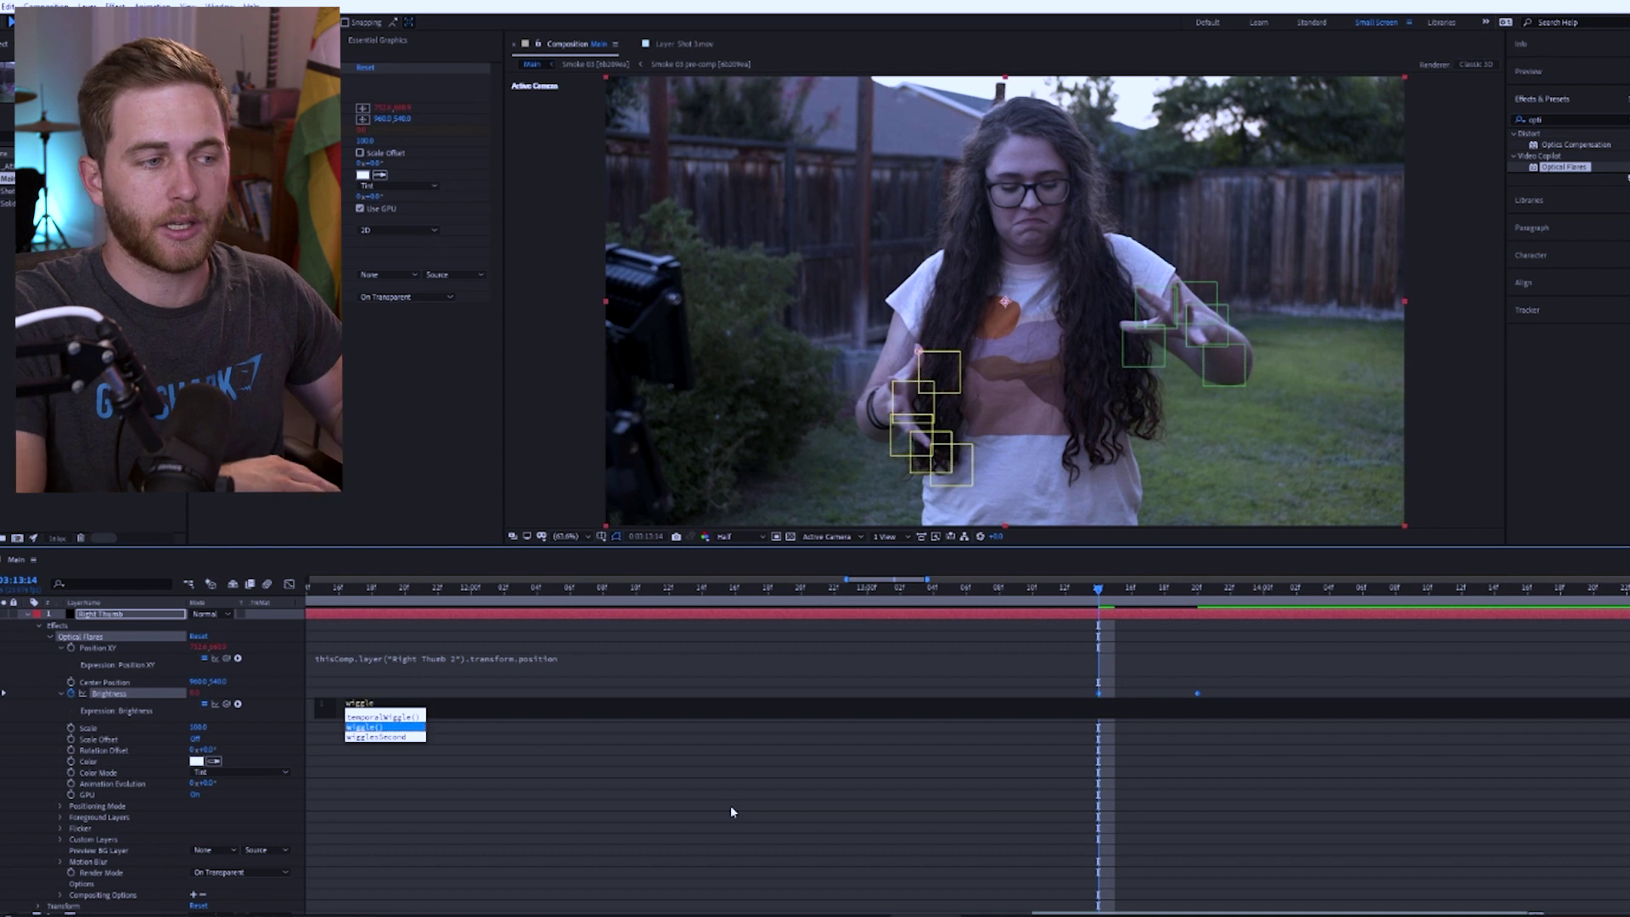
{"action": "type", "text": "()10"}
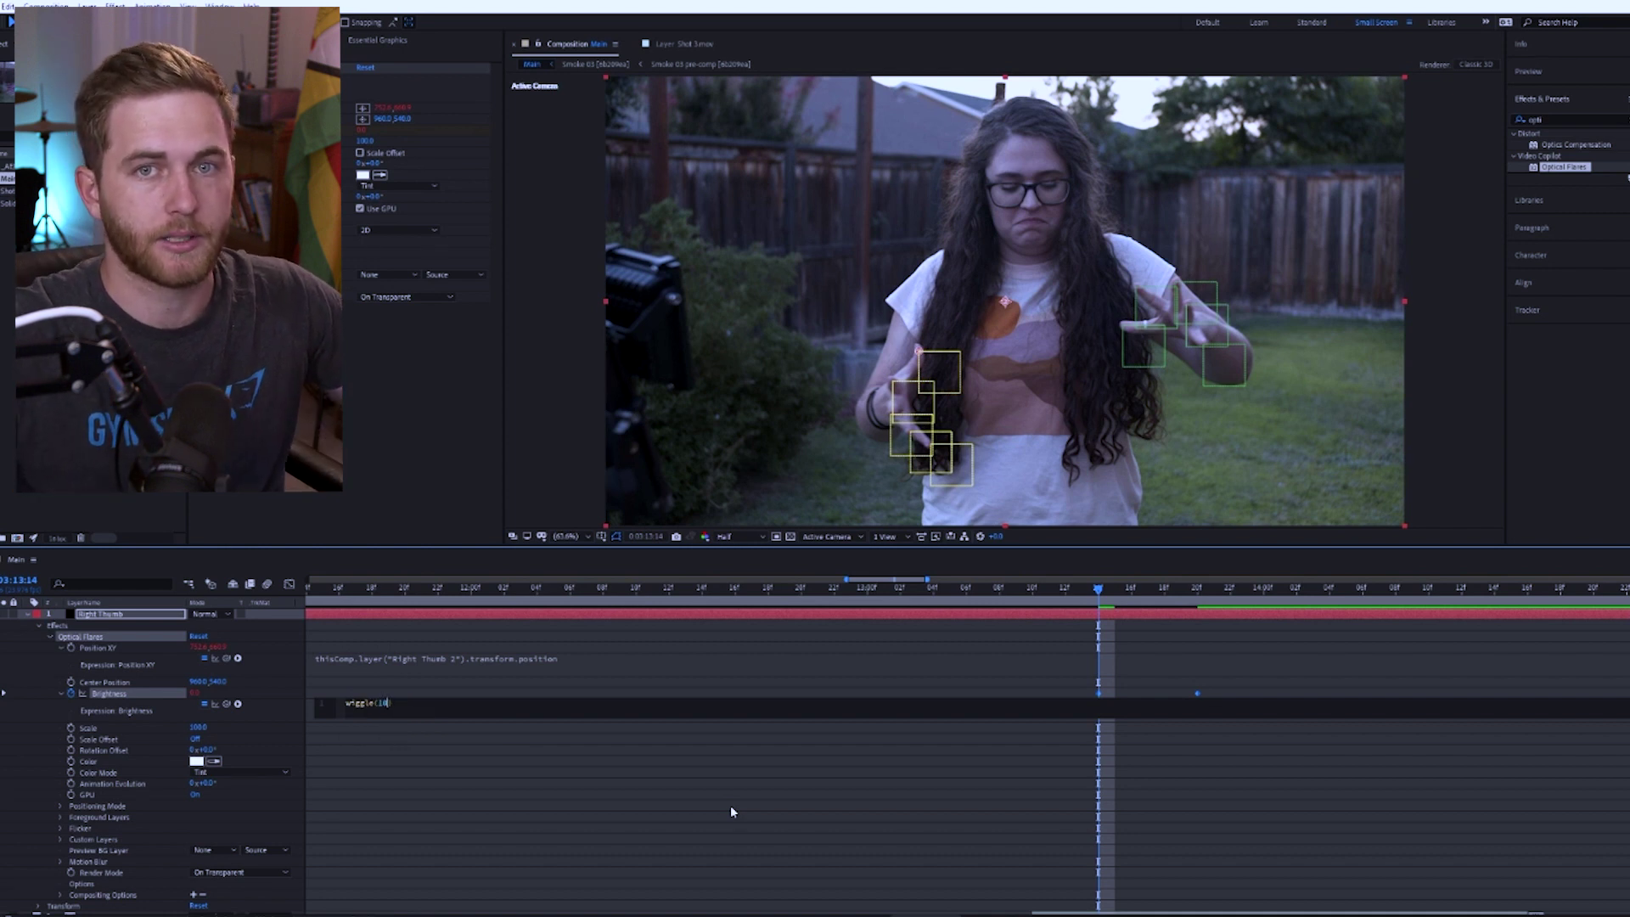
{"action": "type", "text": ",5"}
{"action": "left_click", "coordinate": [1001, 679]}
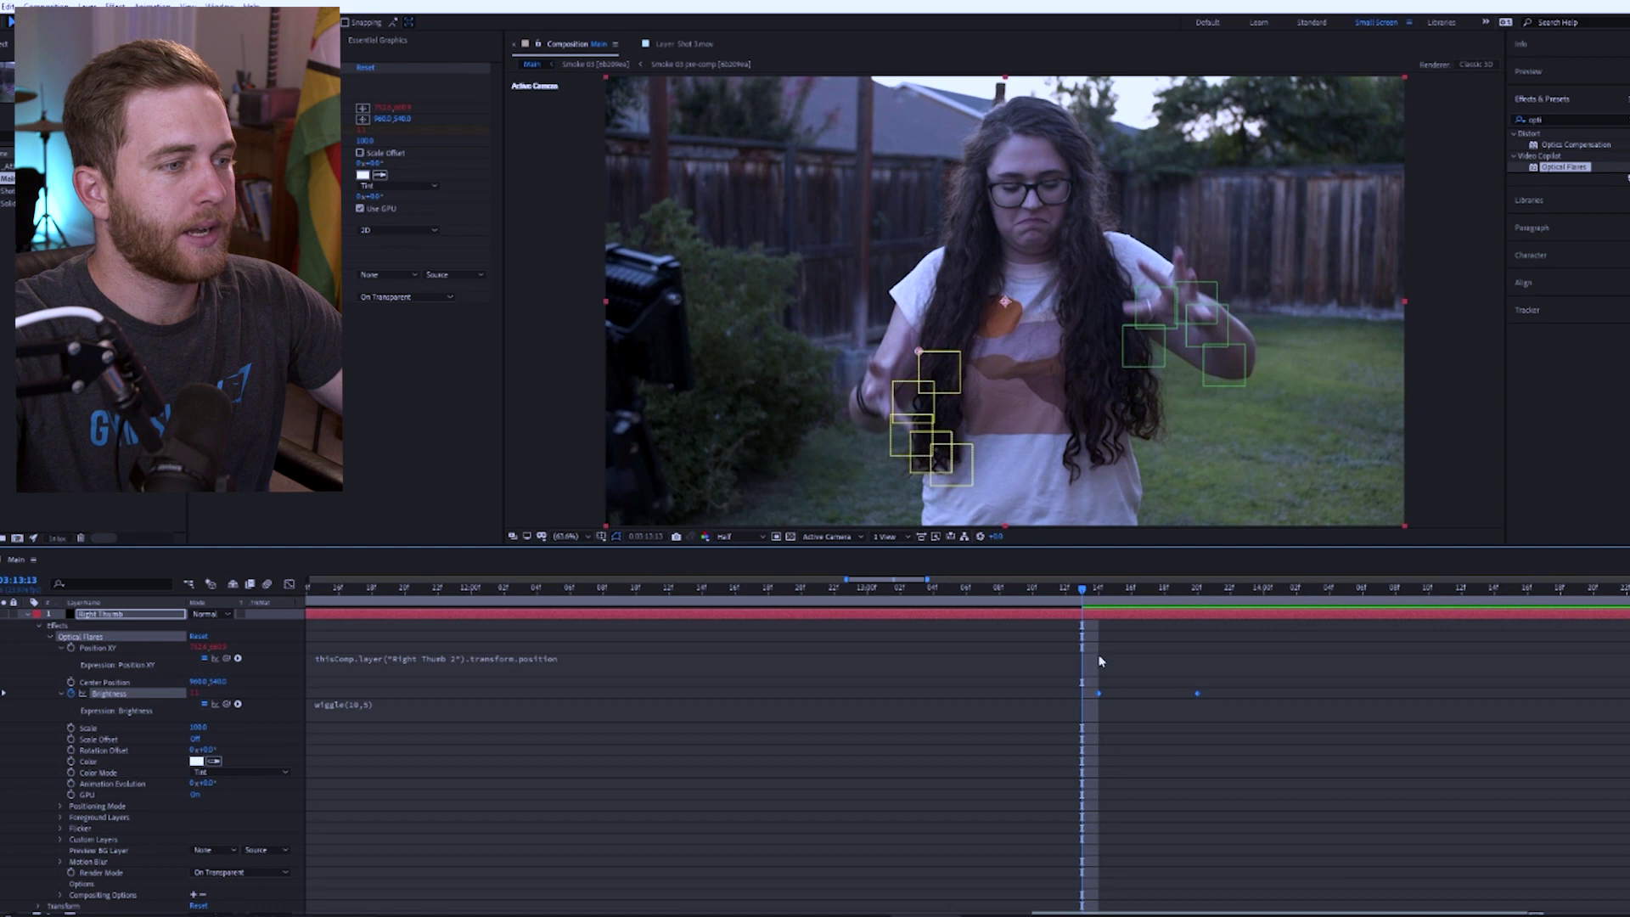
Step: Play back the flickering thumb flare from about 3:12:23 to examine its fade-in
{"action": "scroll", "coordinate": [1100, 668], "scroll_direction": "down", "scroll_amount": 3}
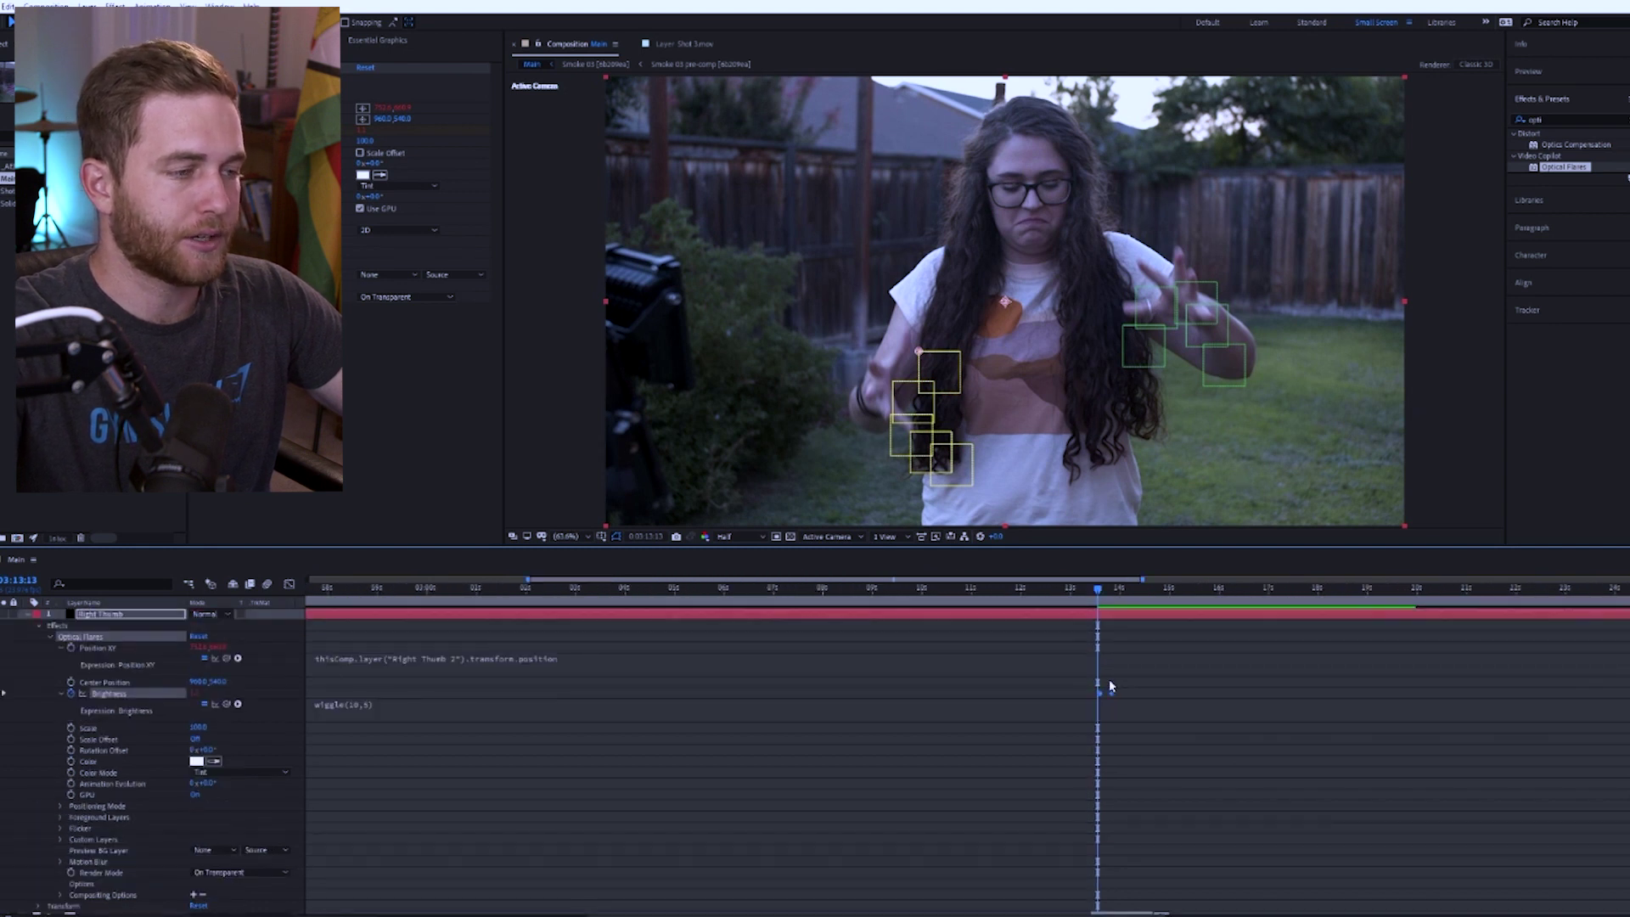
{"action": "left_click_drag", "start_coordinate": [1198, 680], "coordinate": [896, 738]}
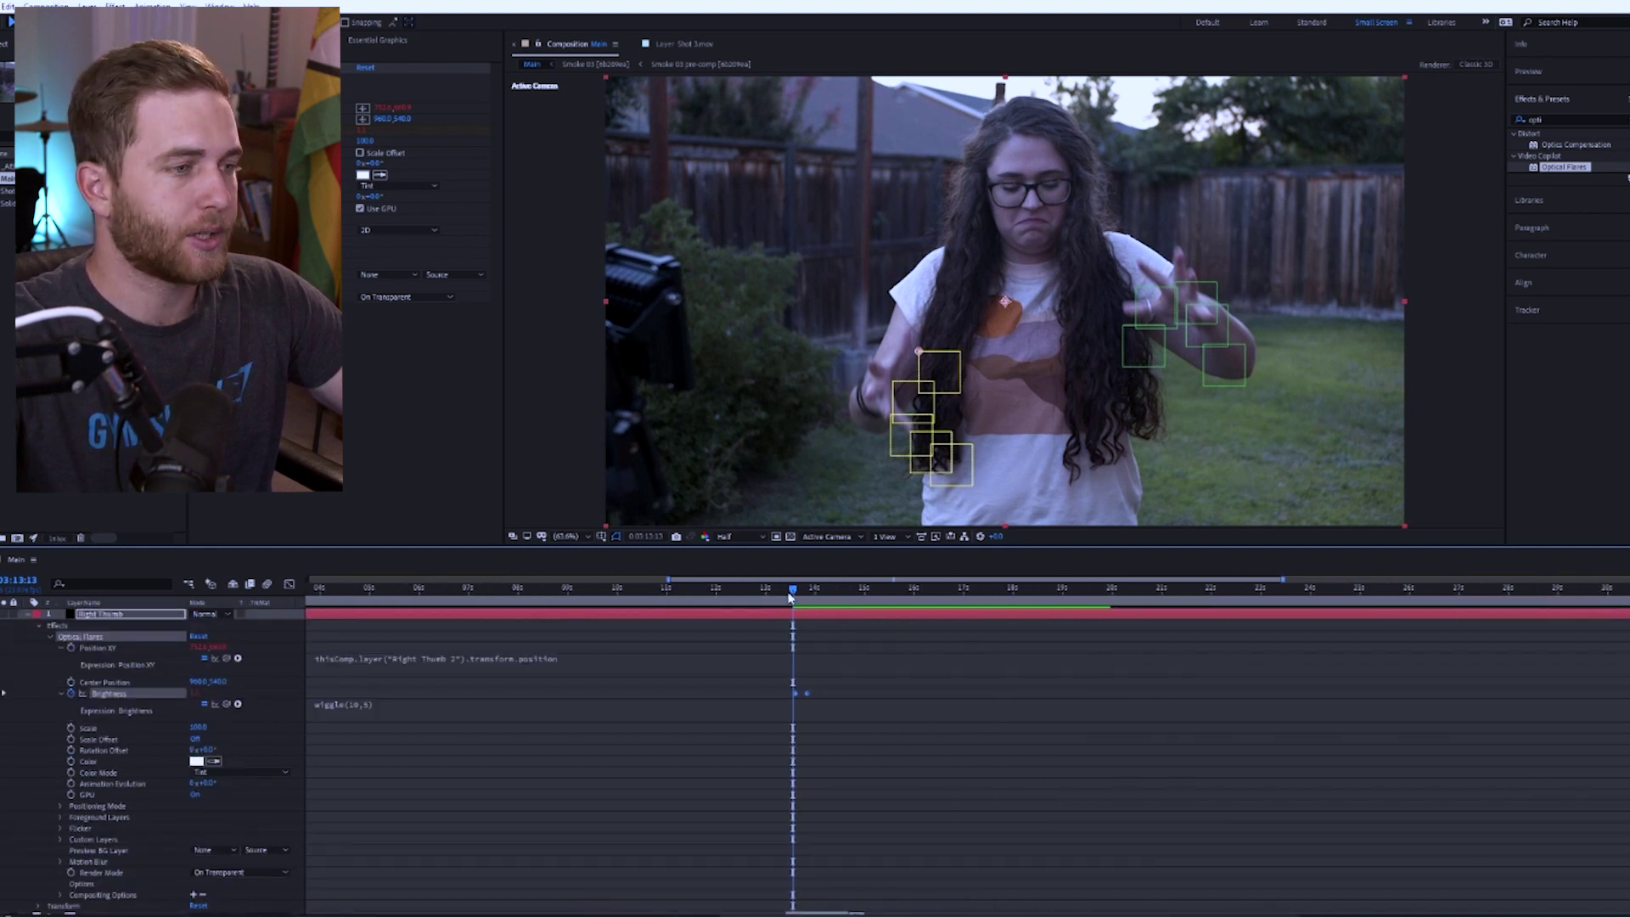
{"action": "left_click_drag", "start_coordinate": [790, 597], "coordinate": [764, 597]}
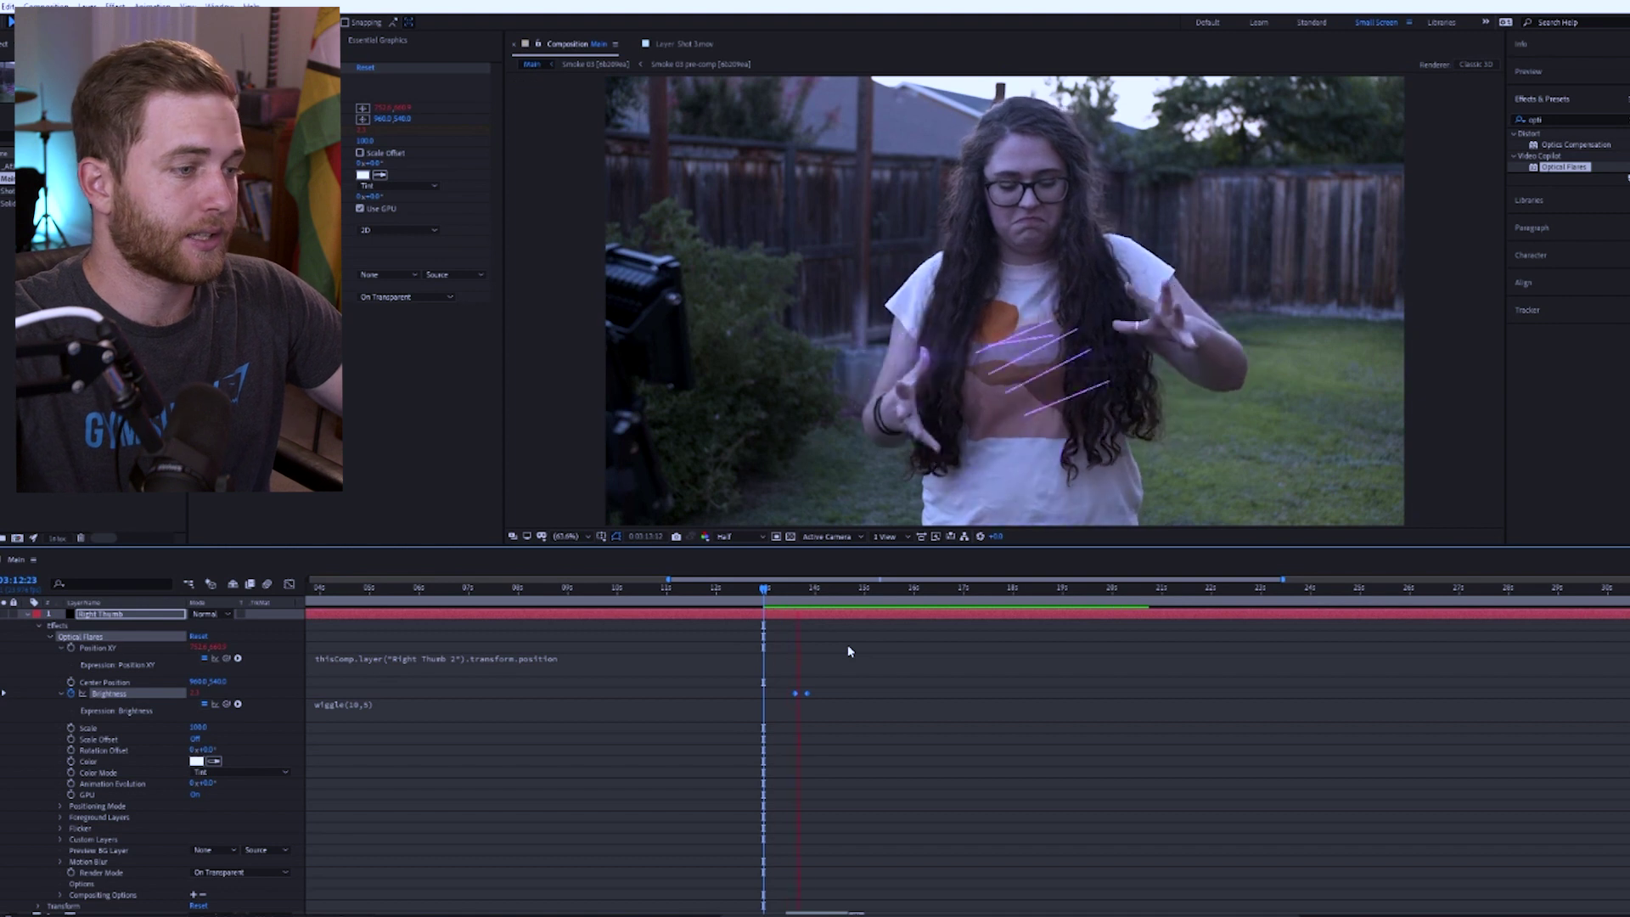
{"action": "key", "text": "space"}
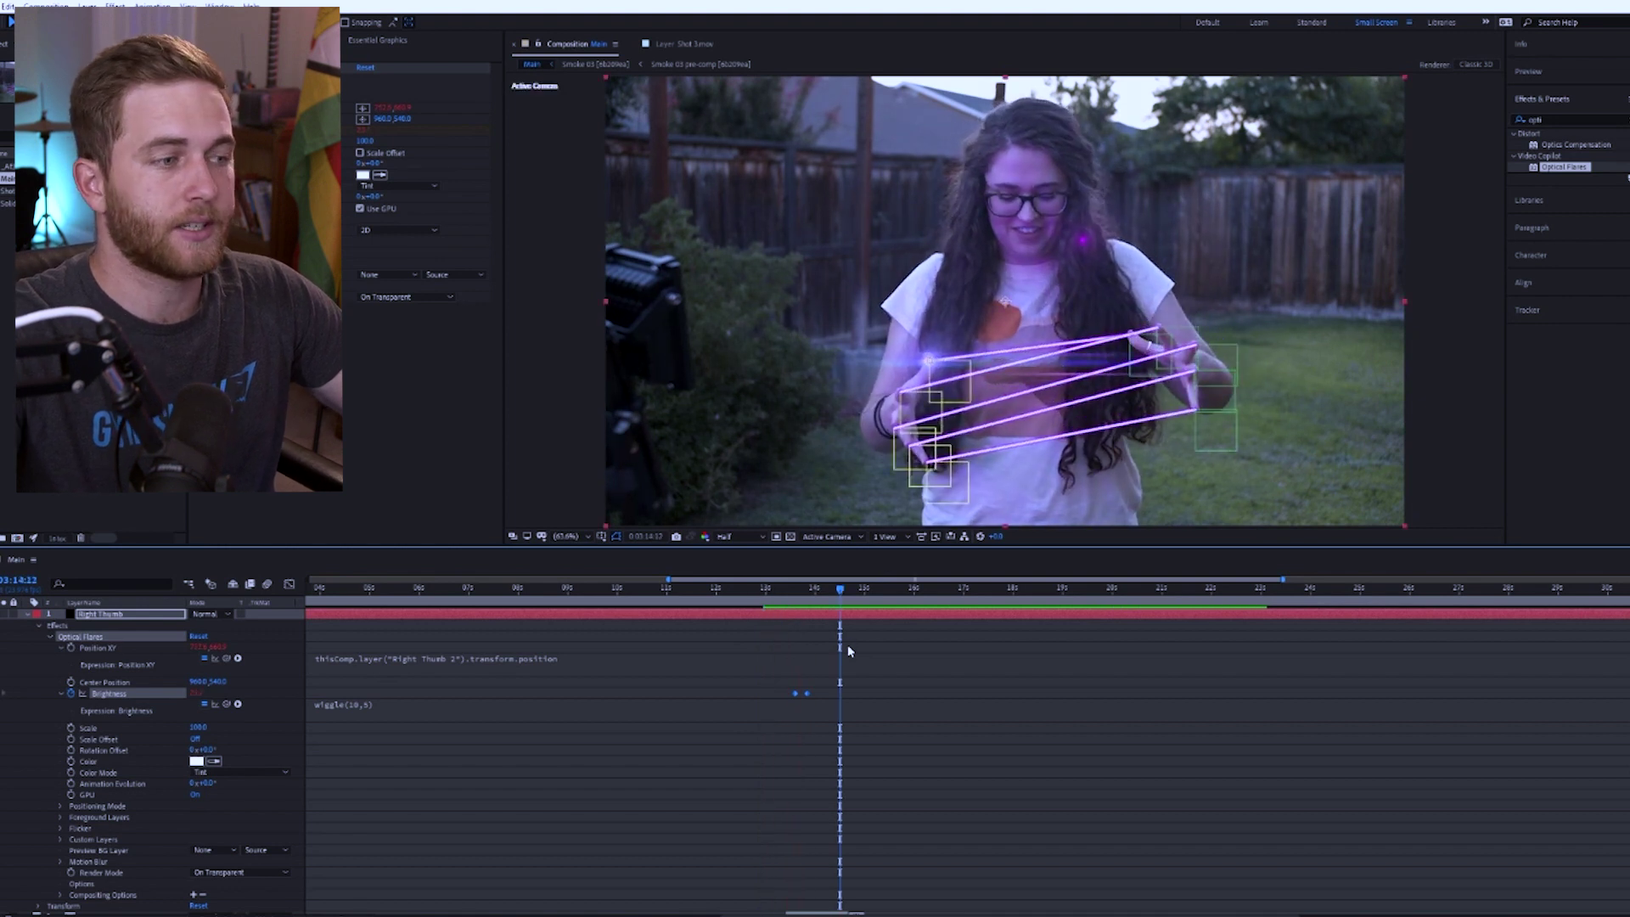
Step: Fade the flare out with reversed Brightness keyframes around 3:21:00 and trim its layer to the first and last keyframes
{"action": "left_click", "coordinate": [797, 594]}
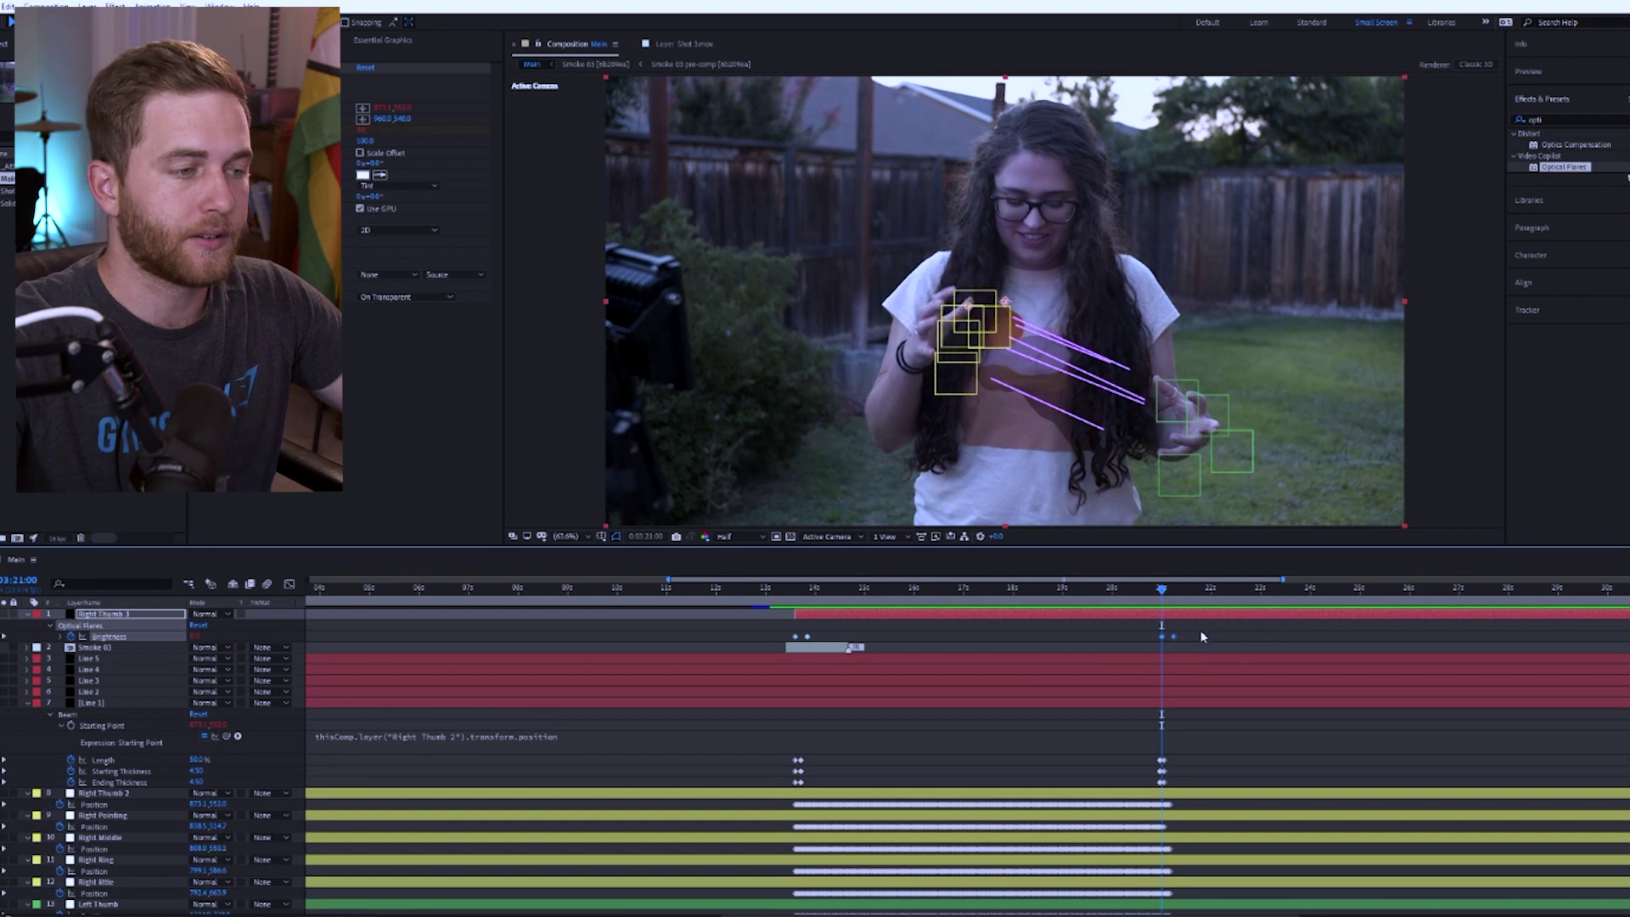
{"action": "left_click", "coordinate": [1199, 639]}
{"action": "left_click_drag", "start_coordinate": [1173, 637], "coordinate": [1146, 640]}
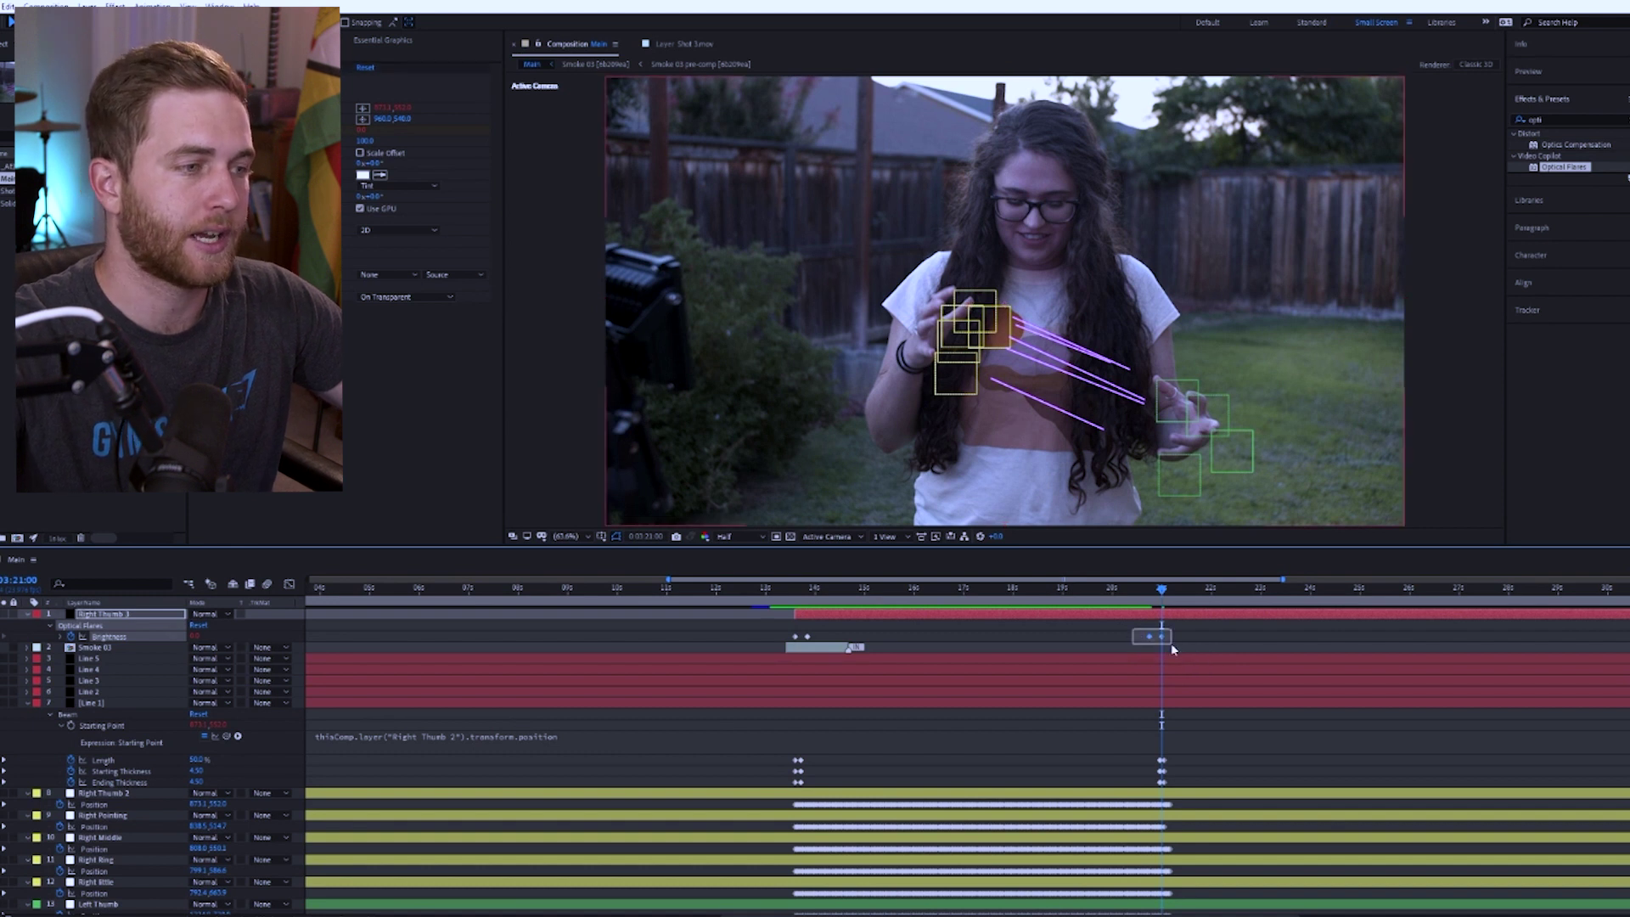
{"action": "left_click_drag", "start_coordinate": [1163, 637], "coordinate": [1168, 638]}
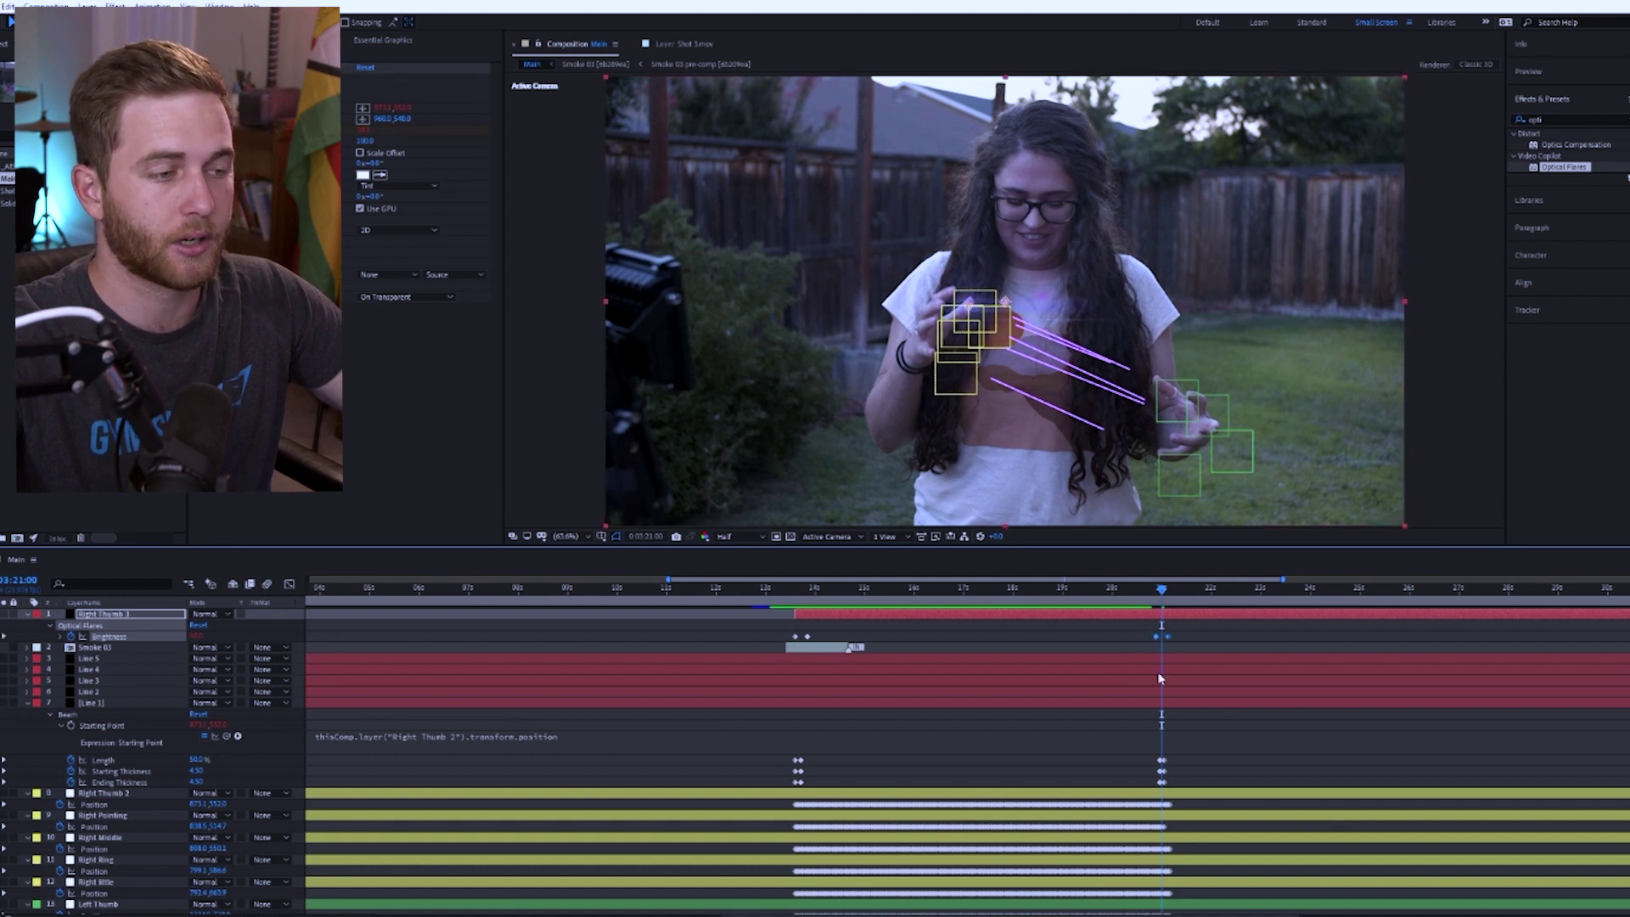
{"action": "left_click_drag", "start_coordinate": [1162, 594], "coordinate": [1169, 595]}
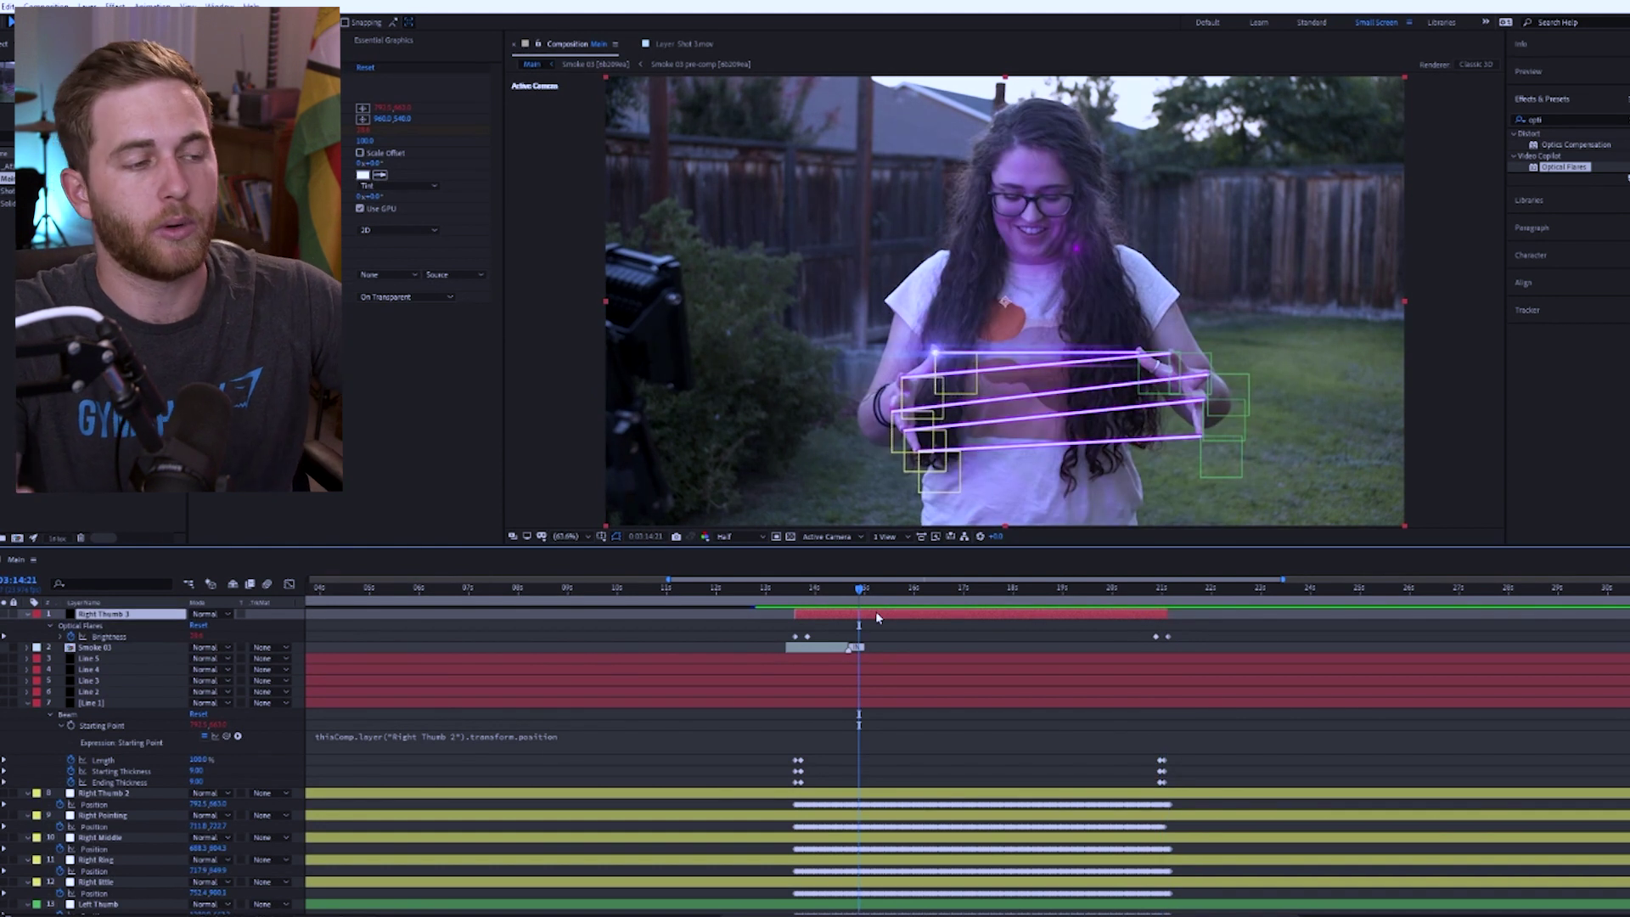
Step: Duplicate the Right Thumb 3 flare layer nine times for the remaining fingertips
{"action": "key", "text": "ctrl+d"}
{"action": "key", "text": "ctrl+d"}
{"action": "key", "text": "ctrl+d"}
{"action": "key", "text": "ctrl+d"}
{"action": "key", "text": "ctrl+d"}
{"action": "key", "text": "ctrl+d"}
{"action": "key", "text": "ctrl+d"}
{"action": "key", "text": "ctrl+d"}
{"action": "key", "text": "ctrl+d"}
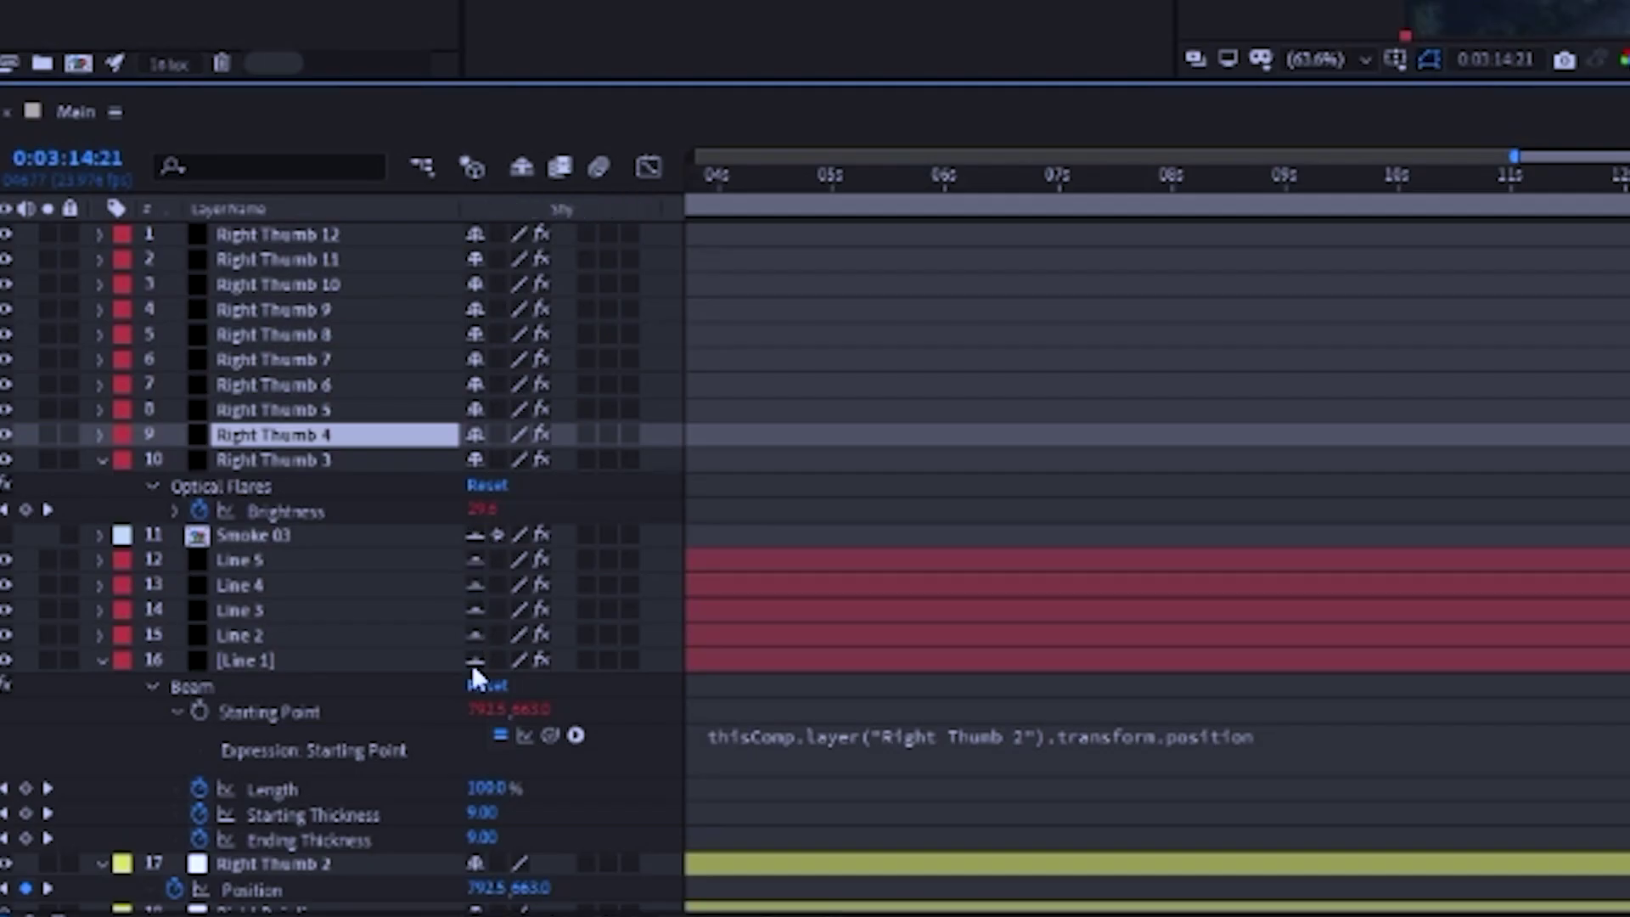
Step: Hide the shy smoke and line layers so the flare copies sit directly above the fingertip nulls
{"action": "scroll", "coordinate": [450, 740], "scroll_direction": "down", "scroll_amount": 12}
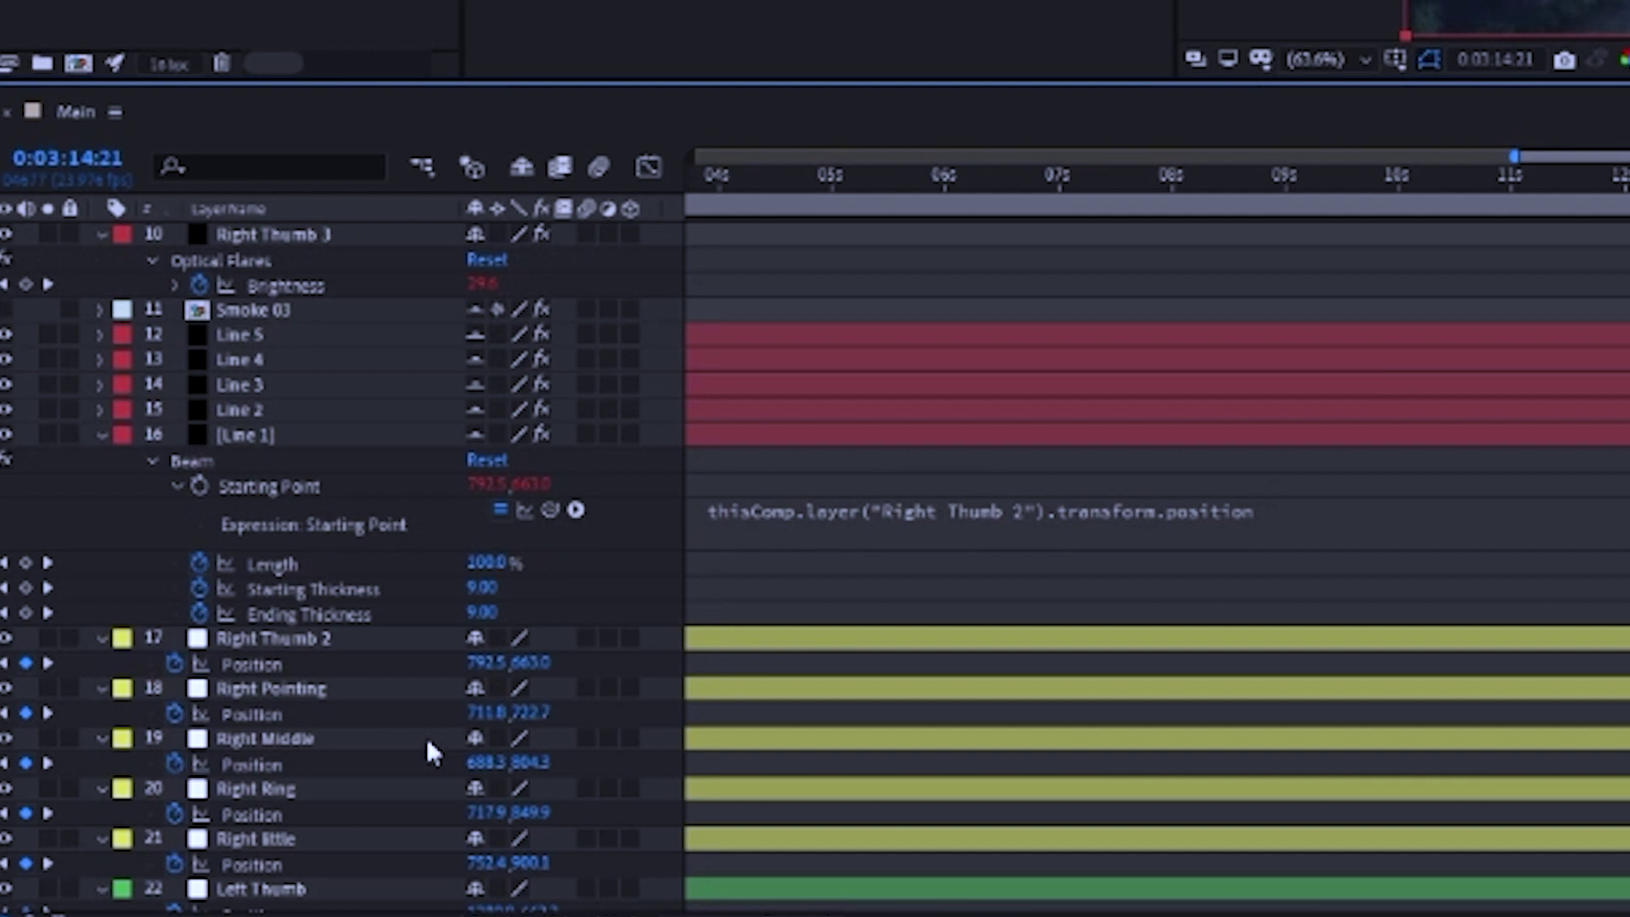
{"action": "scroll", "coordinate": [425, 739], "scroll_direction": "down", "scroll_amount": 5}
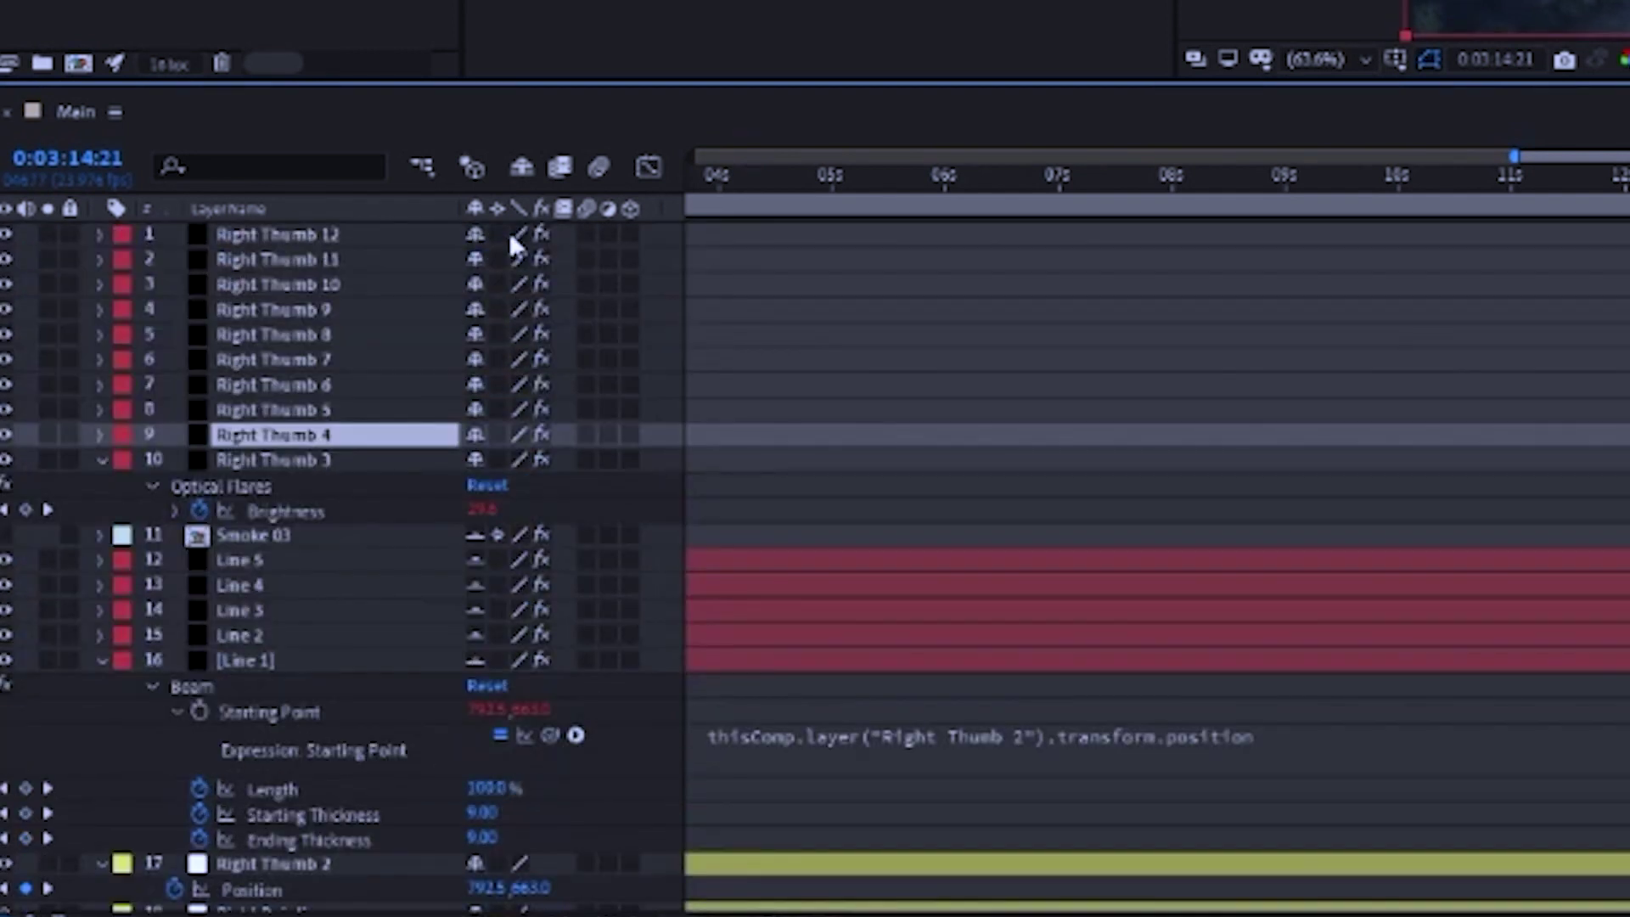
{"action": "left_click", "coordinate": [521, 168]}
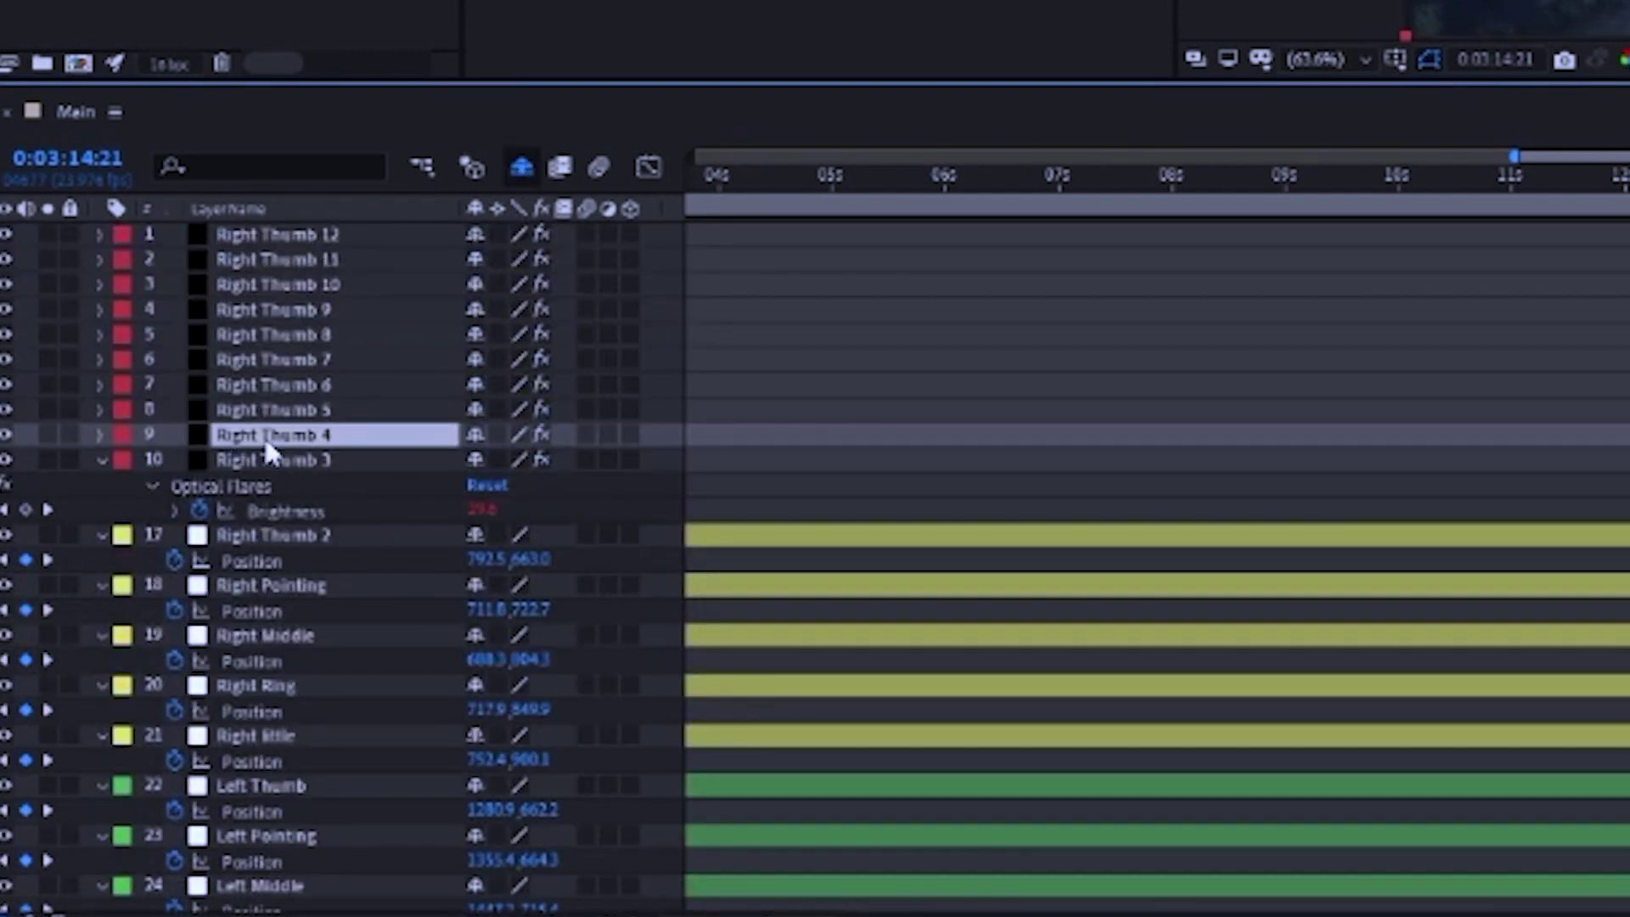
Step: Link the Right Thumb 4 flare's Position XY to the position of the Right Pointing null
{"action": "key", "text": "e"}
{"action": "key", "text": "e"}
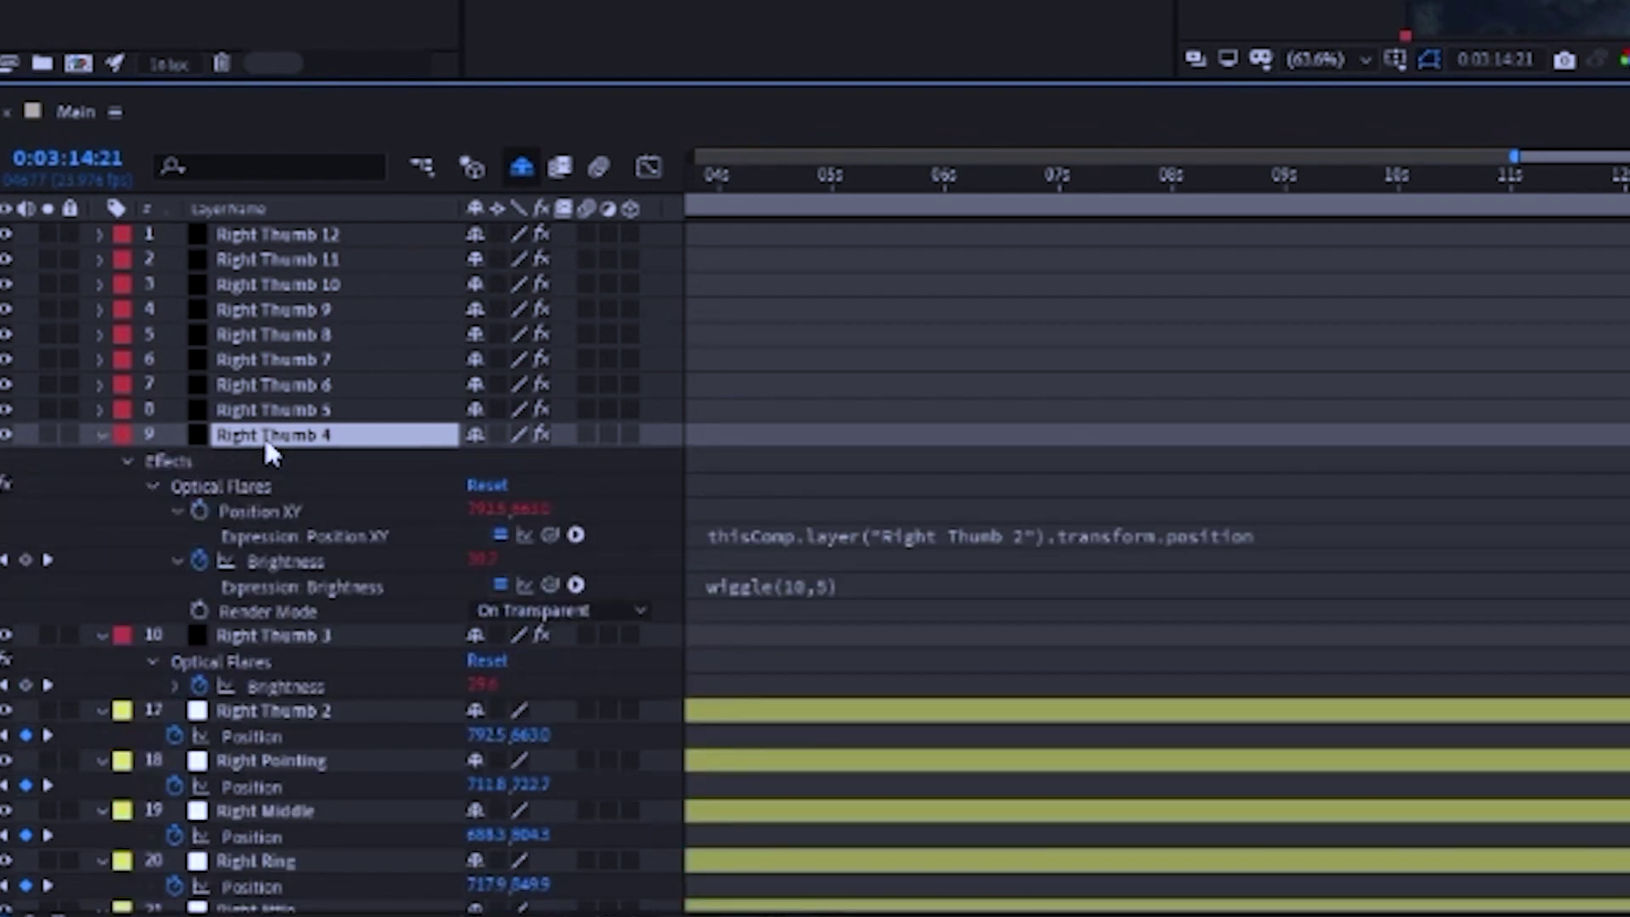
{"action": "left_click_drag", "start_coordinate": [550, 535], "coordinate": [299, 794]}
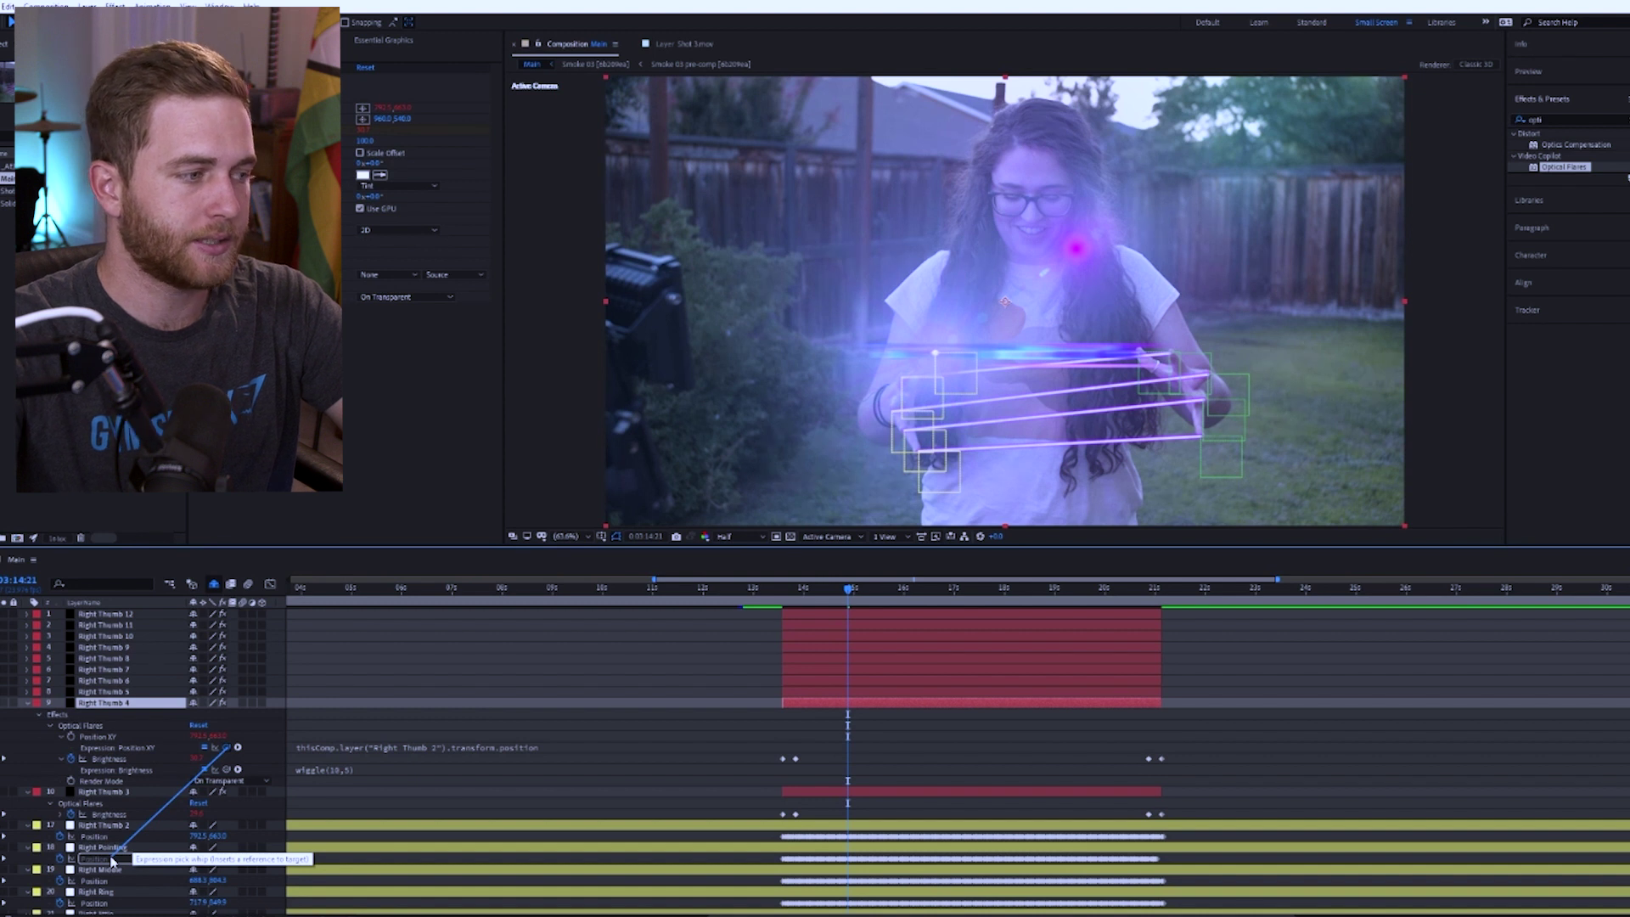
{"action": "left_click_drag", "start_coordinate": [111, 860], "coordinate": [112, 861]}
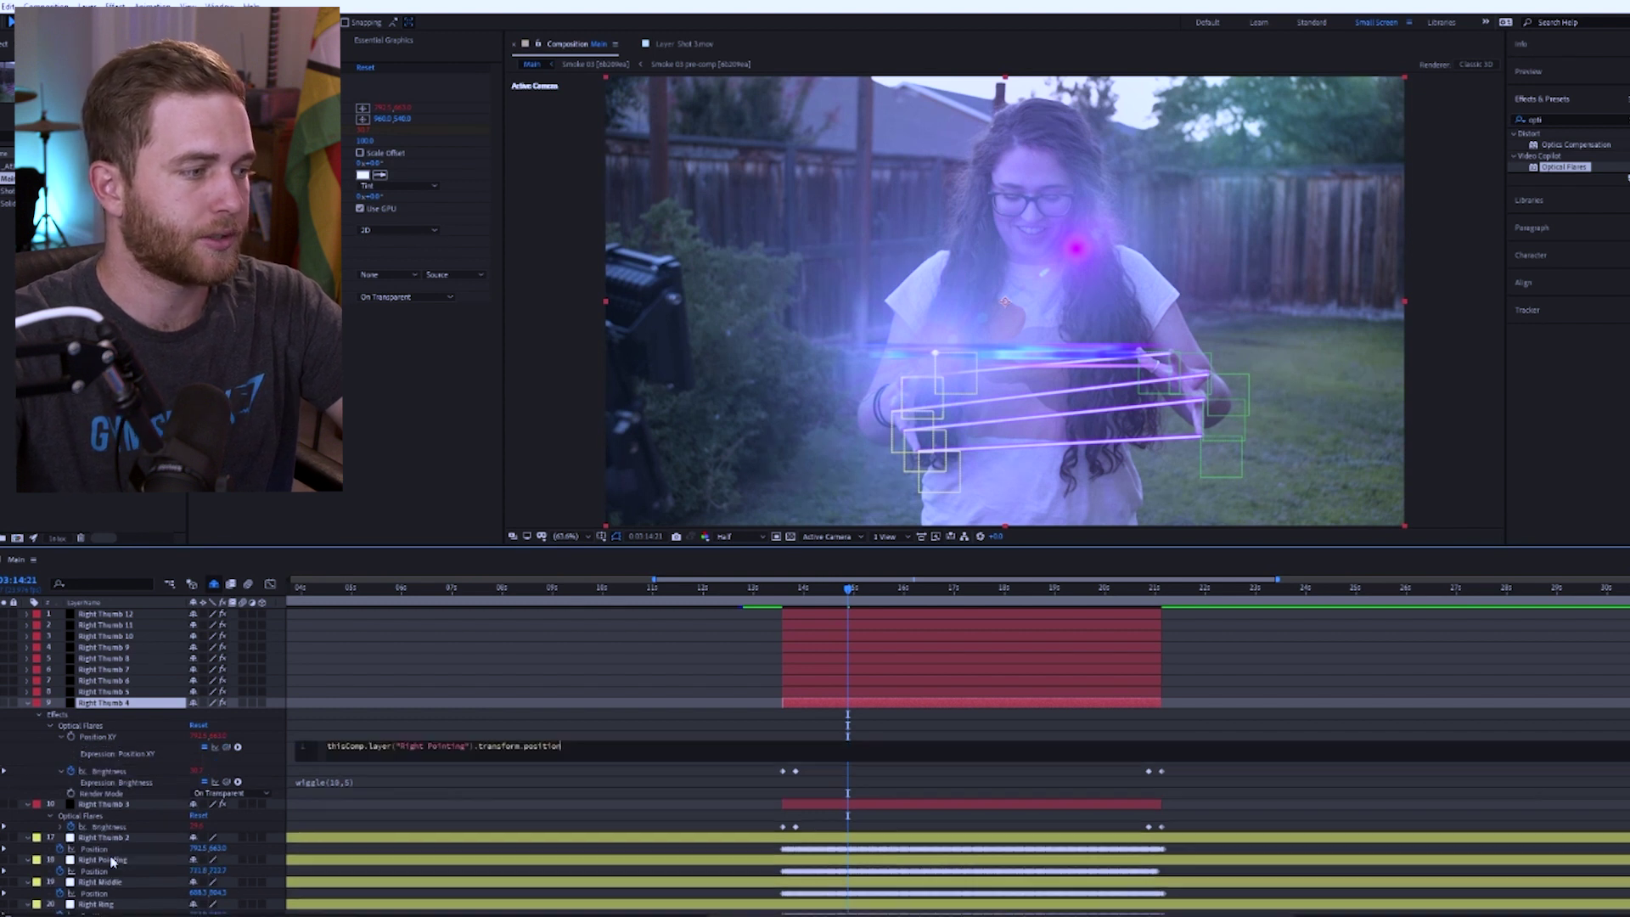
{"action": "left_click", "coordinate": [545, 648]}
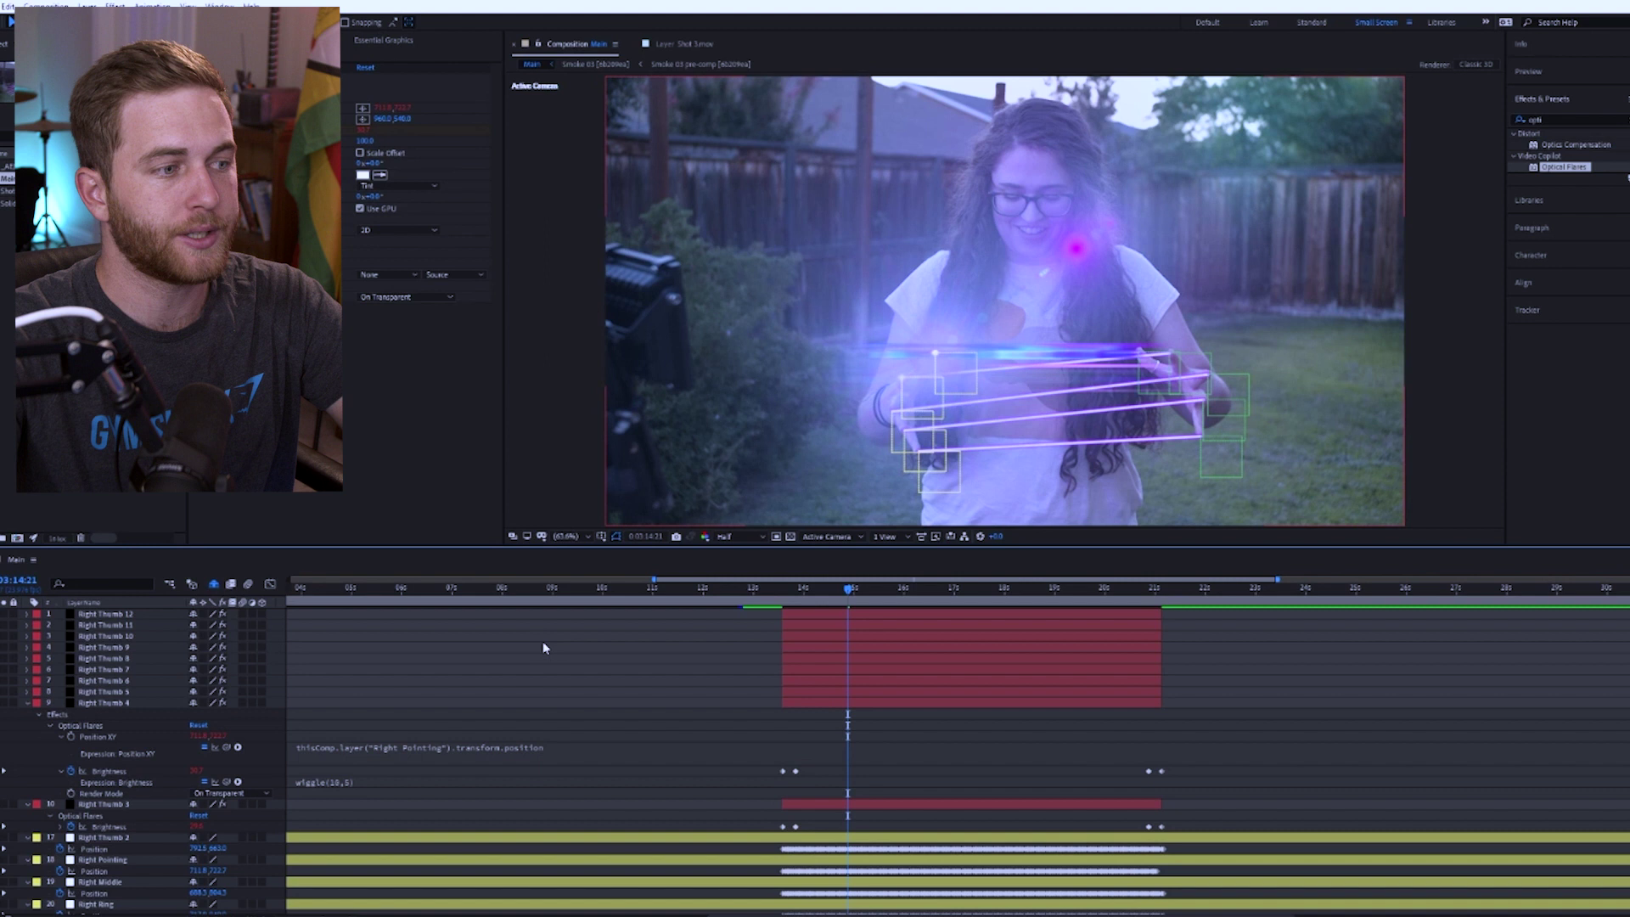
{"action": "left_click", "coordinate": [29, 704]}
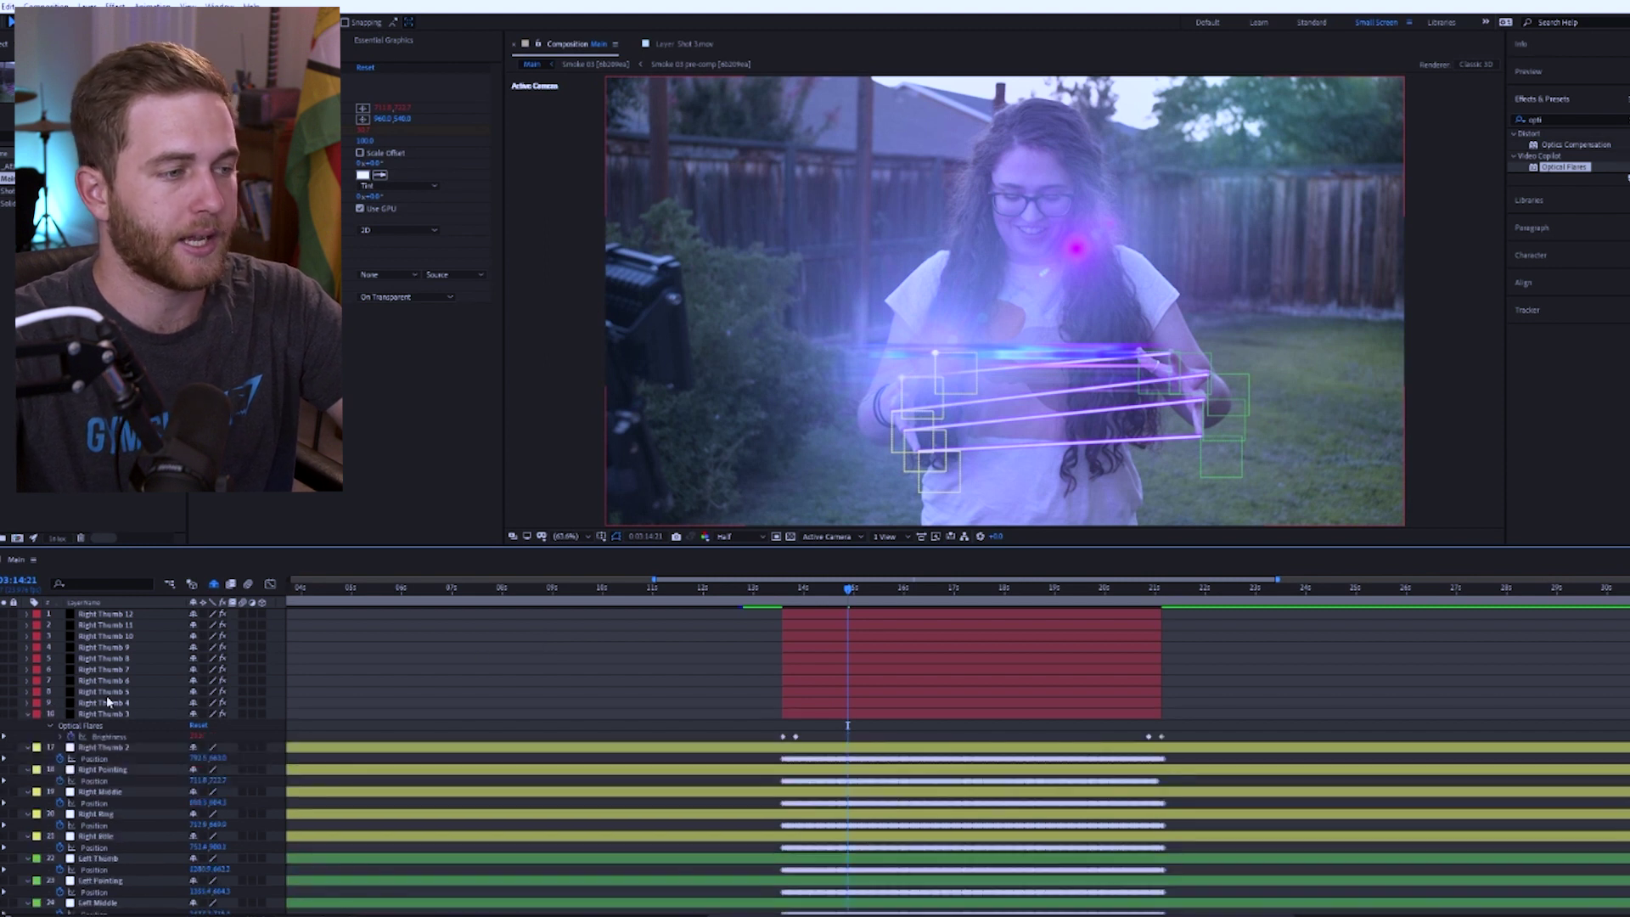
Step: Link the Right Thumb 5 flare's Position XY to the position of the Right Middle null
{"action": "left_click", "coordinate": [121, 692]}
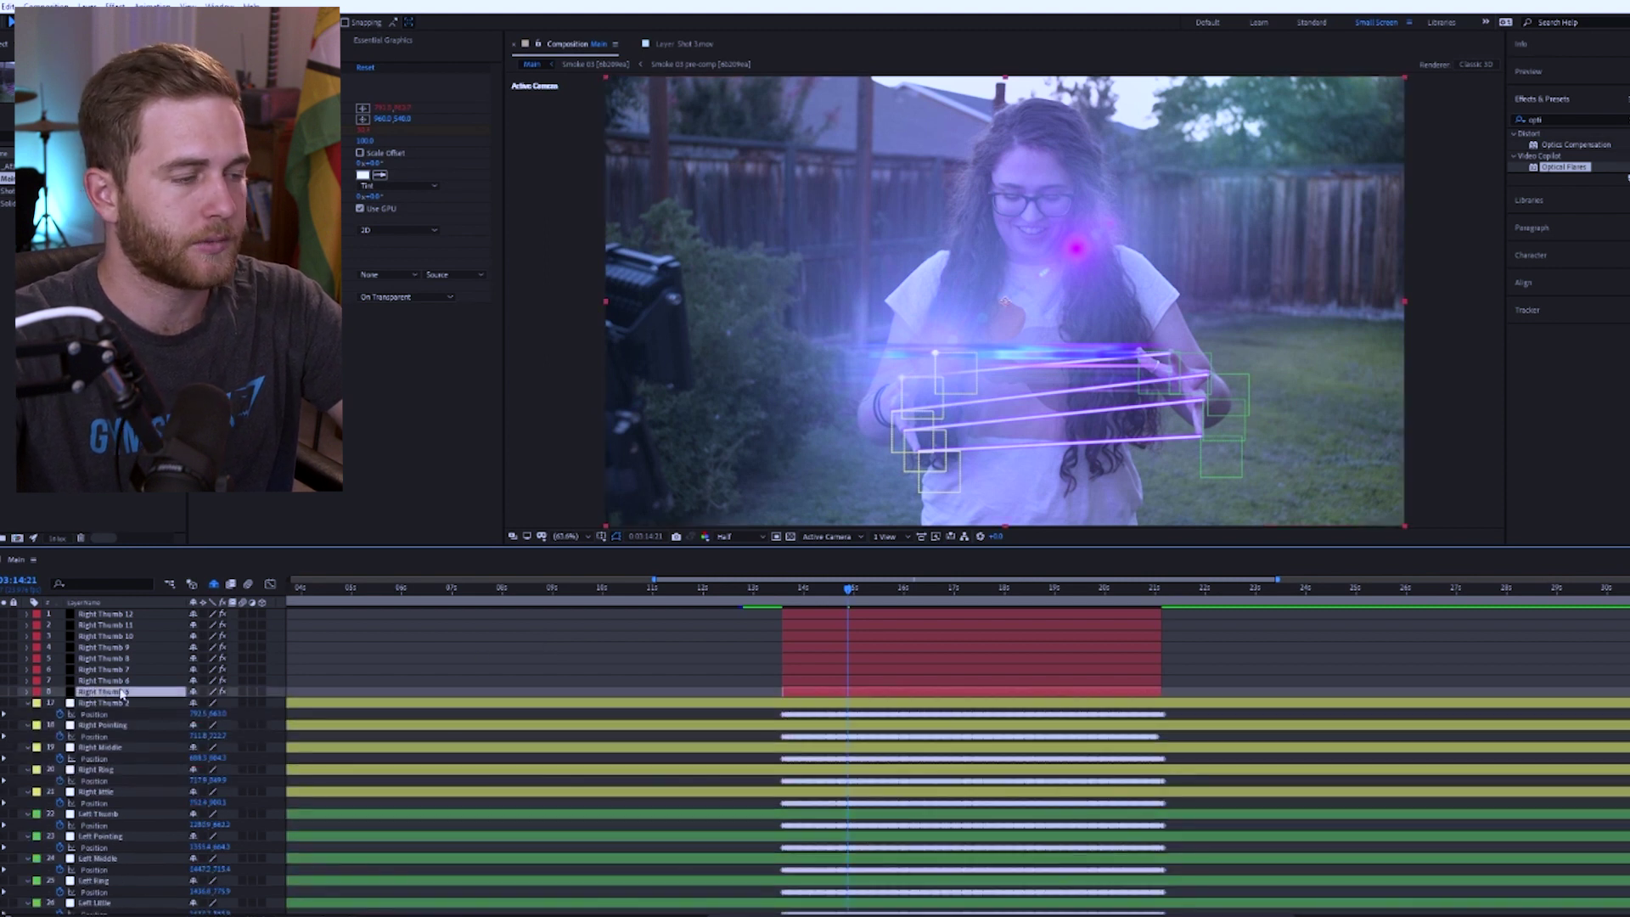
{"action": "key", "text": "u"}
{"action": "key", "text": "u"}
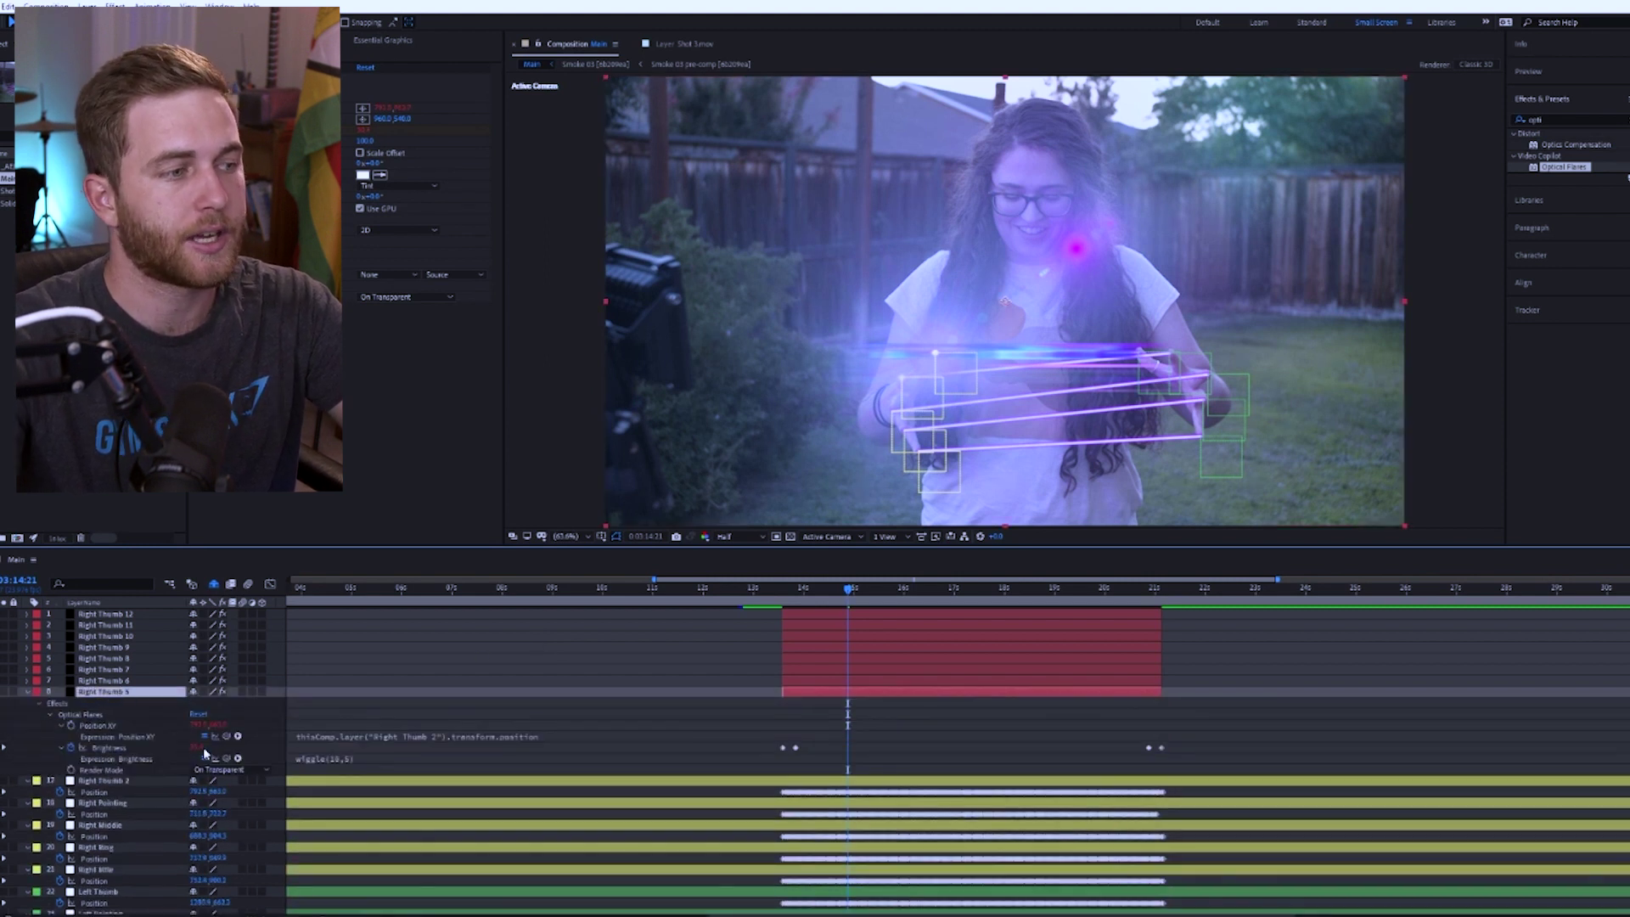
{"action": "left_click_drag", "start_coordinate": [228, 739], "coordinate": [102, 840]}
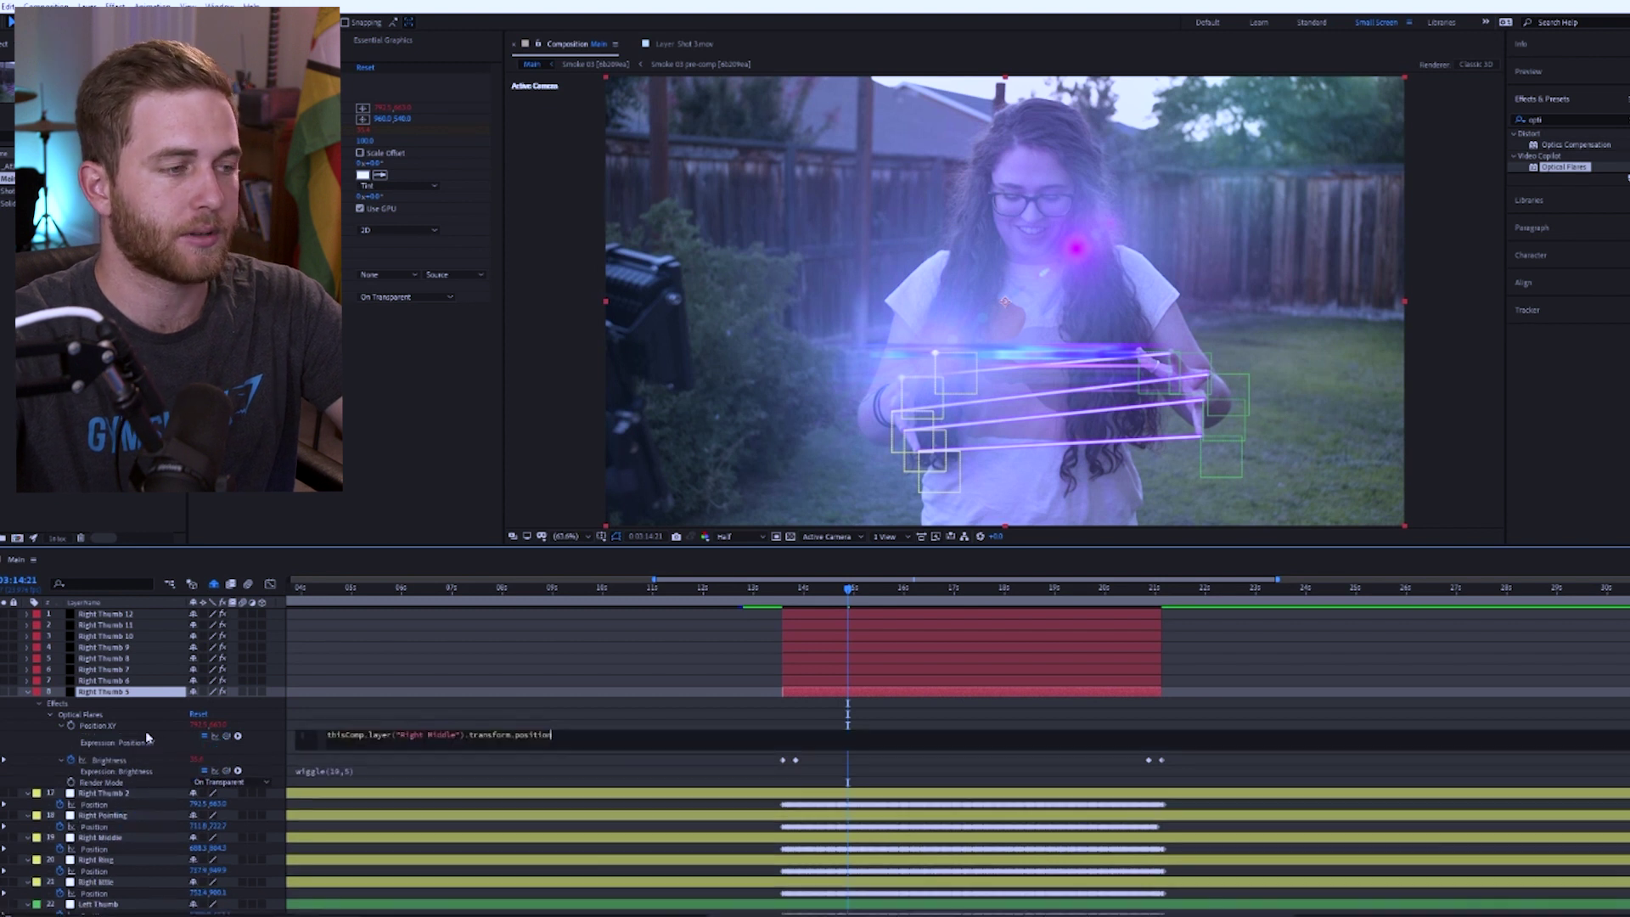
{"action": "left_click", "coordinate": [127, 685]}
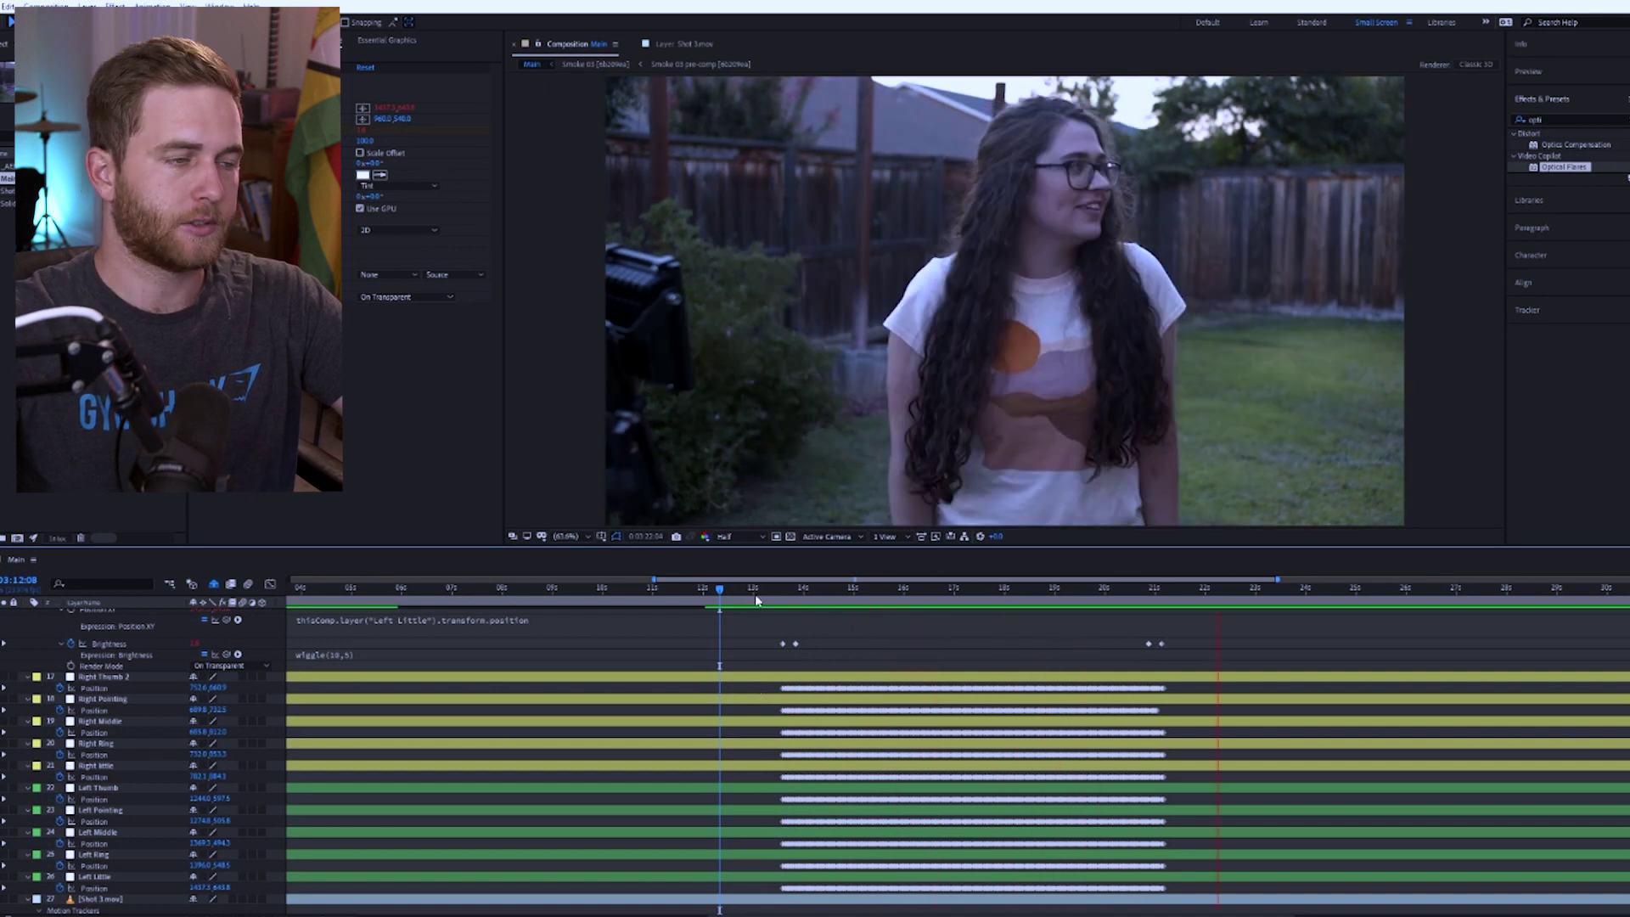
Step: Play back the lightning with all fingertip flares from about 3:12:20 and review the keyframes of every layer
{"action": "left_click", "coordinate": [745, 590]}
{"action": "key", "text": "space"}
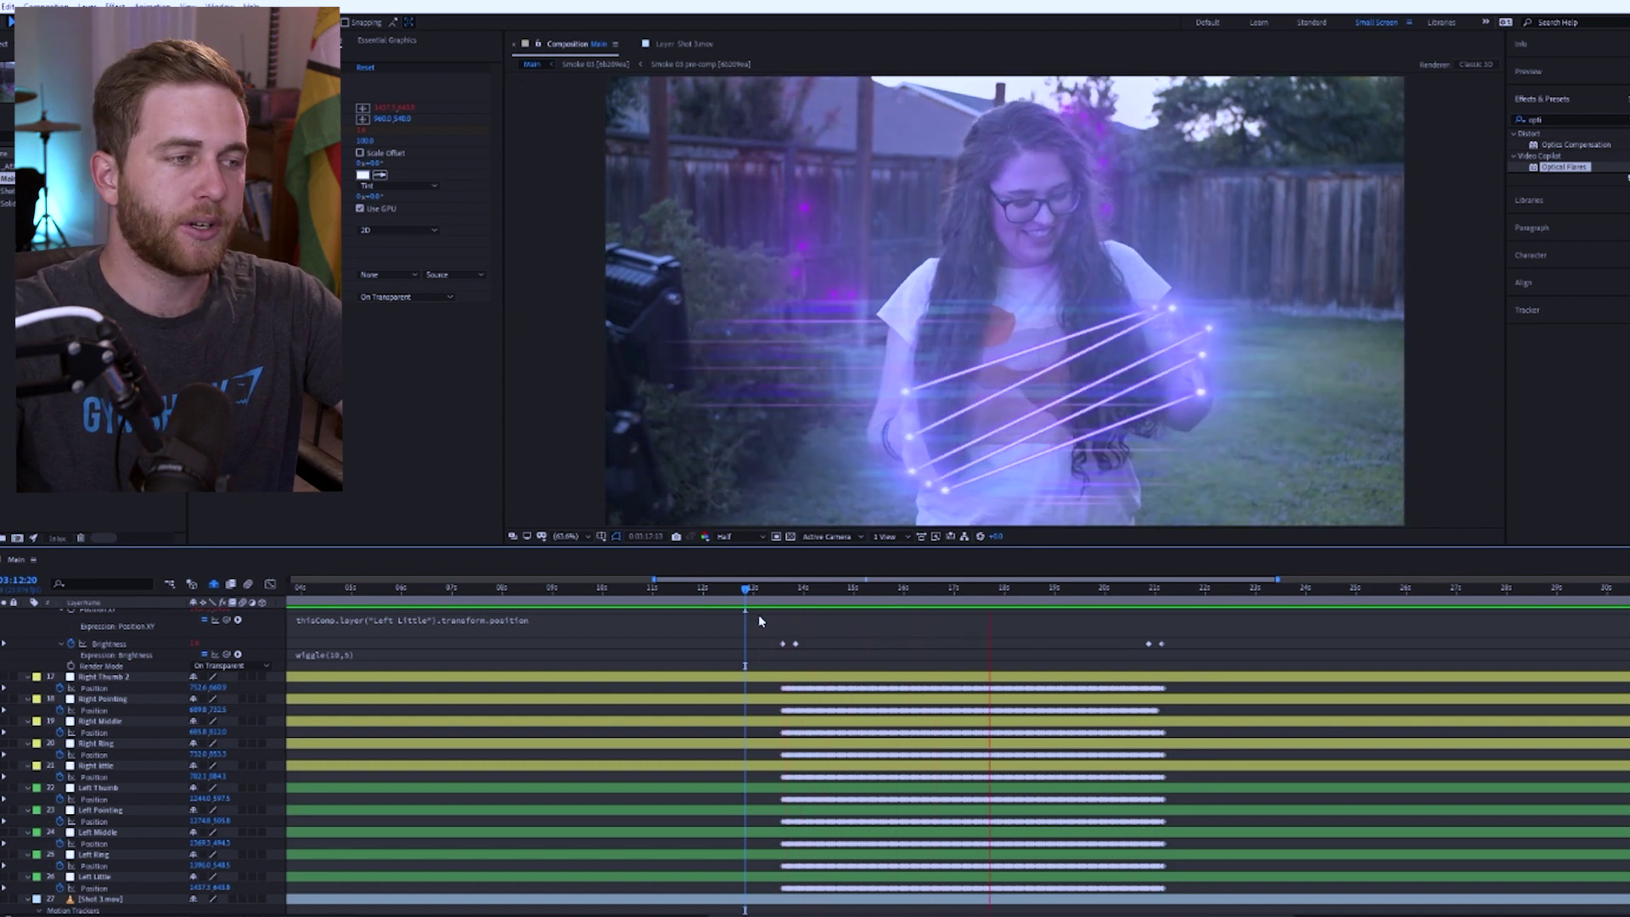
{"action": "key", "text": "space"}
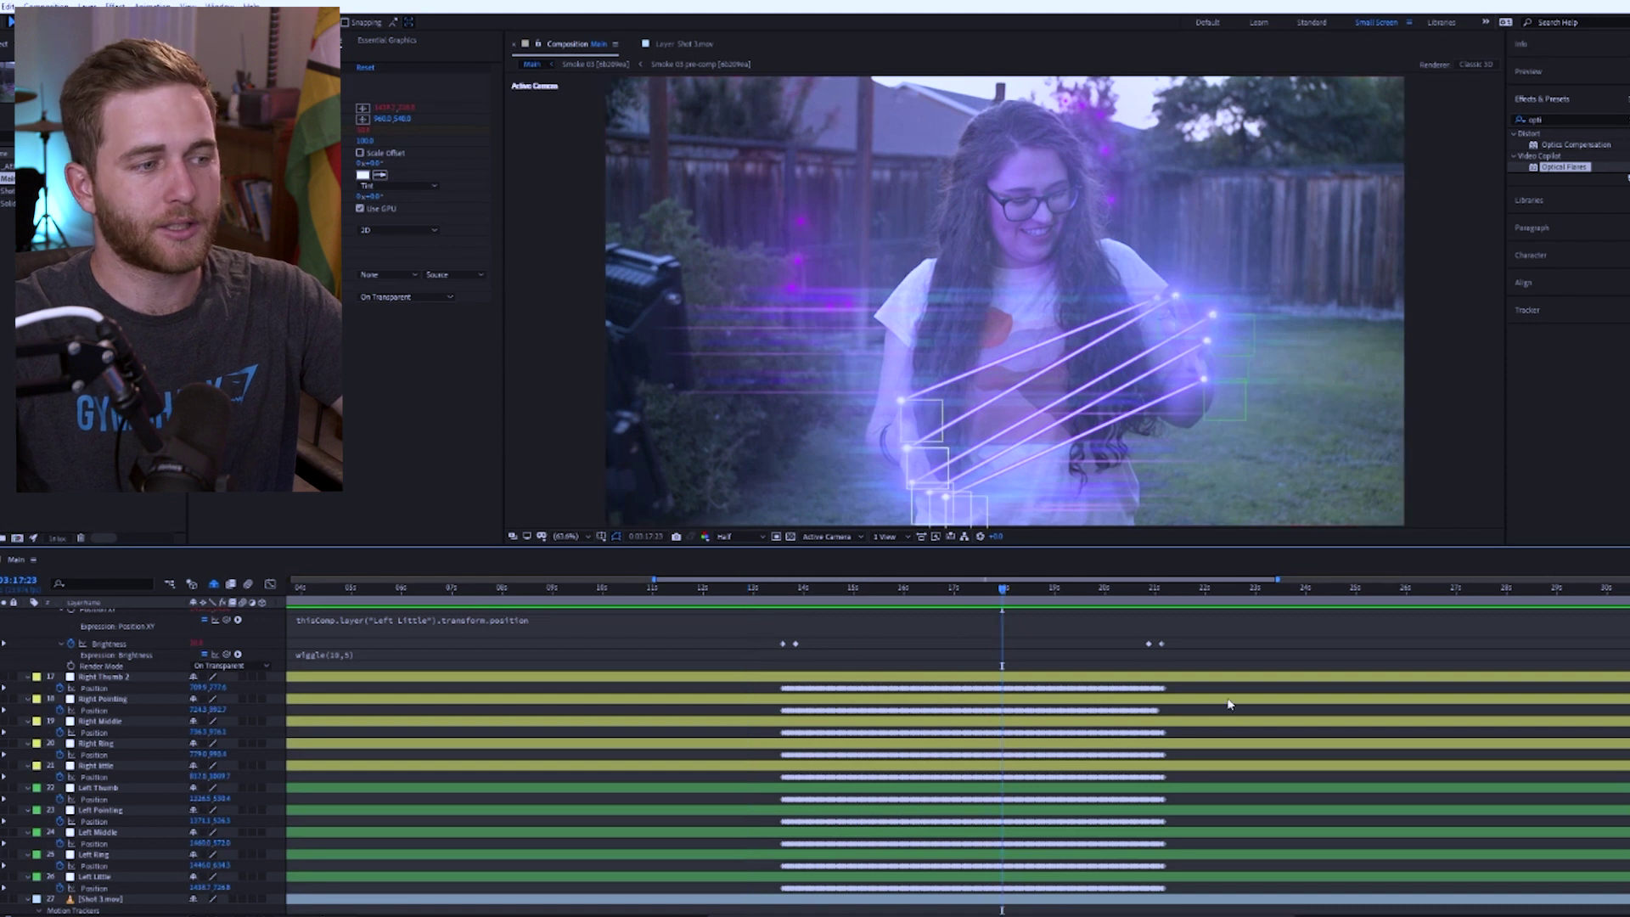
{"action": "left_click", "coordinate": [744, 590]}
{"action": "key", "text": "space"}
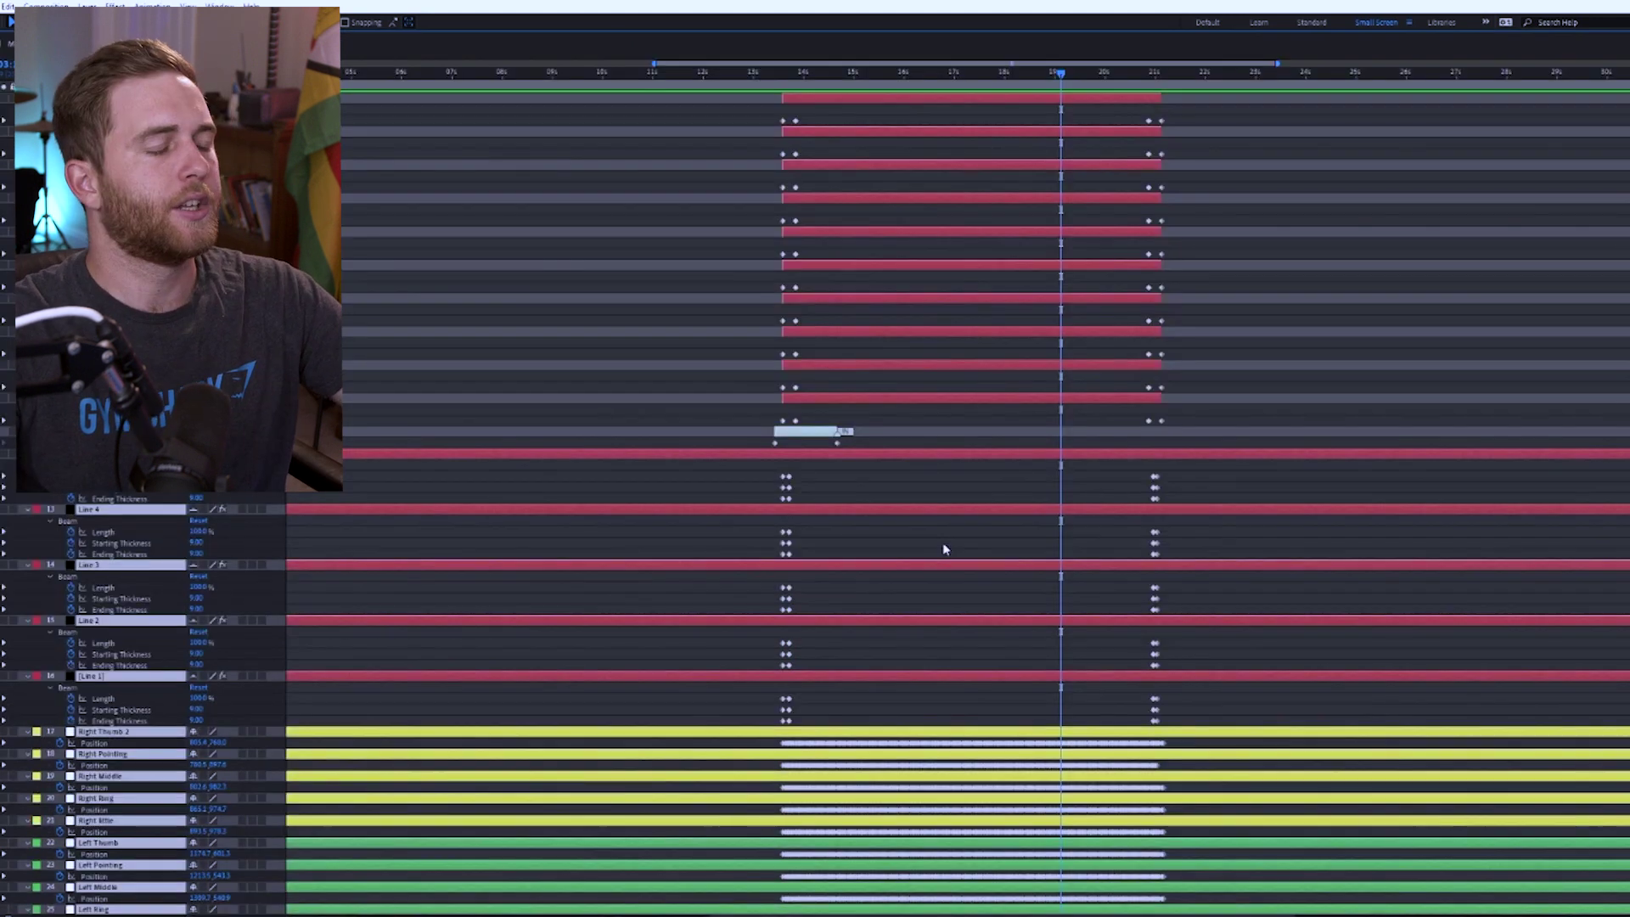
{"action": "scroll", "coordinate": [885, 536], "scroll_direction": "down", "scroll_amount": 1}
{"action": "scroll", "coordinate": [885, 535], "scroll_direction": "down", "scroll_amount": 4}
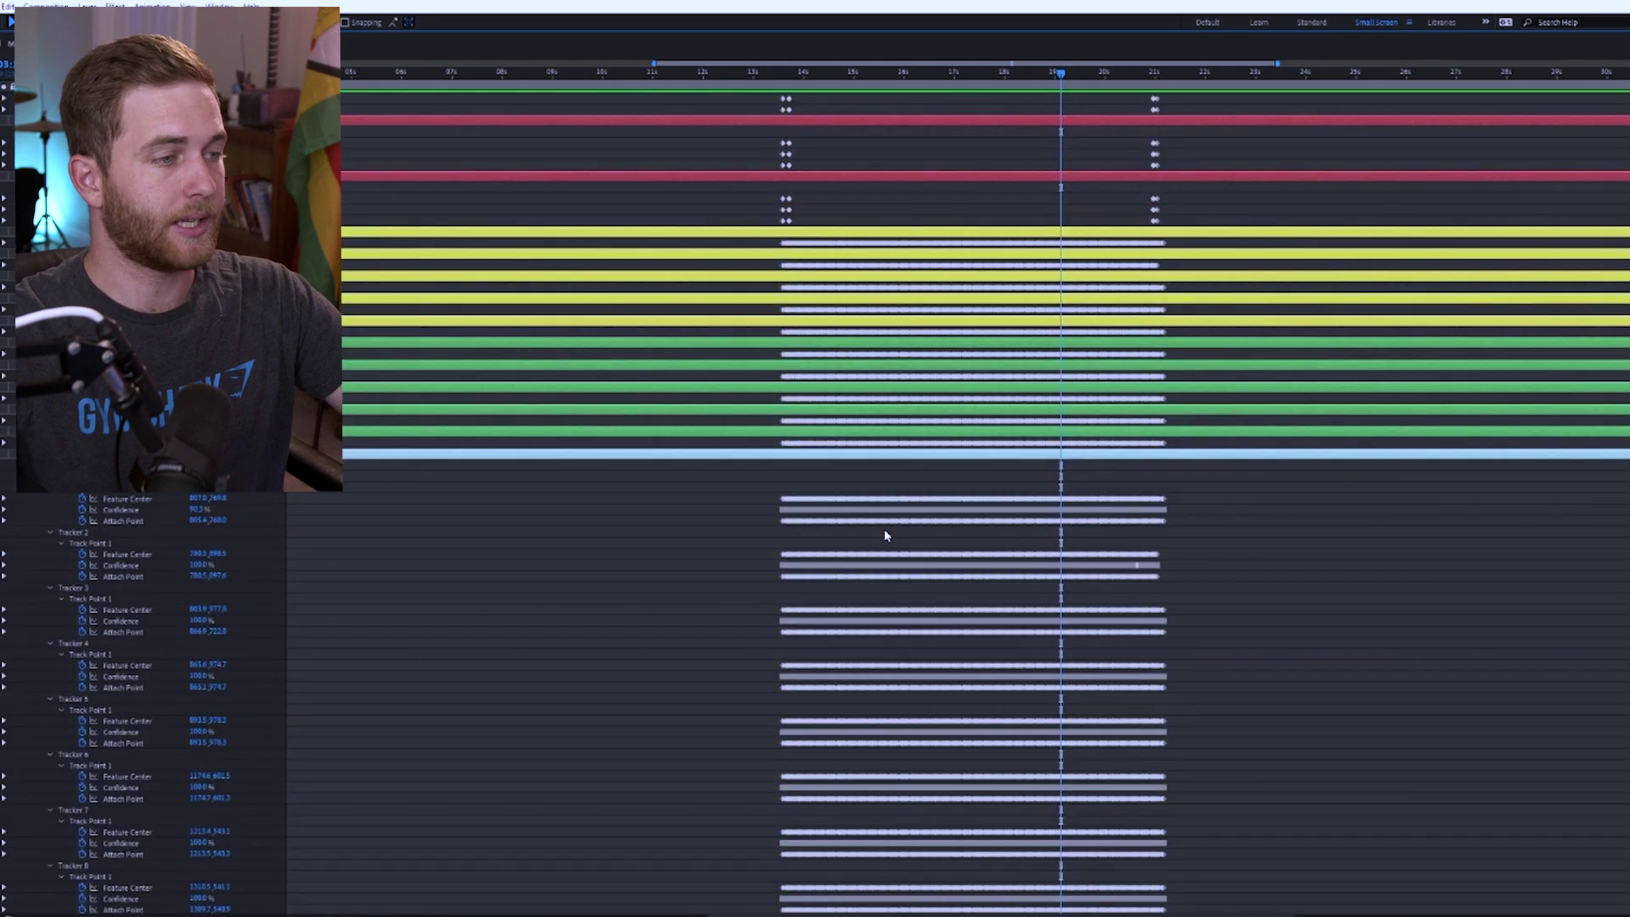
{"action": "scroll", "coordinate": [885, 535], "scroll_direction": "down", "scroll_amount": 1}
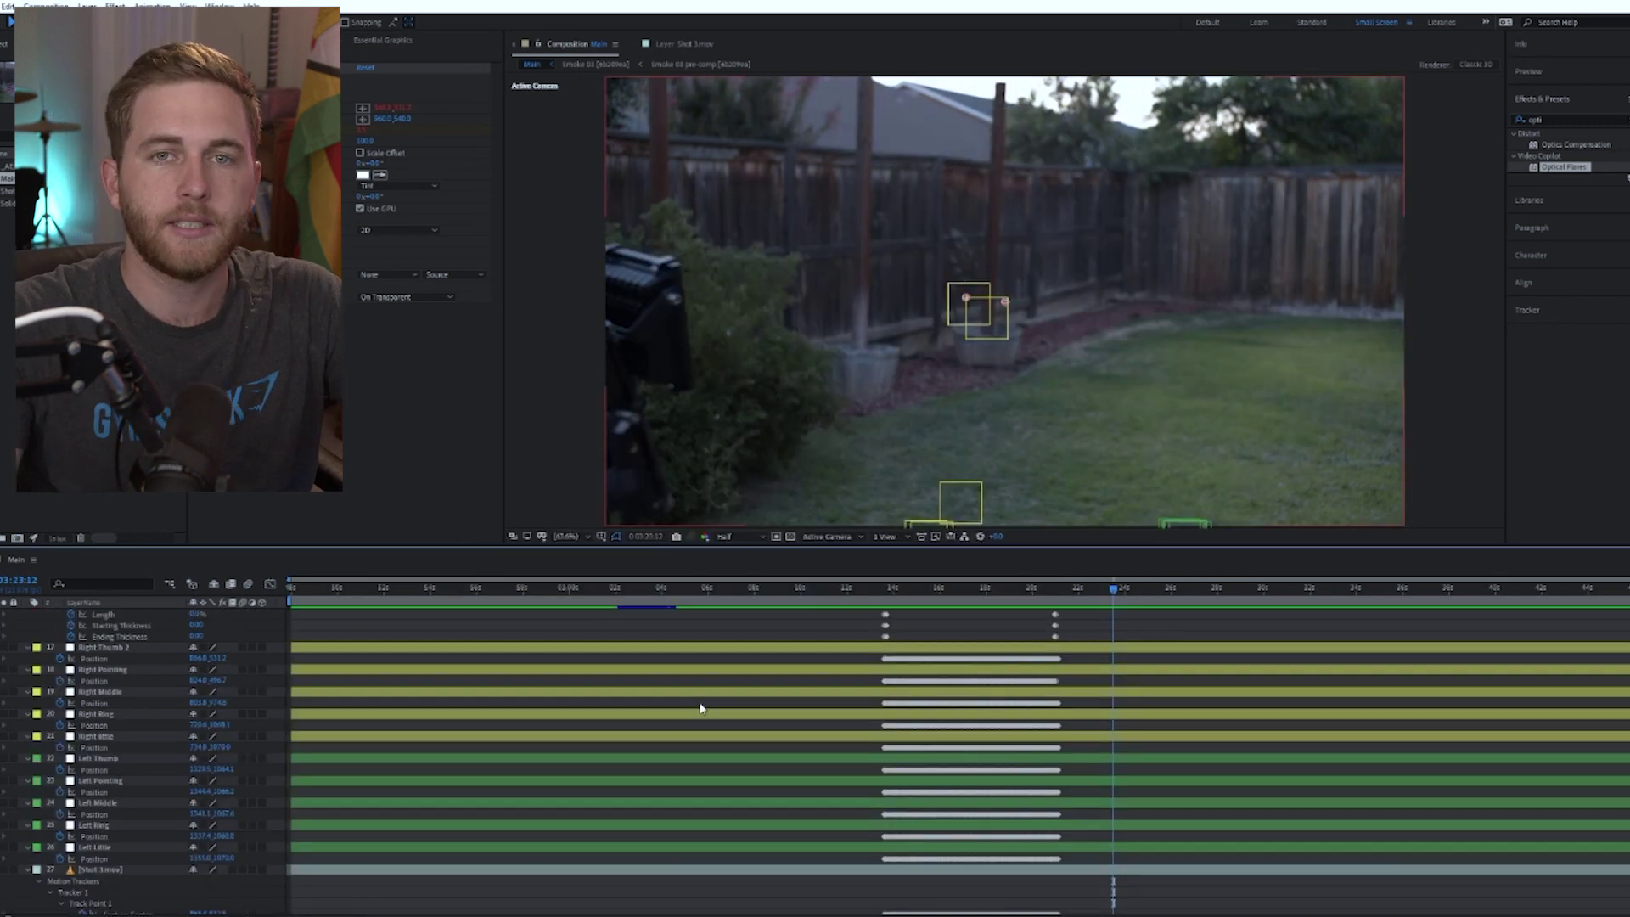
Step: Duplicate the Shot 3.mov layer and freeze the copy on the empty-yard frame at 3:34:23
{"action": "left_click", "coordinate": [1521, 594]}
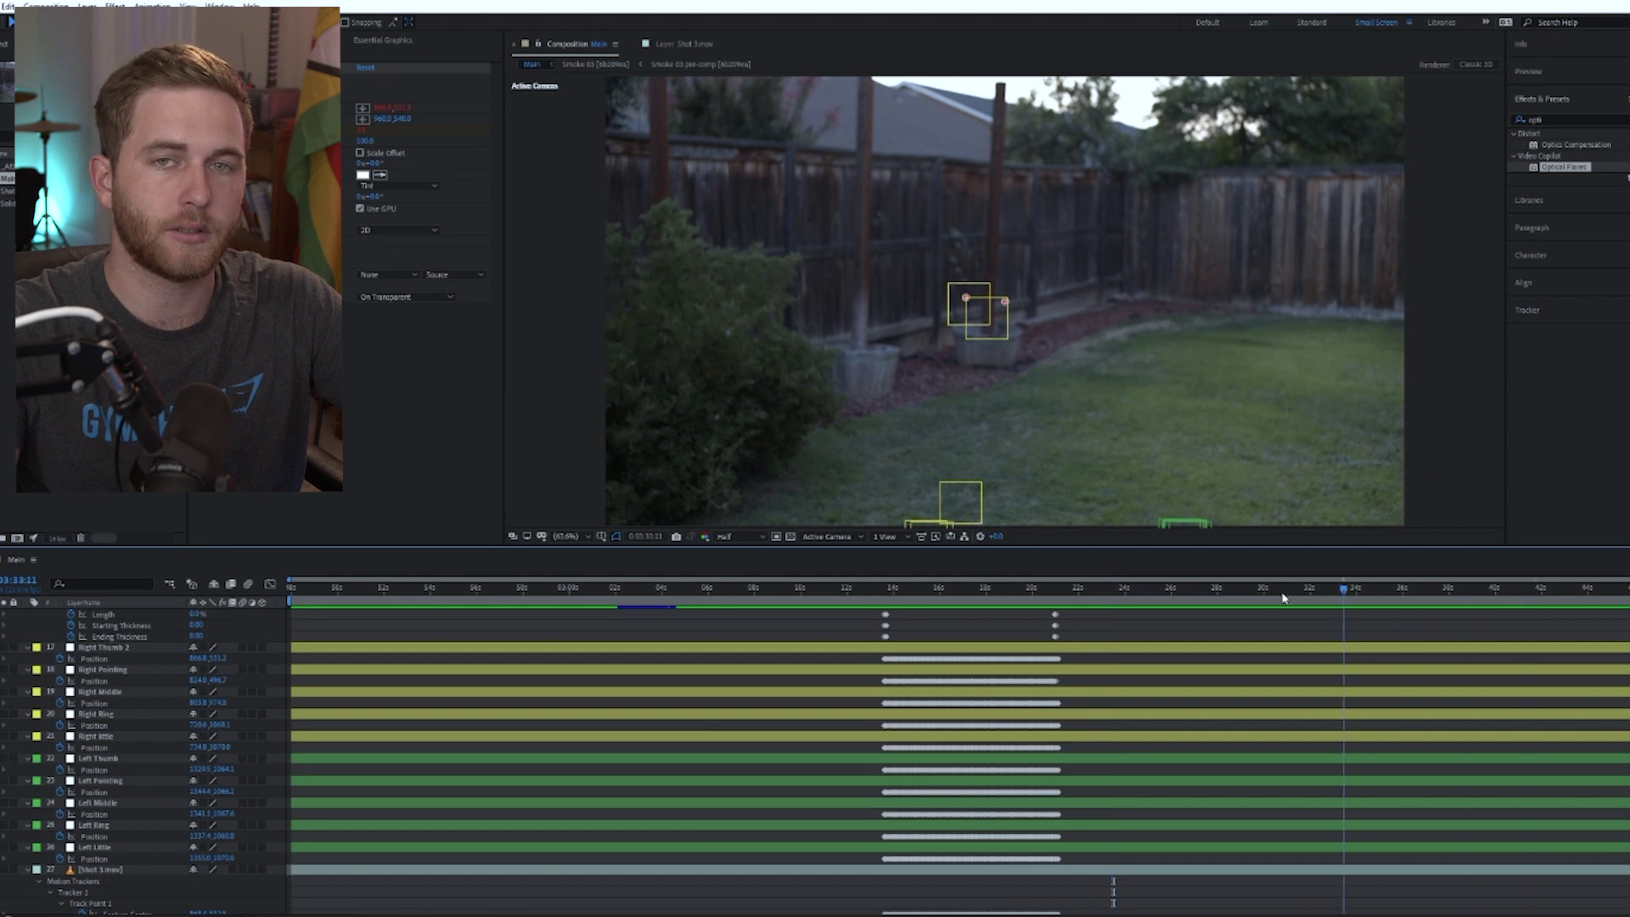
{"action": "left_click", "coordinate": [1213, 589]}
{"action": "left_click", "coordinate": [1339, 592]}
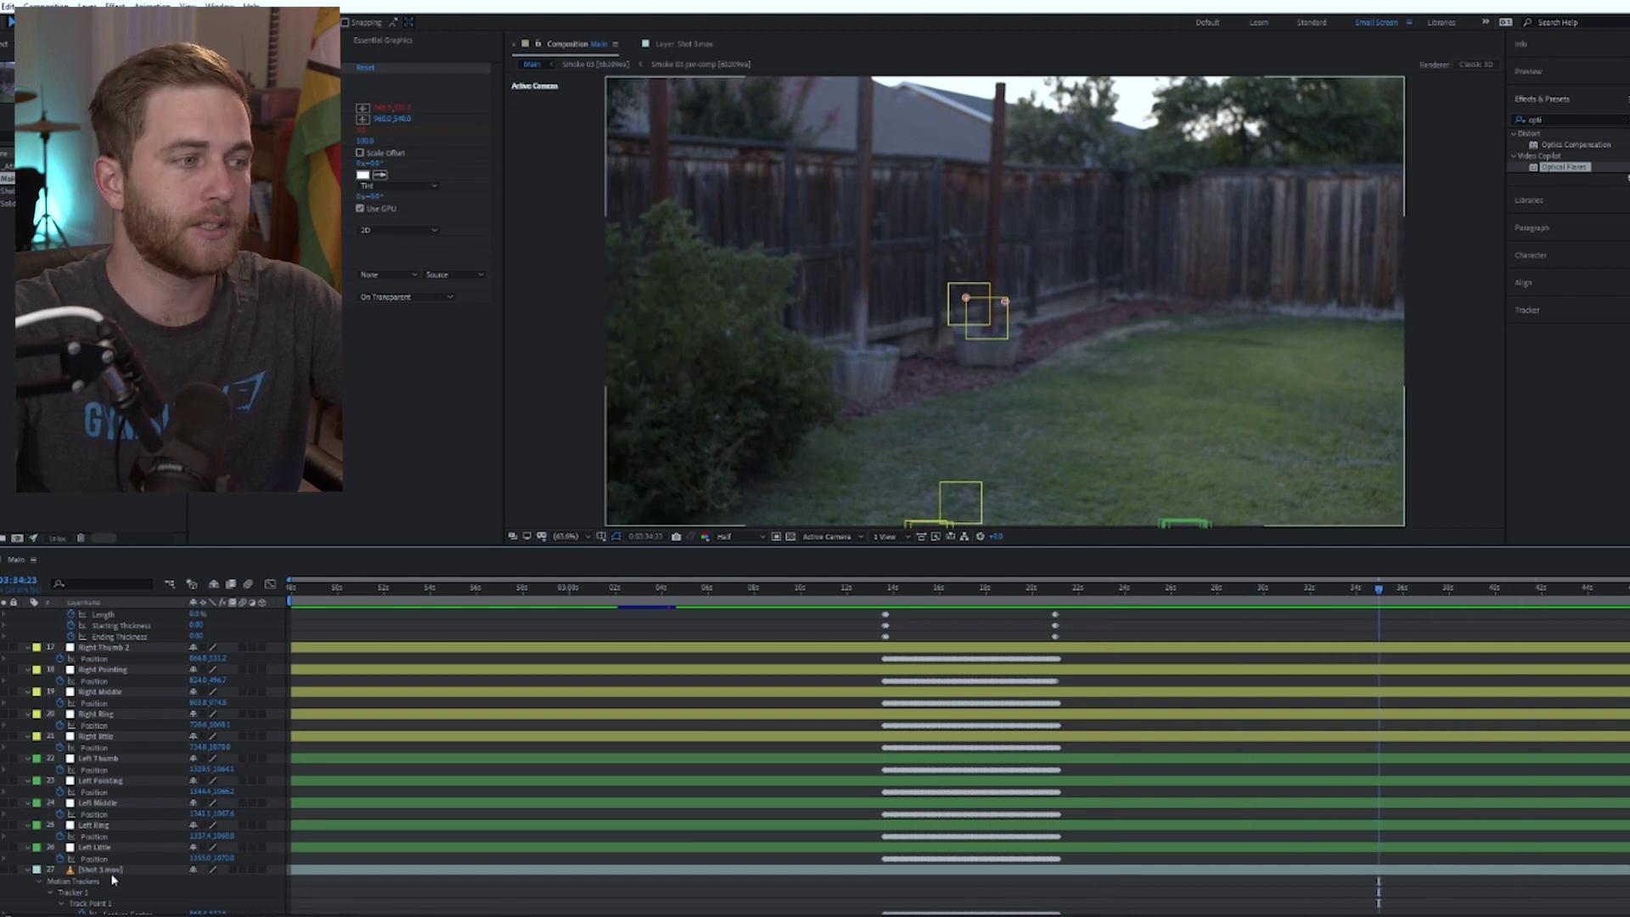
{"action": "left_click", "coordinate": [114, 871]}
{"action": "key", "text": "ctrl+d"}
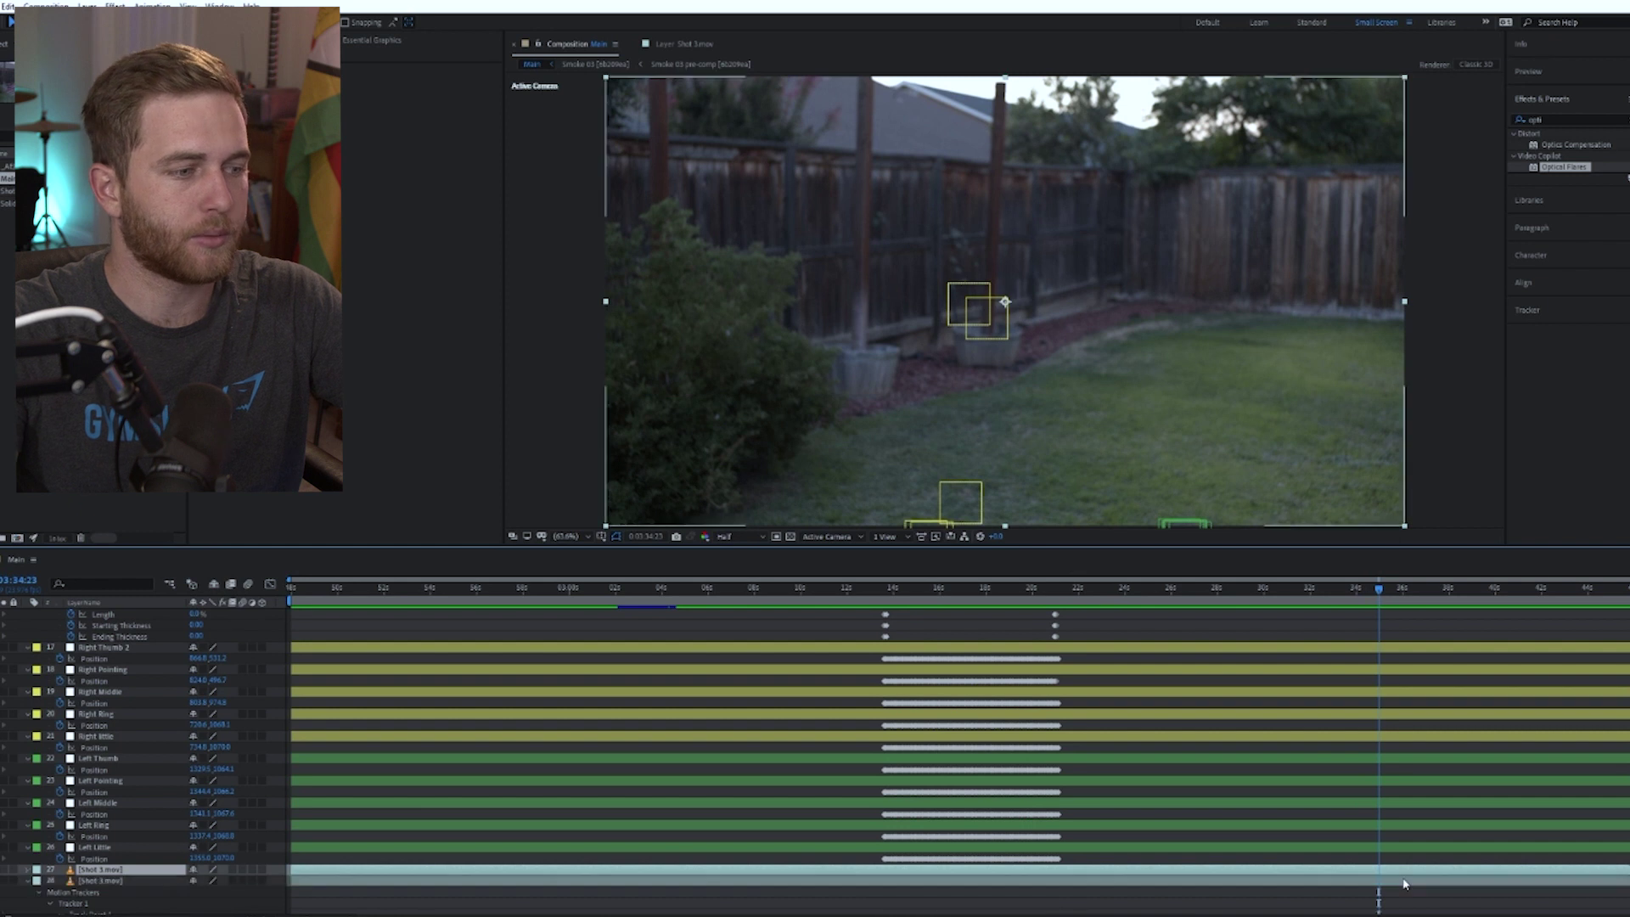
{"action": "right_click", "coordinate": [1329, 866]}
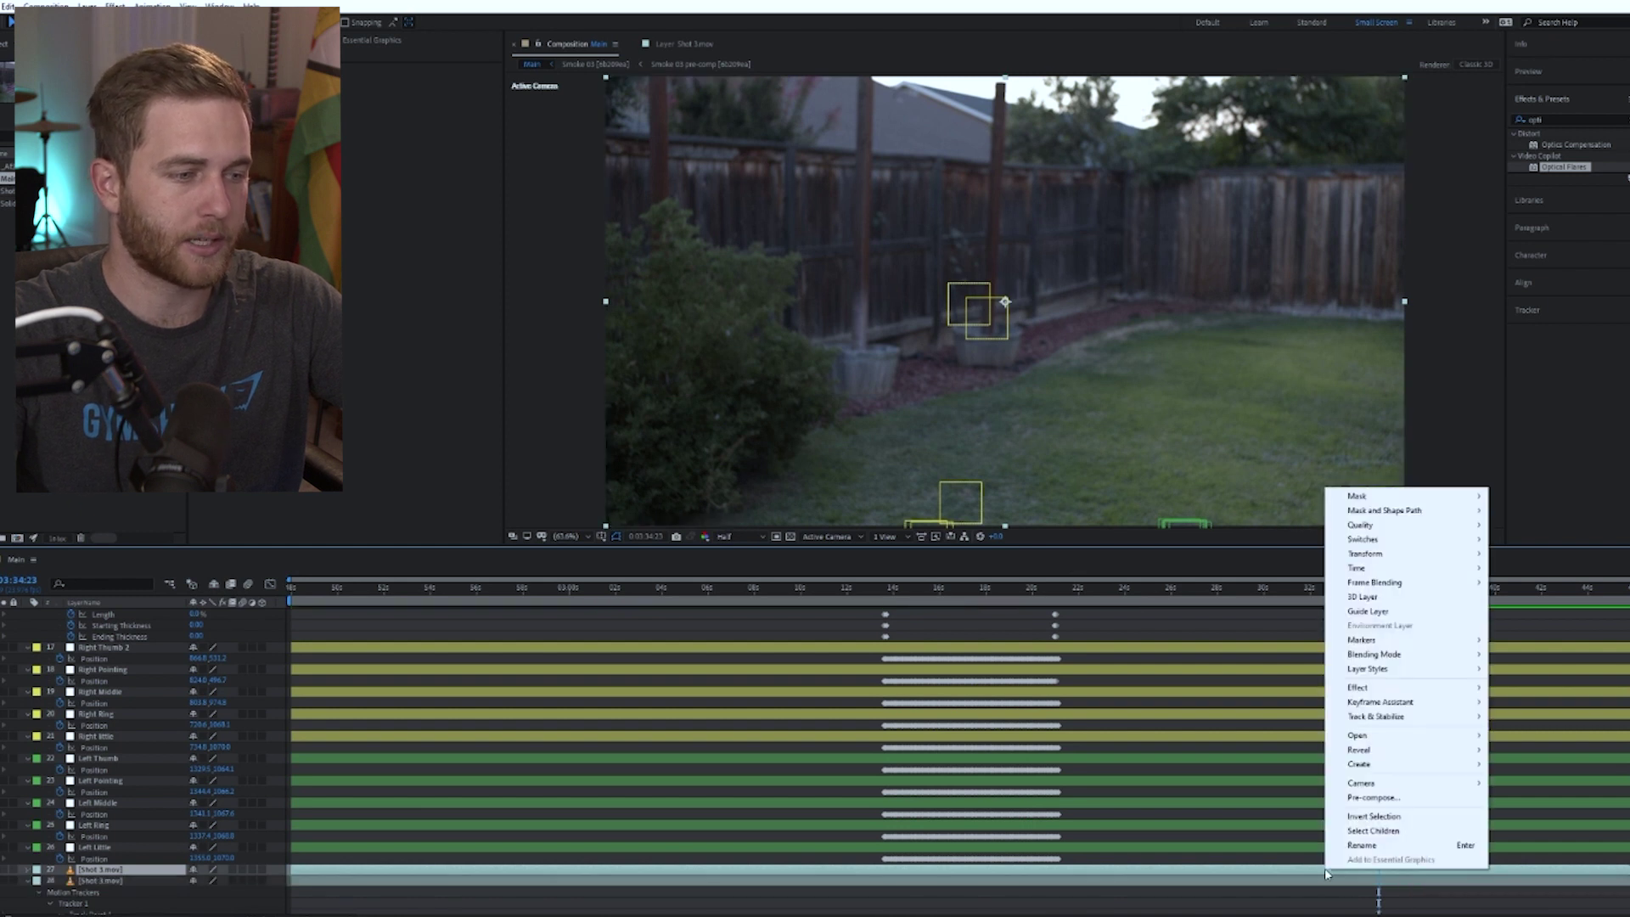
{"action": "mouse_move", "coordinate": [1392, 568]}
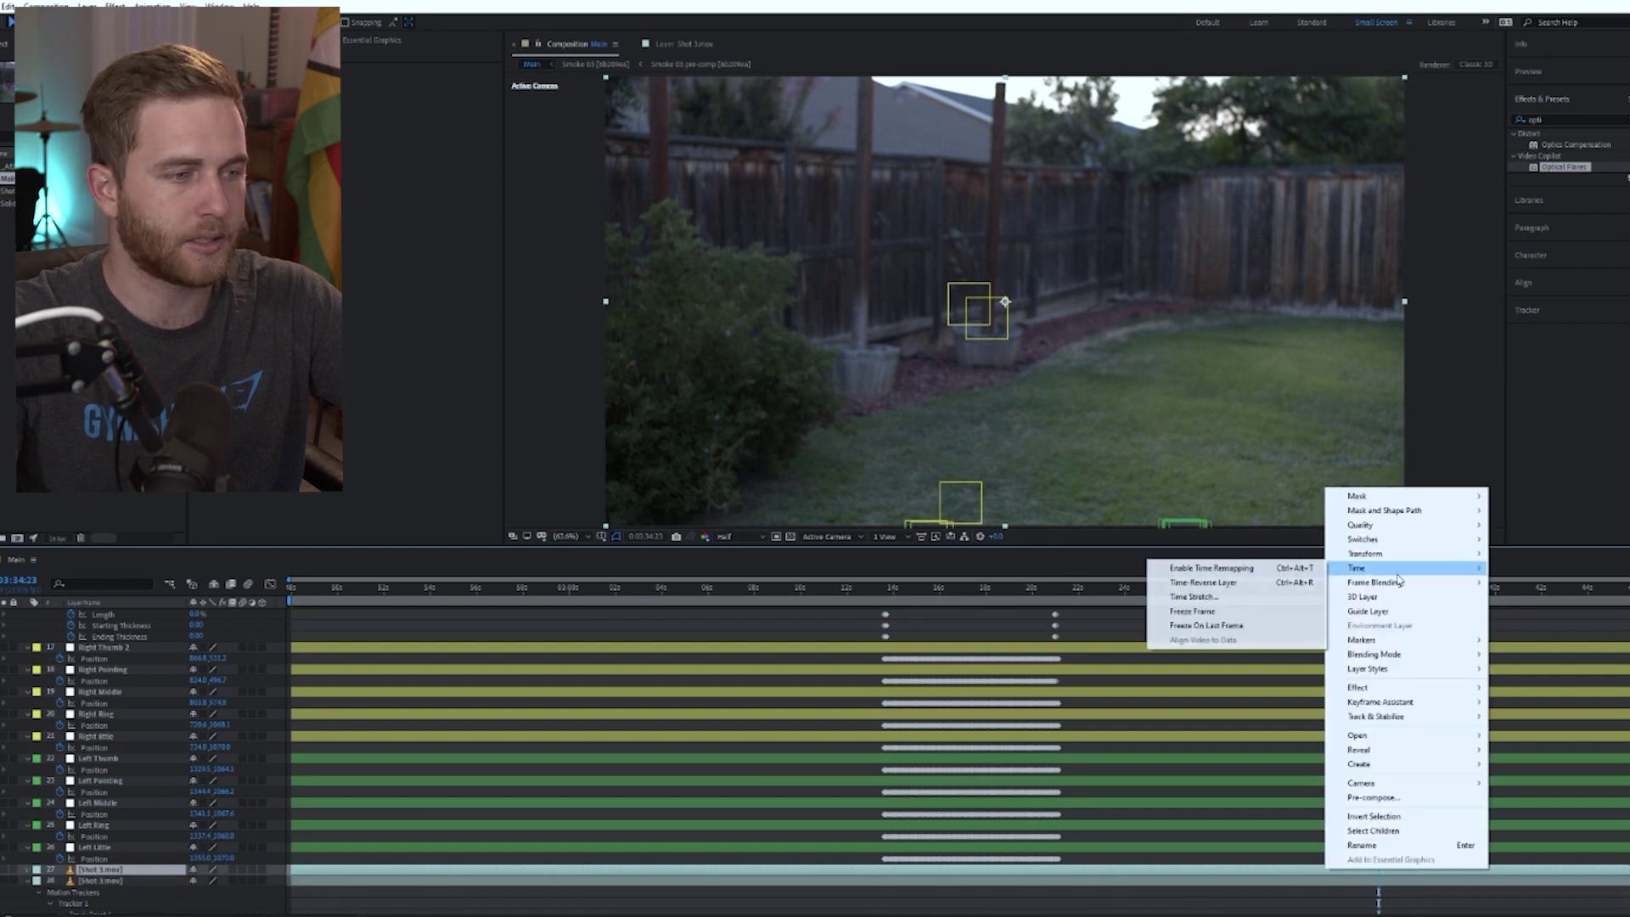
{"action": "left_click", "coordinate": [1222, 612]}
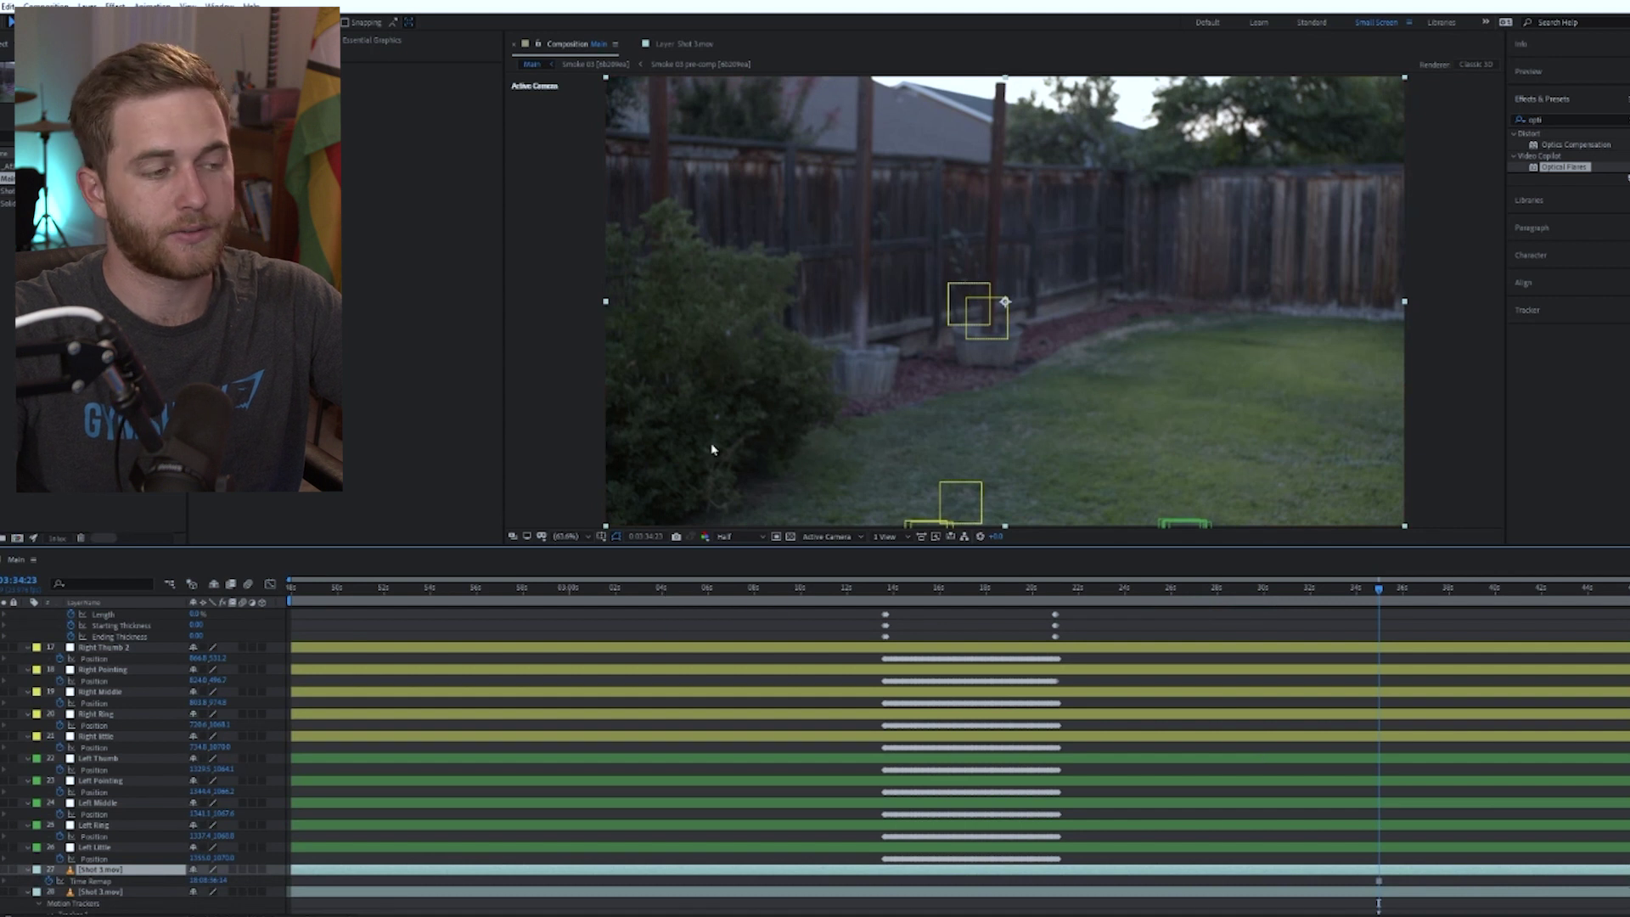
Step: Draw a closed mask around the bush beside the fence on the frozen Shot 3.mov copy, extending past the frame edge
{"action": "key", "text": "g"}
{"action": "left_click", "coordinate": [592, 169]}
{"action": "left_click", "coordinate": [719, 295]}
{"action": "left_click_drag", "start_coordinate": [760, 485], "coordinate": [770, 410]}
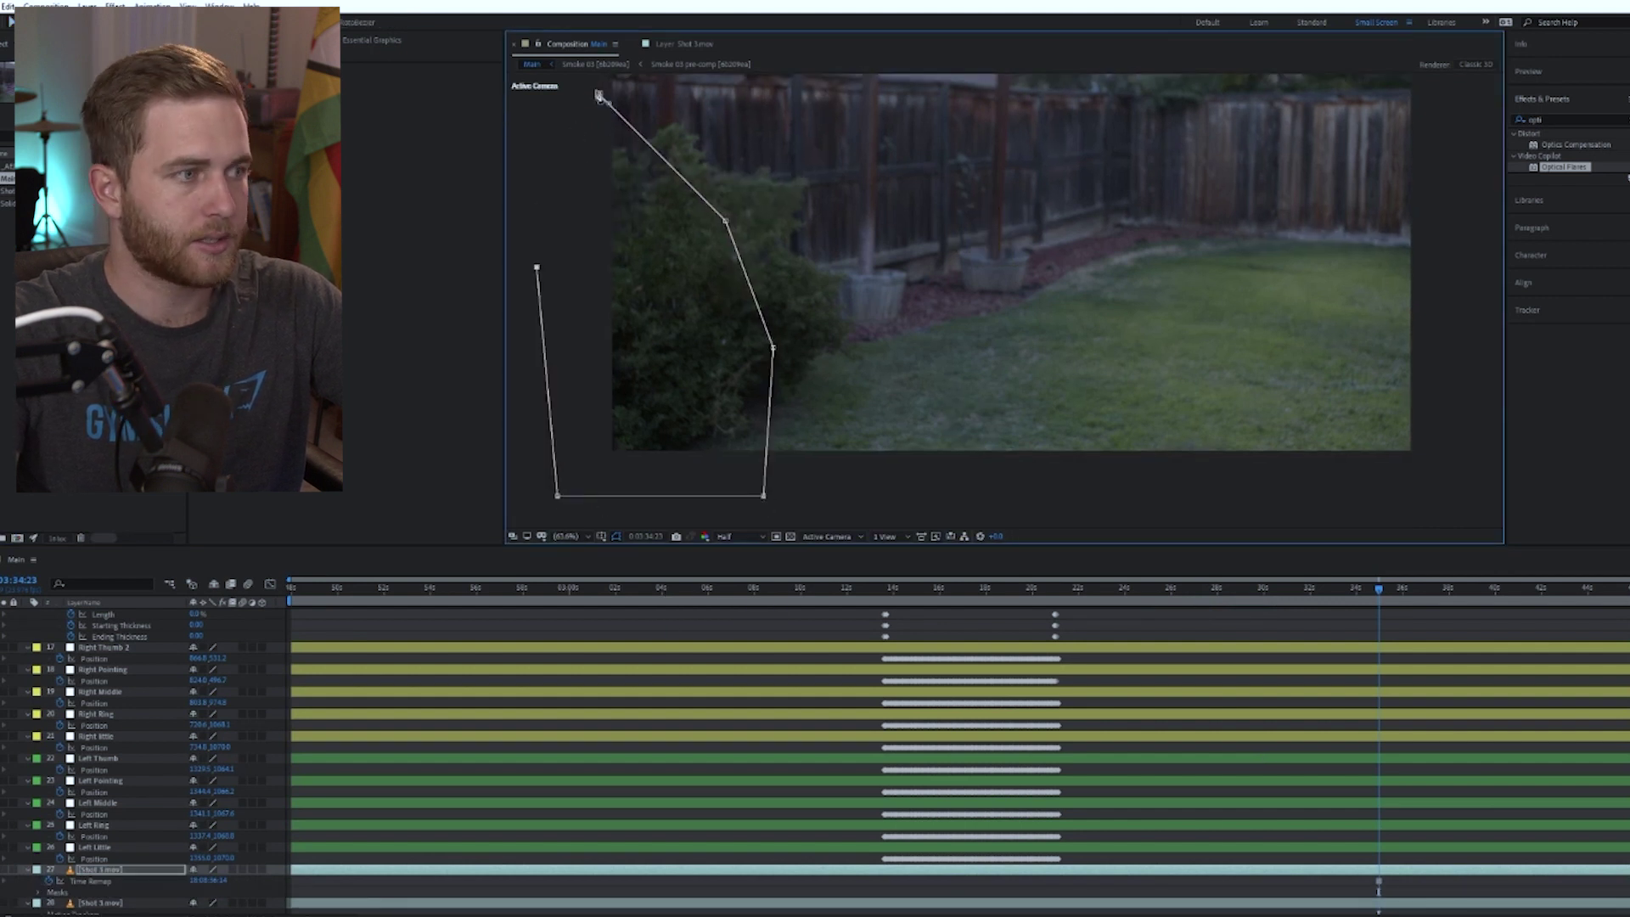
{"action": "left_click", "coordinate": [960, 587]}
{"action": "left_click_drag", "start_coordinate": [851, 249], "coordinate": [841, 317]}
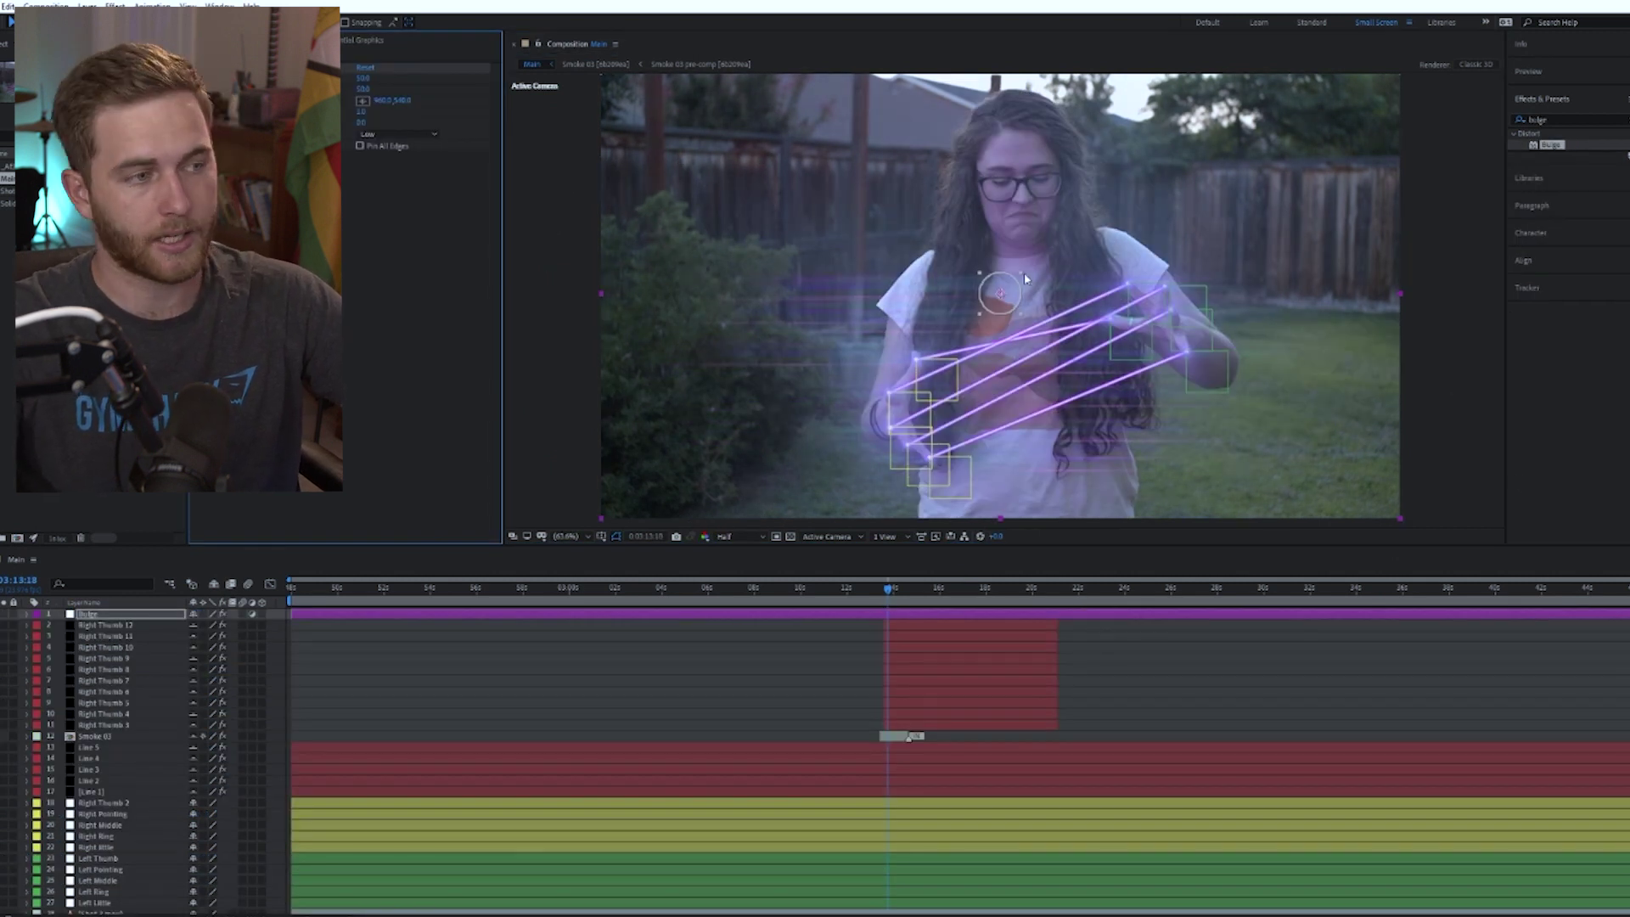
Step: Move the Bulge effect's center between the hands, enlarge its radius to span the lightning beams, and undo the stray mask
{"action": "left_click_drag", "start_coordinate": [1027, 276], "coordinate": [1050, 208]}
{"action": "left_click", "coordinate": [1429, 404]}
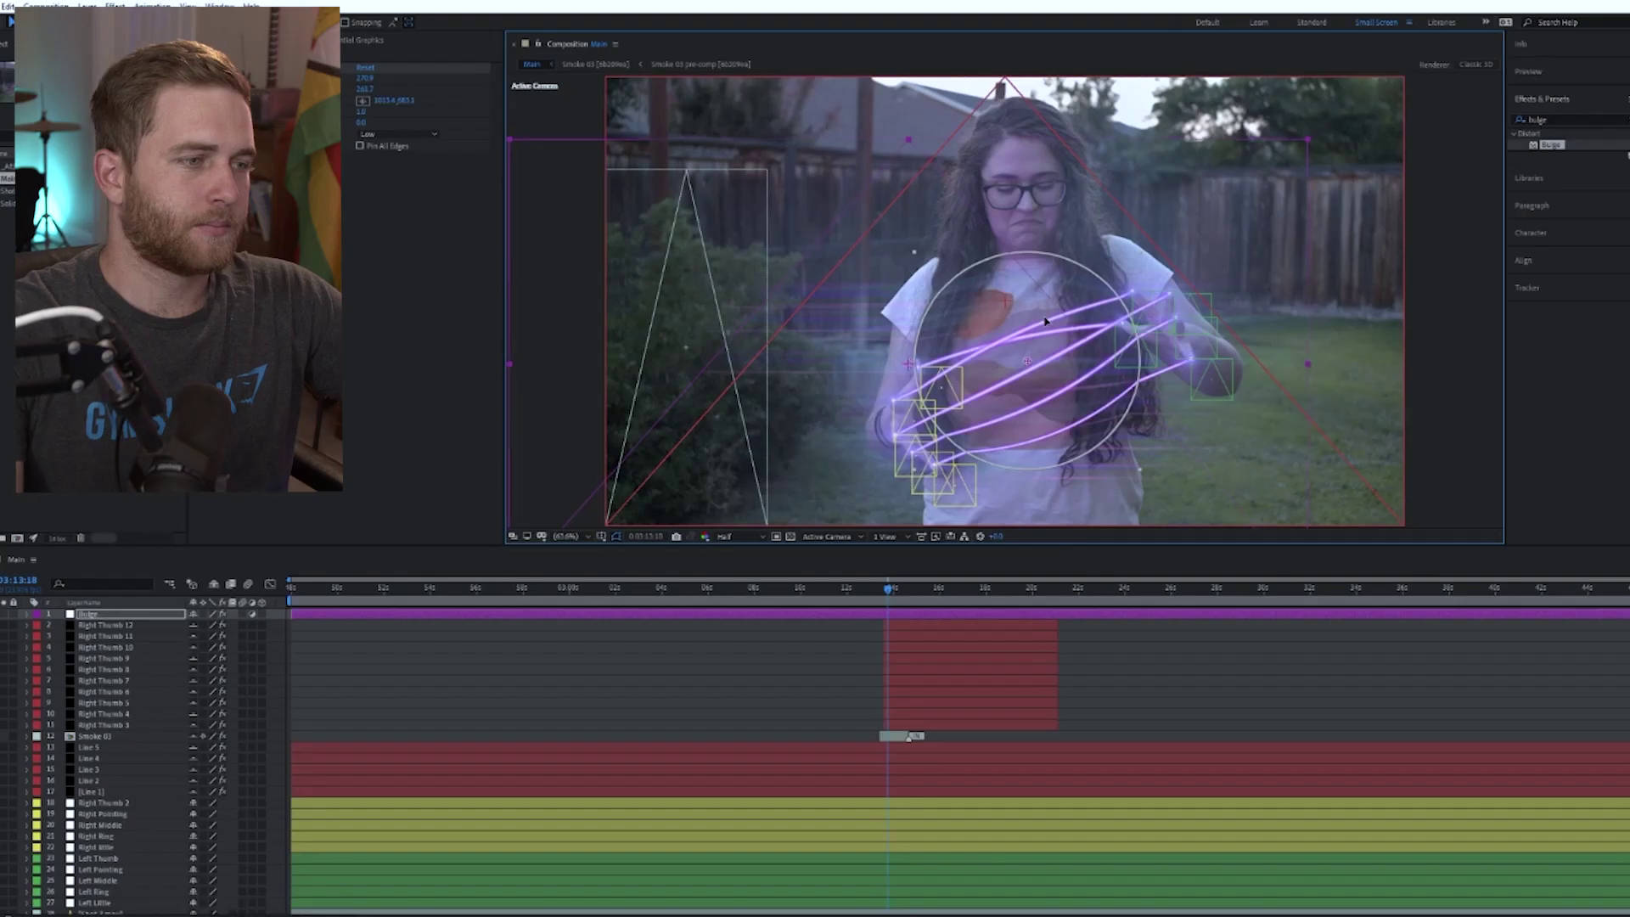
{"action": "key", "text": "ctrl+z"}
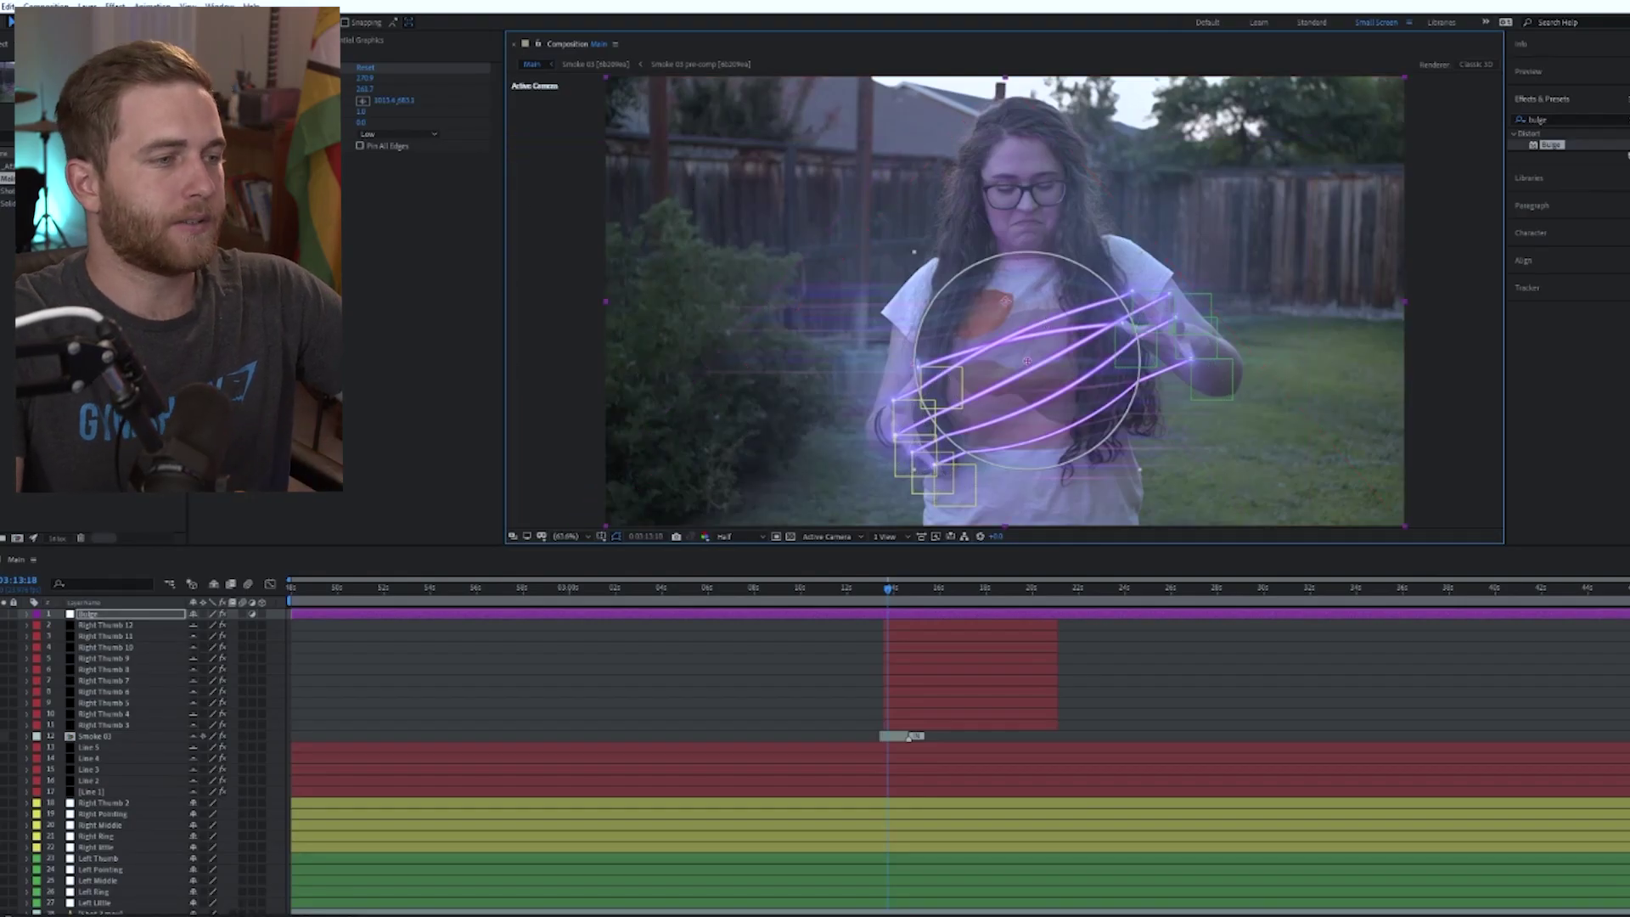
{"action": "left_click", "coordinate": [227, 67]}
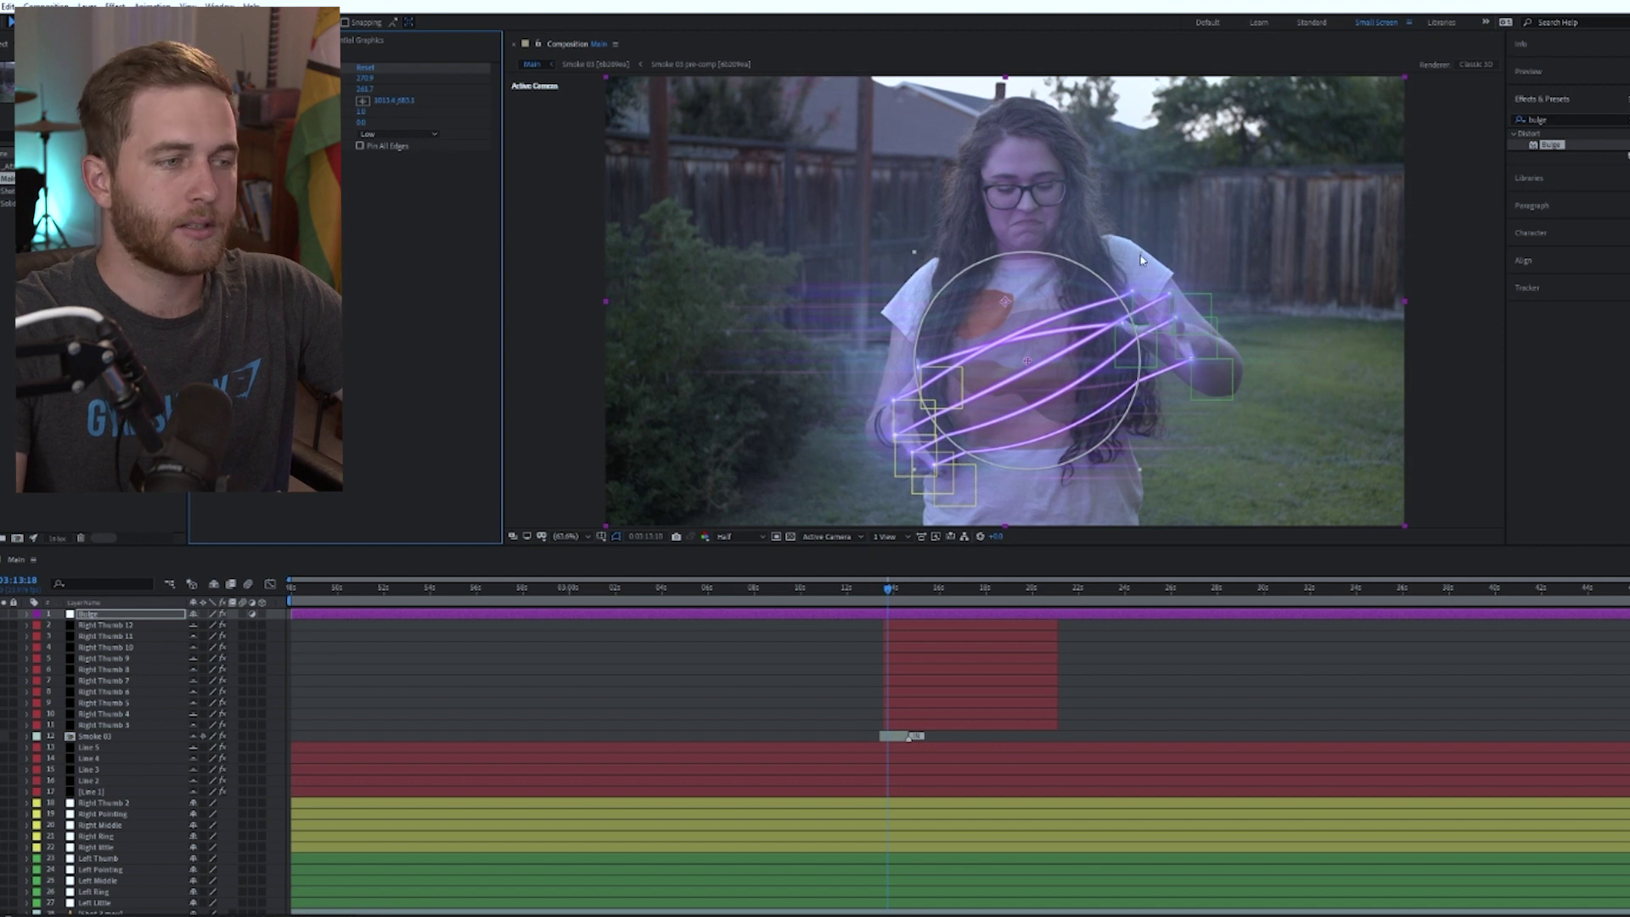
Step: Shrink the bulge to a small point between the hands and keyframe it where the finger flares begin, at 3:13:14
{"action": "left_click_drag", "start_coordinate": [1104, 282], "coordinate": [1043, 346]}
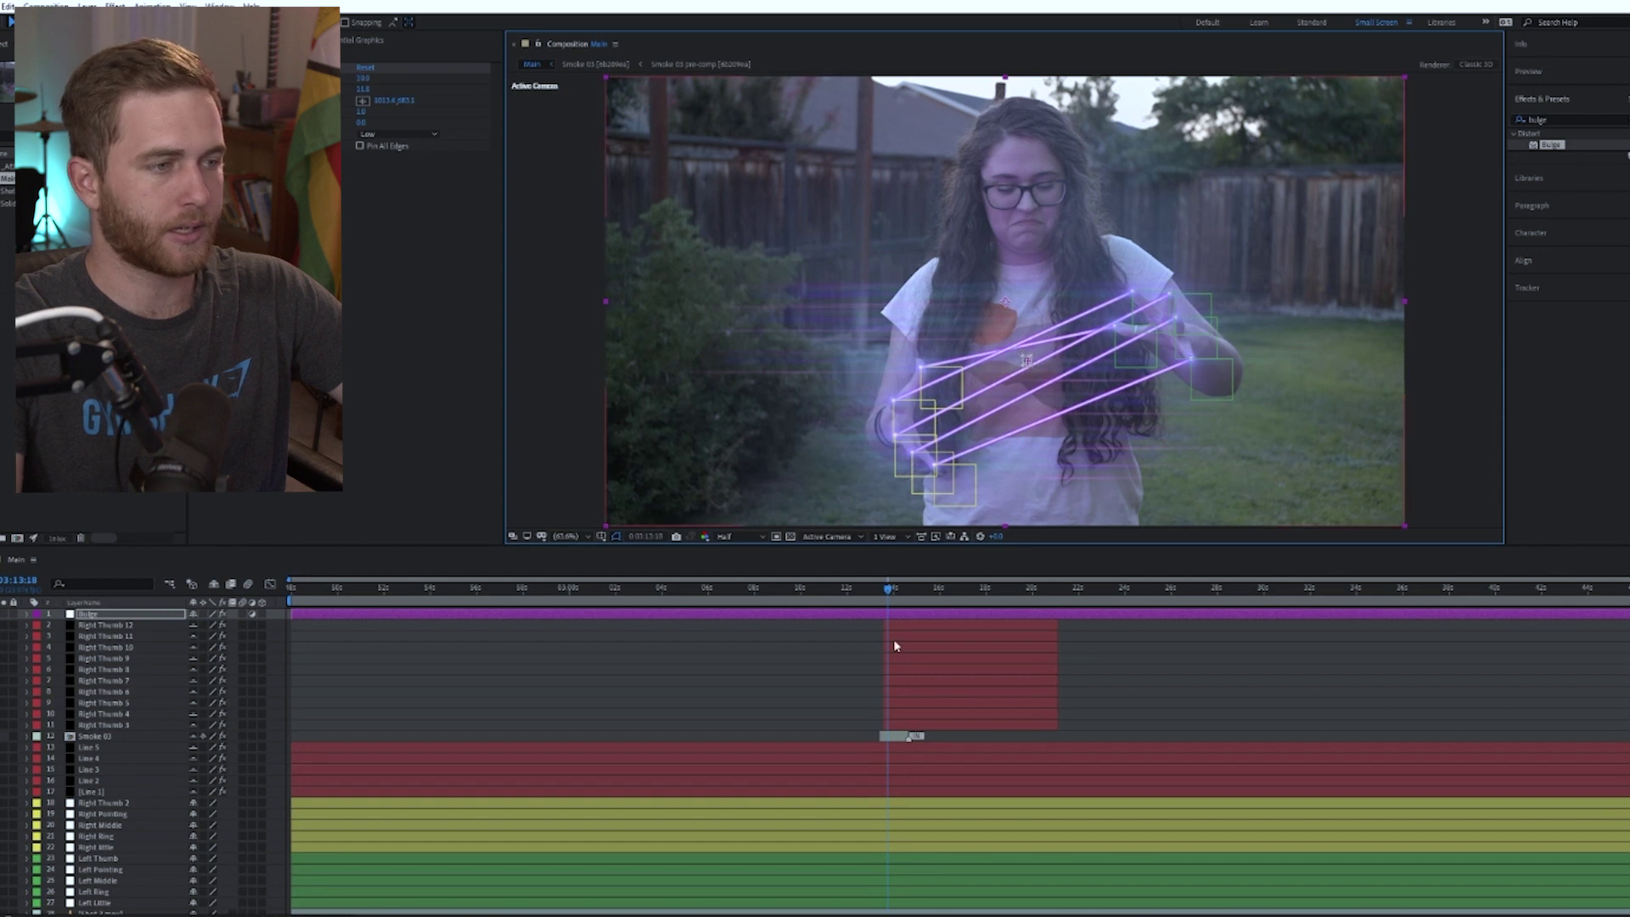
{"action": "scroll", "coordinate": [883, 645], "scroll_direction": "up", "scroll_amount": 4}
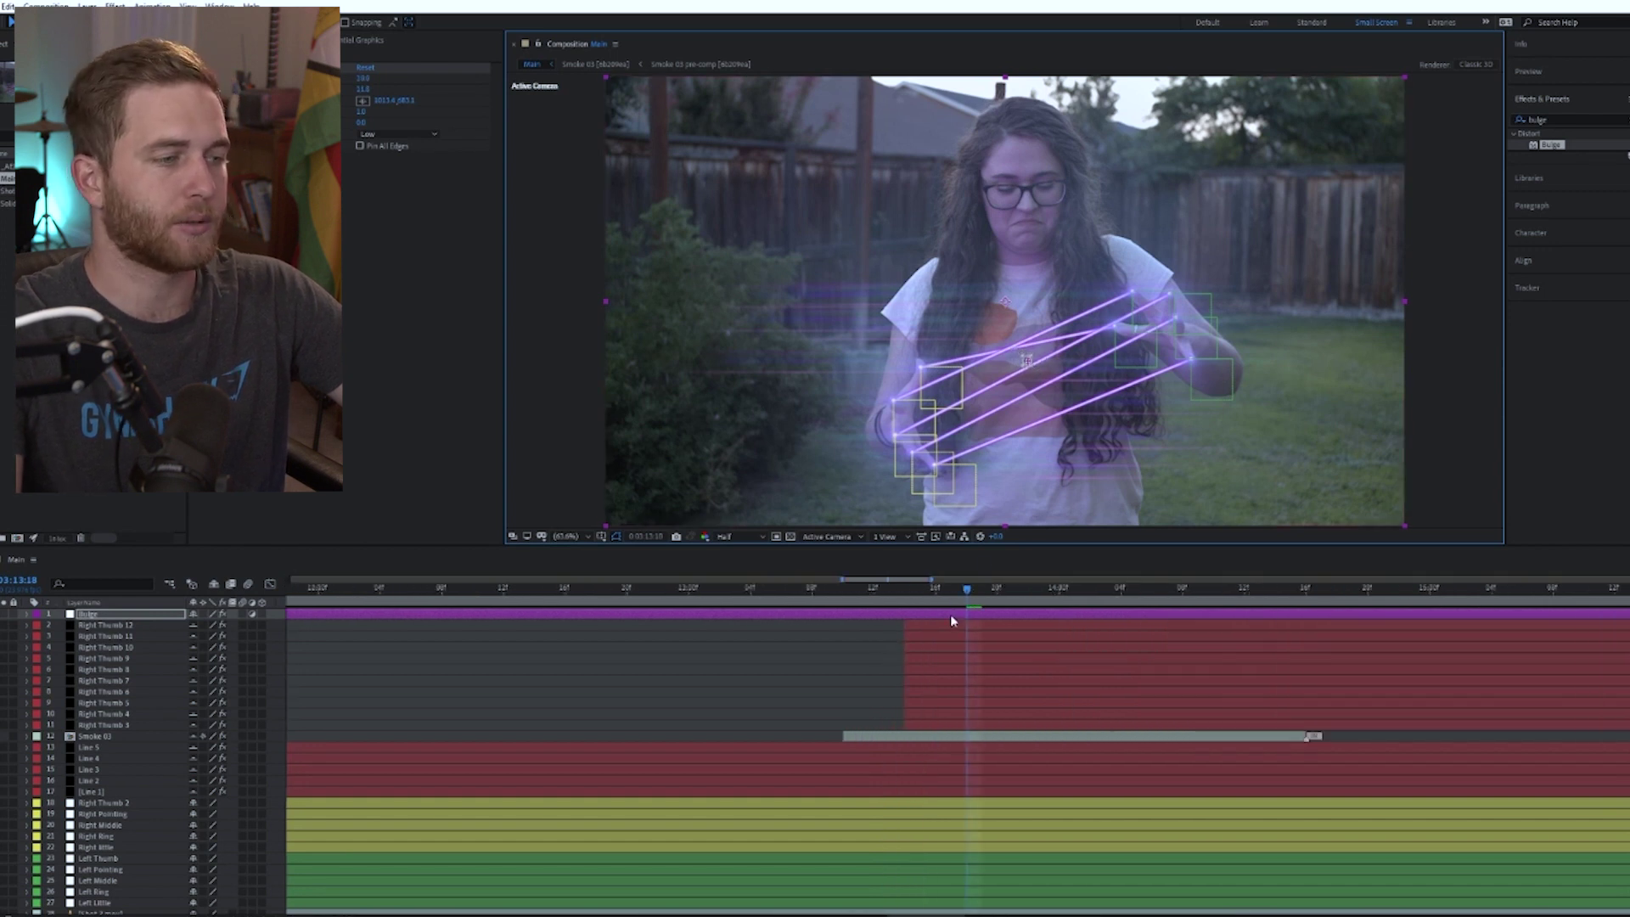
{"action": "left_click_drag", "start_coordinate": [952, 590], "coordinate": [927, 599]}
{"action": "key", "text": "Page_Up"}
{"action": "key", "text": "Page_Up"}
{"action": "key", "text": "Page_Up"}
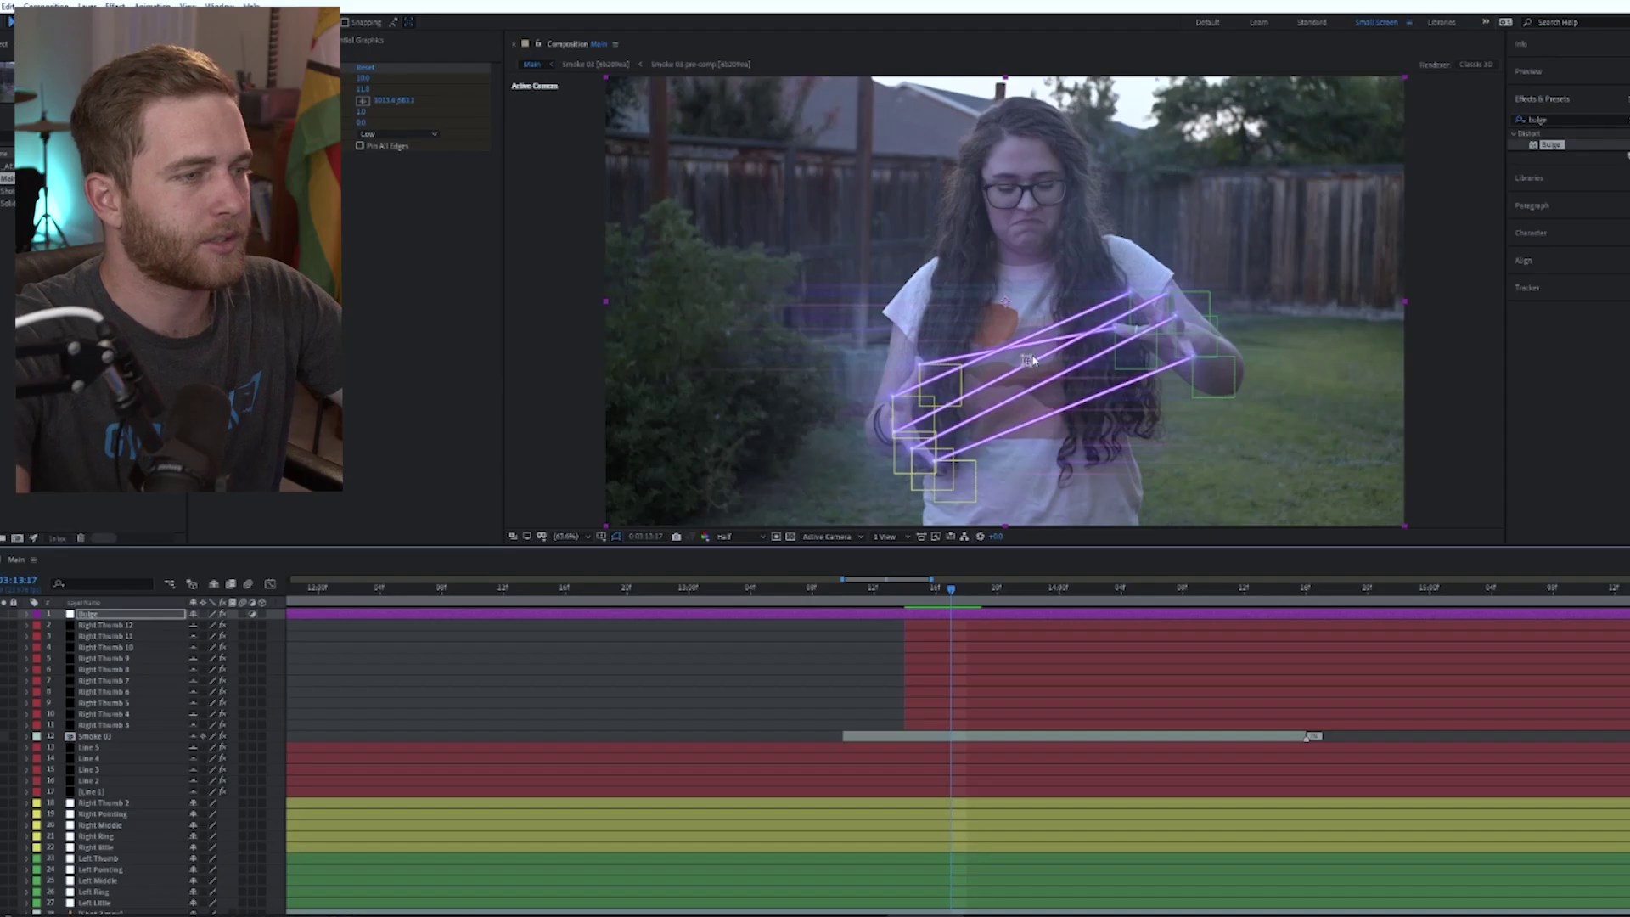
Step: At 3:13:17, enlarge the bulge around the lightning beams and set its Bulge Height to 0.7
{"action": "left_click_drag", "start_coordinate": [1033, 356], "coordinate": [1071, 332]}
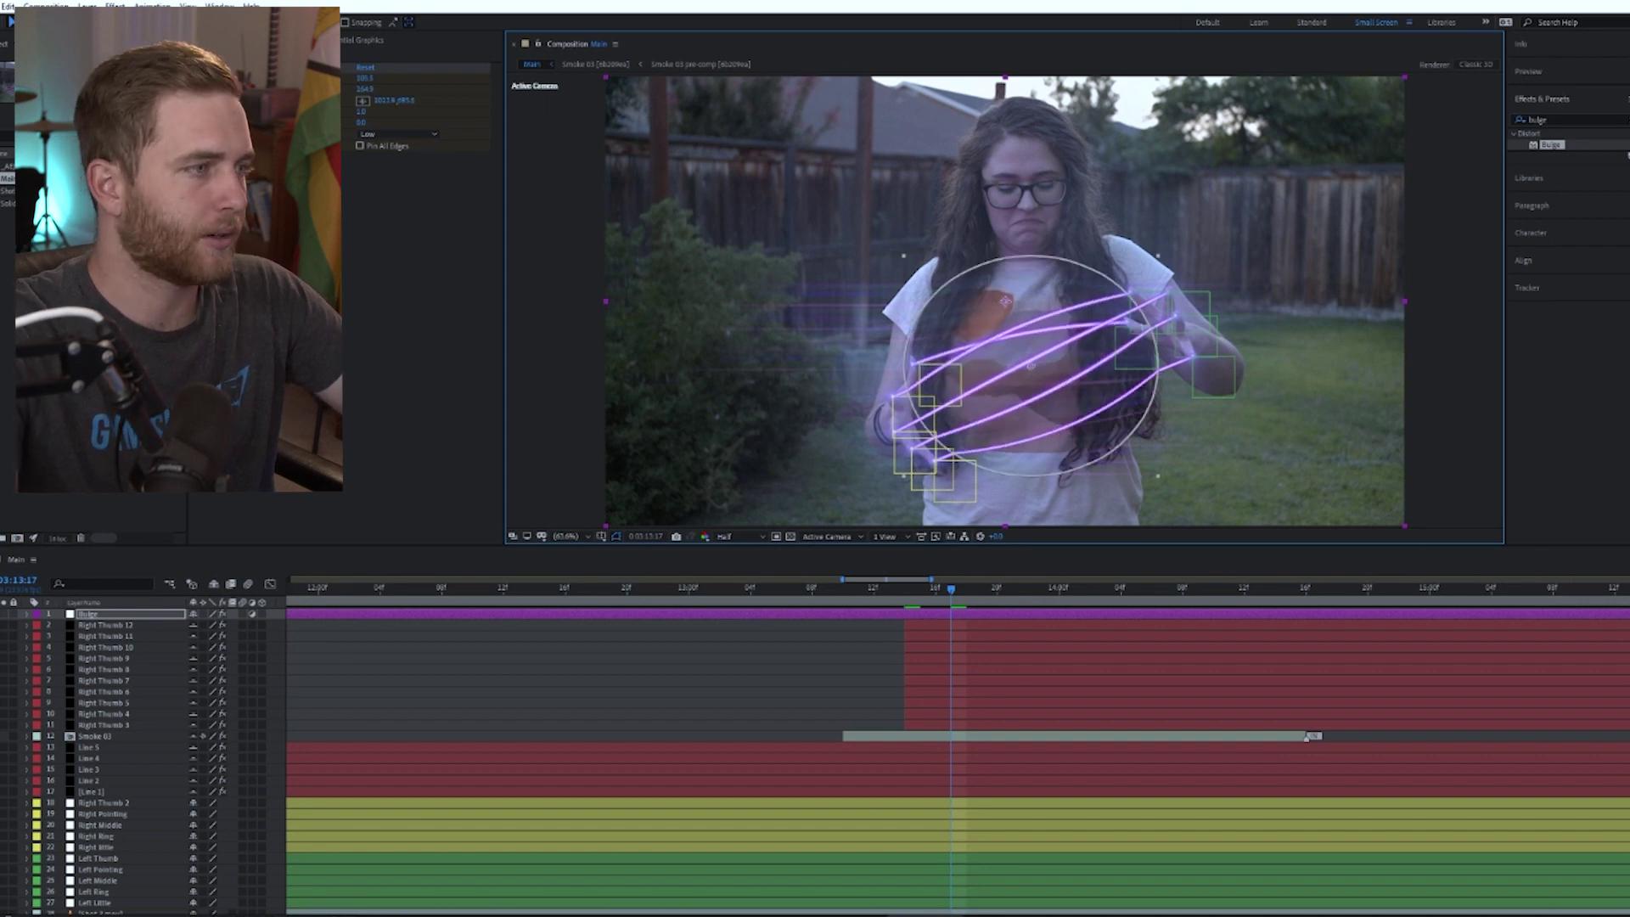
{"action": "mouse_move", "coordinate": [376, 125]}
{"action": "left_mouse_down"}
{"action": "mouse_move", "coordinate": [772, 143]}
{"action": "mouse_move", "coordinate": [440, 185]}
{"action": "mouse_move", "coordinate": [372, 161]}
{"action": "mouse_move", "coordinate": [359, 114]}
{"action": "left_mouse_up"}
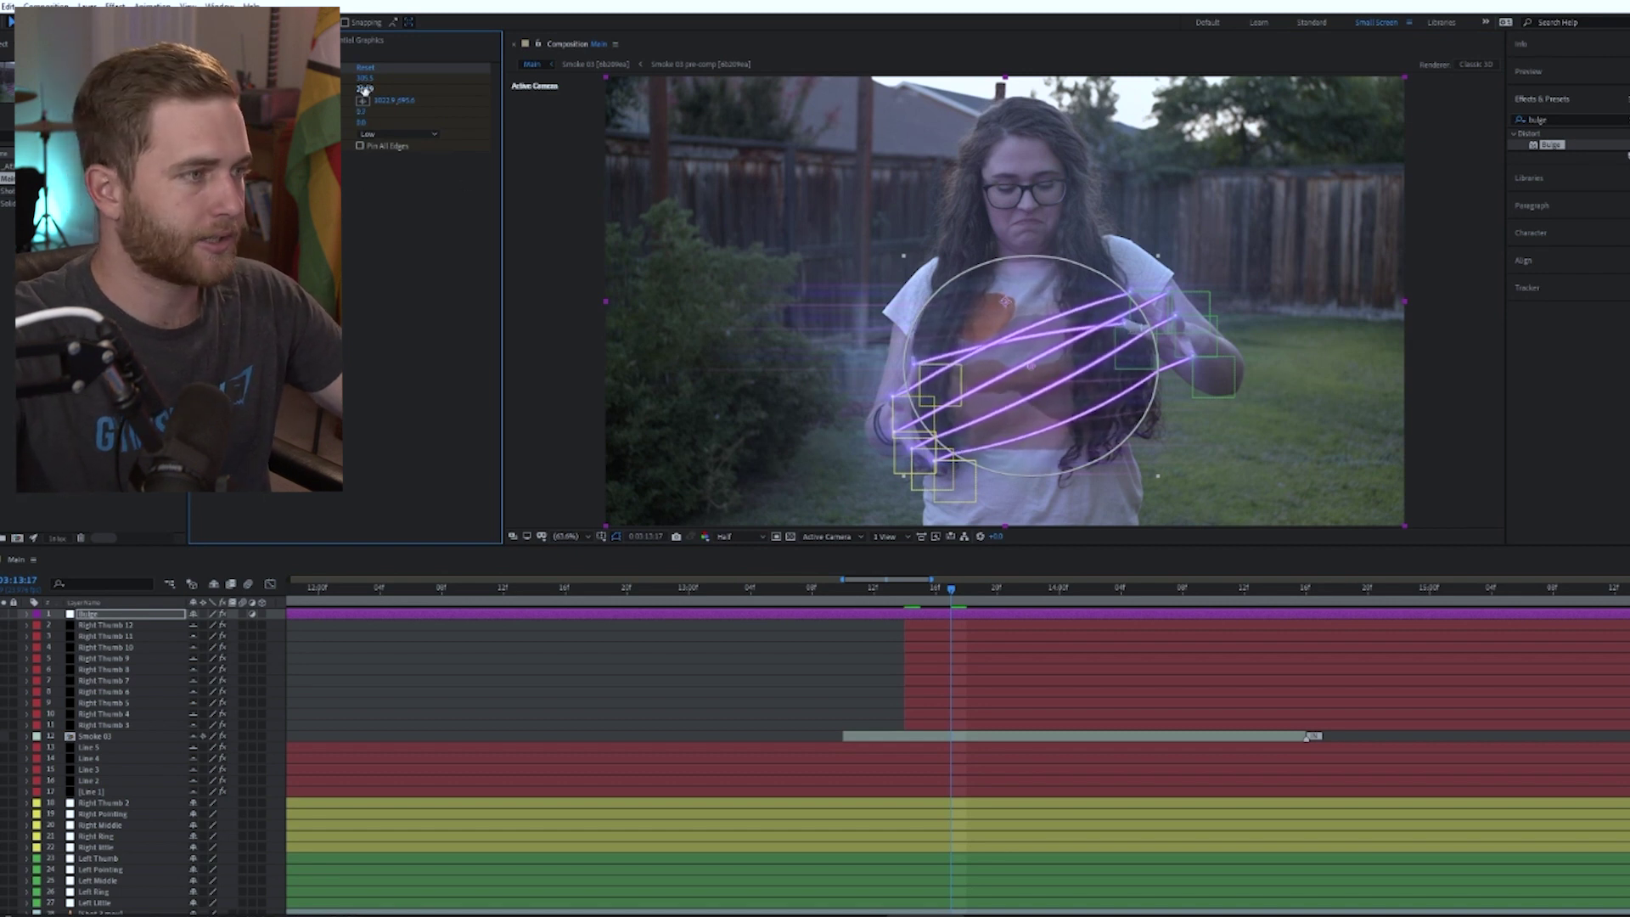
{"action": "left_click_drag", "start_coordinate": [406, 91], "coordinate": [408, 91]}
{"action": "key", "text": "ctrl+z"}
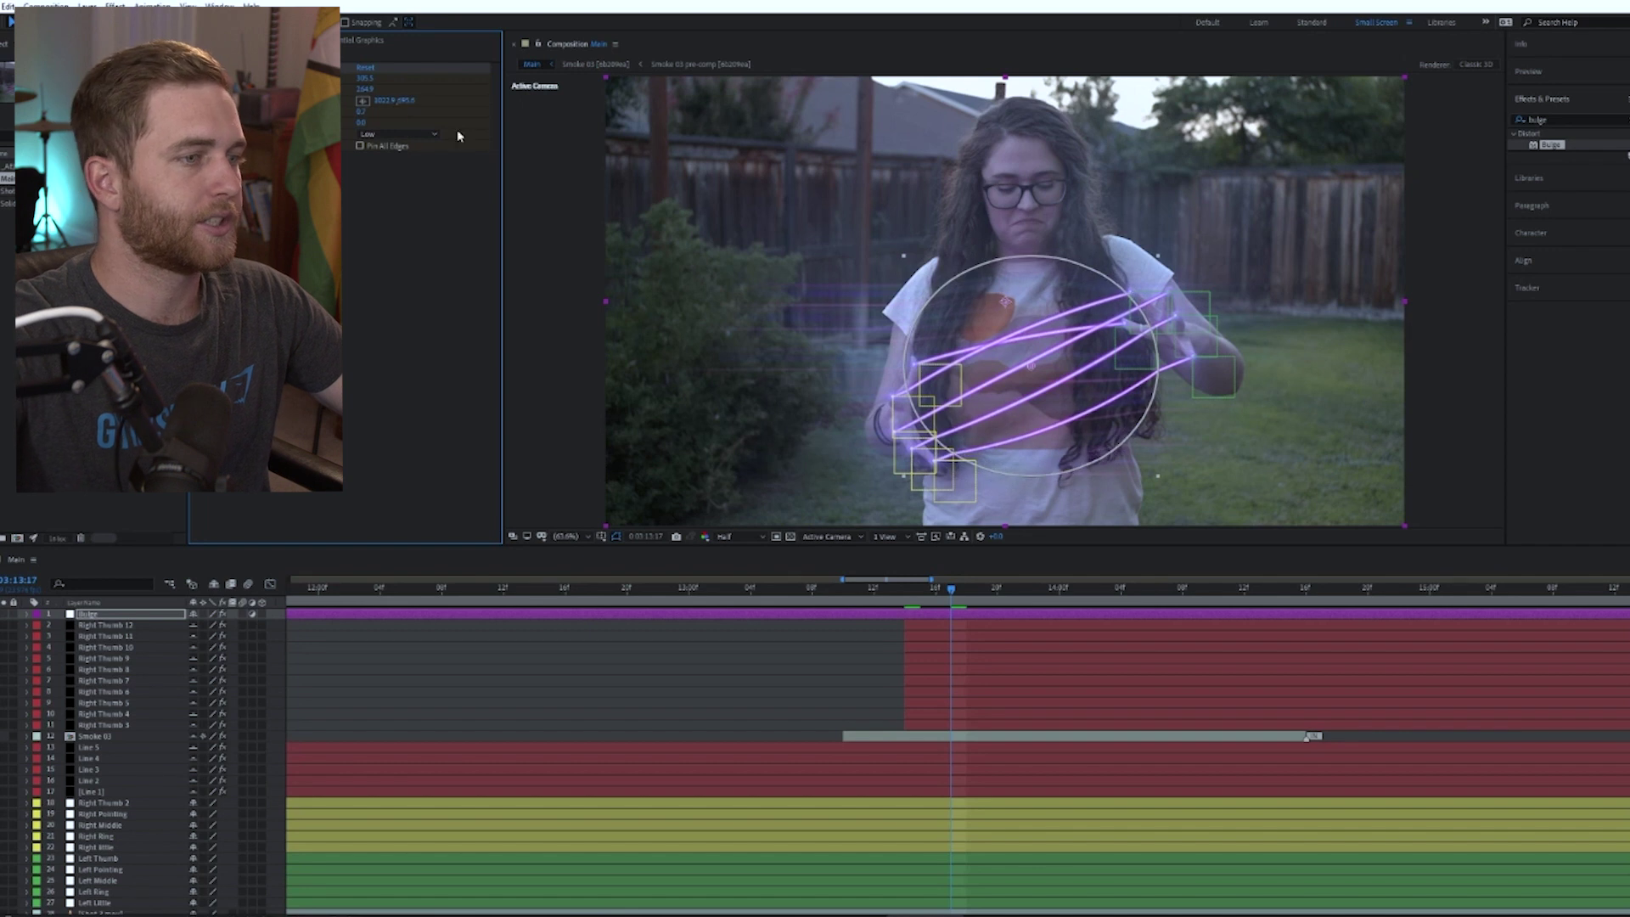
{"action": "left_click", "coordinate": [1160, 258]}
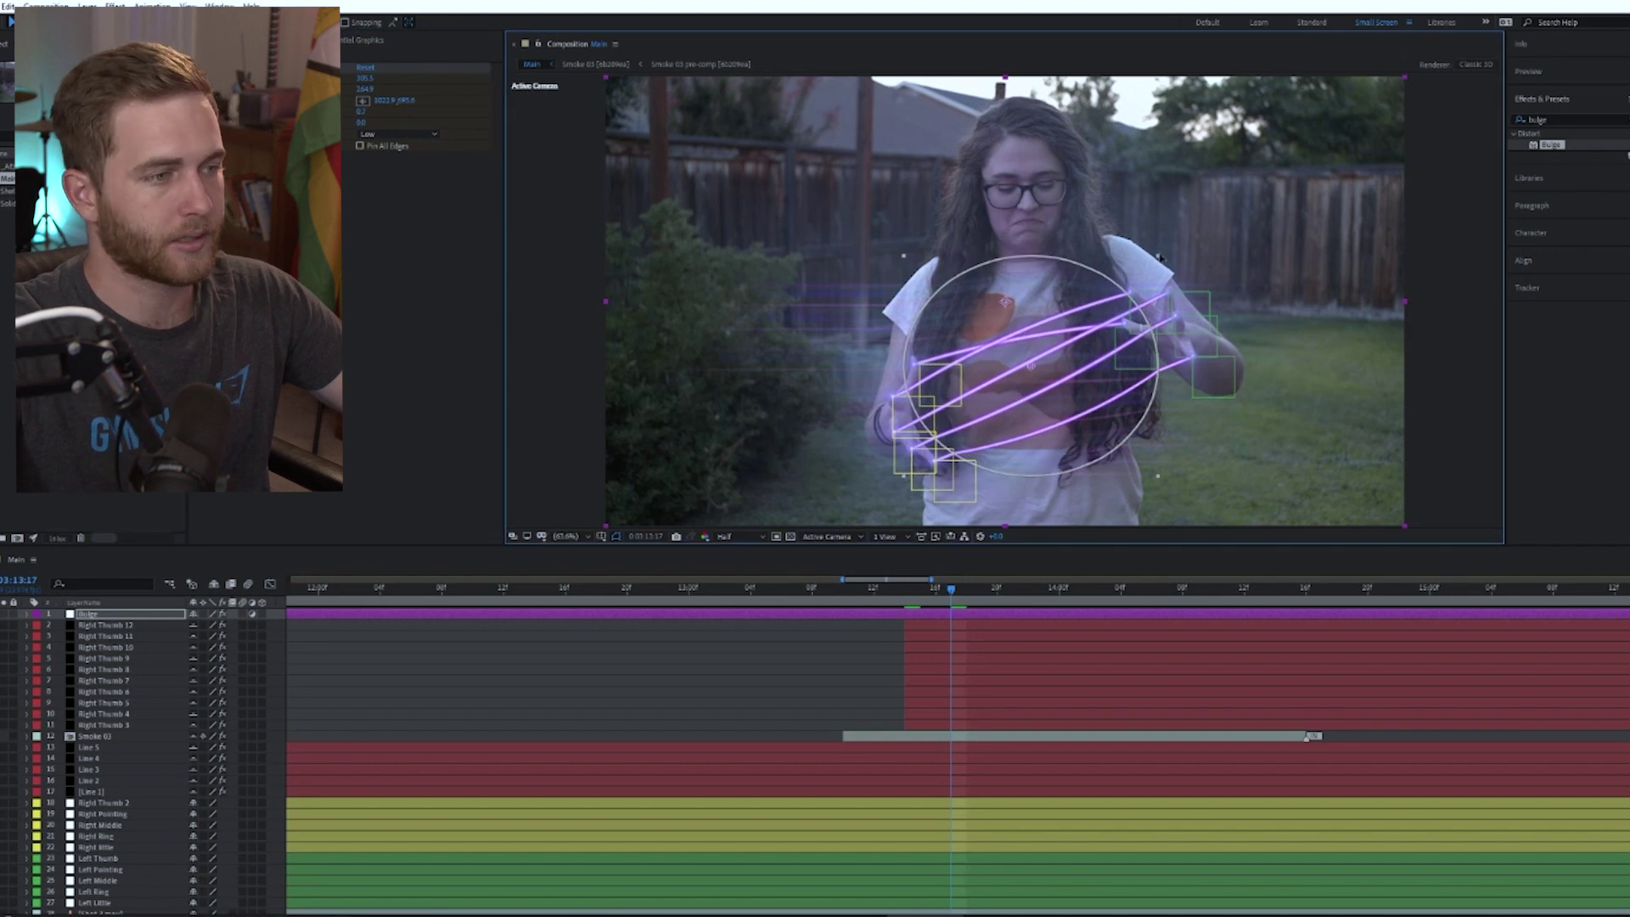
Step: Copy the small-bulge keyframes to 3:13:18, move the enlarged-bulge keyframes to 3:13:16, and preview from about 3:13:04
{"action": "key", "text": "u"}
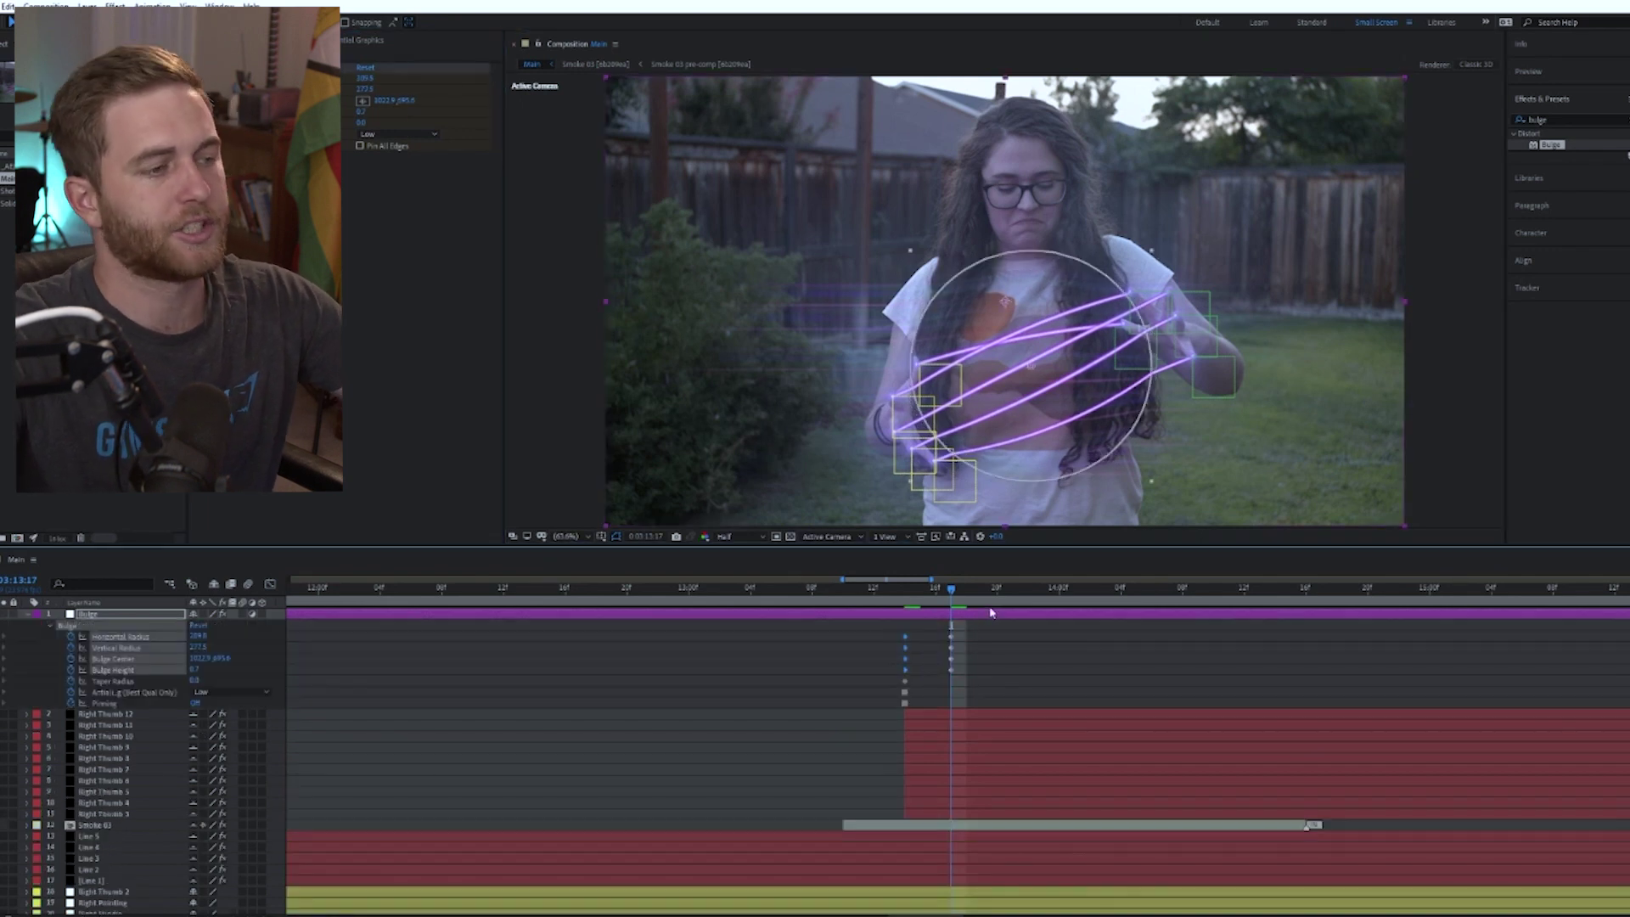
{"action": "left_click", "coordinate": [969, 596]}
{"action": "key", "text": "ctrl+v"}
{"action": "left_click_drag", "start_coordinate": [941, 632], "coordinate": [954, 673]}
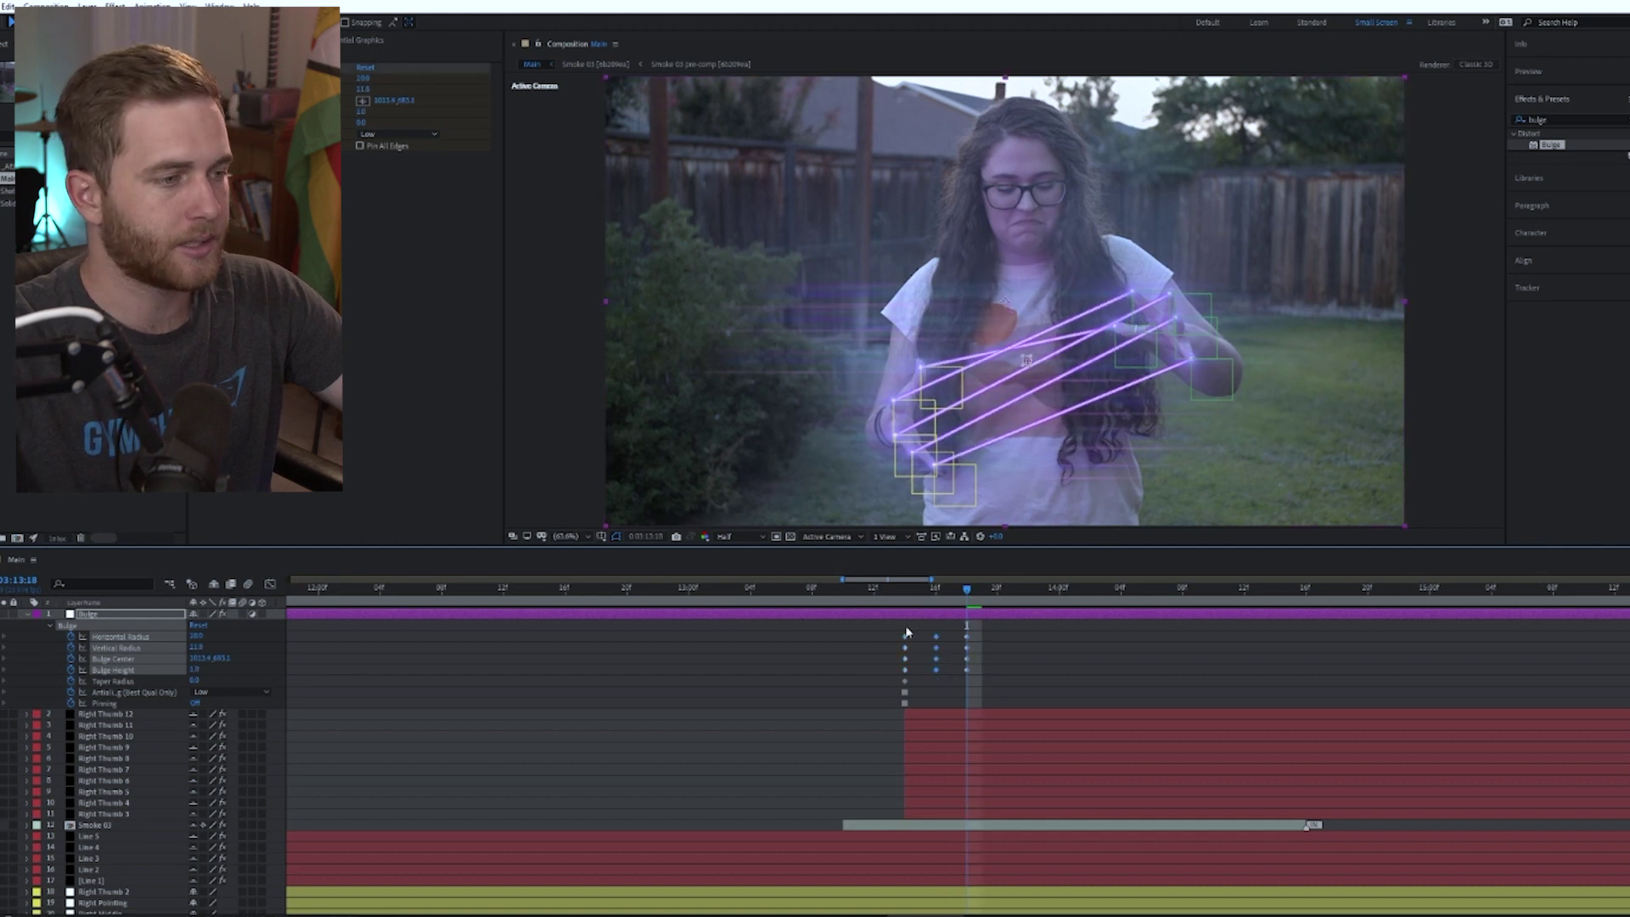
{"action": "left_click_drag", "start_coordinate": [815, 594], "coordinate": [752, 603]}
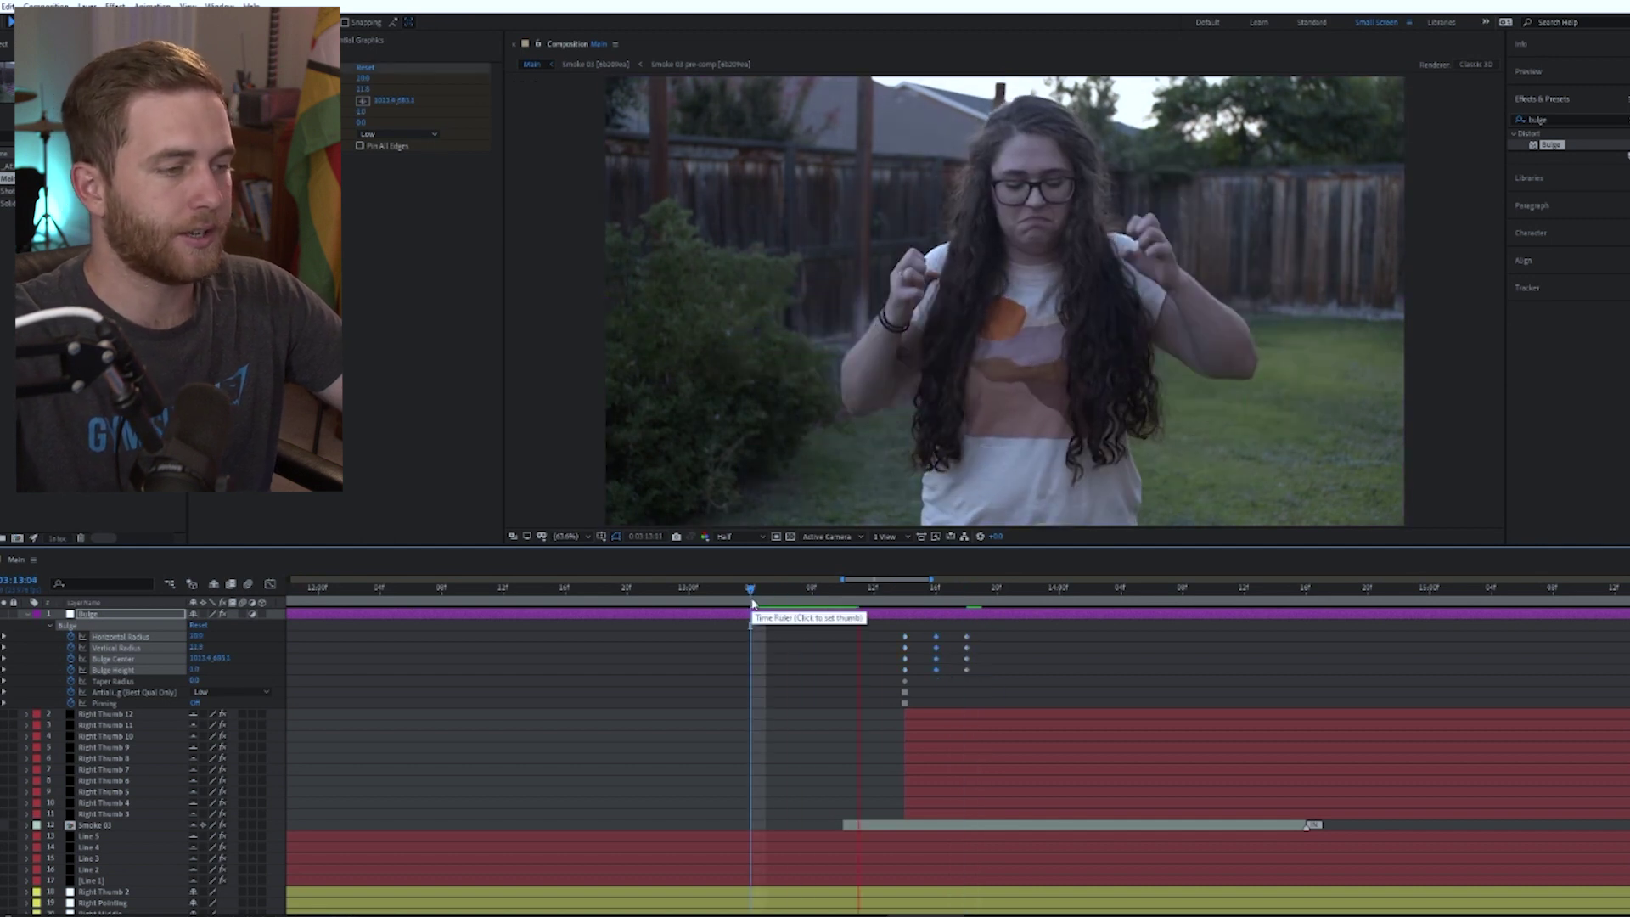
{"action": "key", "text": "space"}
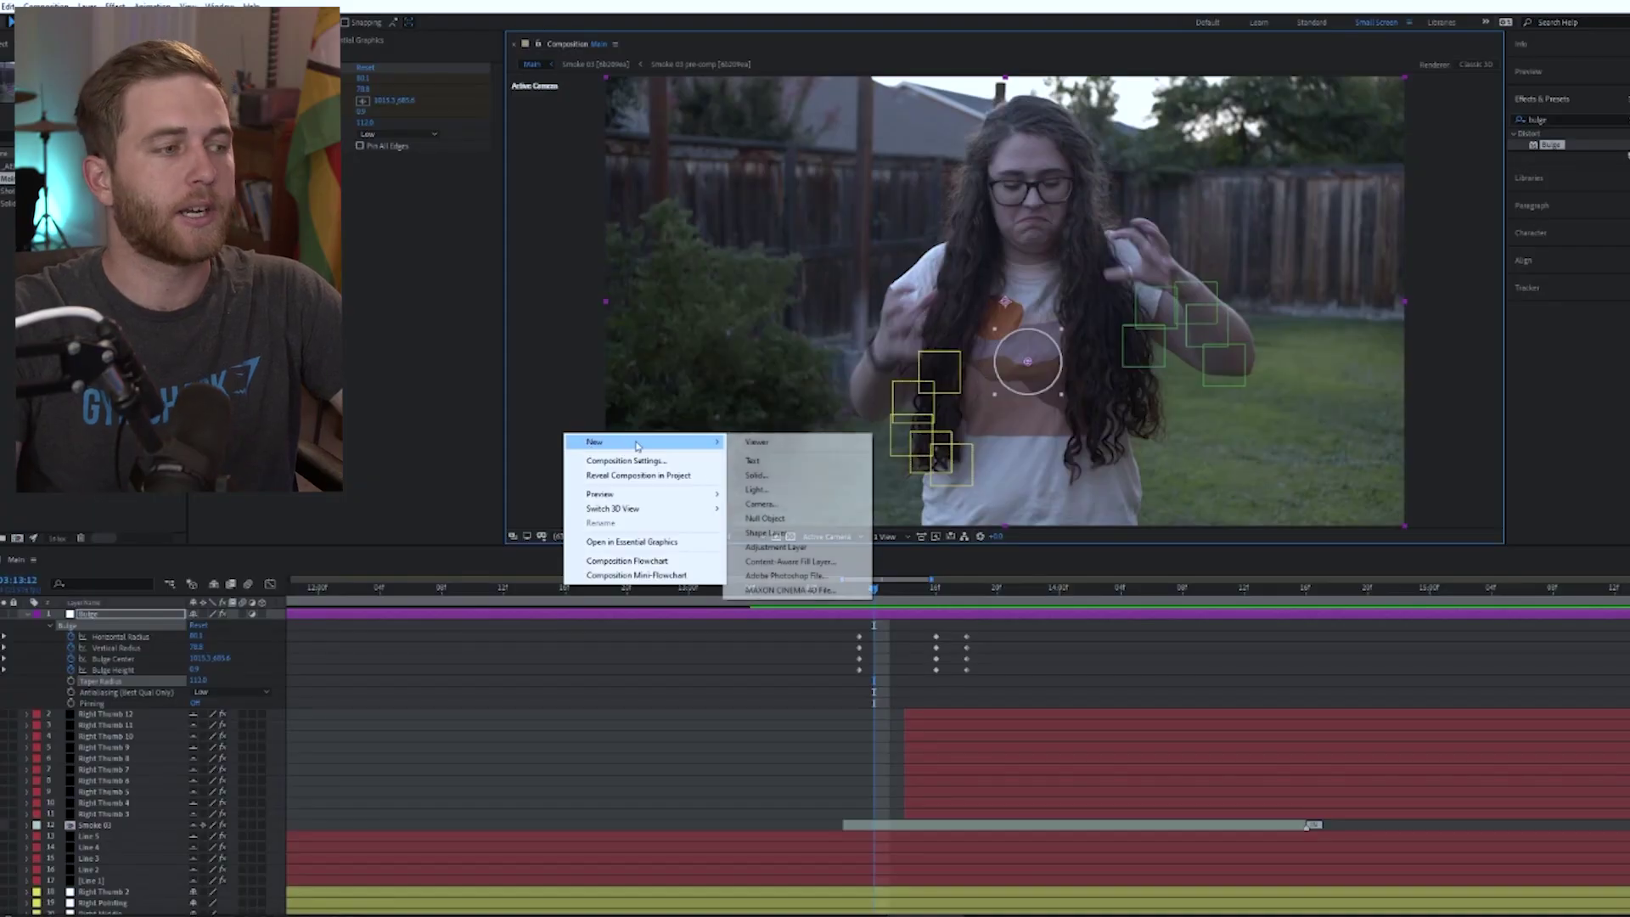
Step: Create a new adjustment layer above the Bulge layer and apply Turbulent Displace to it
{"action": "left_click", "coordinate": [775, 547]}
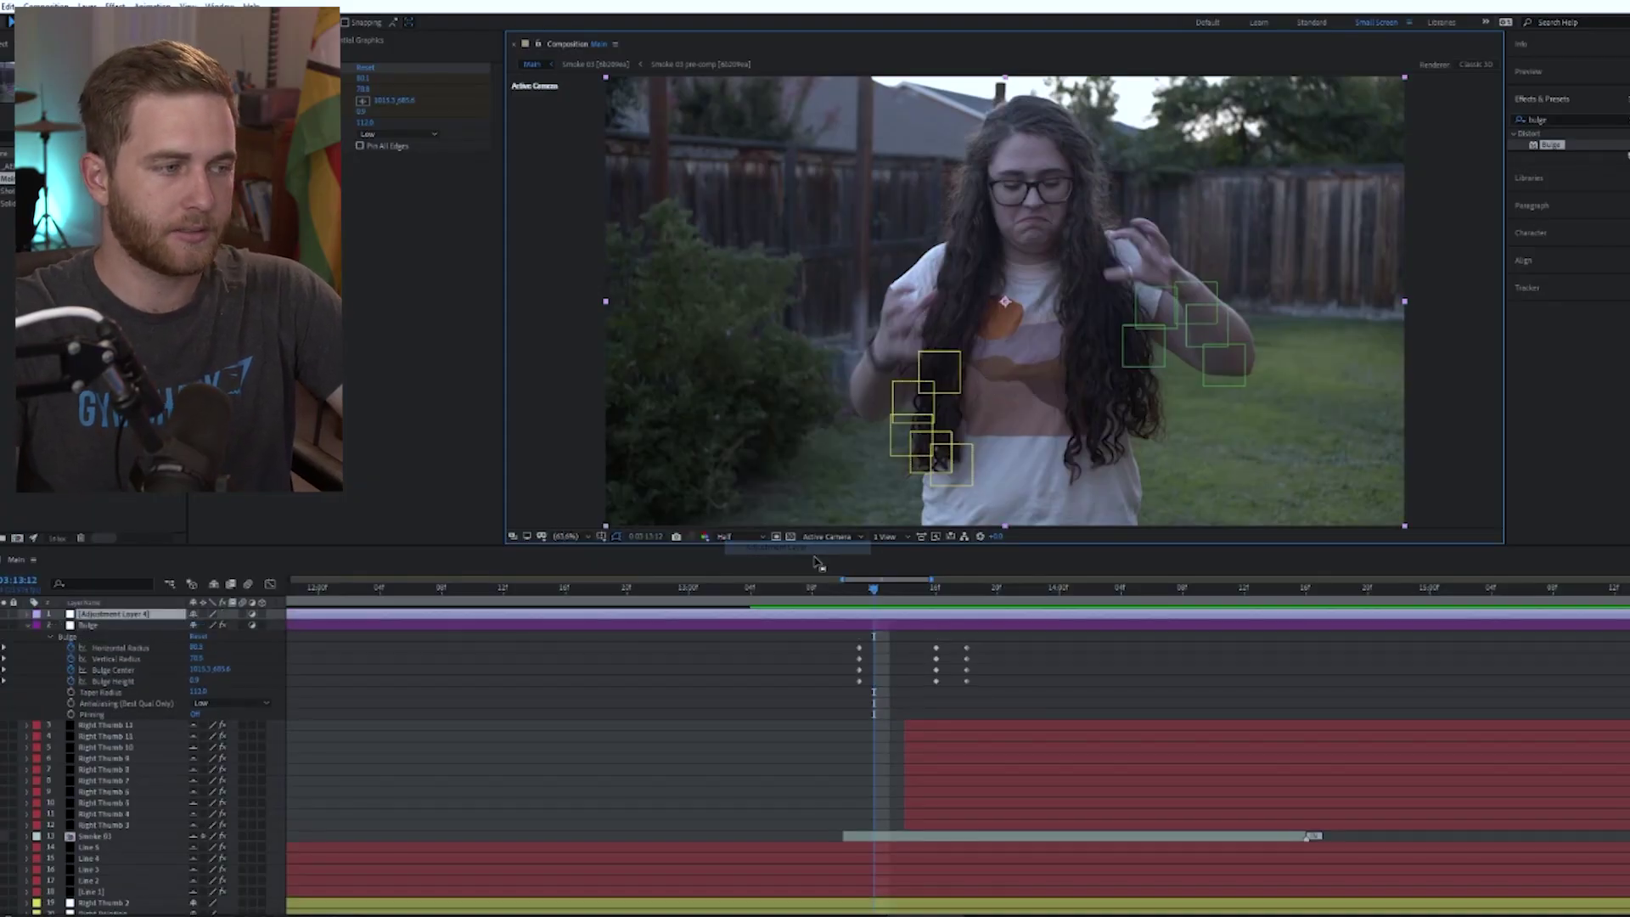
{"action": "left_click", "coordinate": [1554, 120]}
{"action": "type", "text": "disp"}
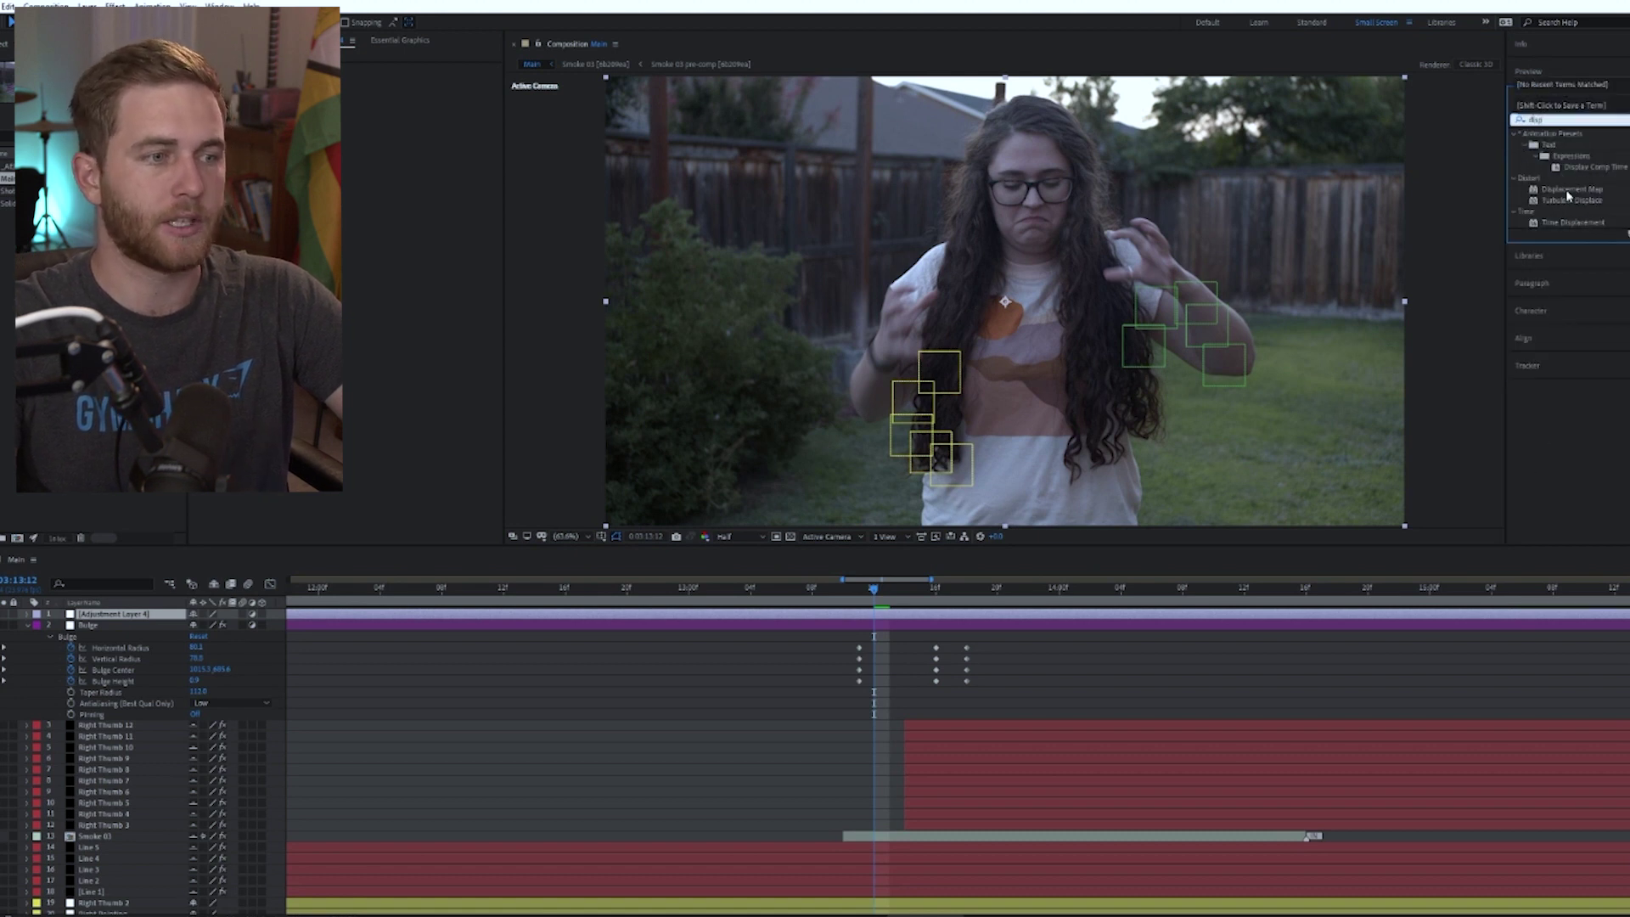
{"action": "left_click_drag", "start_coordinate": [1572, 200], "coordinate": [942, 612]}
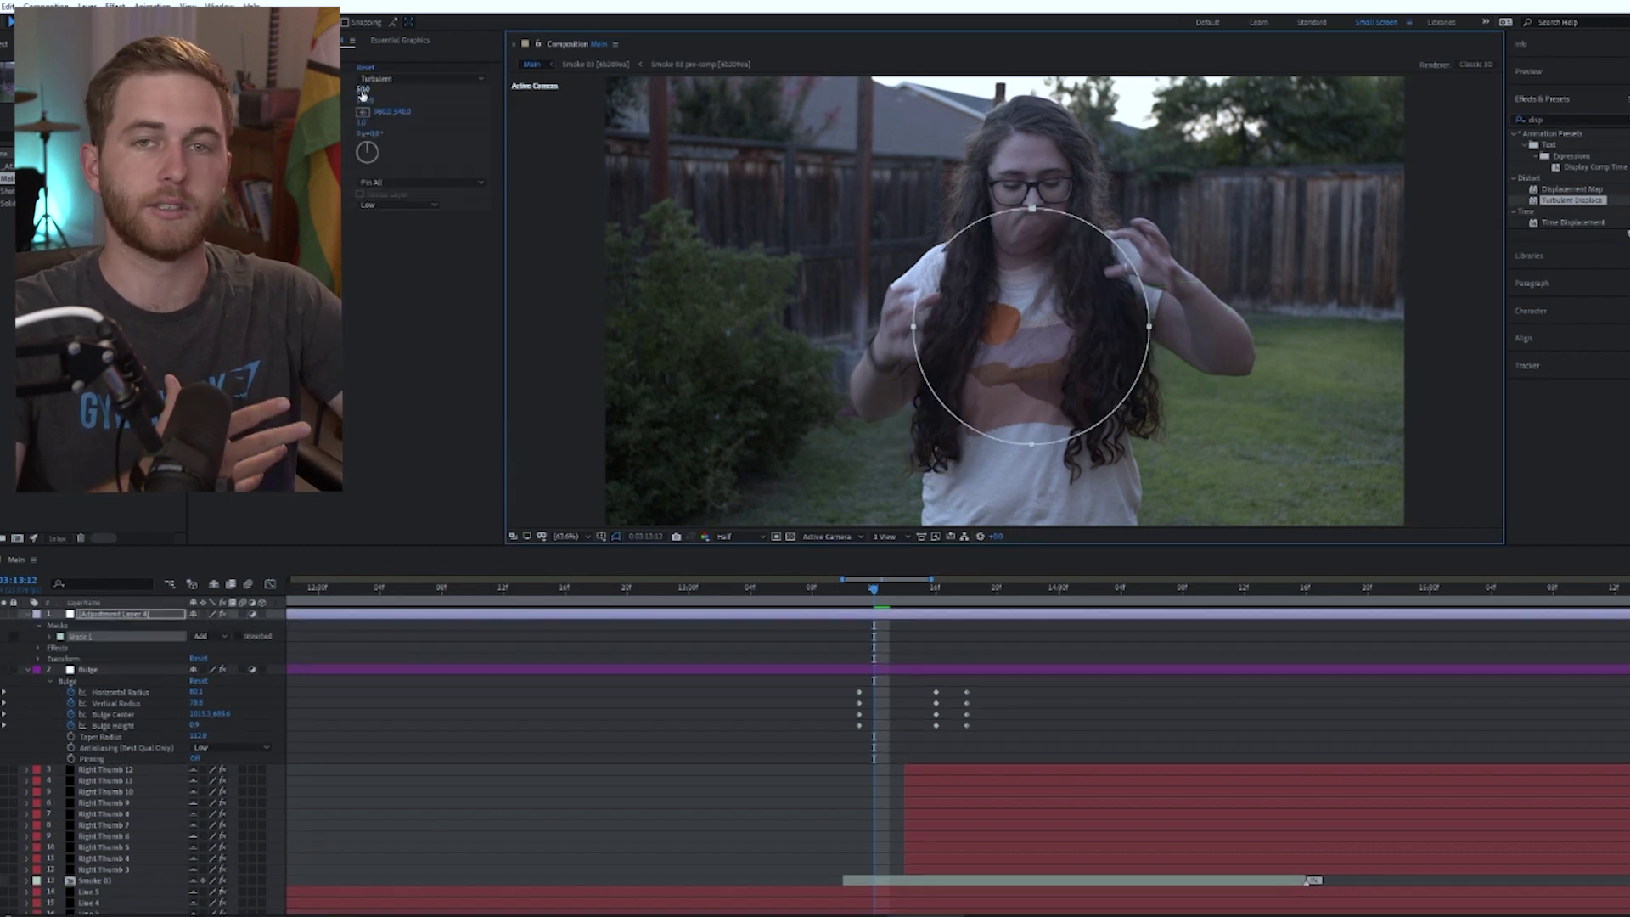
Step: Increase the Turbulent Displace amount and reveal the feather setting of the adjustment layer's circular mask
{"action": "left_click_drag", "start_coordinate": [362, 90], "coordinate": [404, 92]}
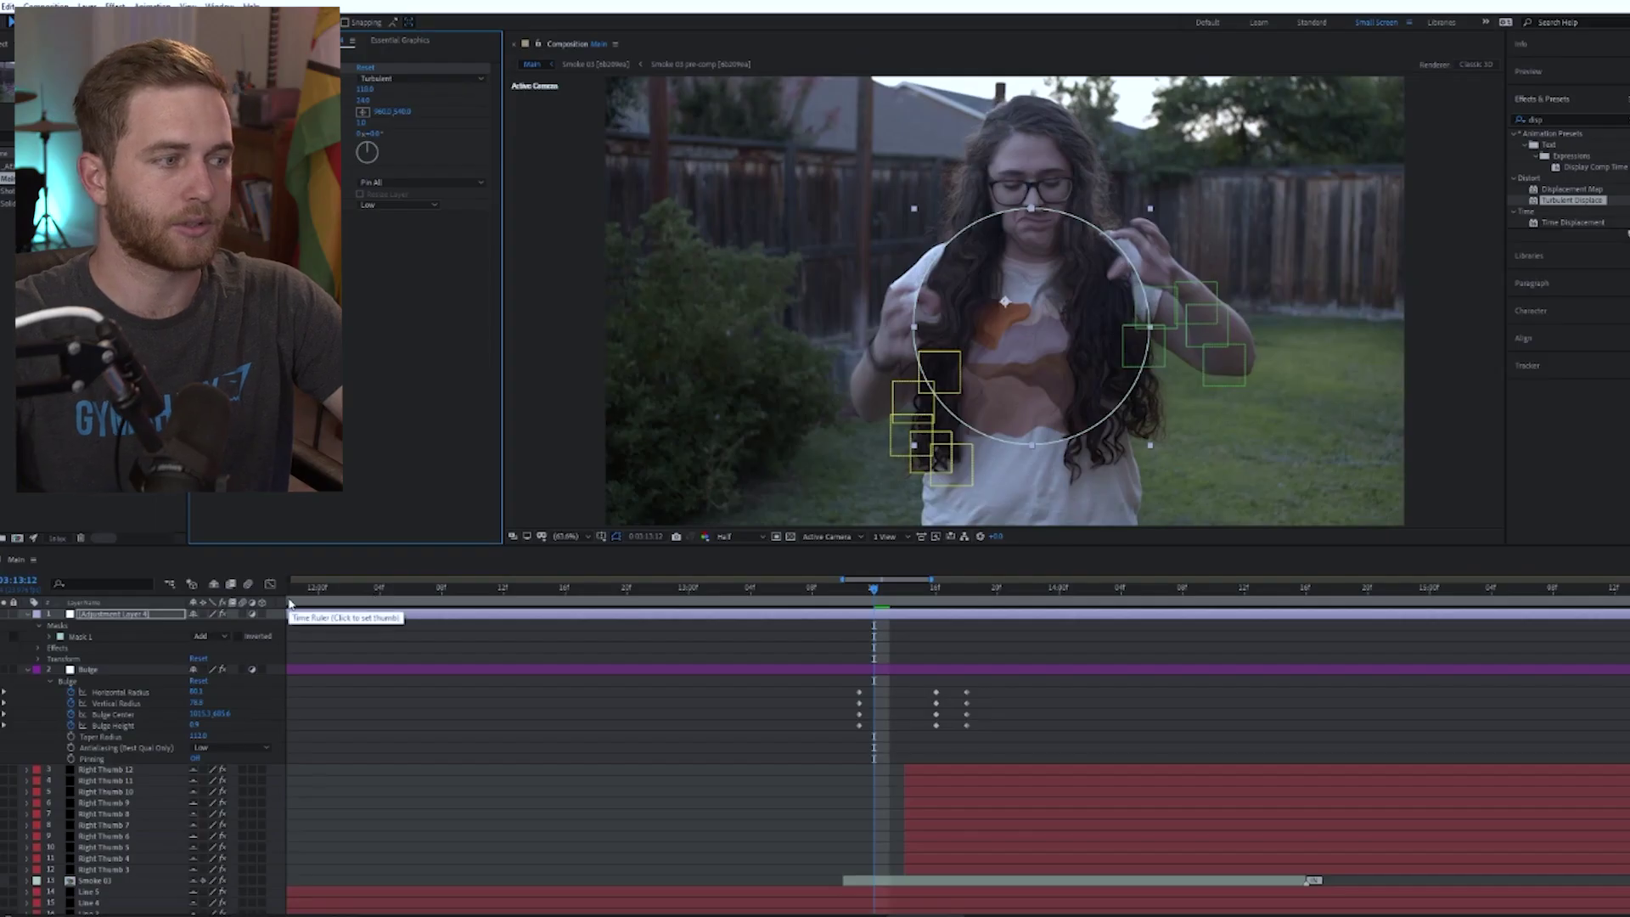
{"action": "left_click", "coordinate": [302, 620]}
{"action": "key", "text": "f"}
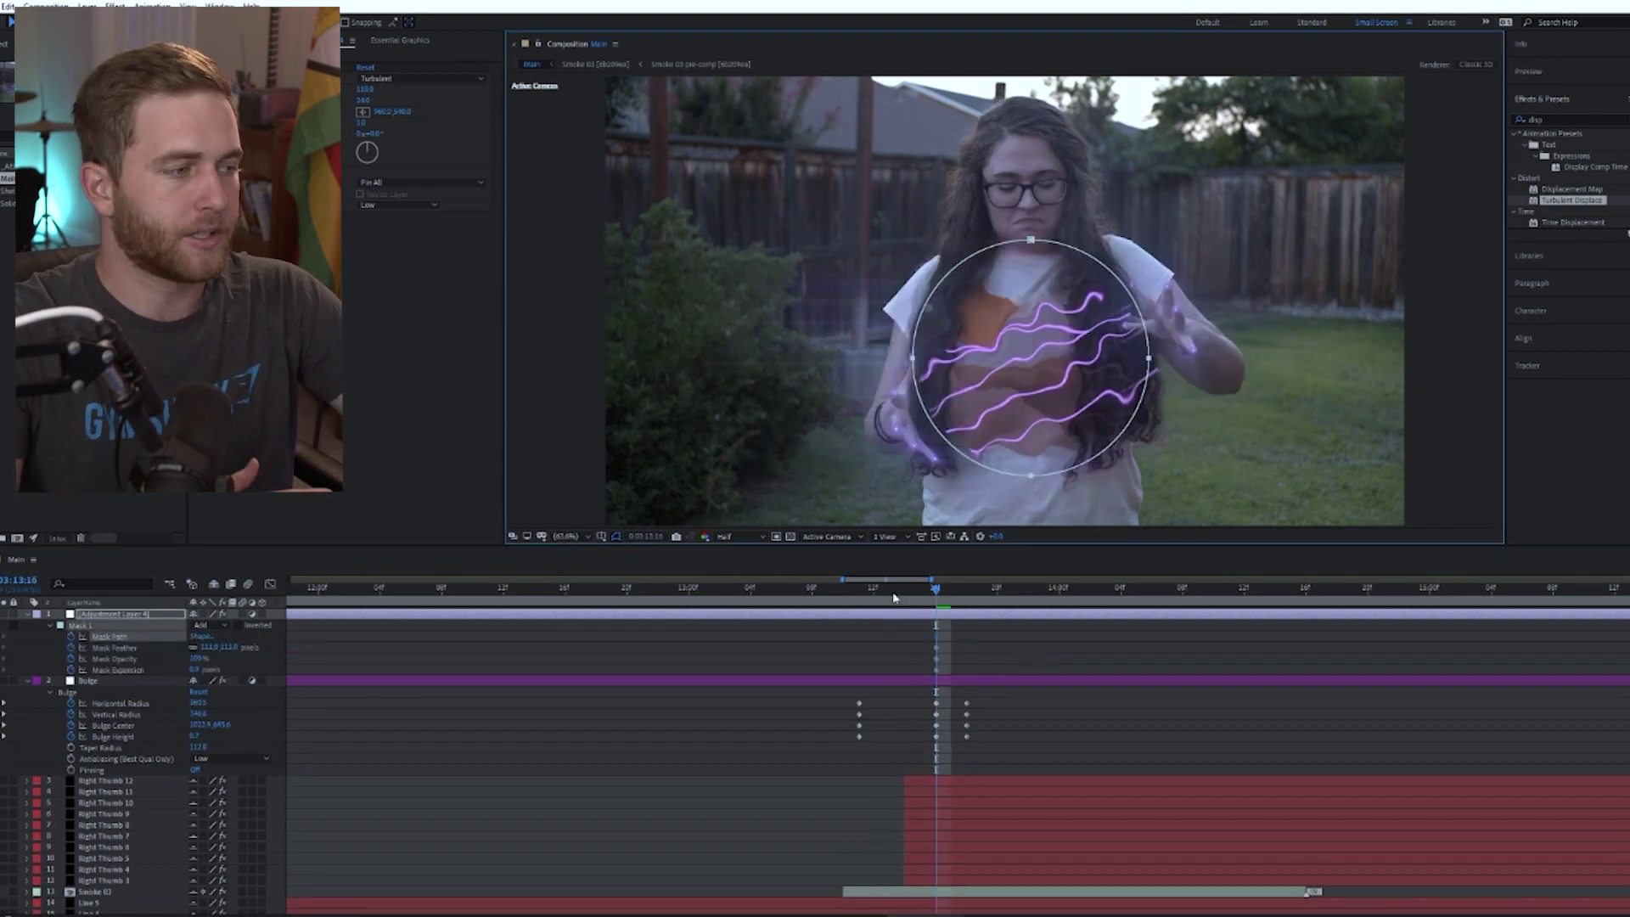
Step: At 3:13:11, shrink the adjustment layer's circular mask path to a tiny circle and place it on the middle of the shirt
{"action": "key", "text": "j"}
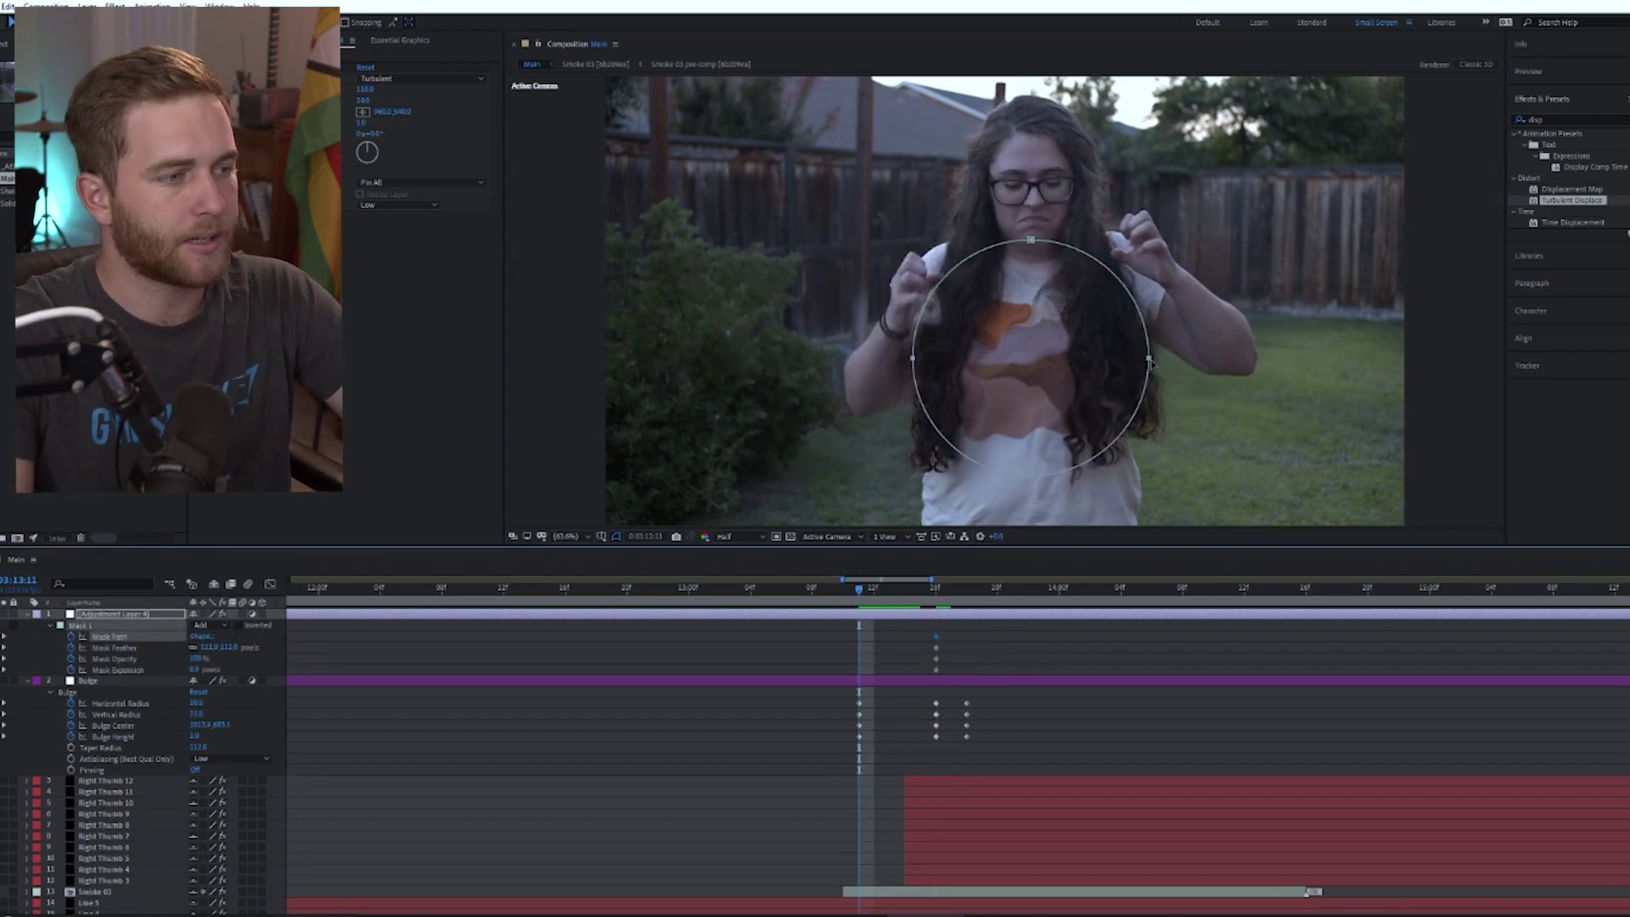
{"action": "double_click", "coordinate": [1150, 362]}
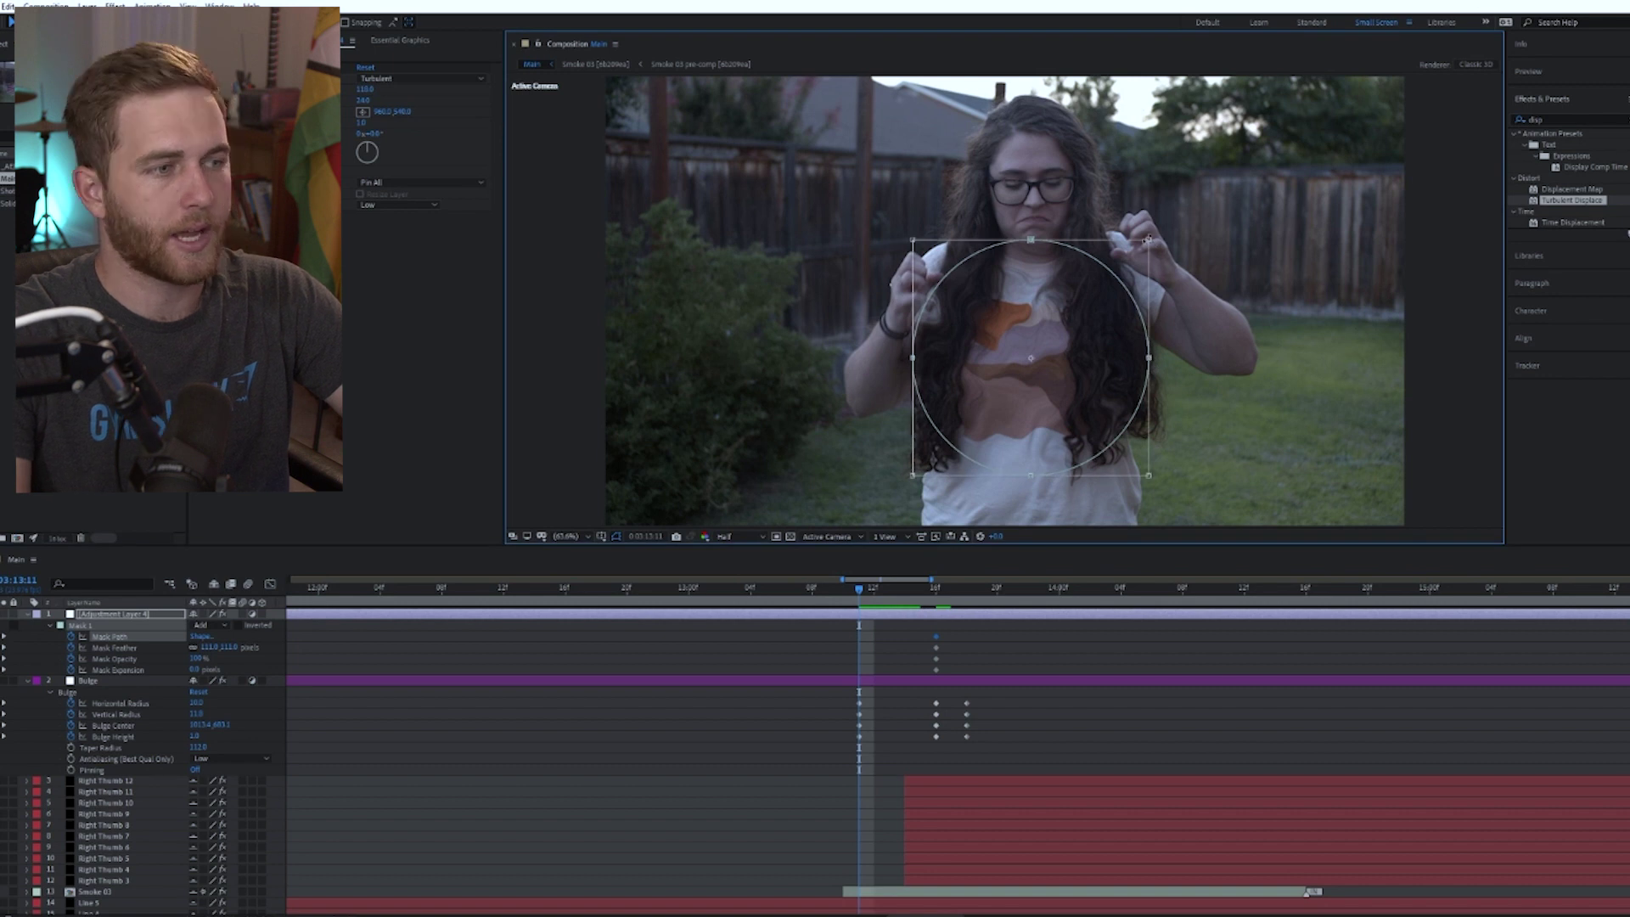
{"action": "left_click_drag", "start_coordinate": [1147, 240], "coordinate": [907, 474]}
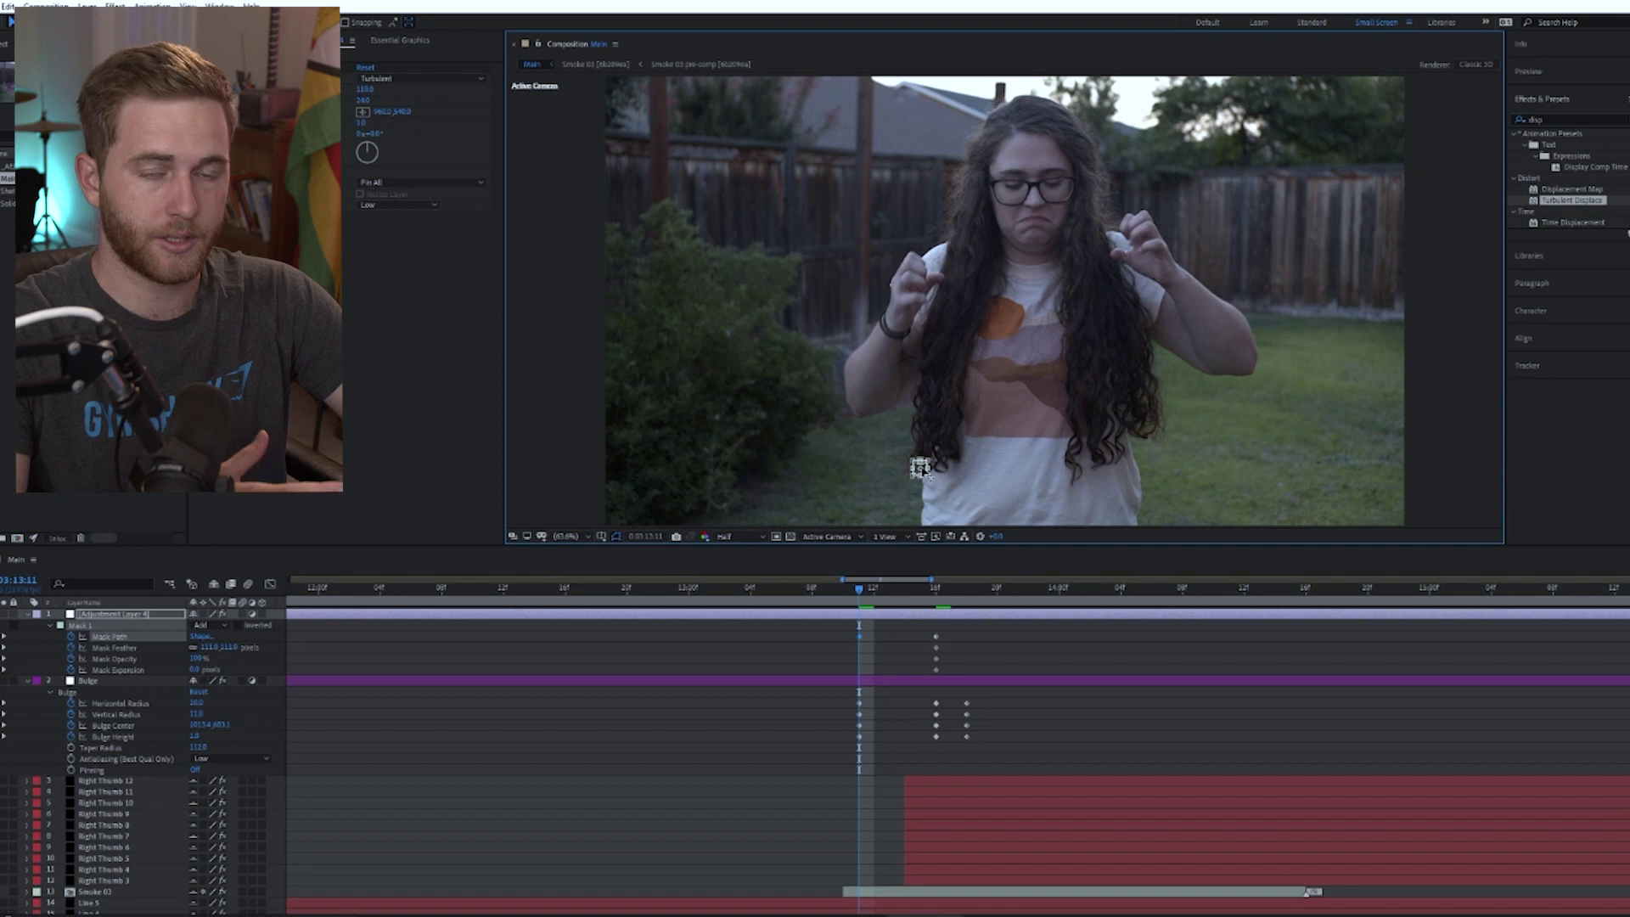
{"action": "scroll", "coordinate": [924, 468], "scroll_direction": "up", "scroll_amount": 2}
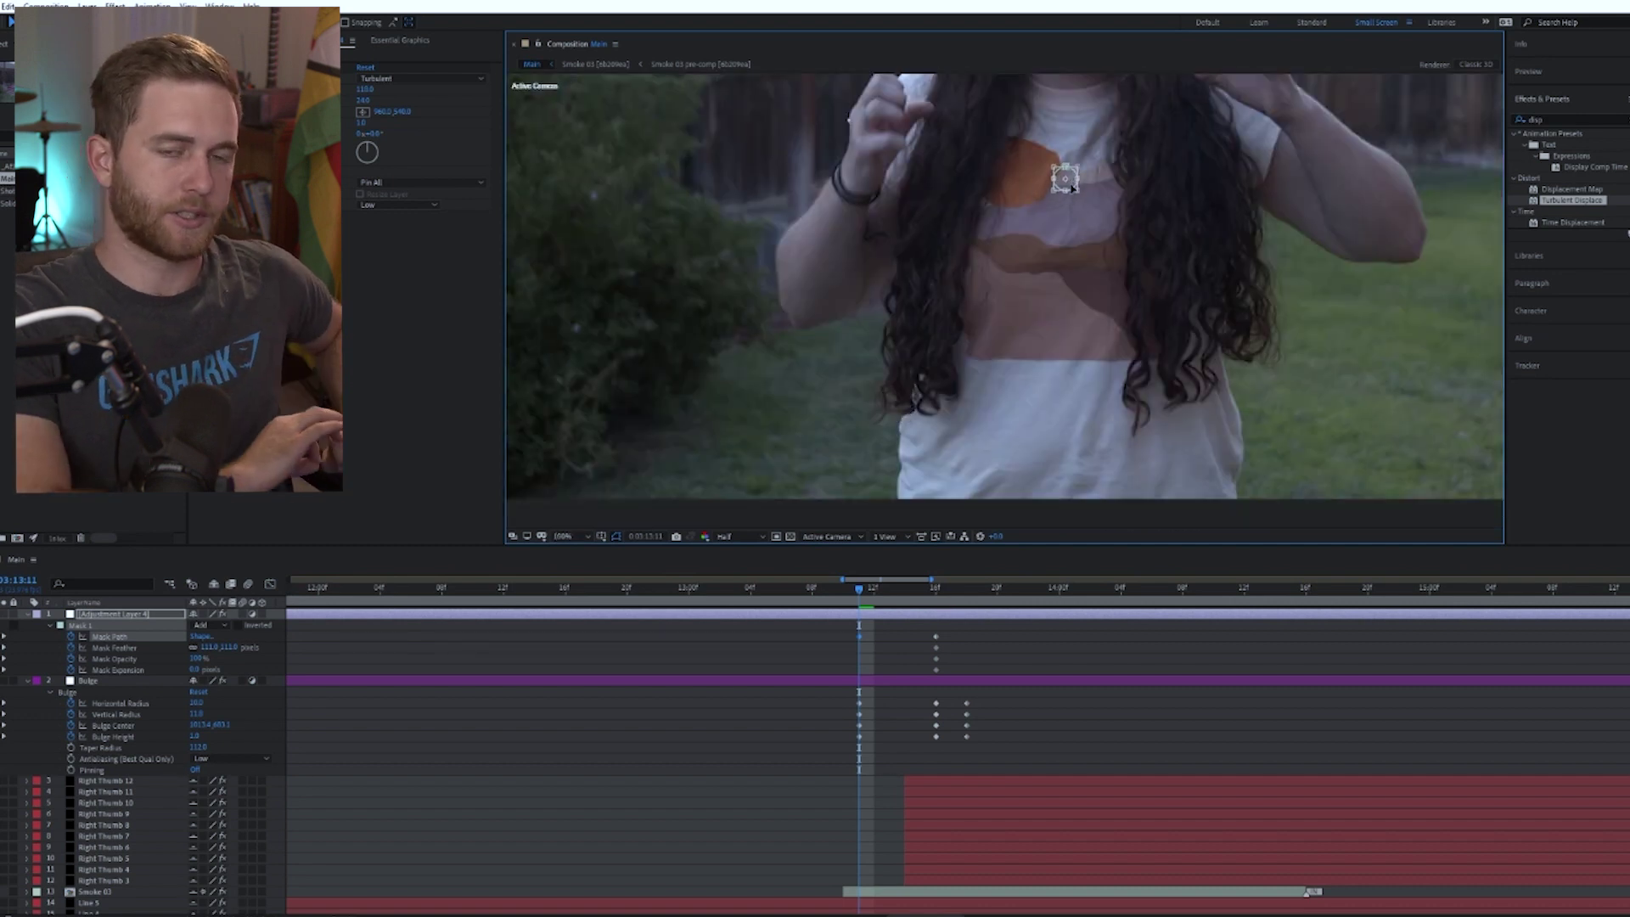
Step: Split the Turbulent Displace adjustment layer at 3:13:11, delete the earlier part, and preview the result
{"action": "left_click", "coordinate": [876, 617]}
{"action": "key", "text": "ctrl+shift+d"}
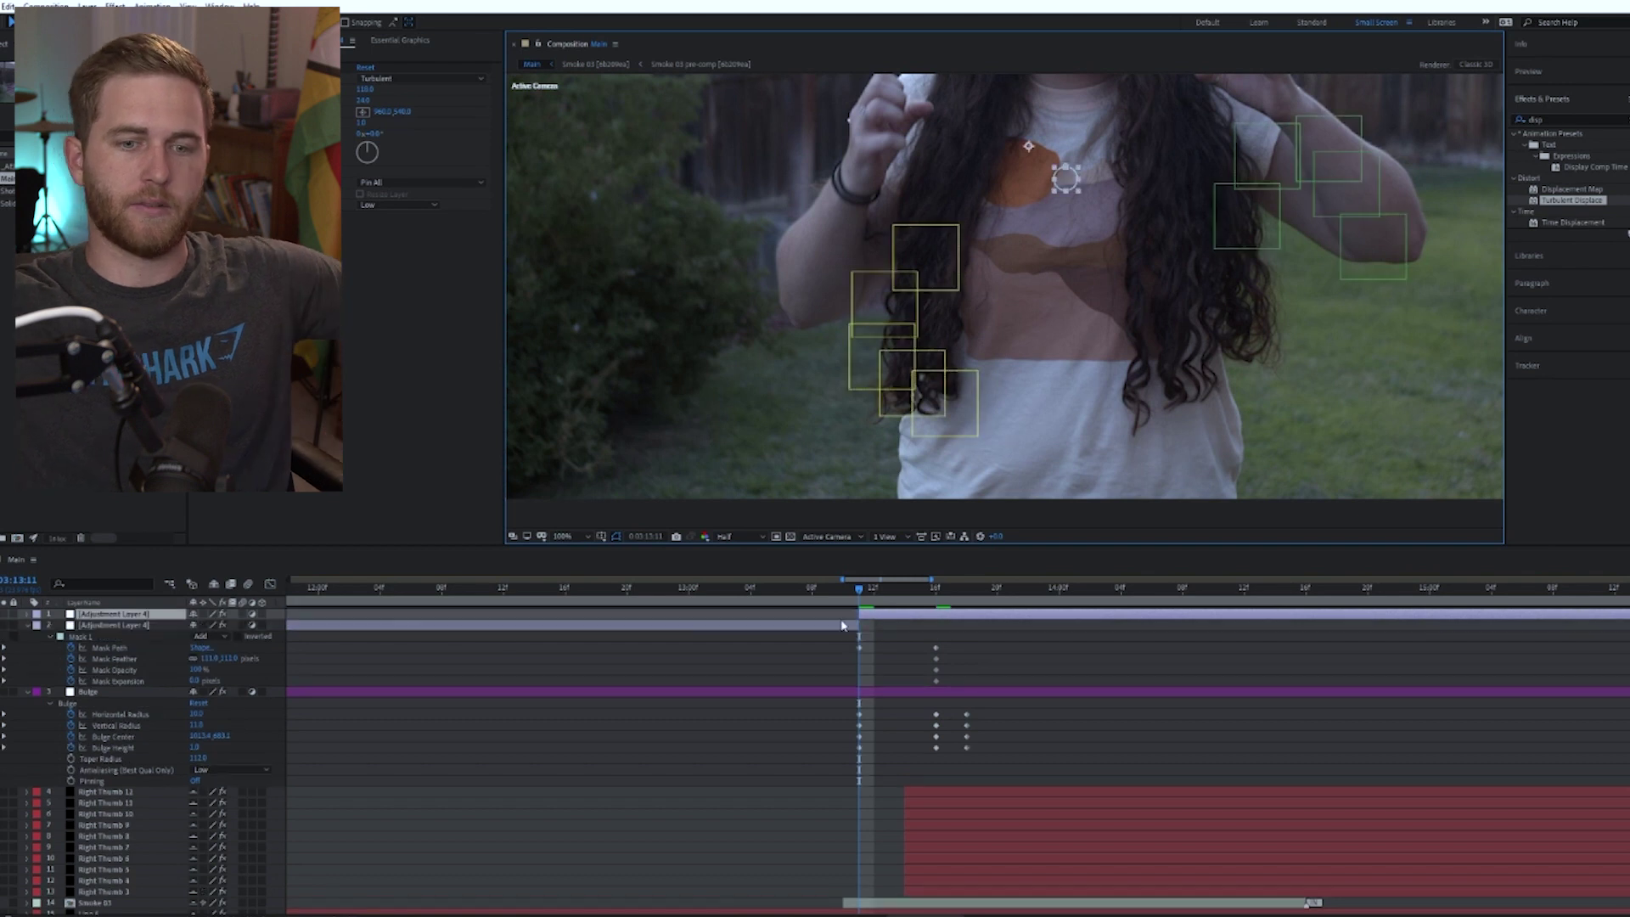
{"action": "left_click", "coordinate": [845, 625]}
{"action": "key", "text": "Delete"}
{"action": "left_click", "coordinate": [917, 613]}
{"action": "key", "text": "u"}
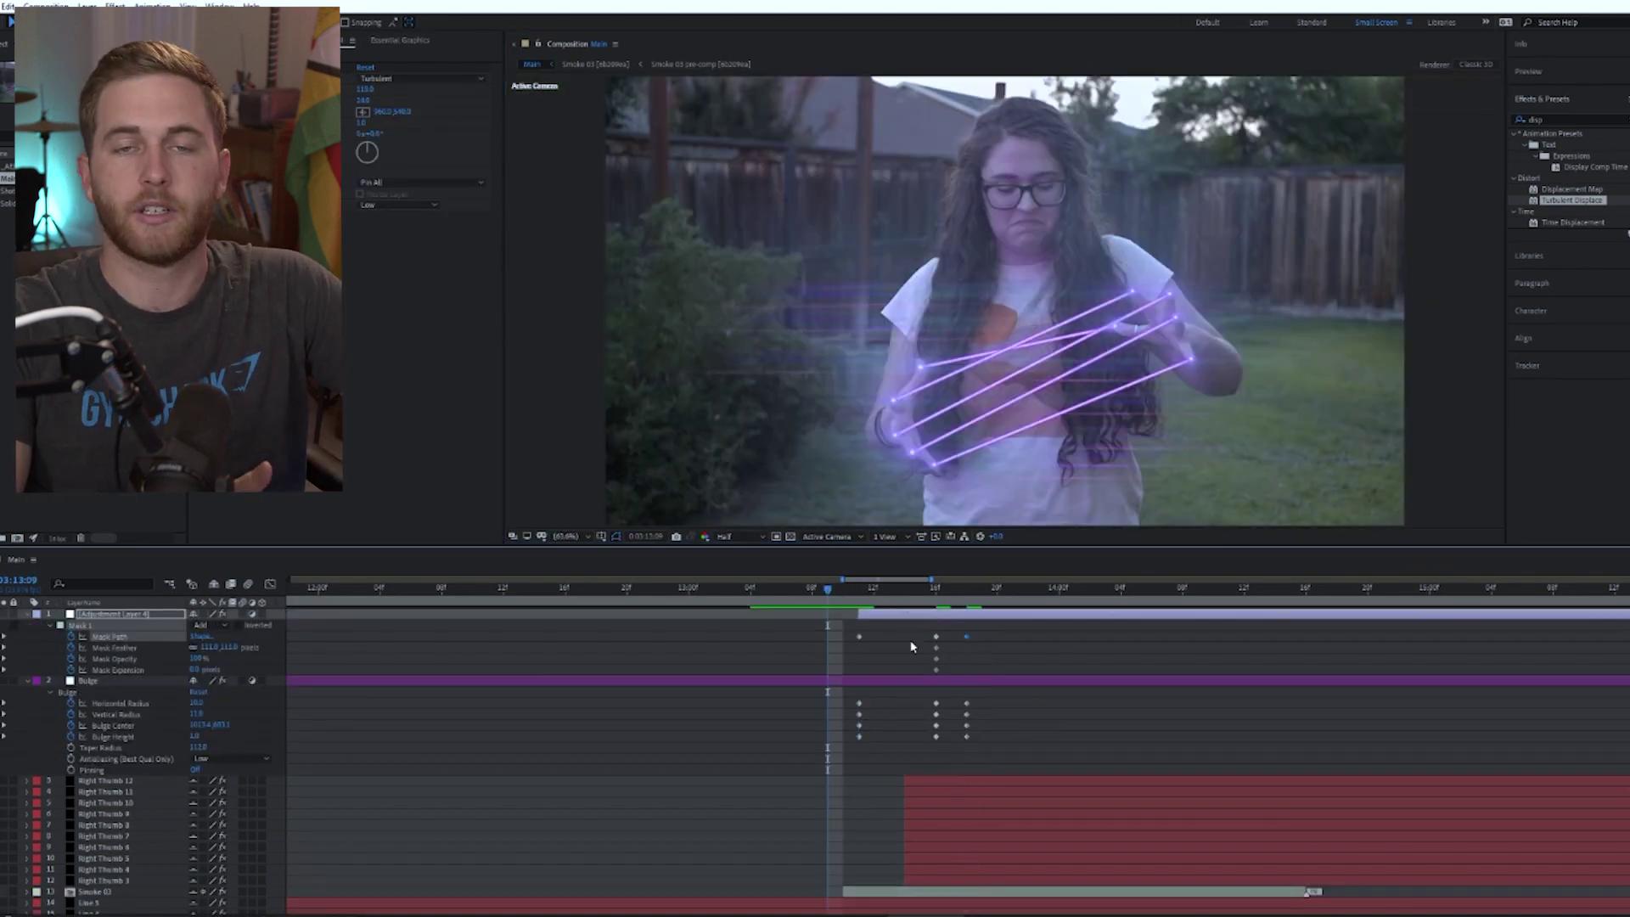
{"action": "key", "text": "space"}
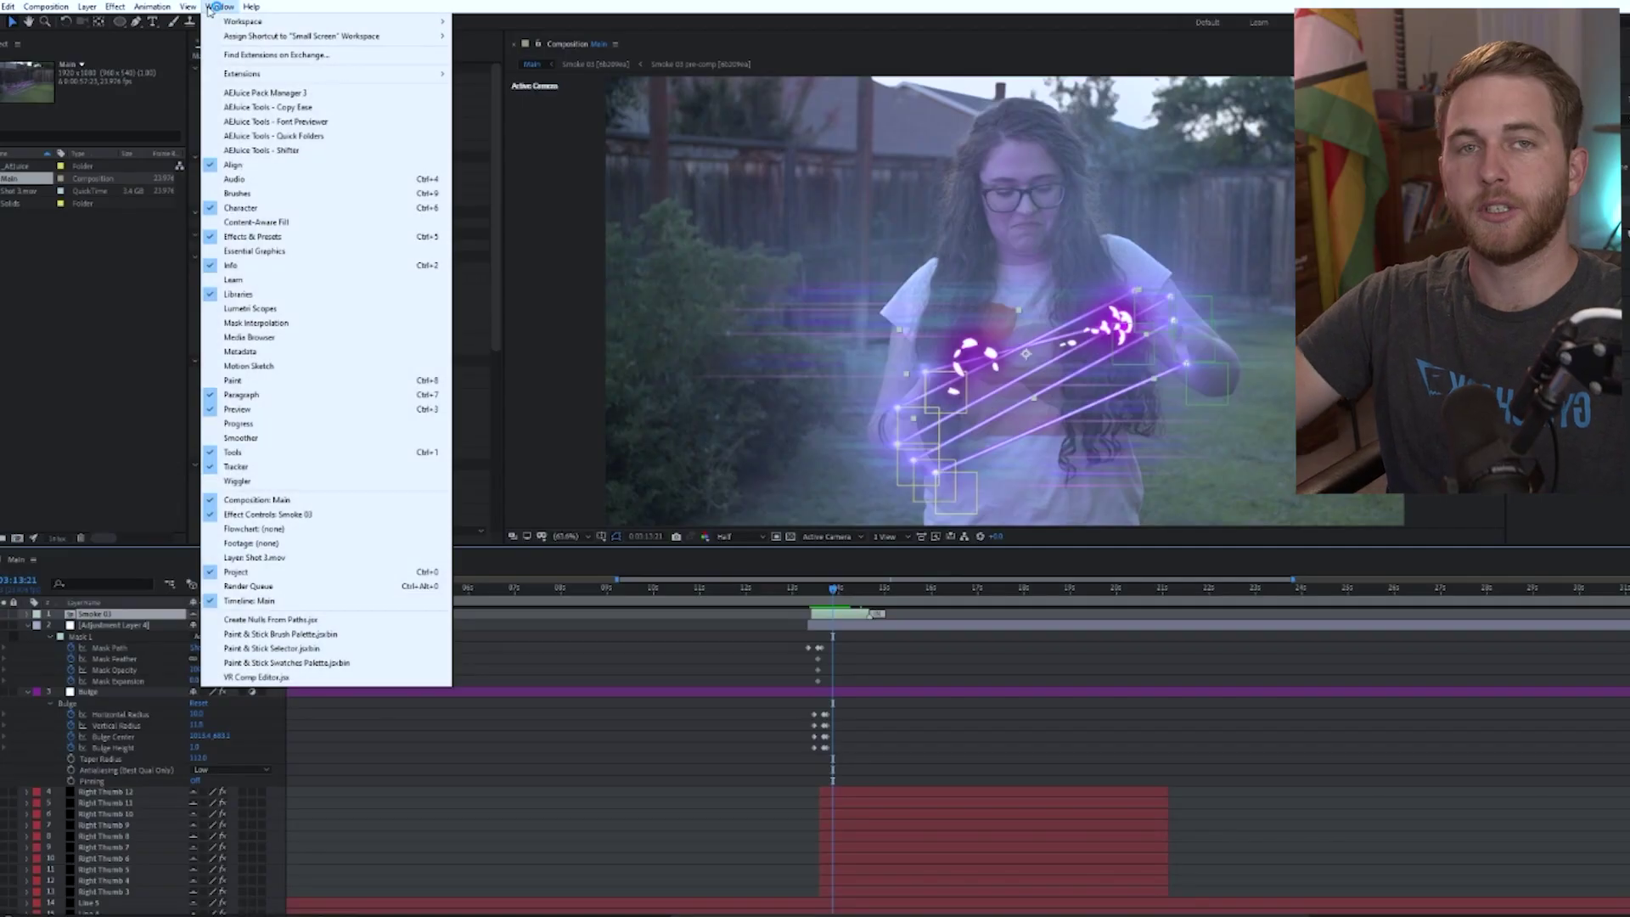
Step: Open the Liquid Elements pack in AEJuice Pack Manager 3 and browse its element categories down to Explosions
{"action": "left_click", "coordinate": [263, 92]}
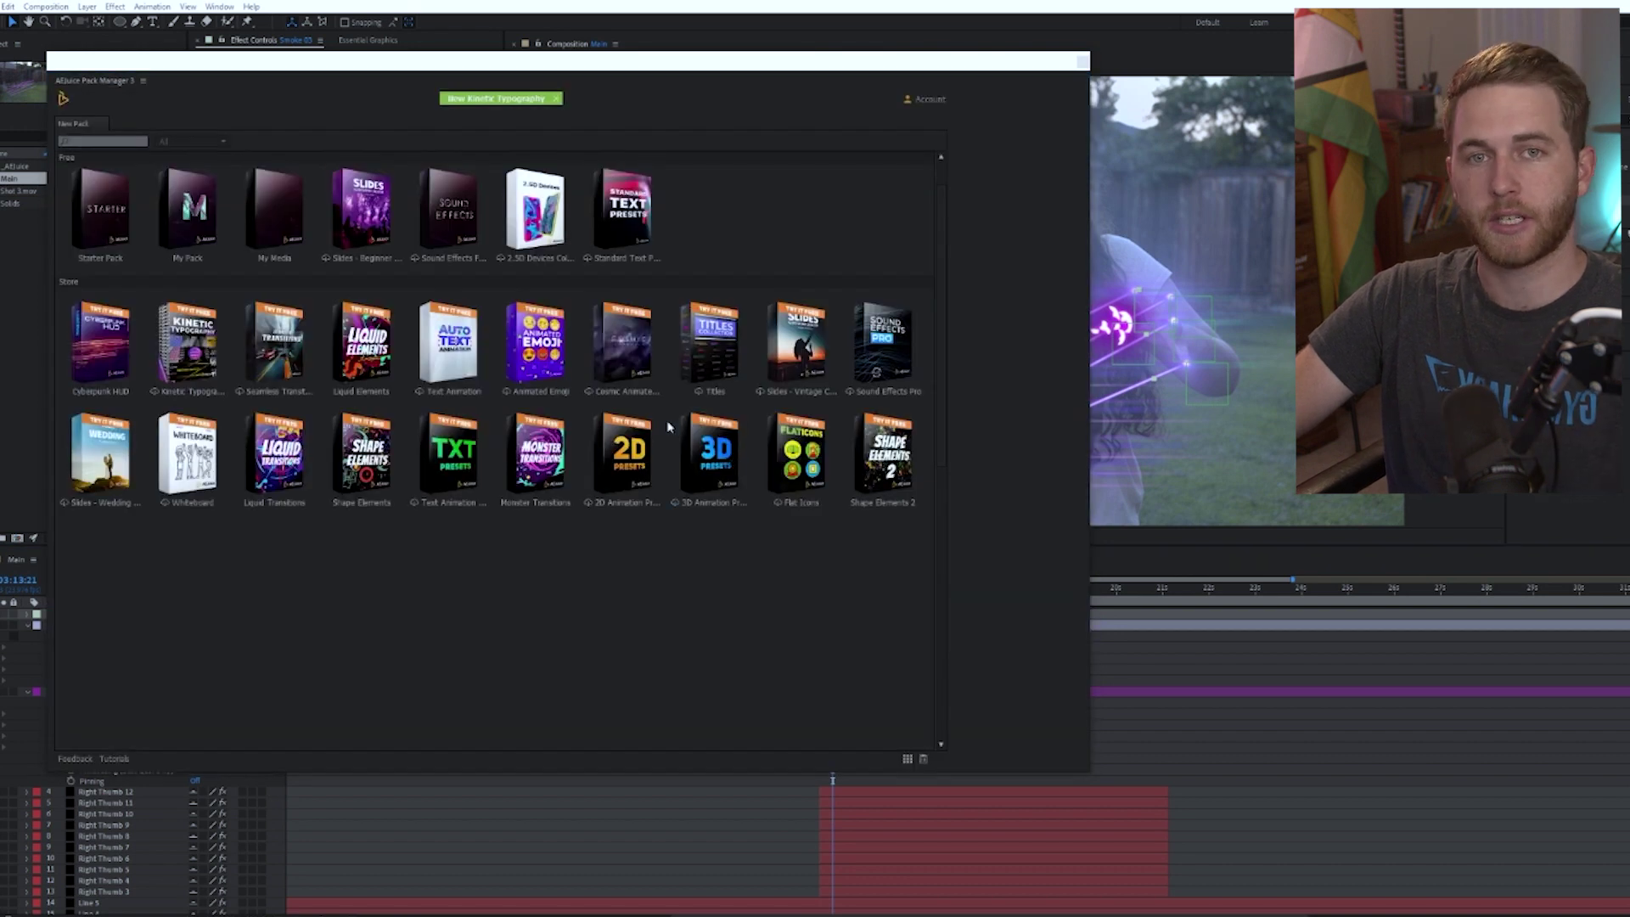
{"action": "left_click", "coordinate": [918, 101]}
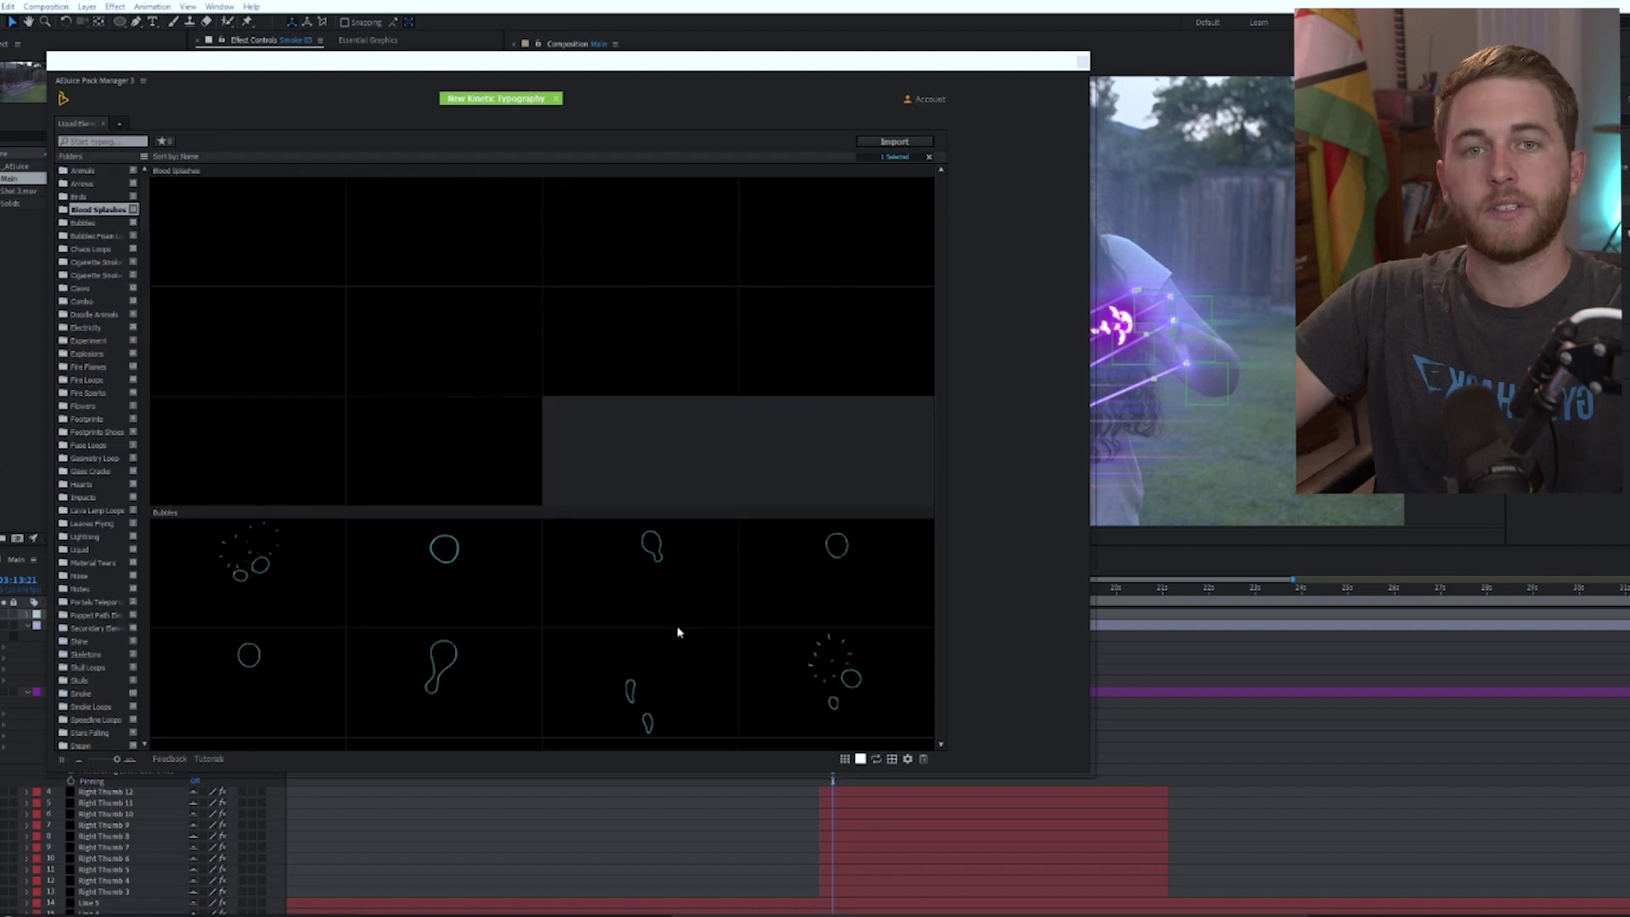
{"action": "scroll", "coordinate": [676, 624], "scroll_direction": "down", "scroll_amount": 5}
{"action": "scroll", "coordinate": [679, 632], "scroll_direction": "down", "scroll_amount": 10}
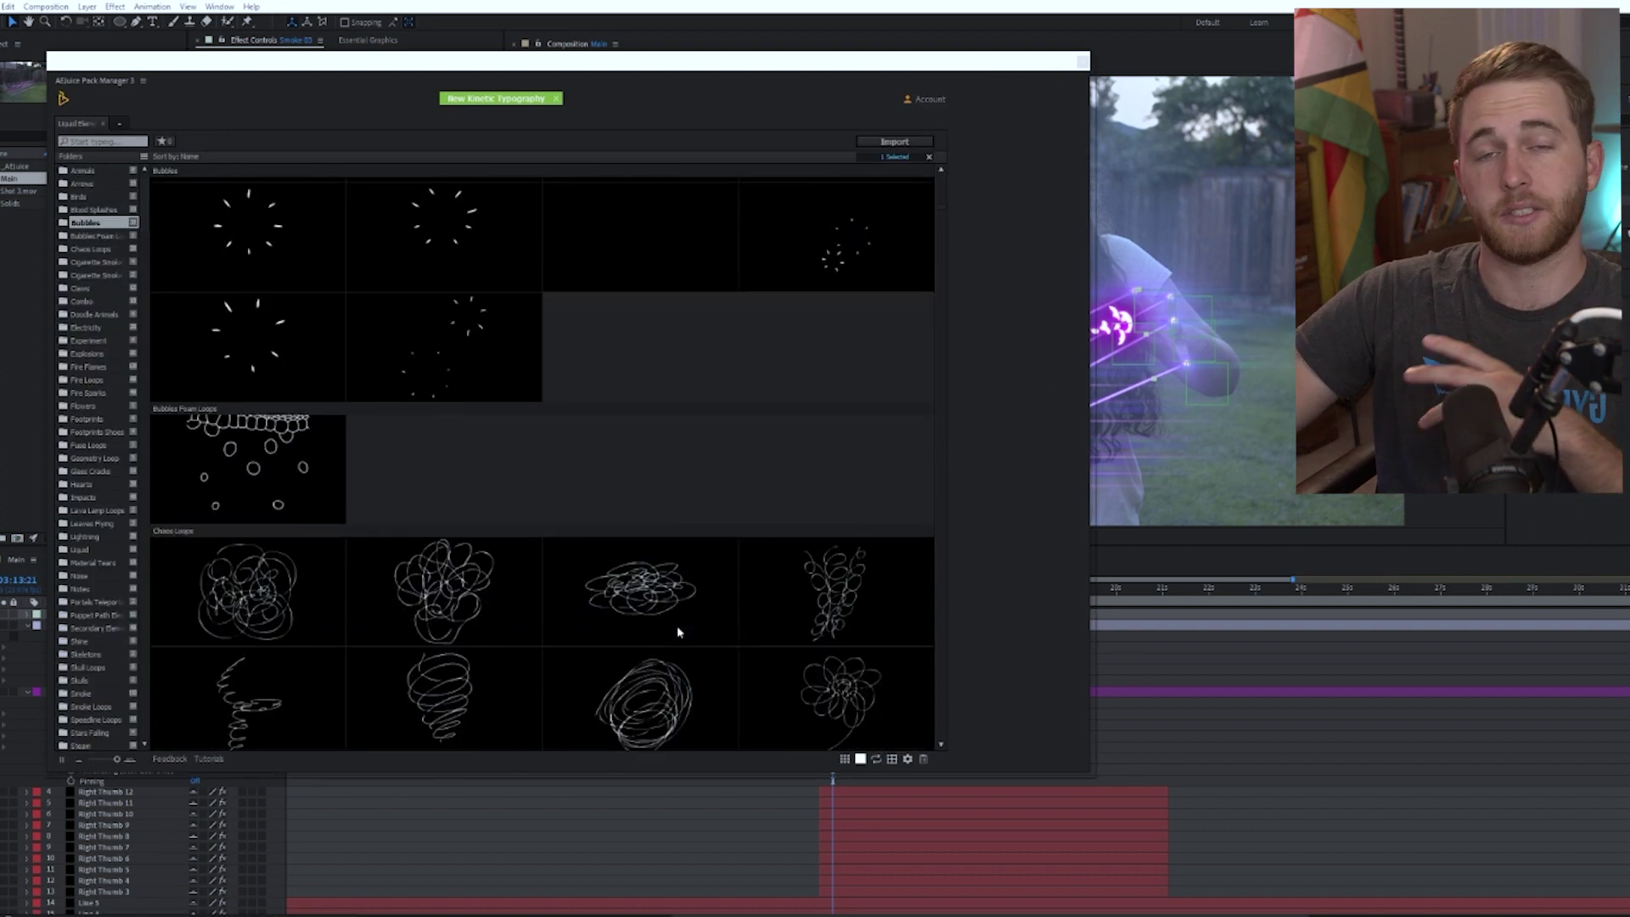
{"action": "scroll", "coordinate": [676, 624], "scroll_direction": "down", "scroll_amount": 5}
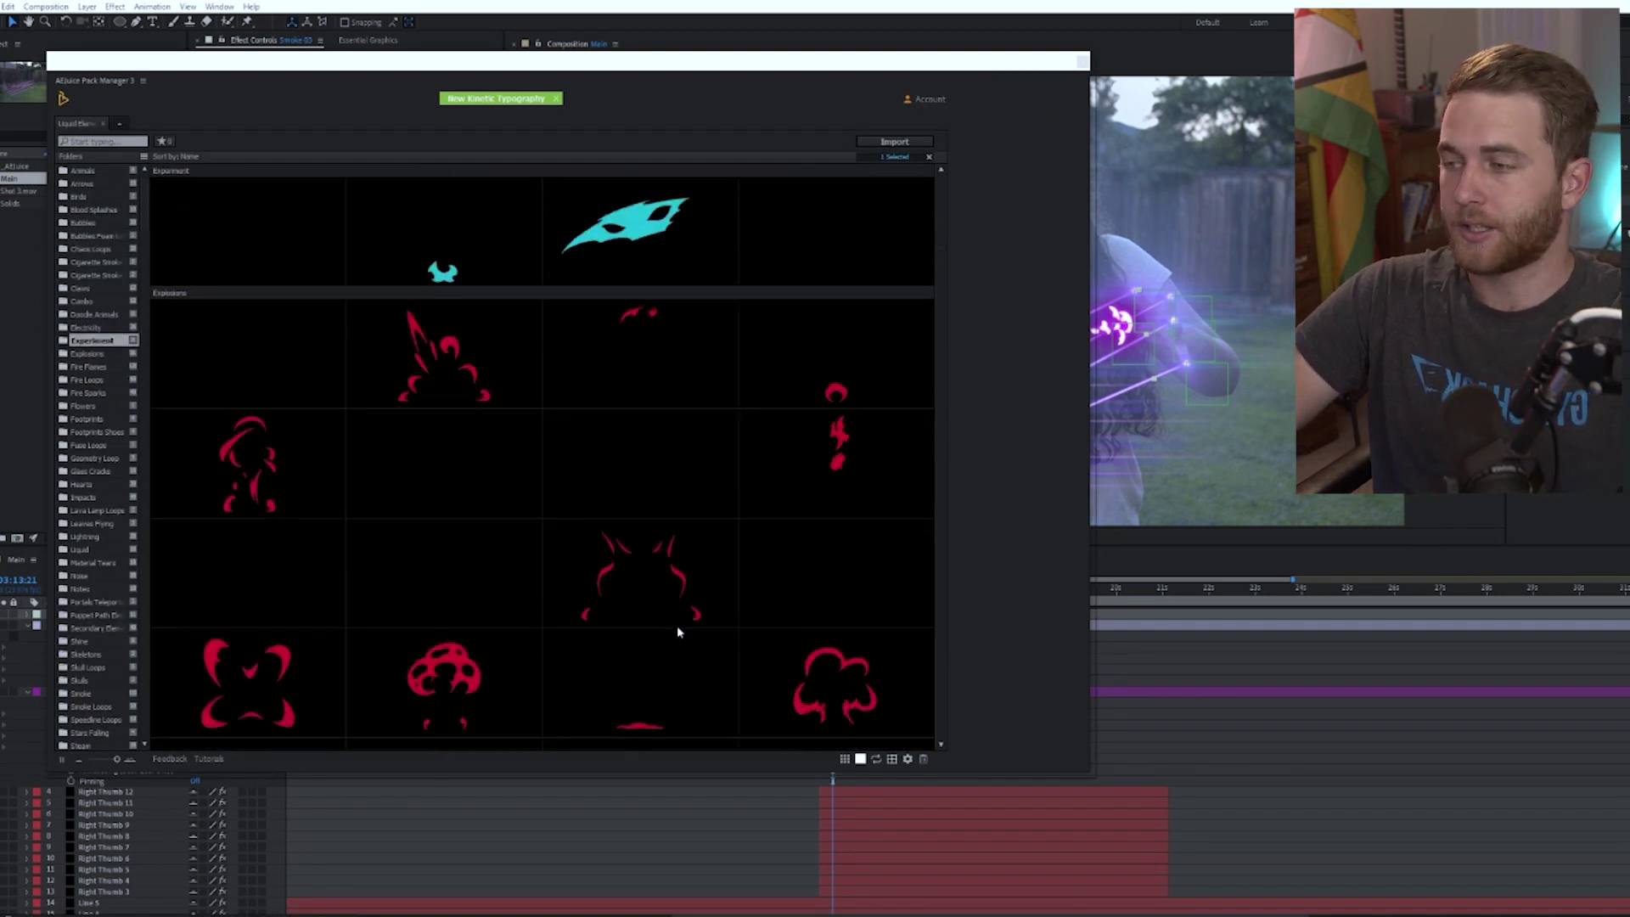
Step: Import the third Experiment element and the second Electricity element from the Liquid Elements pack into the composition
{"action": "scroll", "coordinate": [645, 526], "scroll_direction": "up", "scroll_amount": 3}
{"action": "double_click", "coordinate": [622, 468]}
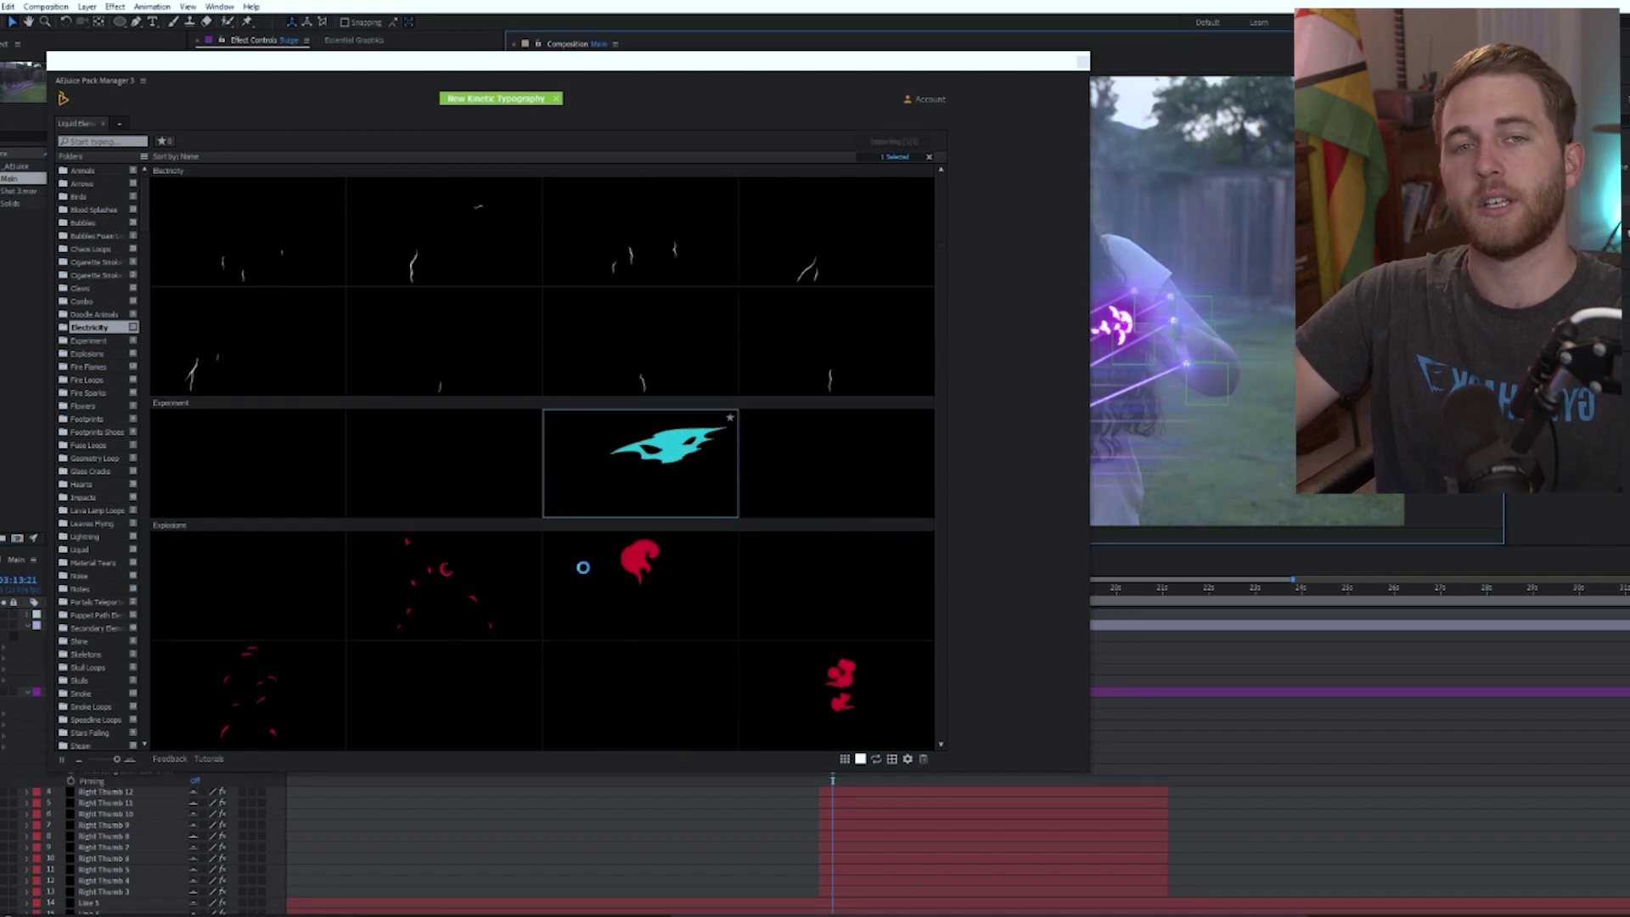
{"action": "scroll", "coordinate": [584, 569], "scroll_direction": "up", "scroll_amount": 5}
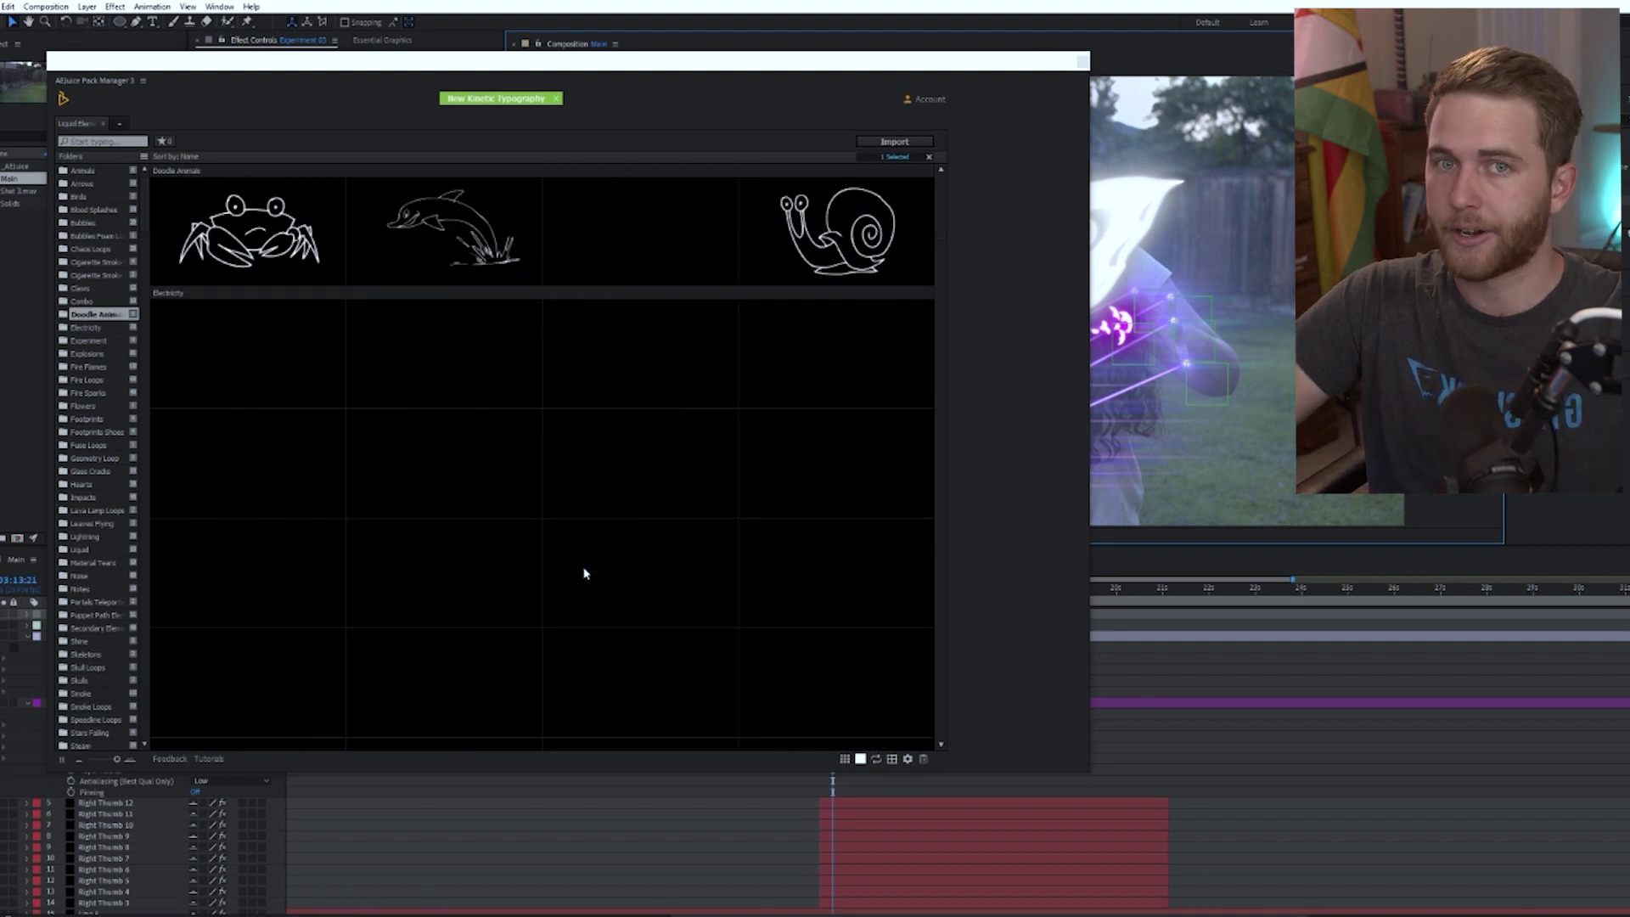
{"action": "double_click", "coordinate": [445, 355]}
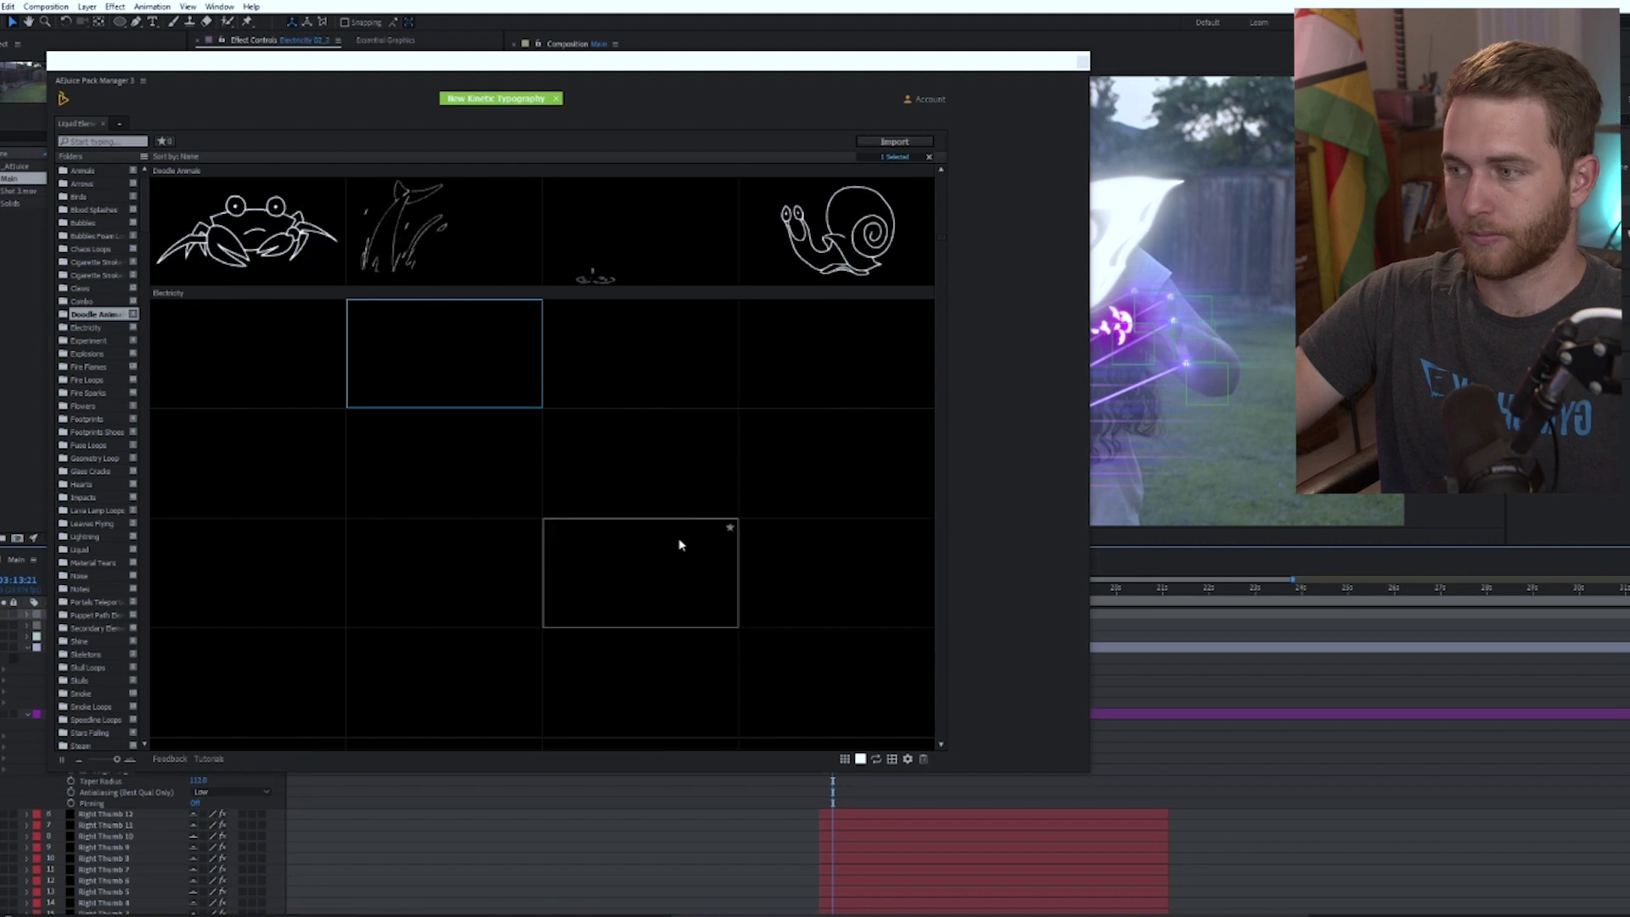
Step: Finish browsing the Liquid Elements pack, close AEJuice Pack Manager 3, and hide the Electricity 02_2 layer
{"action": "scroll", "coordinate": [607, 572], "scroll_direction": "down", "scroll_amount": 10}
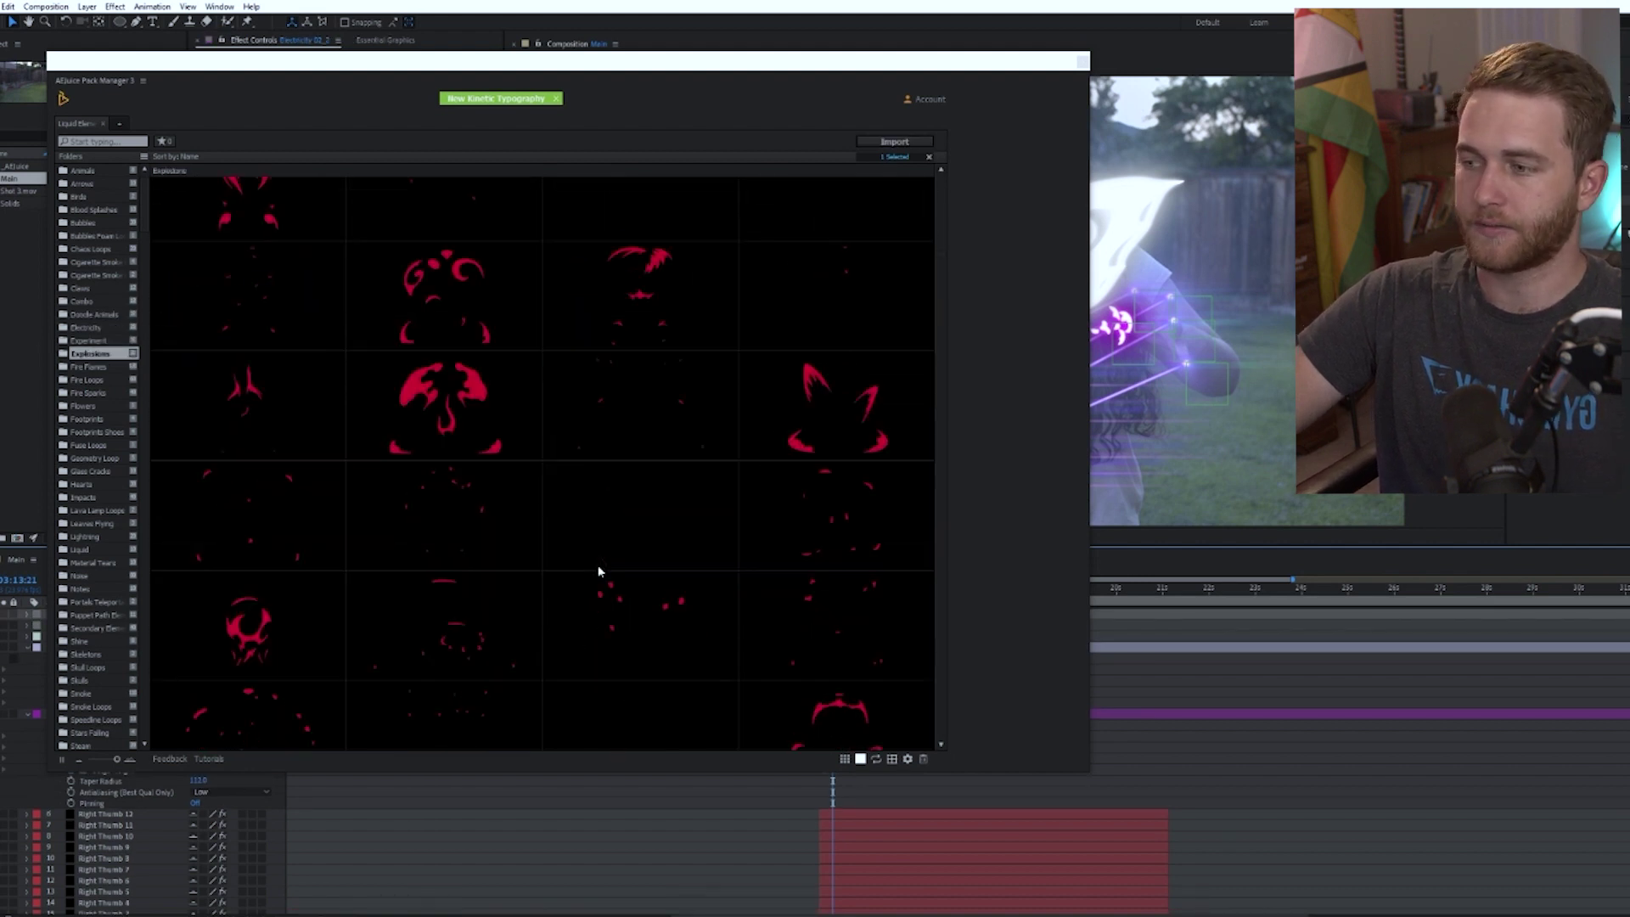
{"action": "left_click", "coordinate": [1084, 63]}
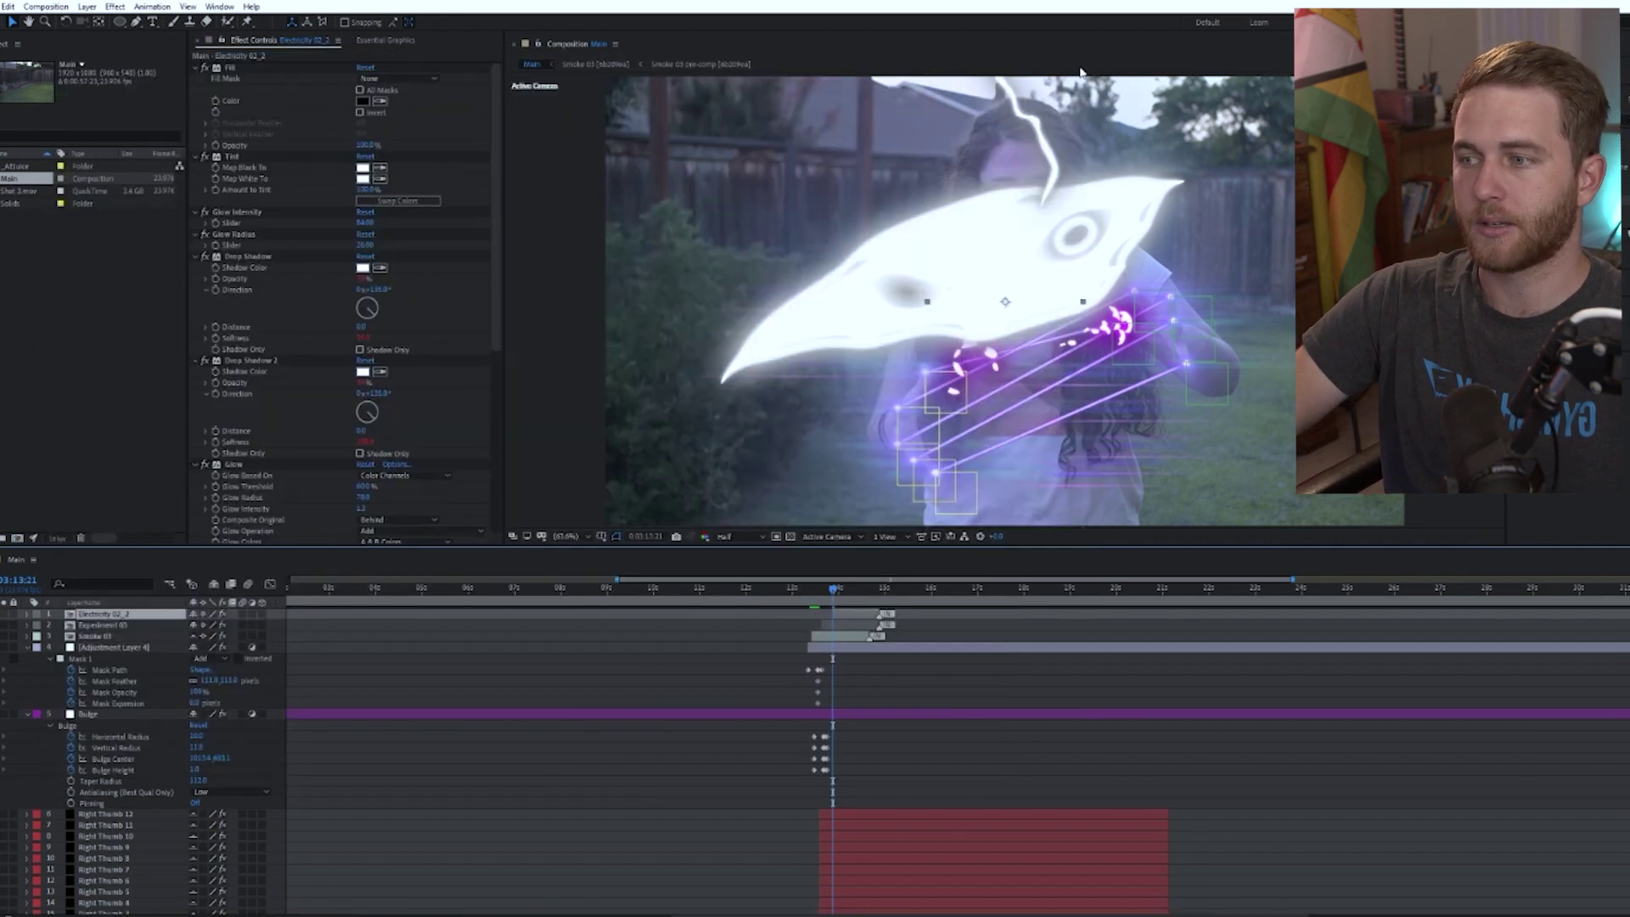
{"action": "left_click", "coordinate": [1, 613]}
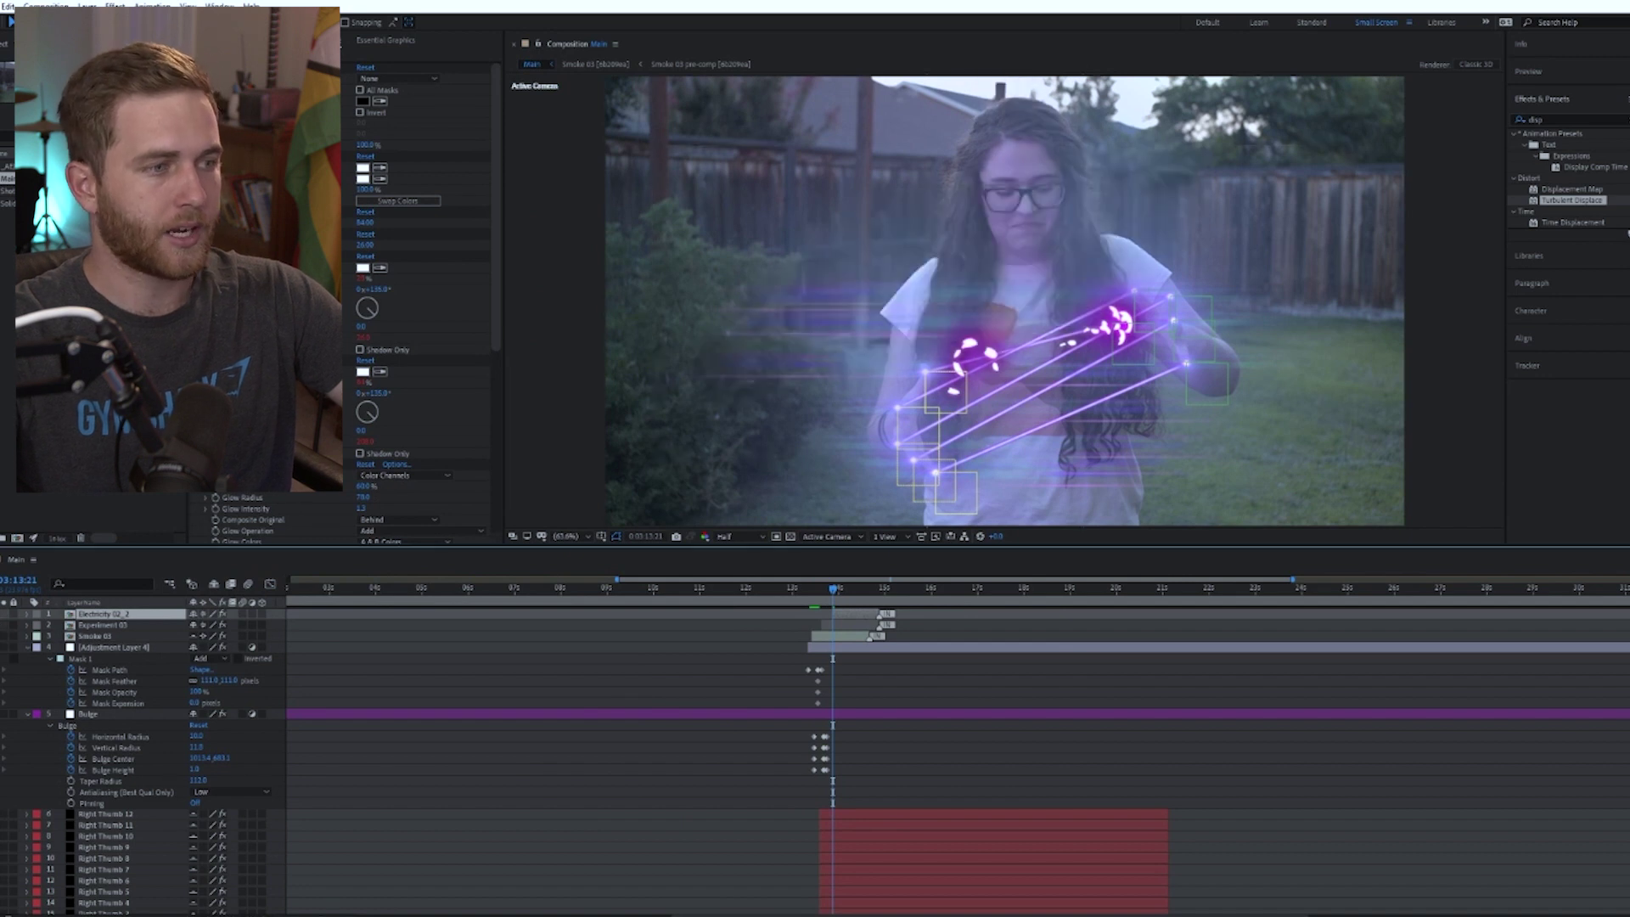
Step: Shift the Smoke 03 layer slightly later, near 3:13:13, and reposition its energy element between the hands
{"action": "left_click", "coordinate": [818, 589]}
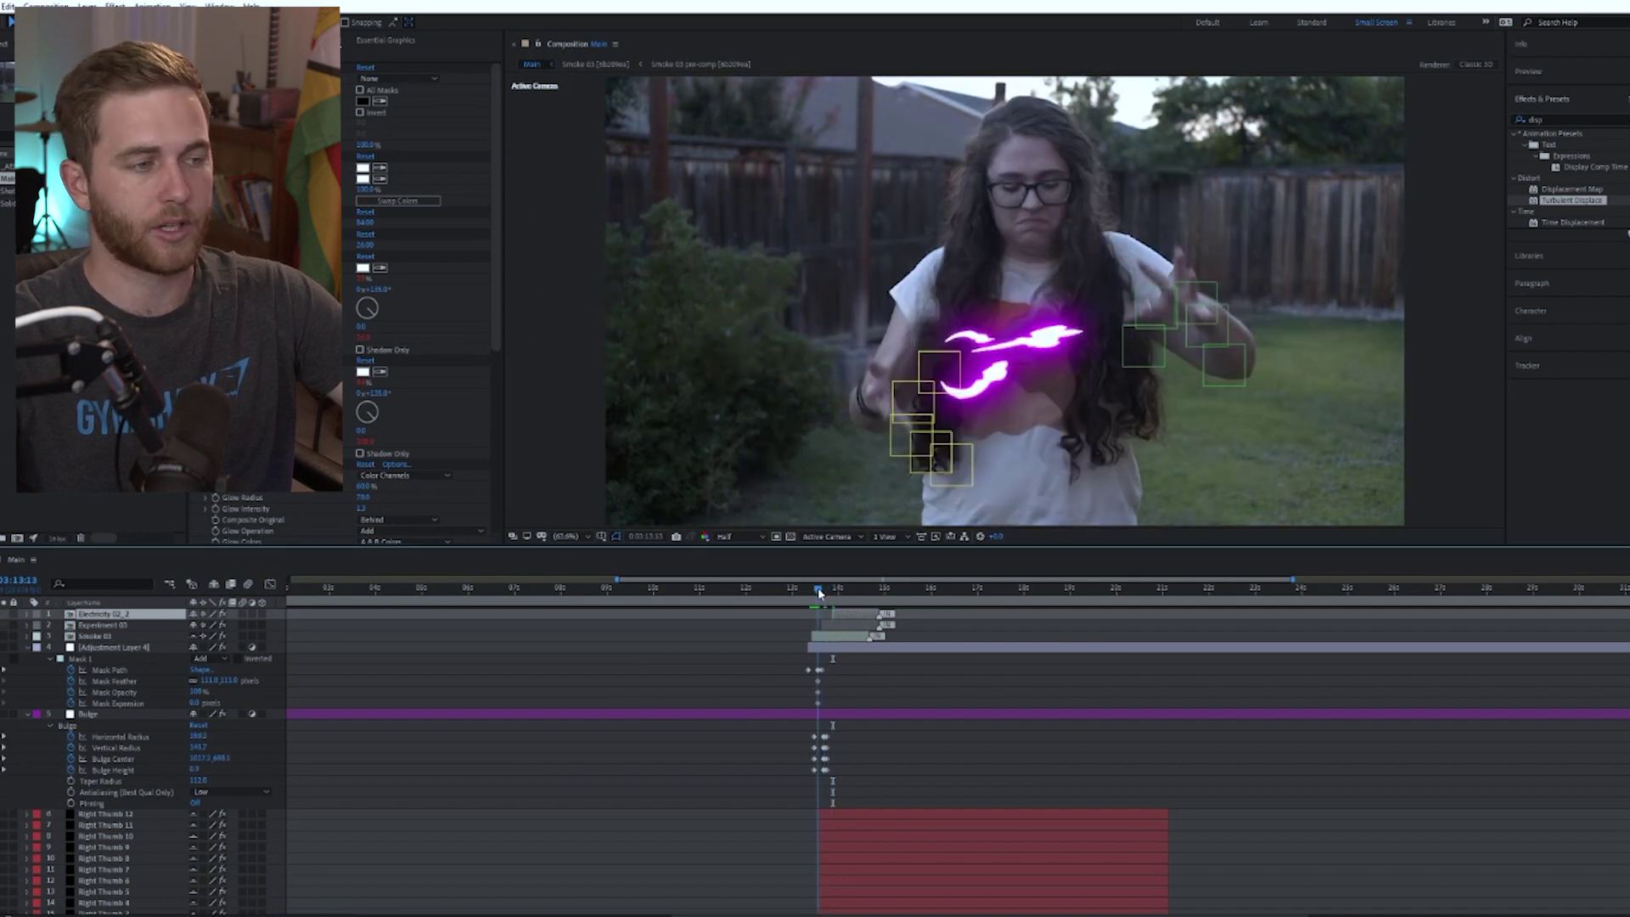
{"action": "scroll", "coordinate": [826, 648], "scroll_direction": "up", "scroll_amount": 5}
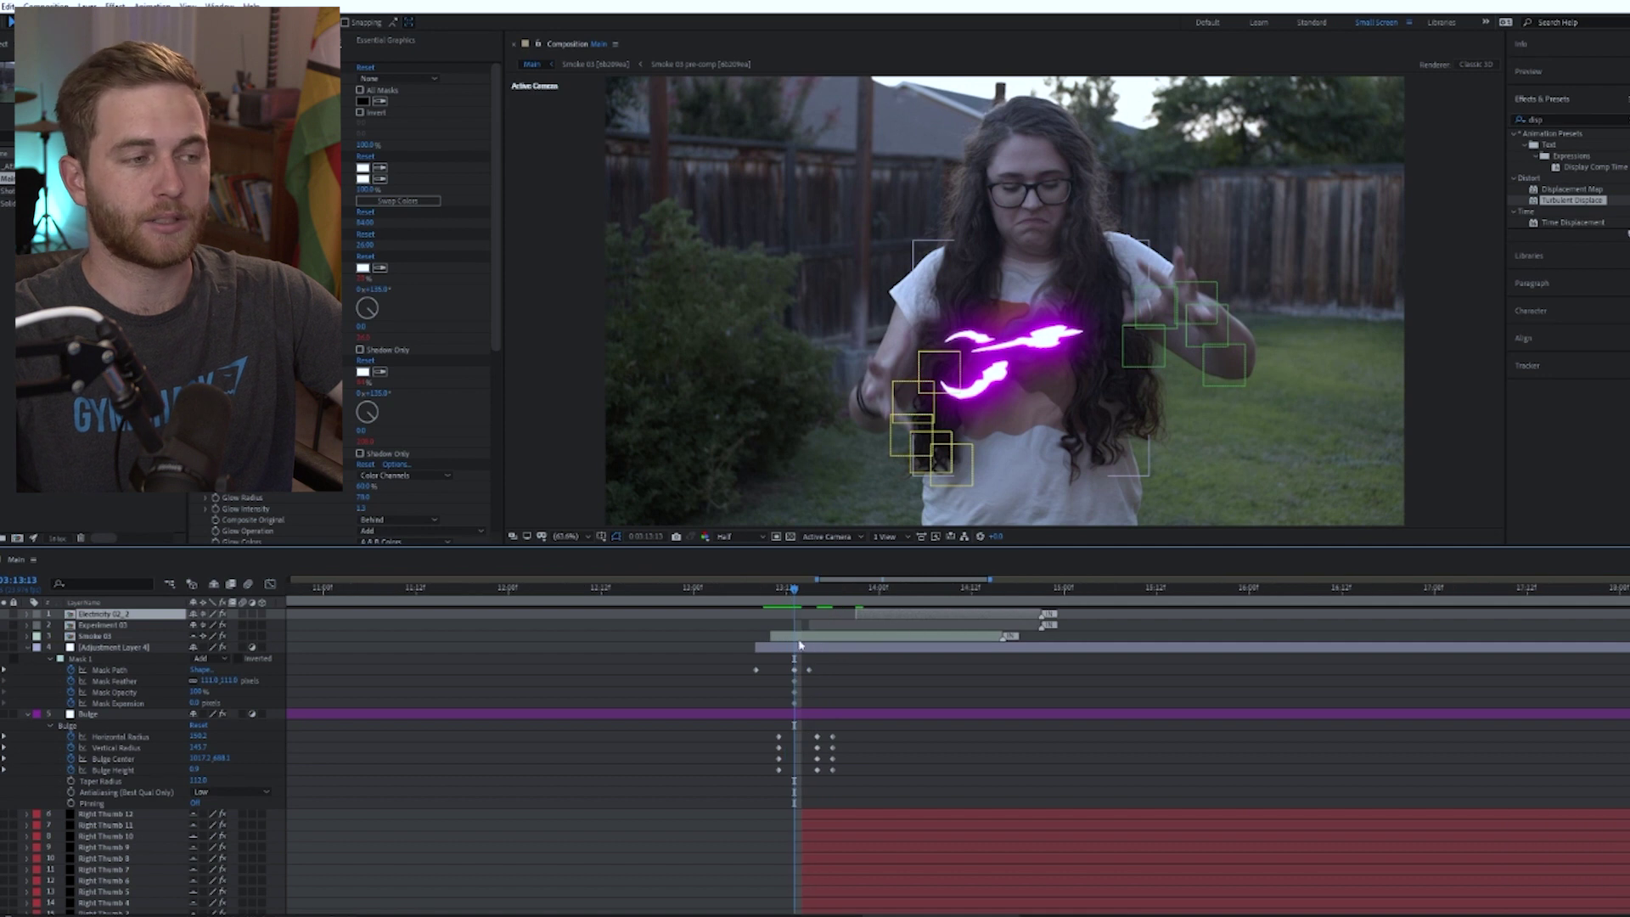
{"action": "left_click_drag", "start_coordinate": [752, 594], "coordinate": [815, 643]}
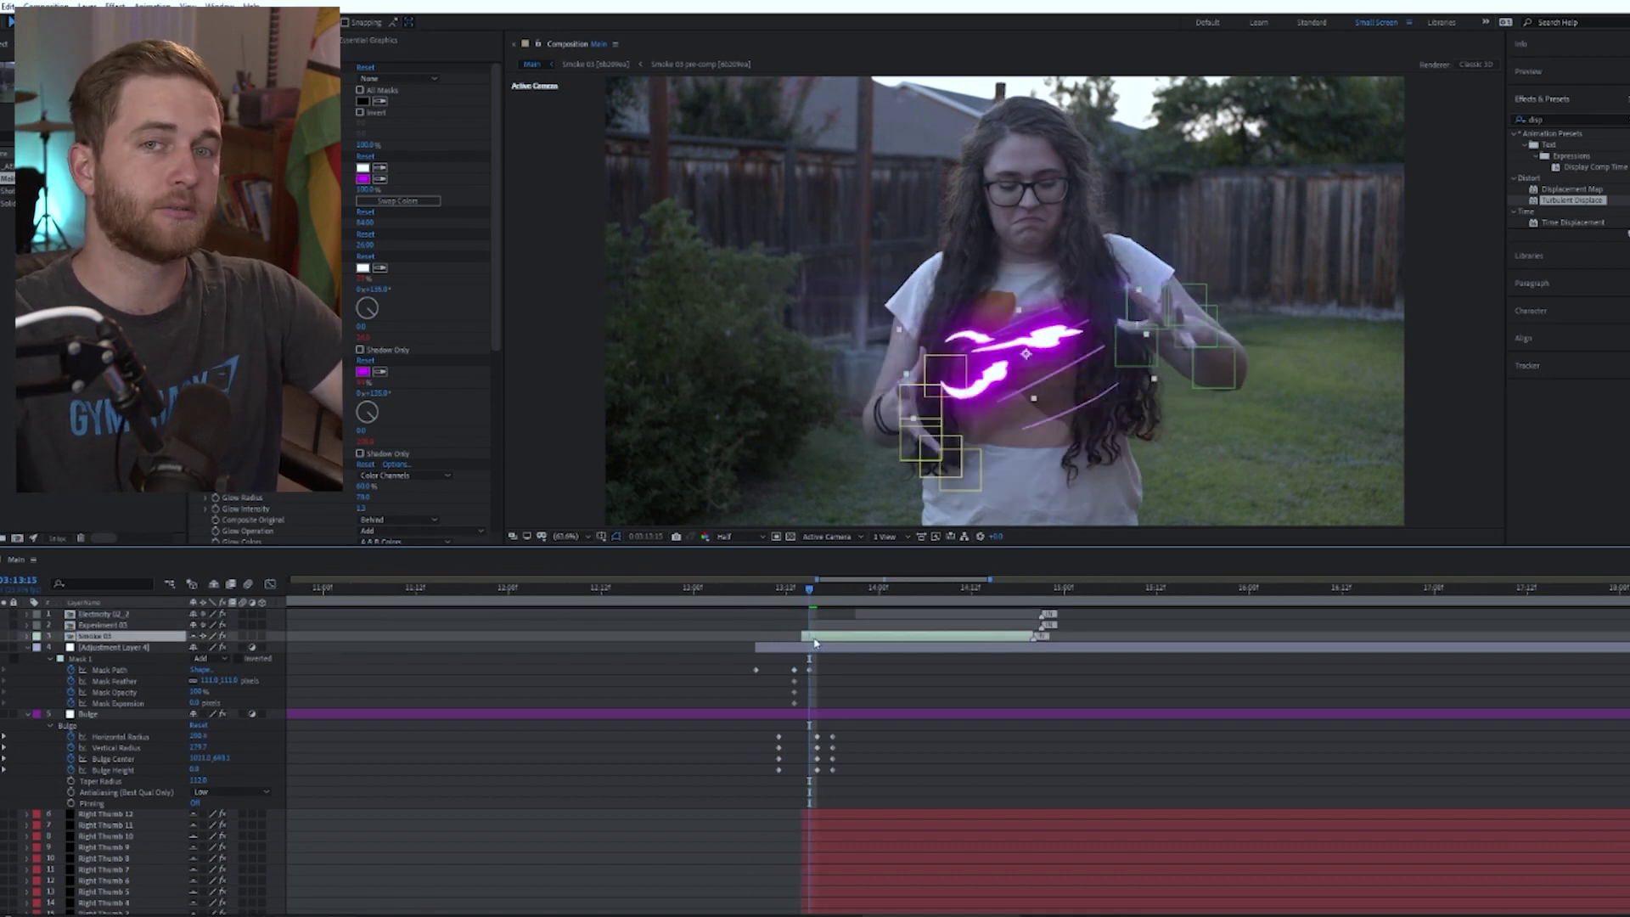
{"action": "left_click_drag", "start_coordinate": [909, 386], "coordinate": [928, 405]}
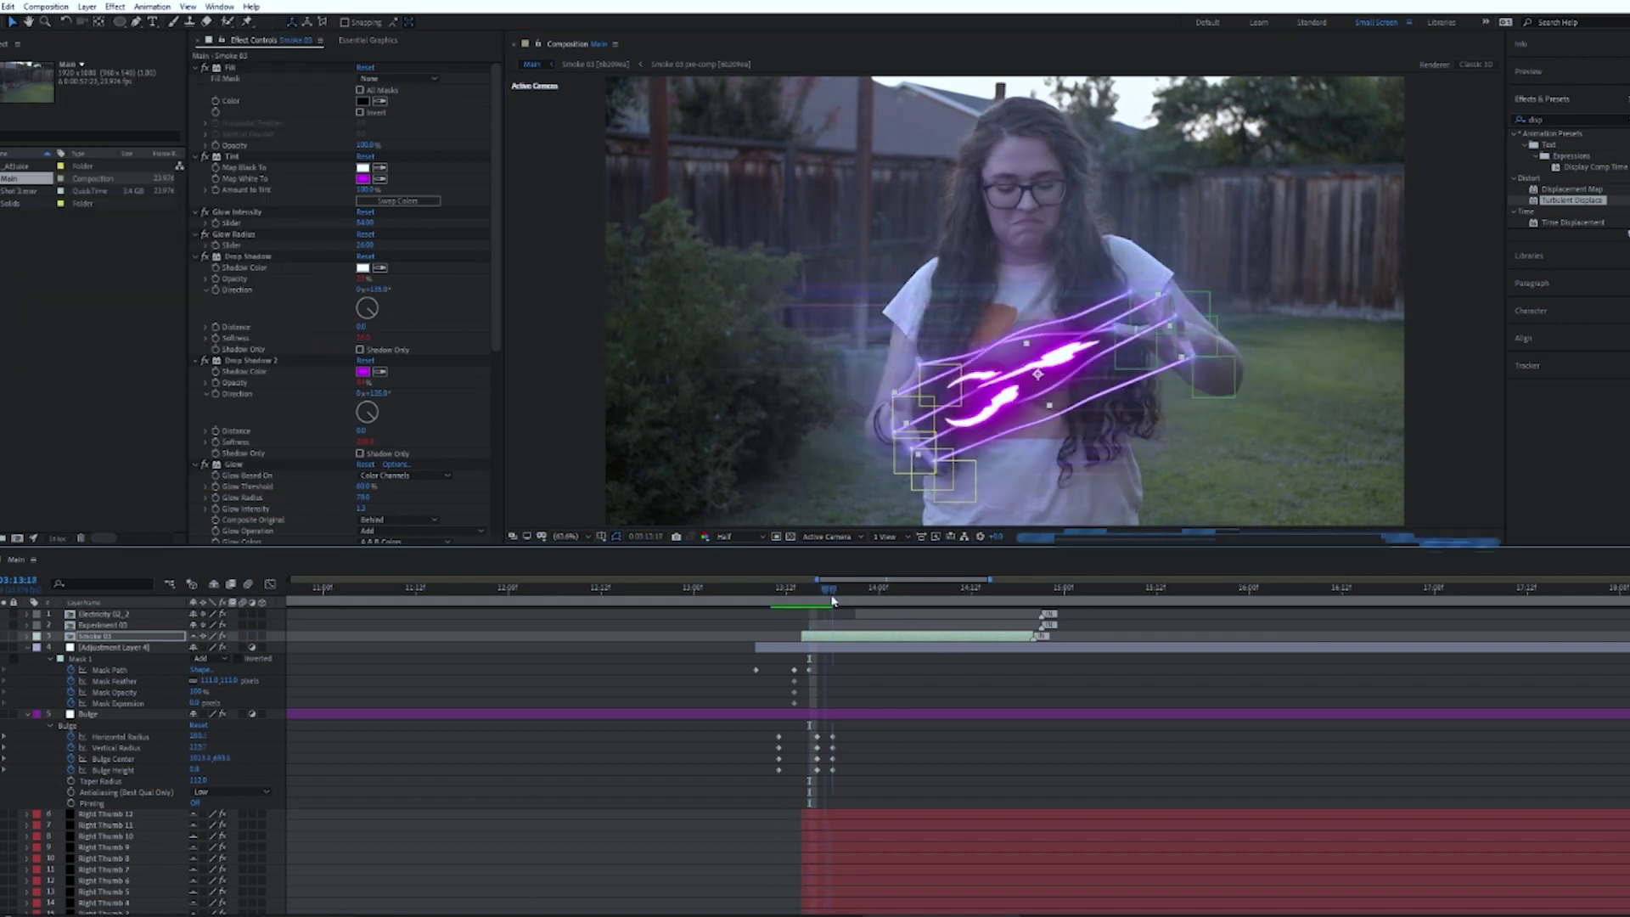
Step: Paste the copied settings onto the Experiment 03 layer and move the Electricity 02_2 layer earlier in time
{"action": "left_click", "coordinate": [900, 625]}
{"action": "key", "text": "ctrl+v"}
{"action": "left_click_drag", "start_coordinate": [919, 614], "coordinate": [865, 616]}
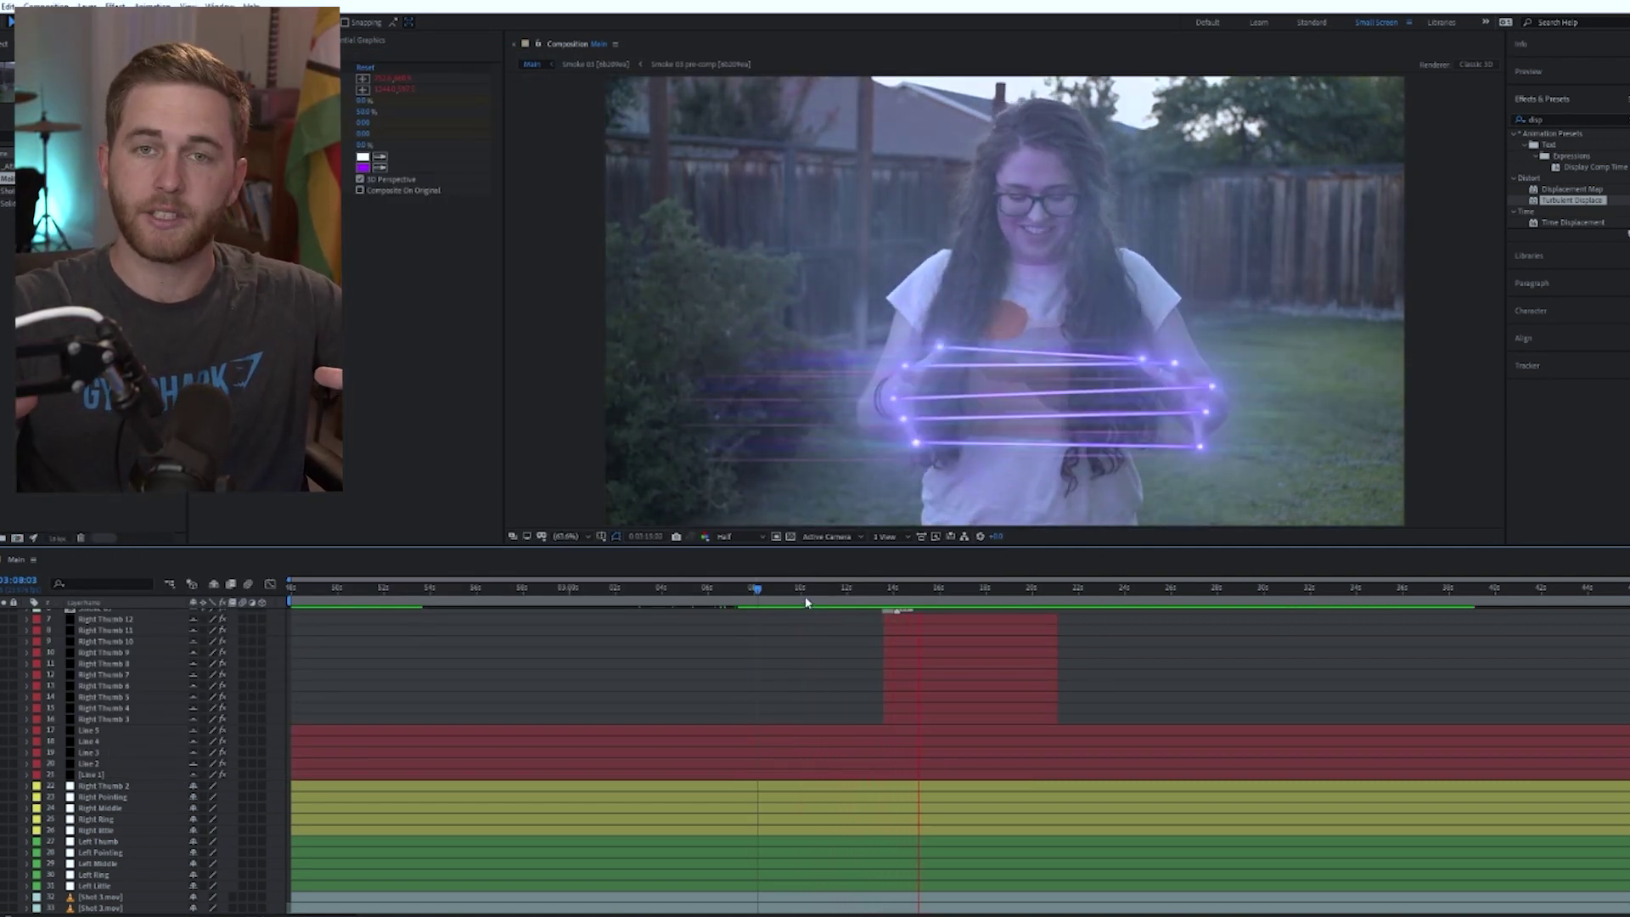
Step: Scrub through the Main composition to review the lightning between the hands
{"action": "left_click", "coordinate": [749, 596]}
{"action": "left_click_drag", "start_coordinate": [748, 599], "coordinate": [809, 608]}
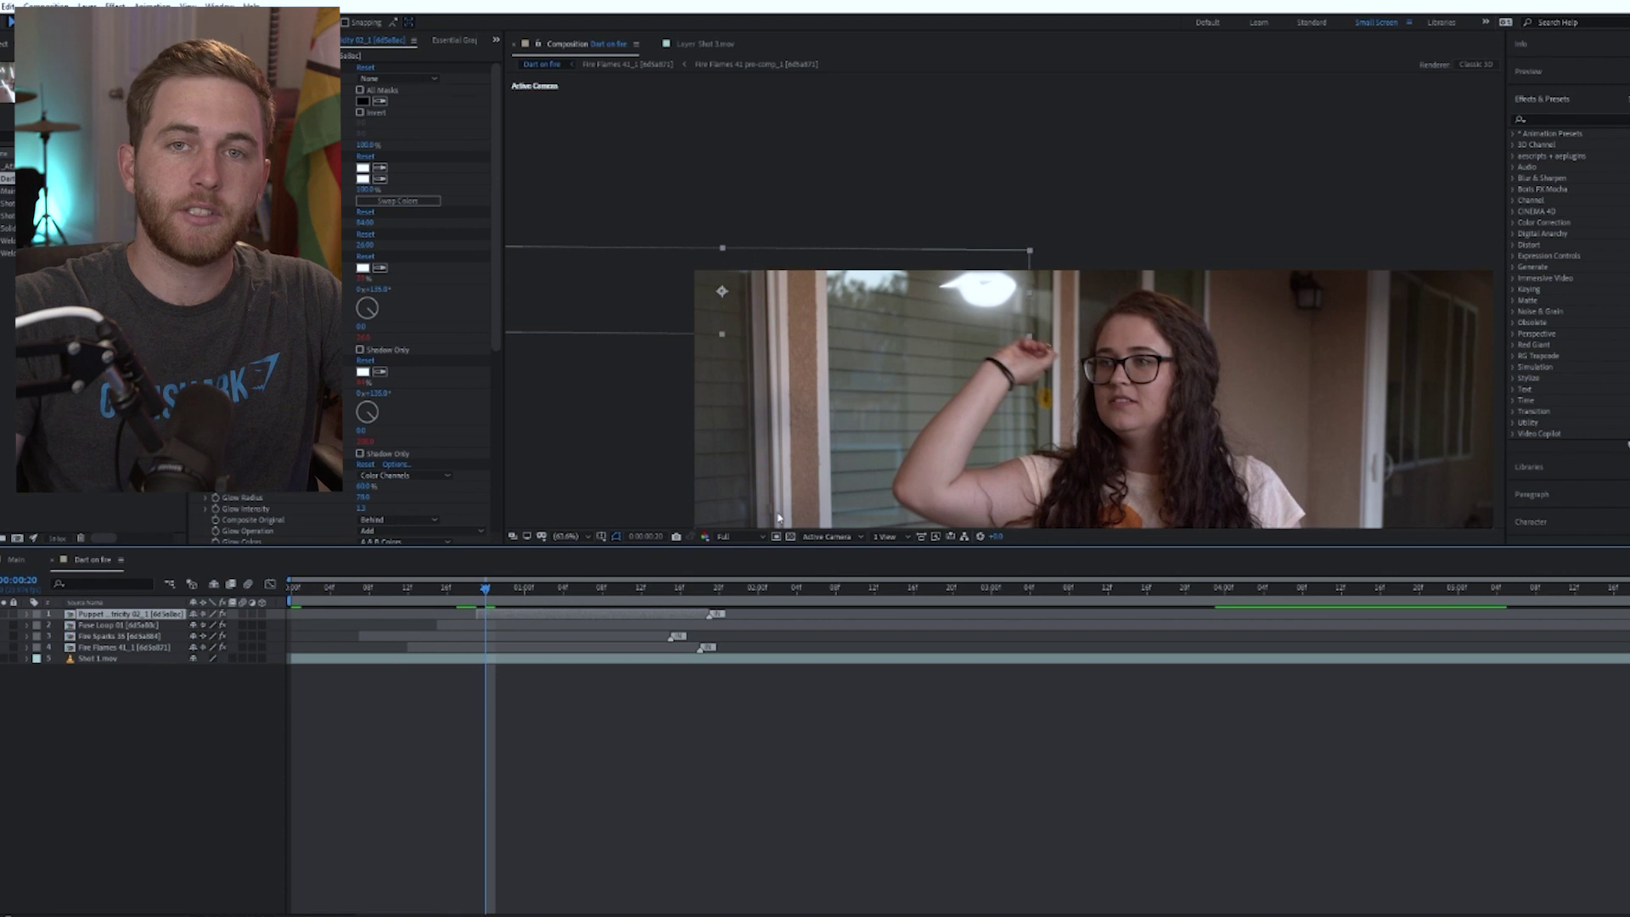
Step: In the Dart on fire composition, place the puppet electricity element at the raised hand and time-stretch its layer to 50%
{"action": "left_click_drag", "start_coordinate": [985, 297], "coordinate": [1012, 349]}
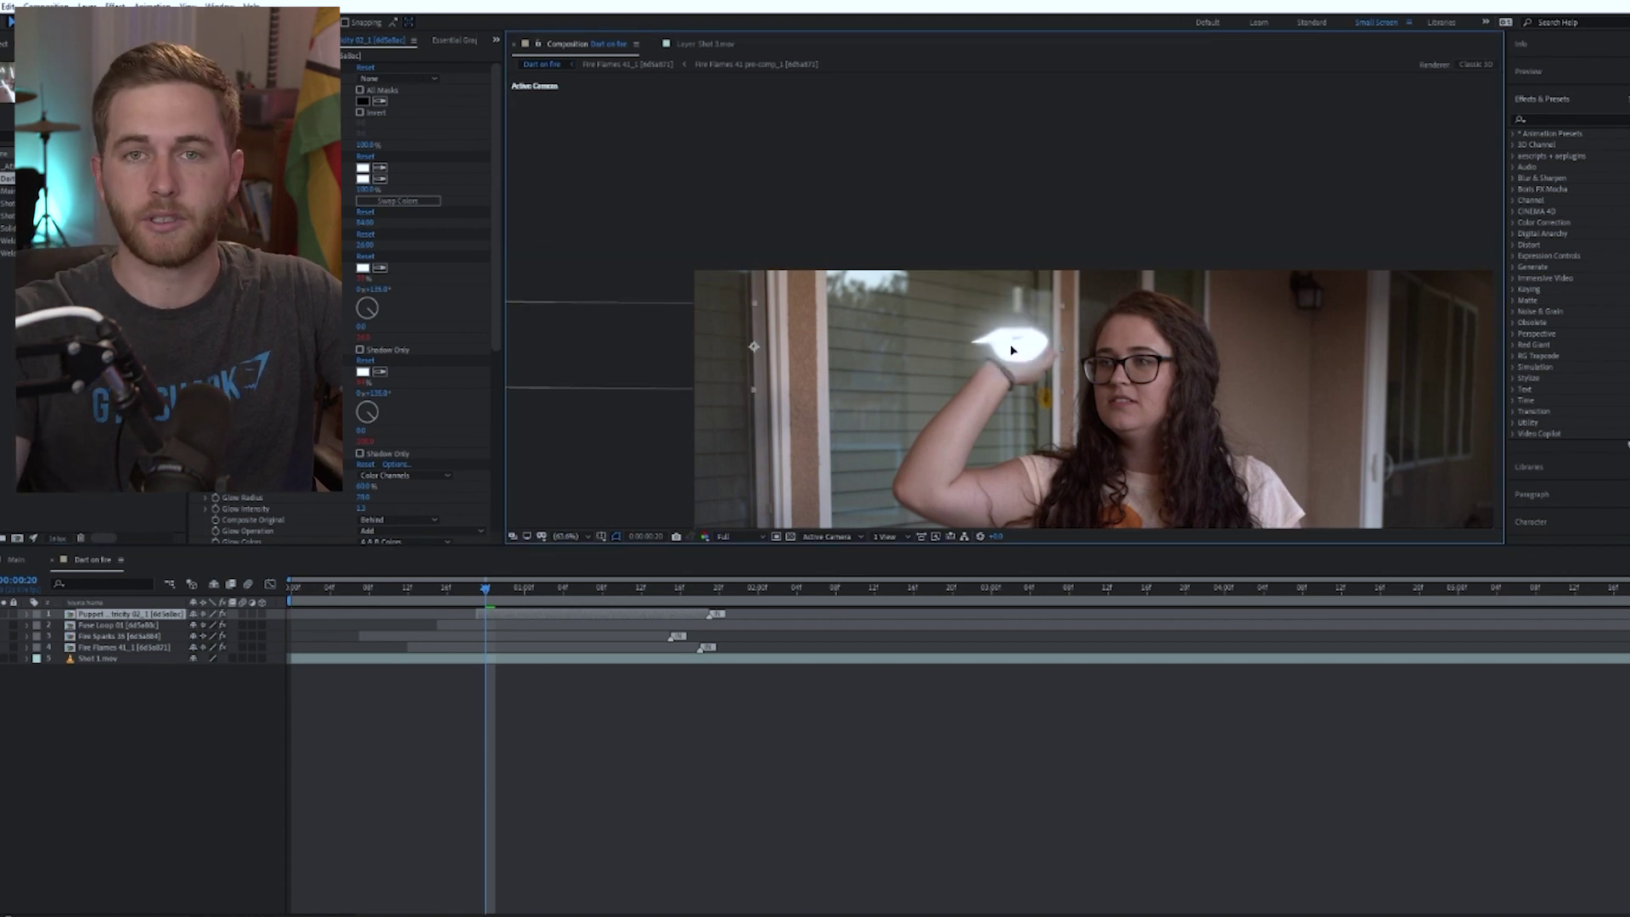
{"action": "right_click", "coordinate": [521, 618]}
{"action": "mouse_move", "coordinate": [592, 314]}
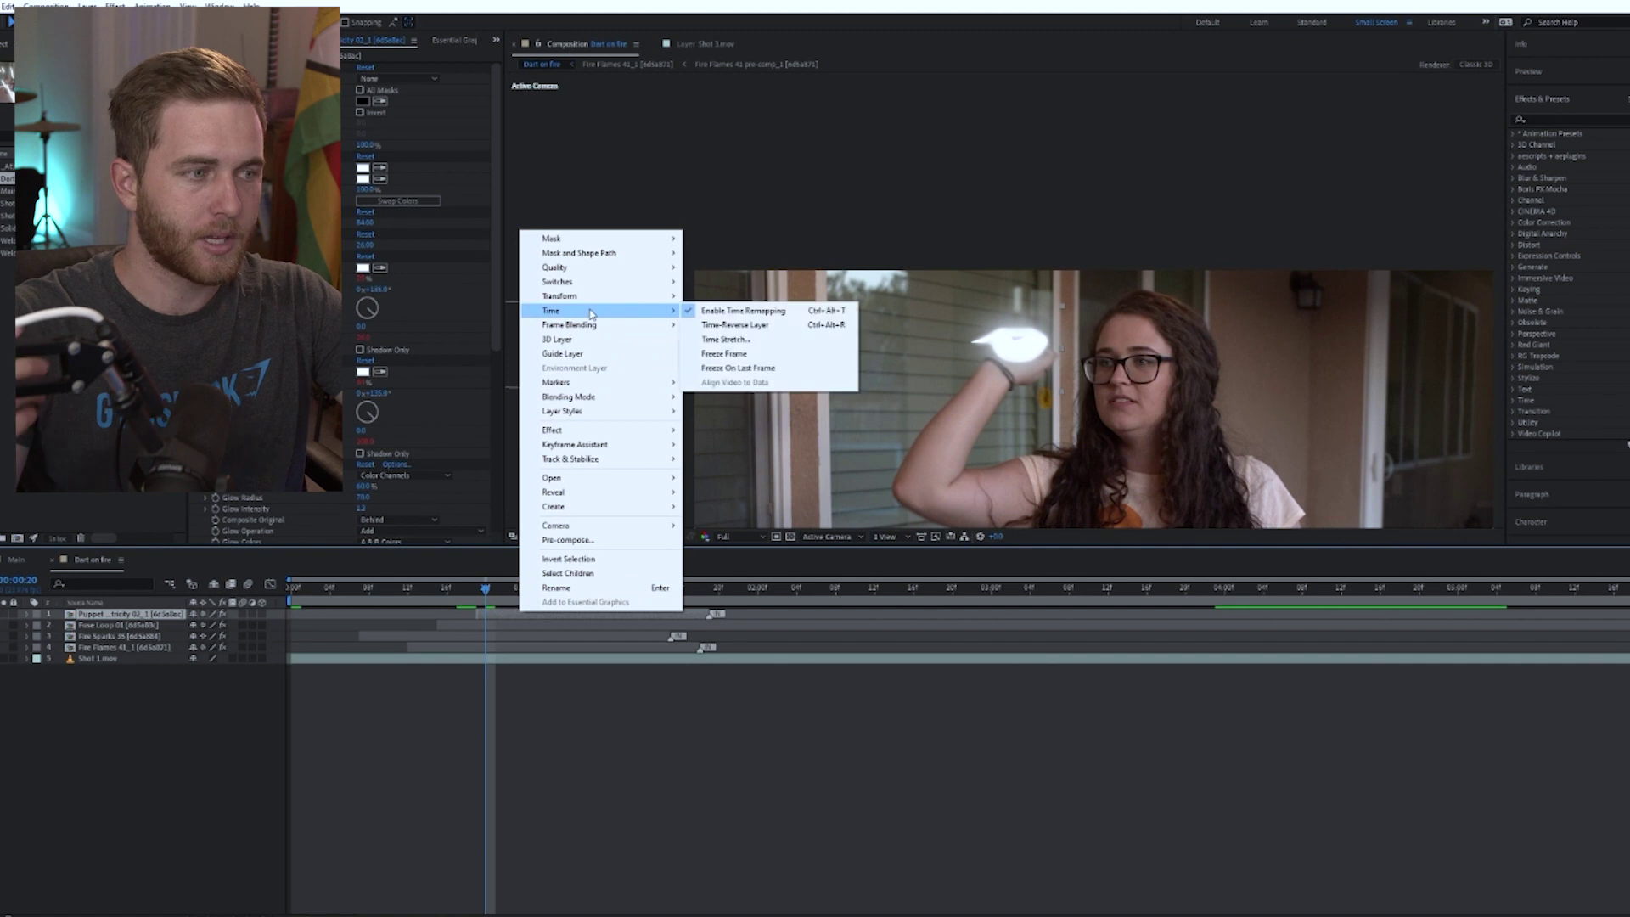
{"action": "left_click", "coordinate": [742, 340]}
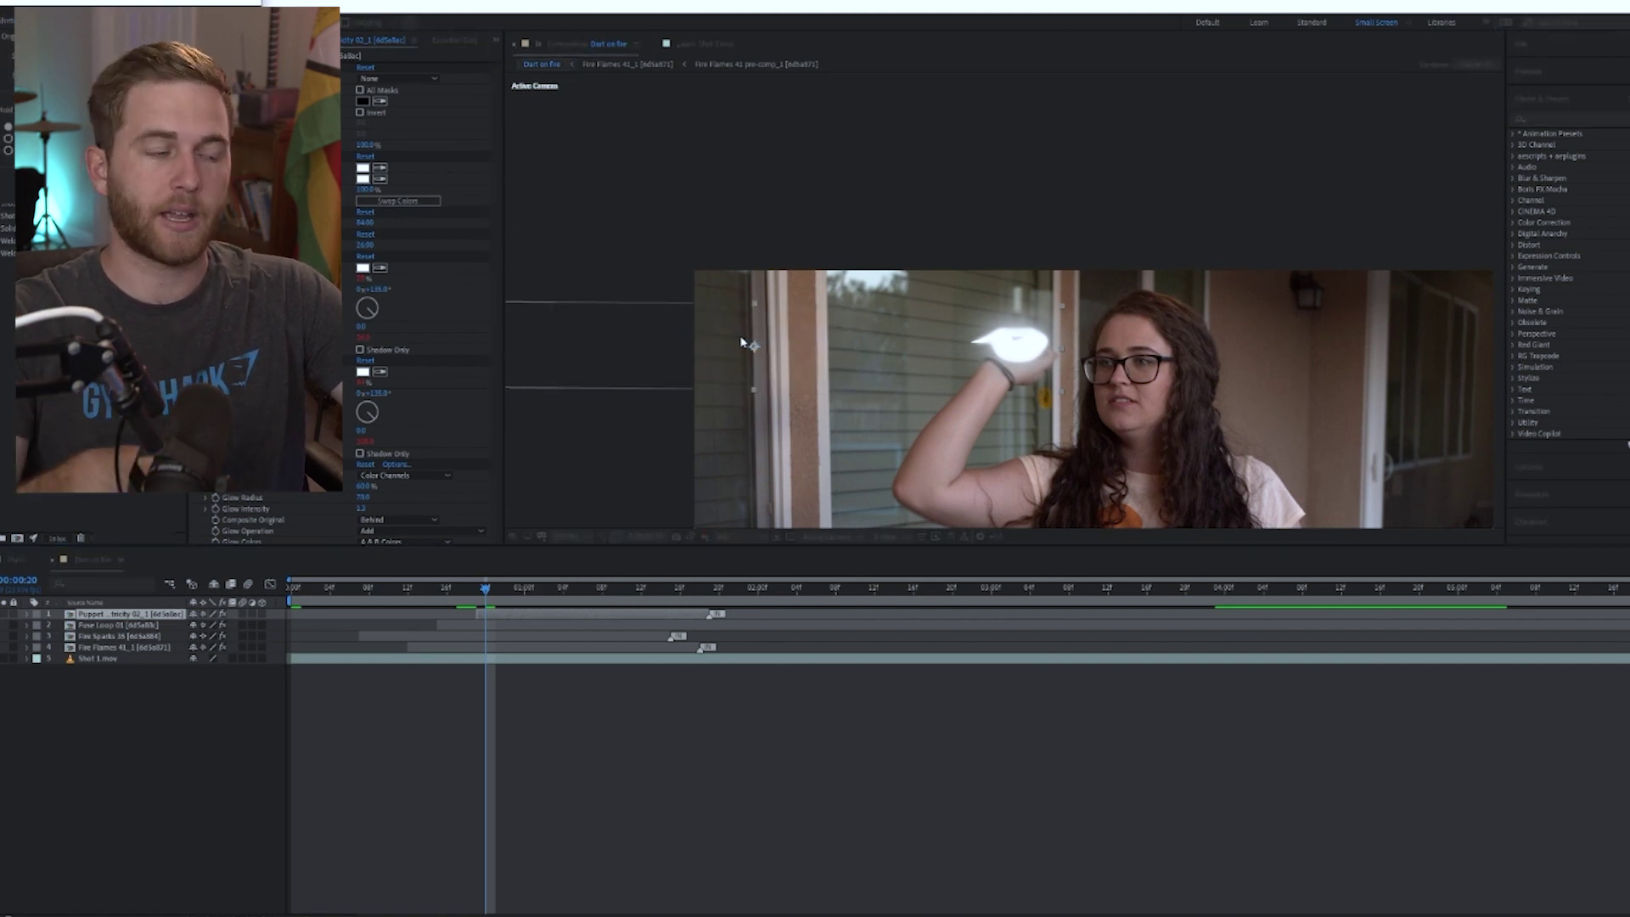
{"action": "type", "text": "50"}
{"action": "key", "text": "Return"}
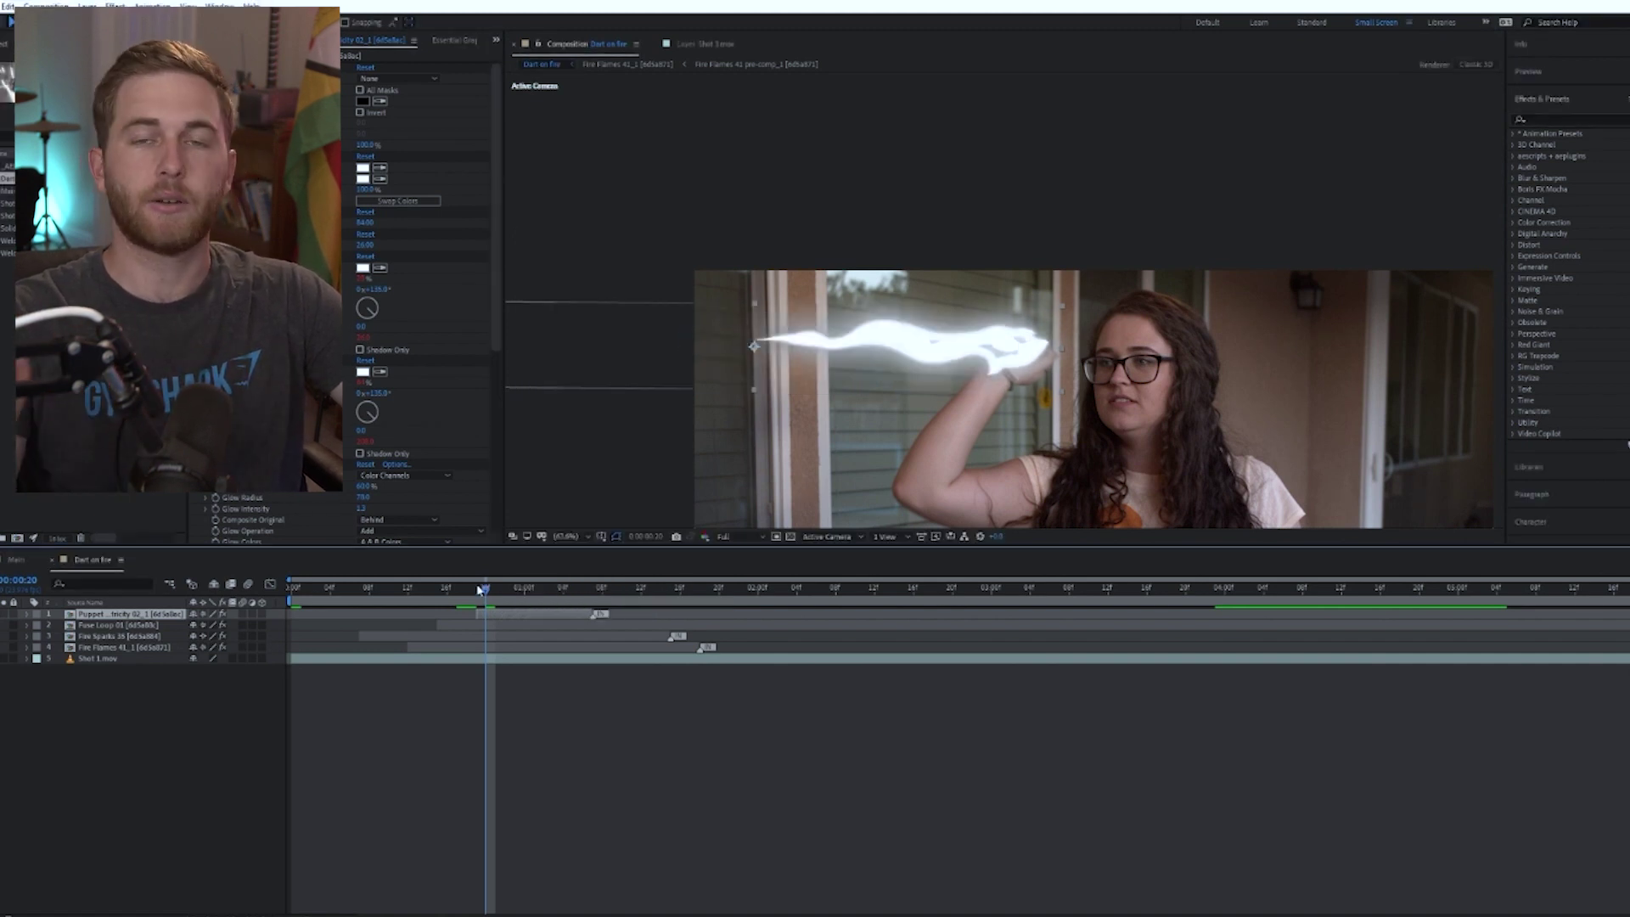
Step: Start the puppet electricity layer slightly later and raise its bolt toward the throwing hand at 0:00:22
{"action": "mouse_move", "coordinate": [507, 617]}
{"action": "left_mouse_down"}
{"action": "mouse_move", "coordinate": [491, 590]}
{"action": "mouse_move", "coordinate": [546, 590]}
{"action": "mouse_move", "coordinate": [491, 590]}
{"action": "mouse_move", "coordinate": [507, 590]}
{"action": "left_mouse_up"}
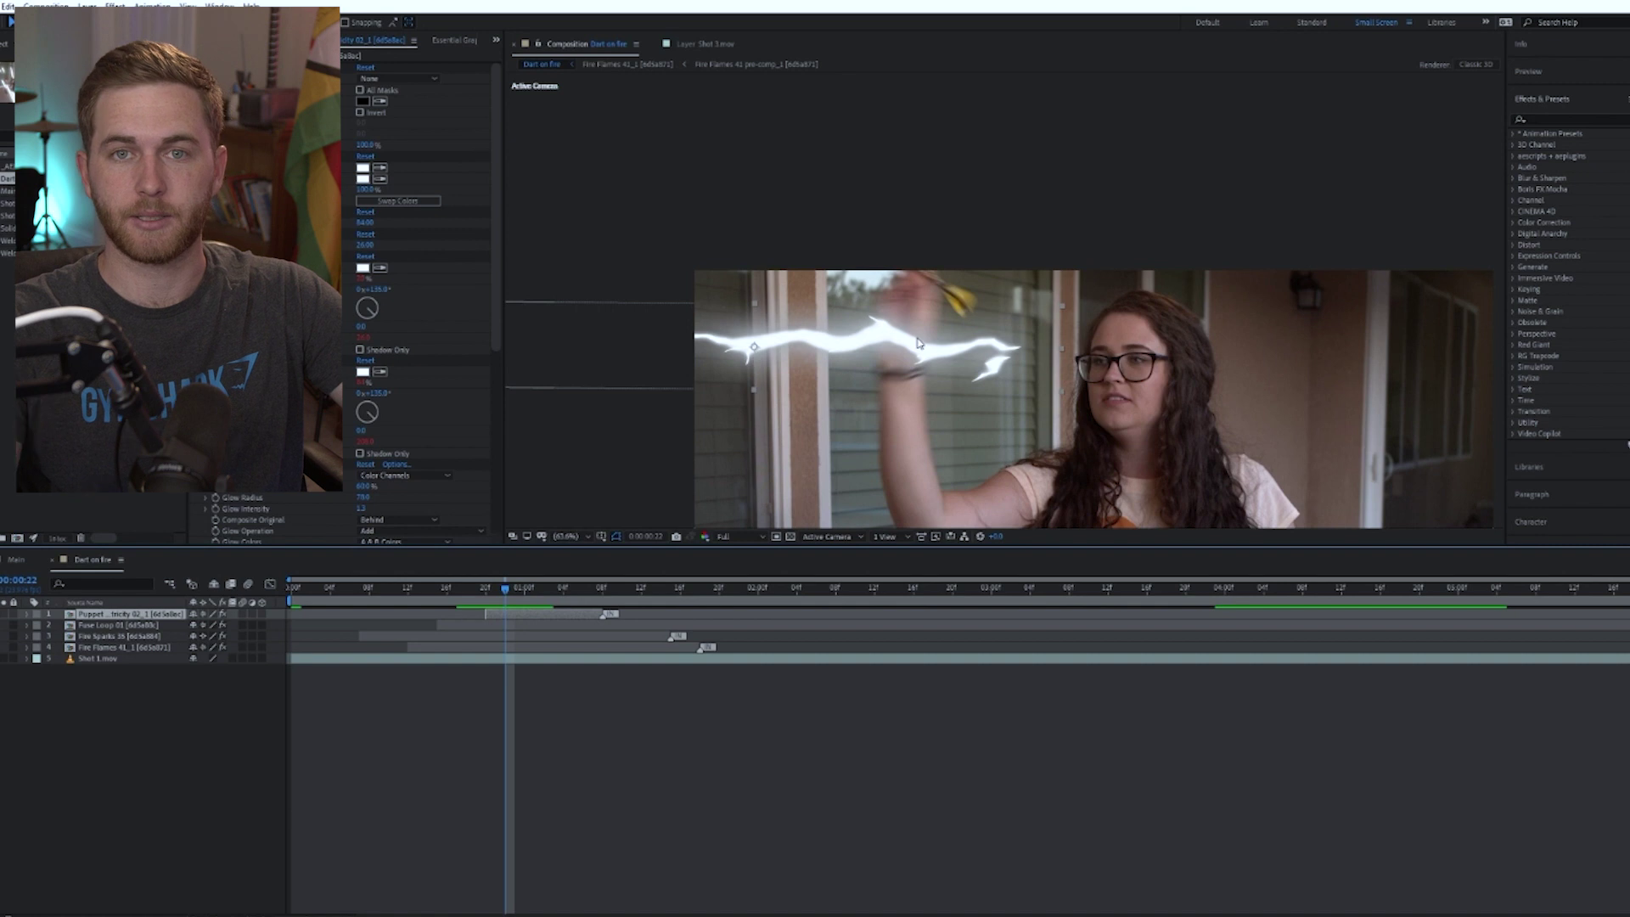
{"action": "left_click_drag", "start_coordinate": [894, 345], "coordinate": [888, 316]}
{"action": "left_click_drag", "start_coordinate": [507, 590], "coordinate": [482, 592]}
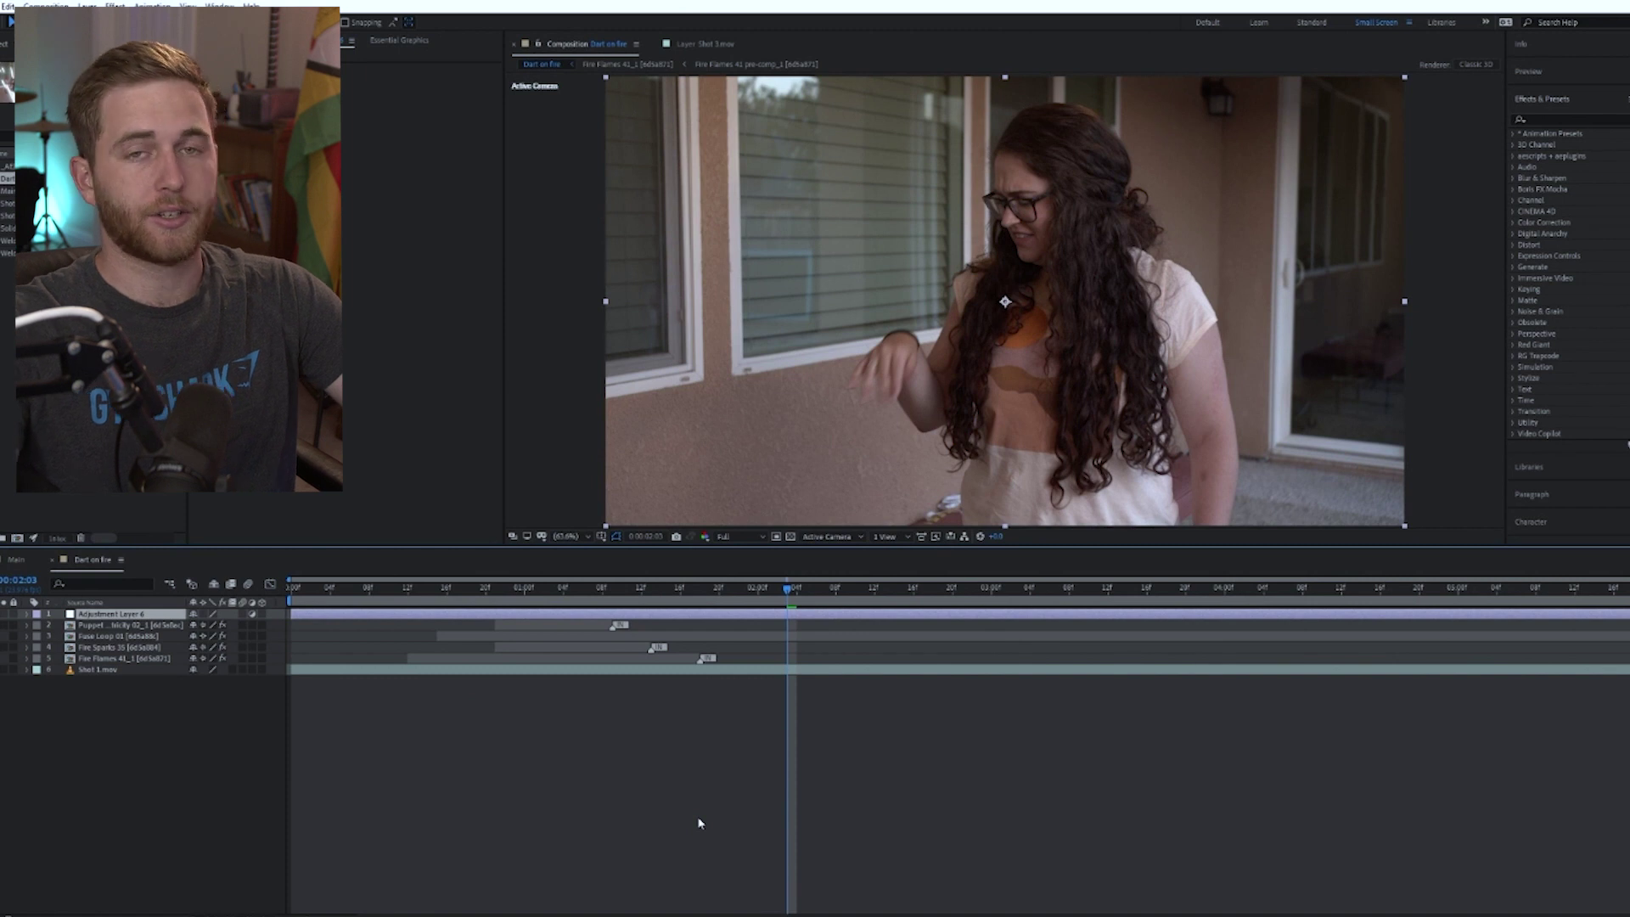
Step: Mask the woman's face on the top adjustment layer and apply the Glow effect to it
{"action": "left_click", "coordinate": [998, 202]}
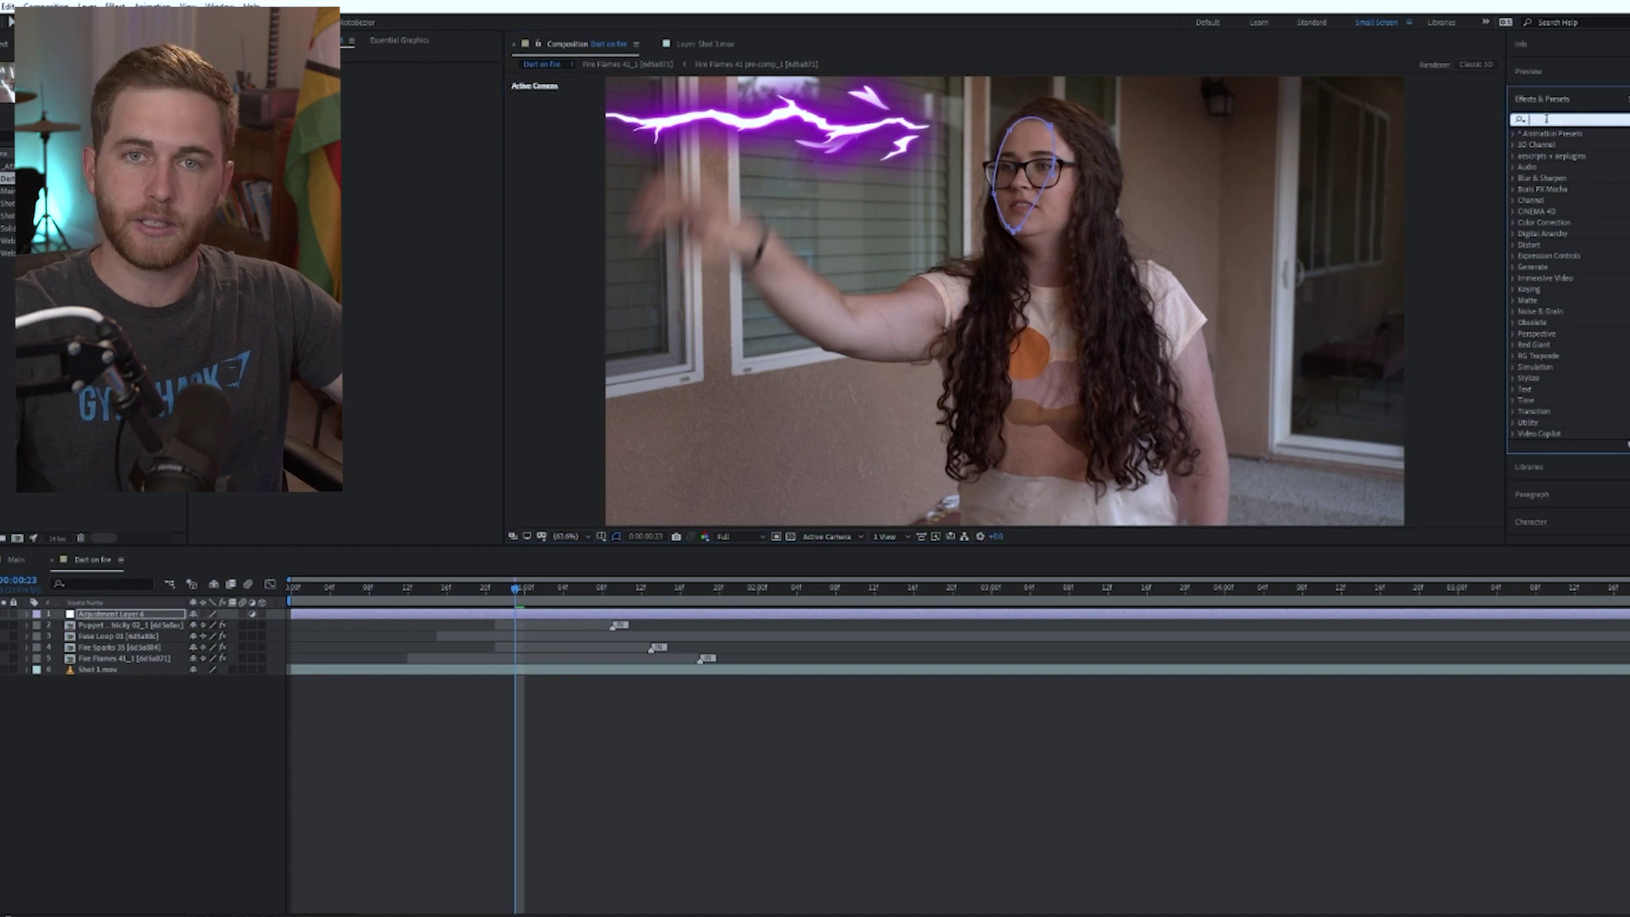
{"action": "type", "text": "glow"}
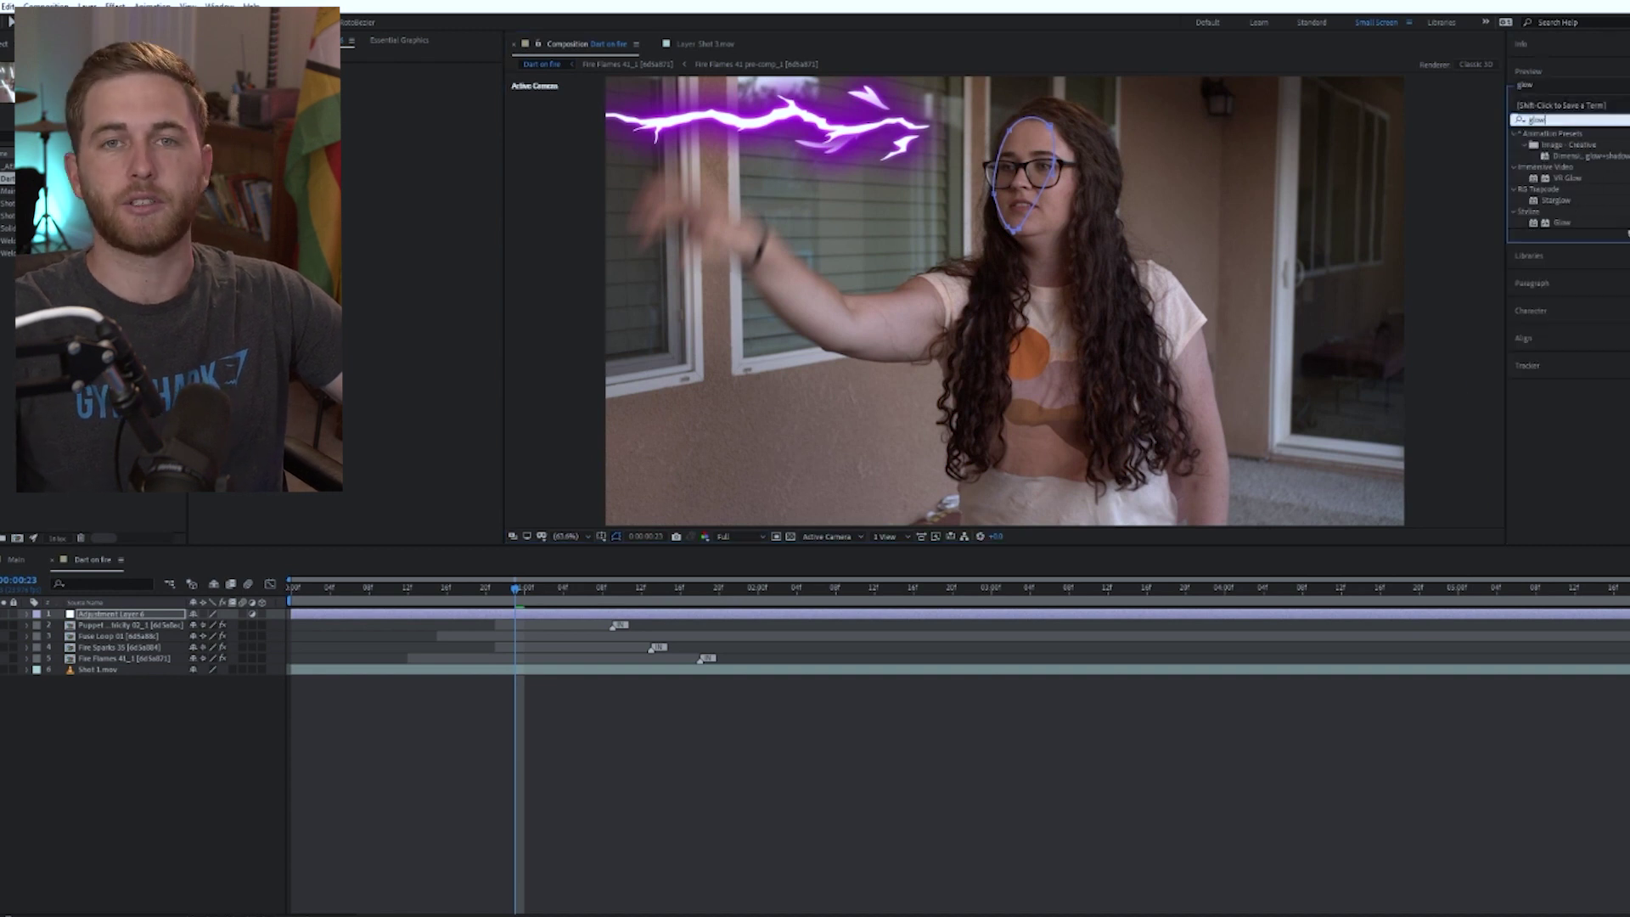
{"action": "double_click", "coordinate": [1562, 223]}
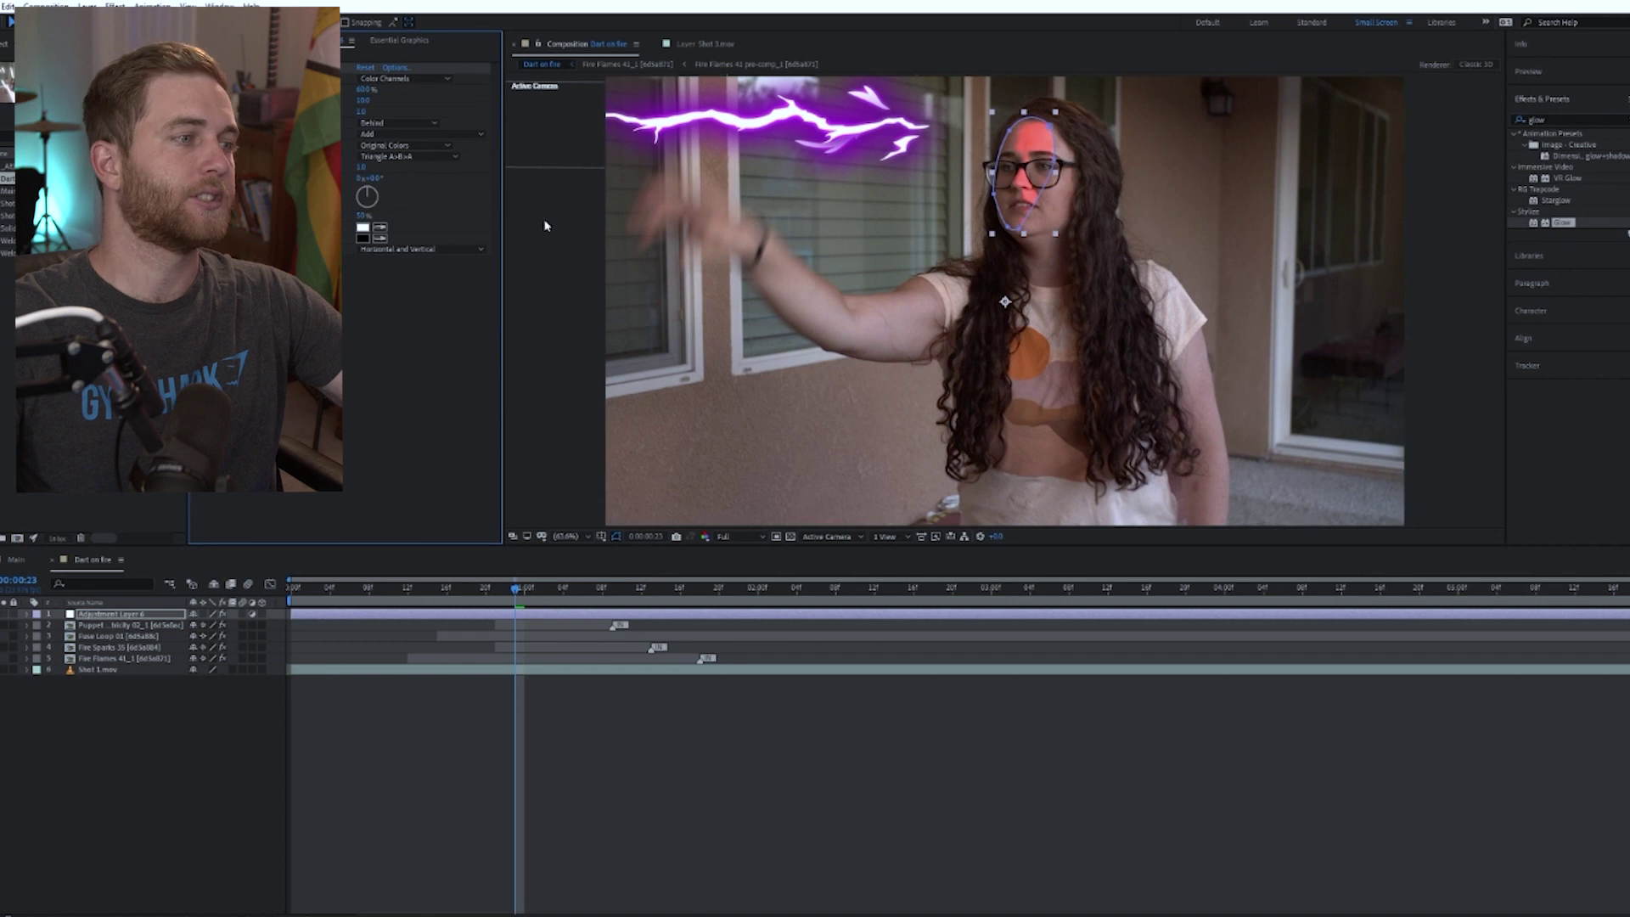